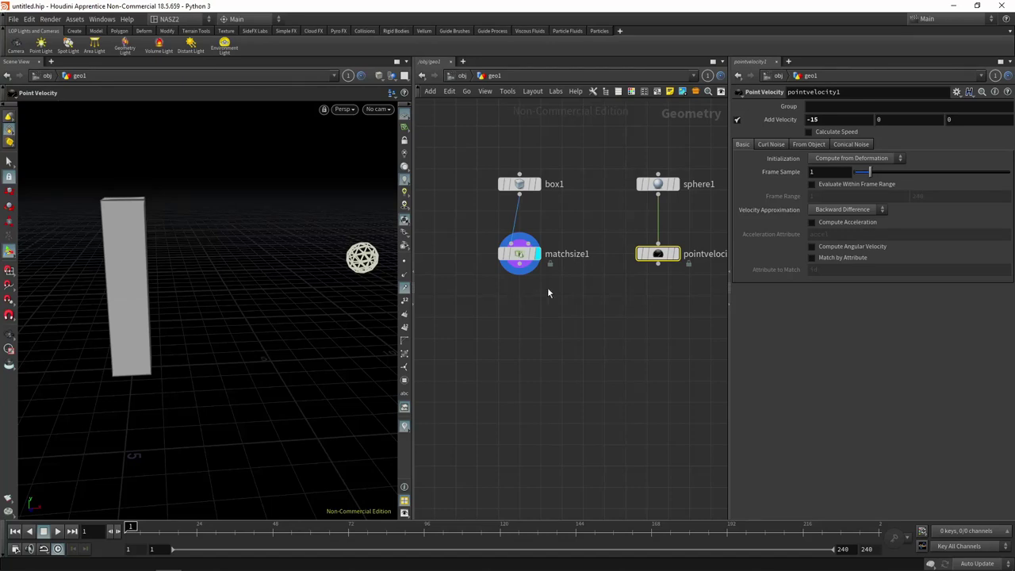
# Select matchsize1 to show its Match Size parameters, then orbit around the column box
pyautogui.click(520, 254)
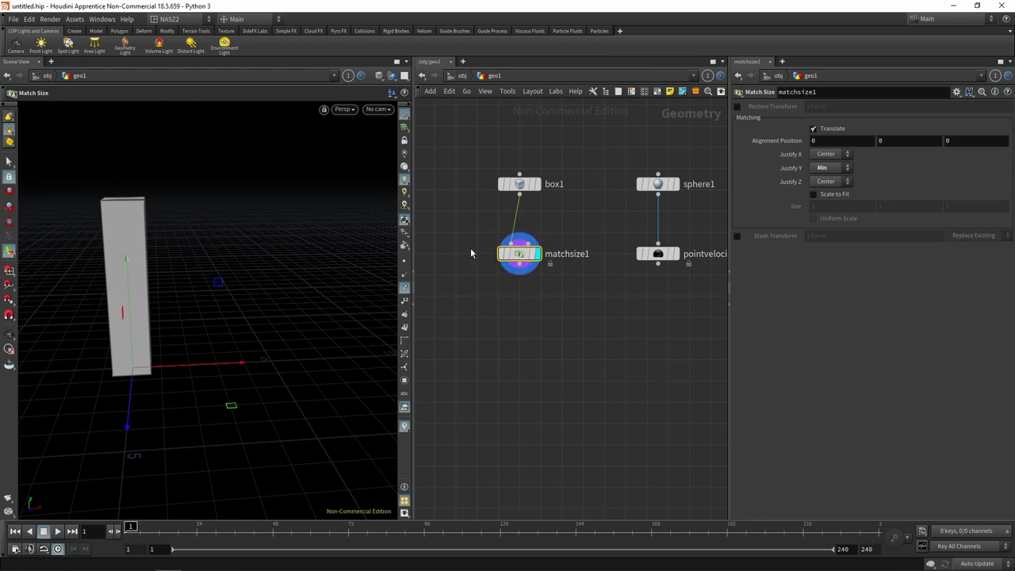
pyautogui.moveTo(520, 256)
pyautogui.mouseDown()
pyautogui.moveTo(520, 241)
pyautogui.moveTo(520, 258)
pyautogui.mouseUp()
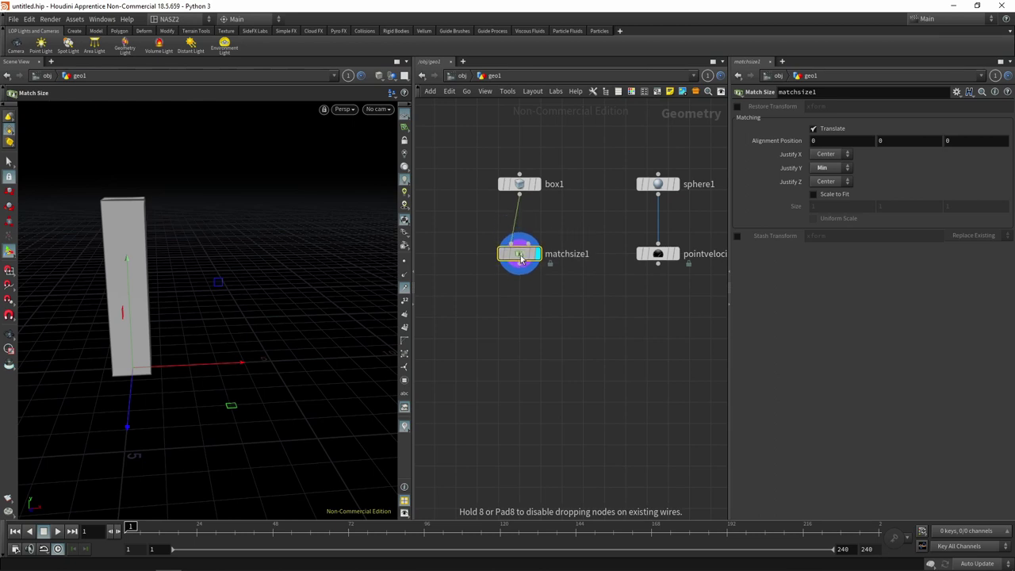
pyautogui.moveTo(520, 258); pyautogui.dragTo(523, 261)
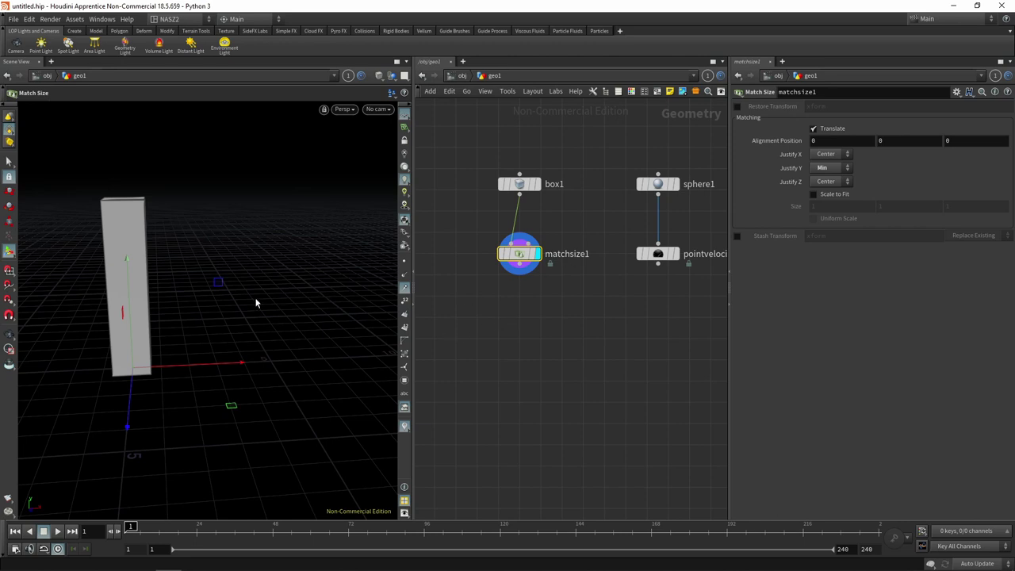
pyautogui.press('Escape')
pyautogui.moveTo(236, 312)
pyautogui.mouseDown()
pyautogui.moveTo(272, 279)
pyautogui.moveTo(229, 290)
pyautogui.moveTo(262, 297)
pyautogui.moveTo(276, 281)
pyautogui.moveTo(280, 309)
pyautogui.moveTo(258, 283)
pyautogui.mouseUp()
pyautogui.press('Return')
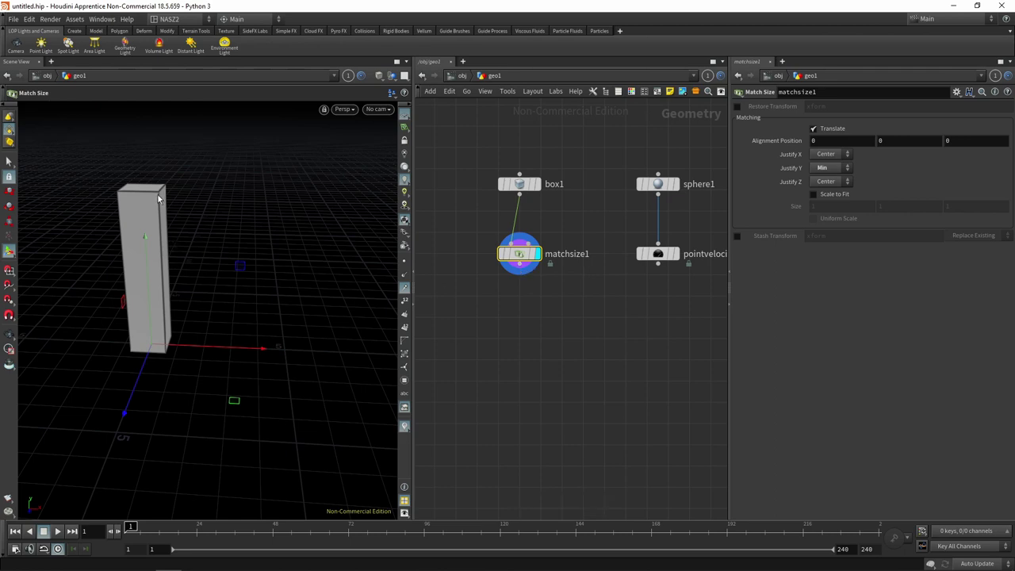
# Move the column's Match Size alignment point to 0.0197511, -0.87623, 0.4228 and inspect it
pyautogui.press('Escape')
pyautogui.moveTo(136, 259)
pyautogui.mouseDown()
pyautogui.moveTo(165, 249)
pyautogui.moveTo(286, 258)
pyautogui.mouseUp()
pyautogui.scroll(5, 251, 247)
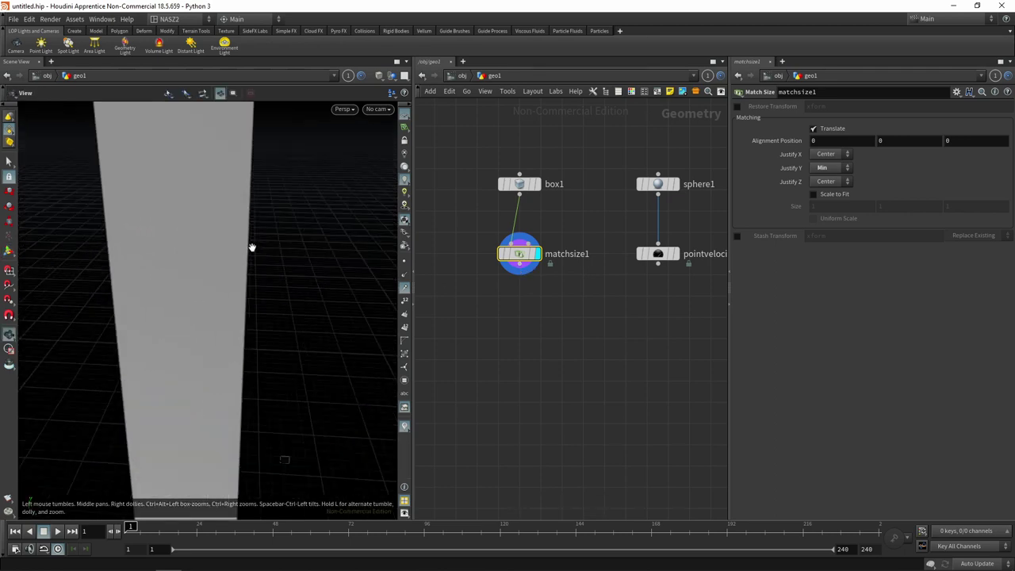
pyautogui.scroll(3, 230, 182)
pyautogui.scroll(-3, 230, 182)
pyautogui.press('Return')
pyautogui.click(210, 171)
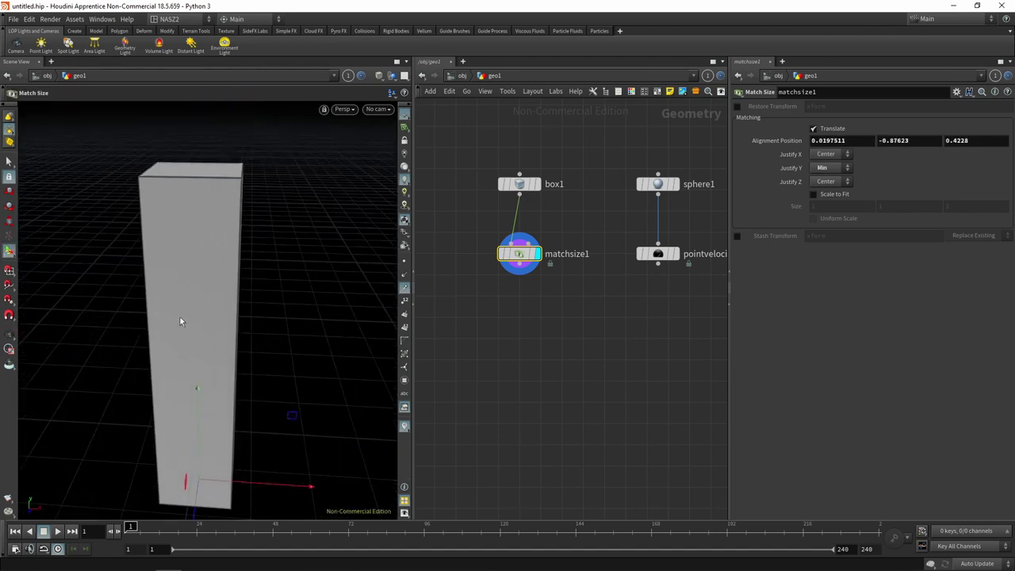
pyautogui.keyDown('alt'); pyautogui.moveTo(273, 188); pyautogui.dragTo(96, 170); pyautogui.keyUp('alt')
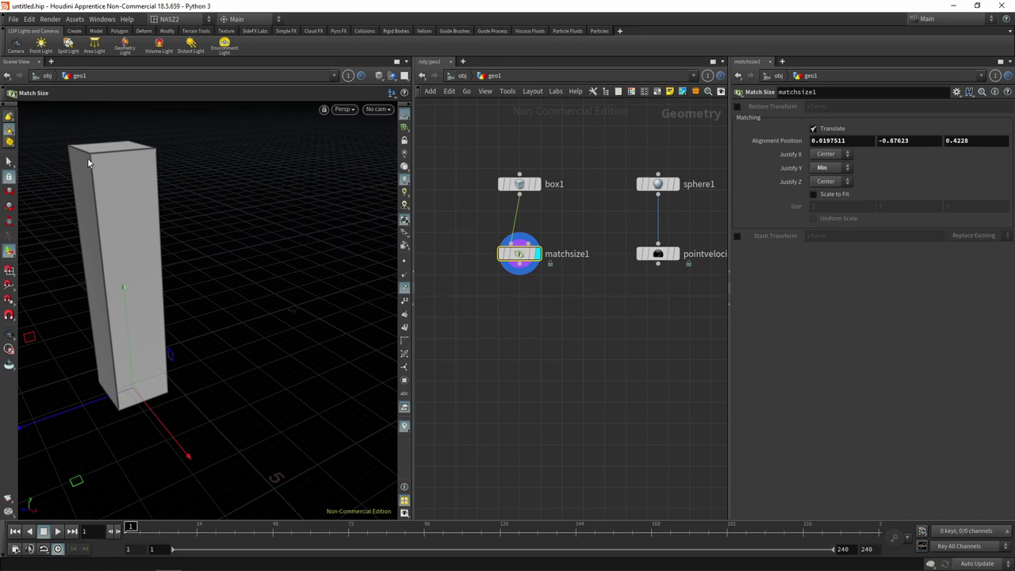
pyautogui.press('Escape')
pyautogui.moveTo(193, 224)
pyautogui.mouseDown()
pyautogui.moveTo(279, 243)
pyautogui.moveTo(311, 211)
pyautogui.mouseUp()
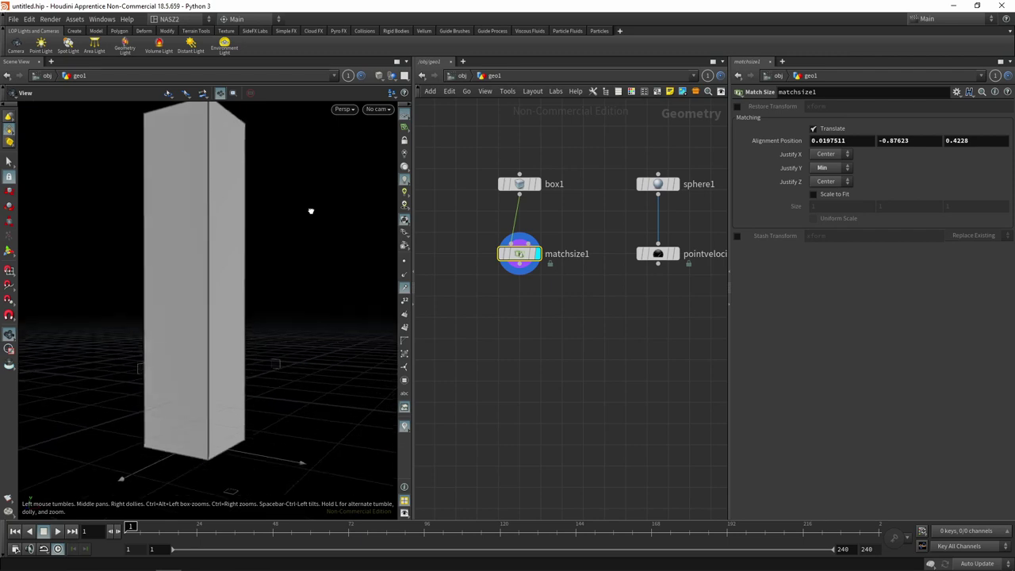
pyautogui.press('Return')
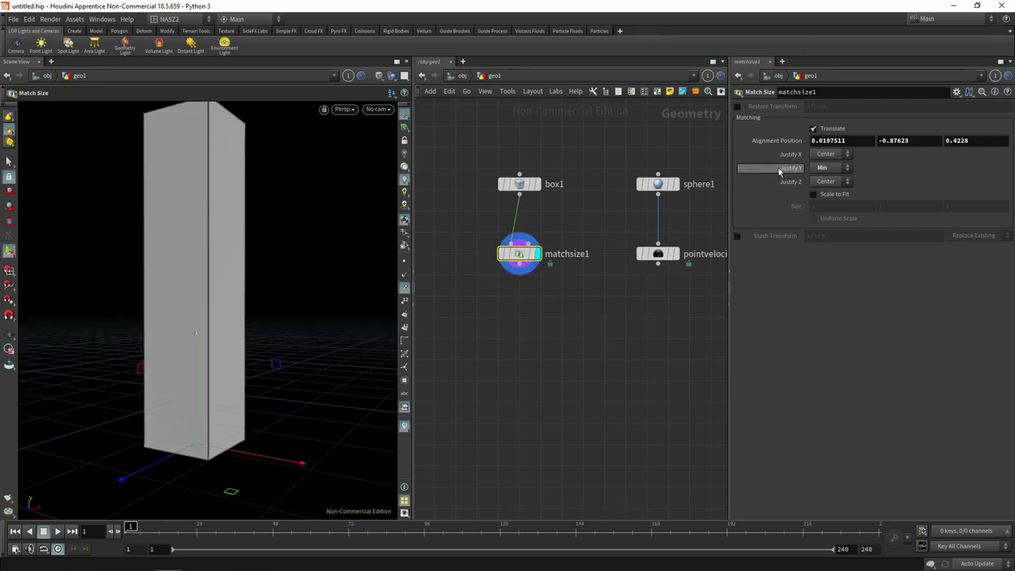
# Toggle matchsize1's Translate off and on, and try Justify Y None before restoring Min
pyautogui.click(812, 129)
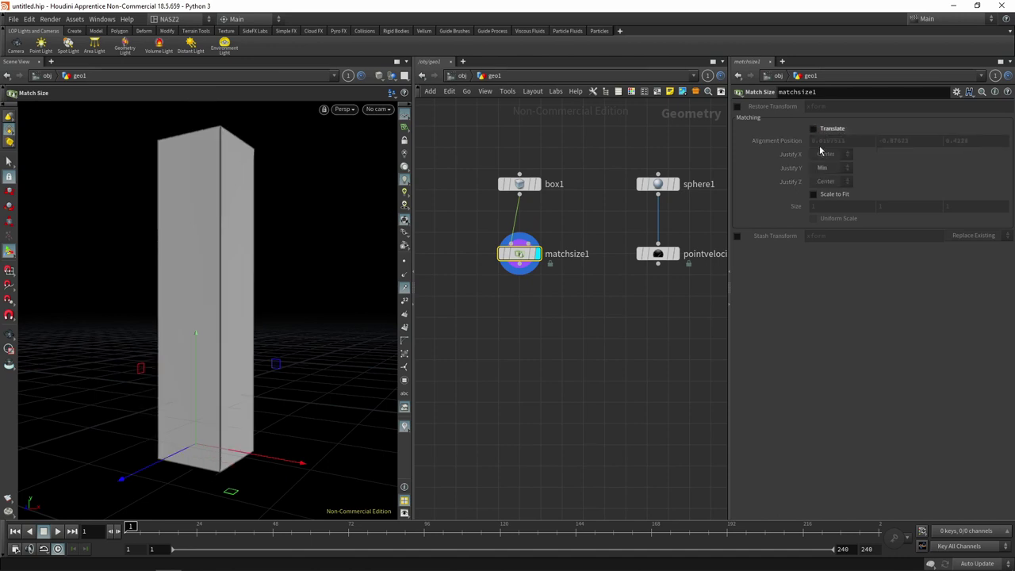
pyautogui.click(814, 129)
pyautogui.click(839, 169)
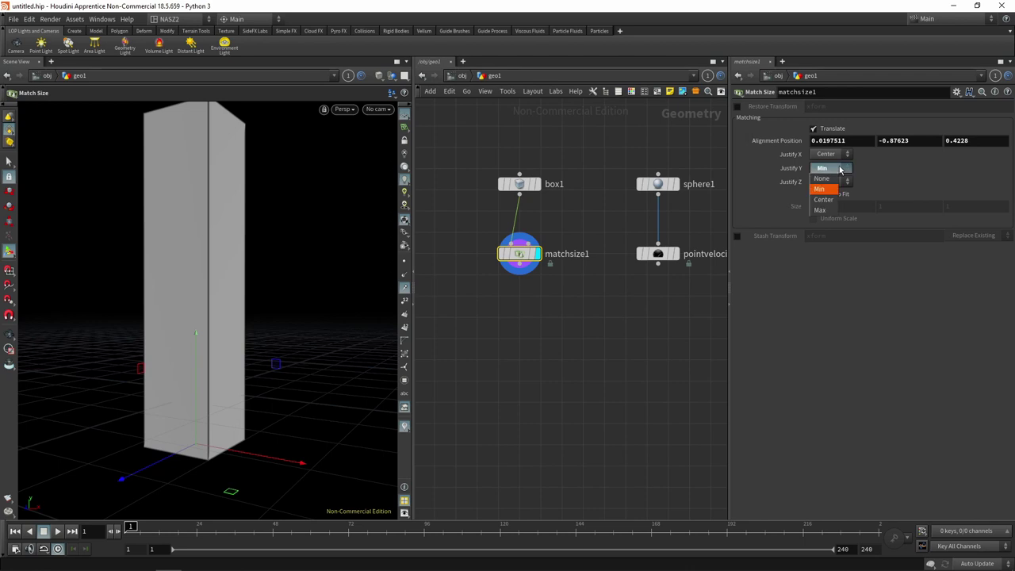
pyautogui.click(835, 173)
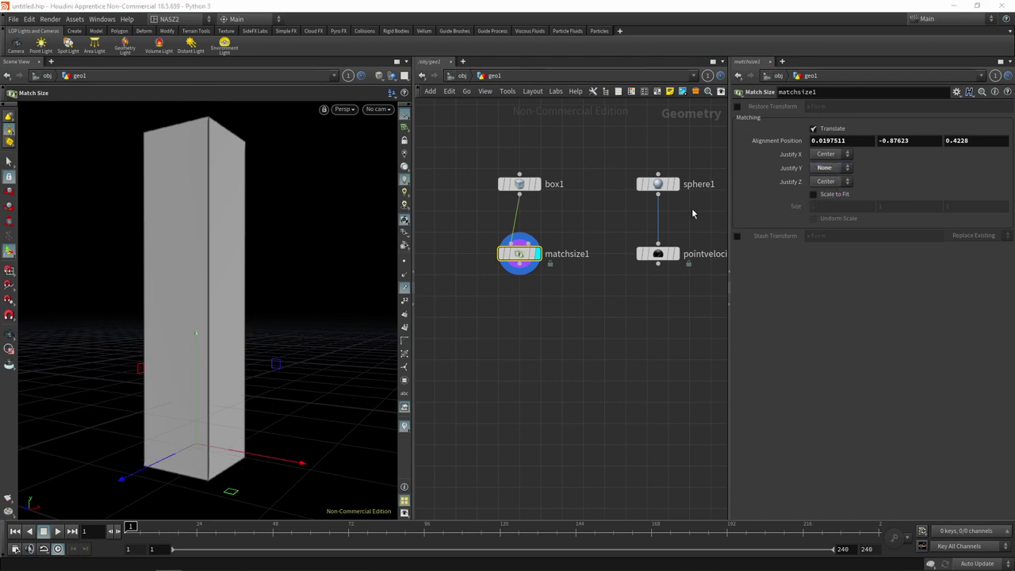
pyautogui.click(835, 168)
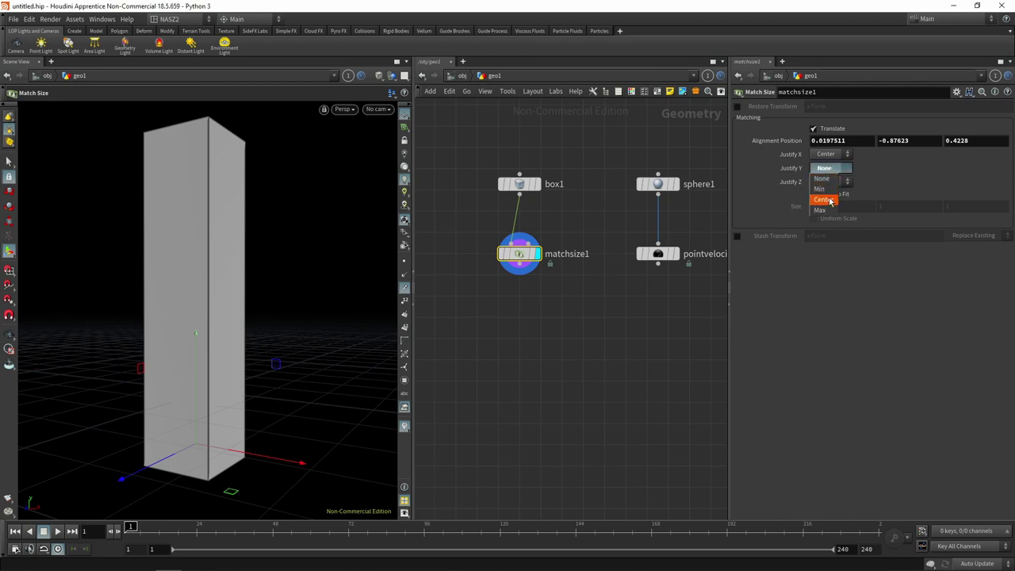
pyautogui.click(827, 199)
# Set matchsize1's Alignment Position X, Y and Z to 0, 0, 0
pyautogui.click(854, 142)
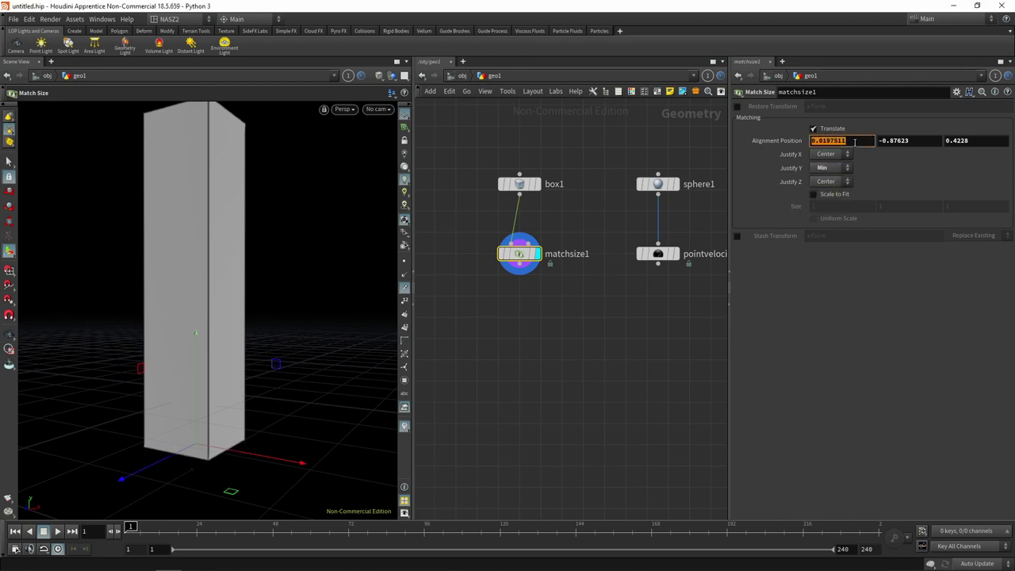
pyautogui.write('0')
pyautogui.press('Tab')
pyautogui.write('0')
pyautogui.press('Tab')
pyautogui.write('0')
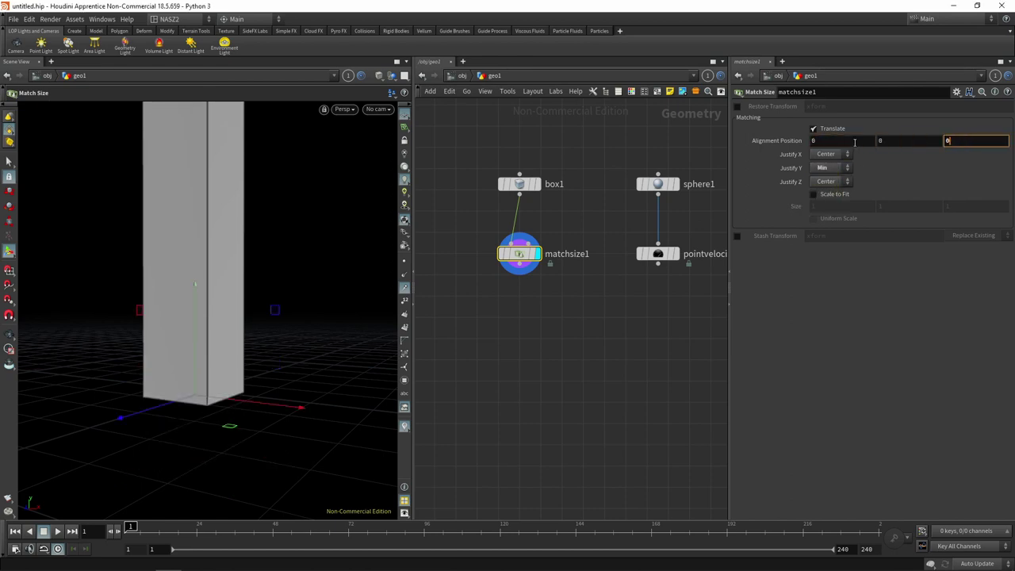
pyautogui.press('Return')
pyautogui.moveTo(226, 254)
pyautogui.mouseDown()
pyautogui.moveTo(249, 256)
pyautogui.moveTo(279, 238)
pyautogui.moveTo(277, 256)
pyautogui.moveTo(289, 212)
pyautogui.moveTo(294, 222)
pyautogui.moveTo(265, 256)
pyautogui.mouseUp()
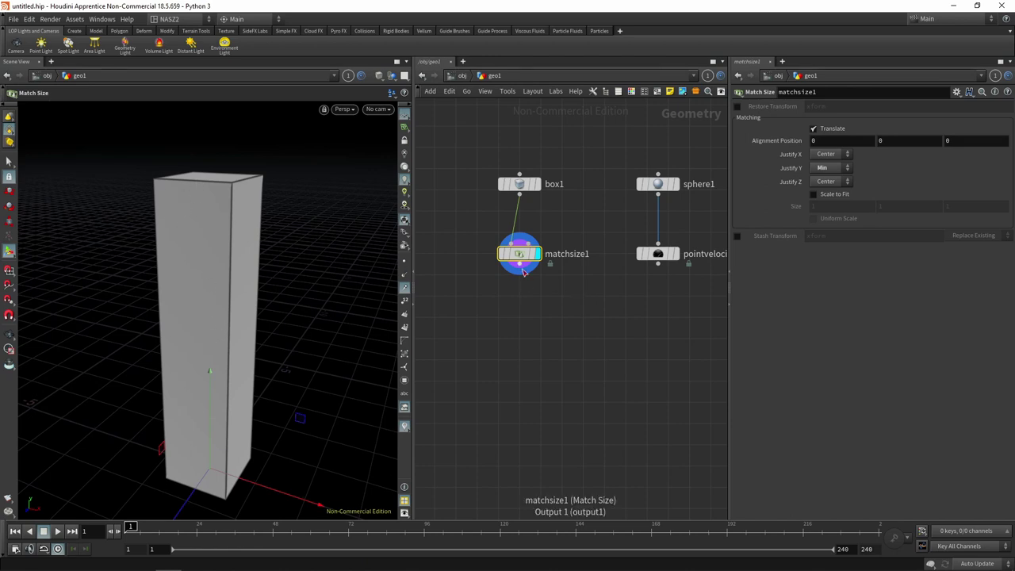
# Add a Voronoi Fracture node below matchsize1 and move it further down the network
pyautogui.press('Tab')
pyautogui.write('vo')
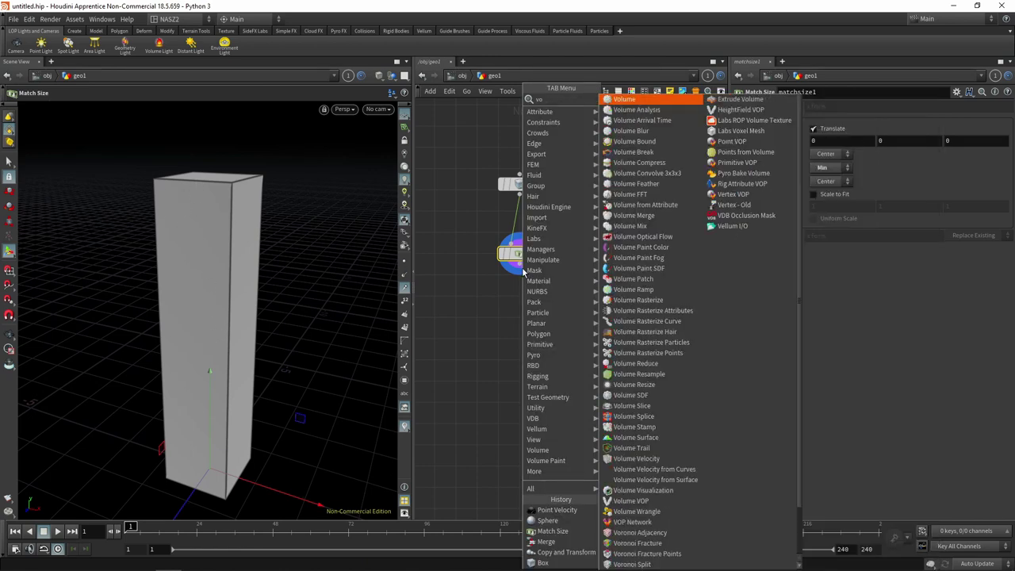
pyautogui.write(' vel')
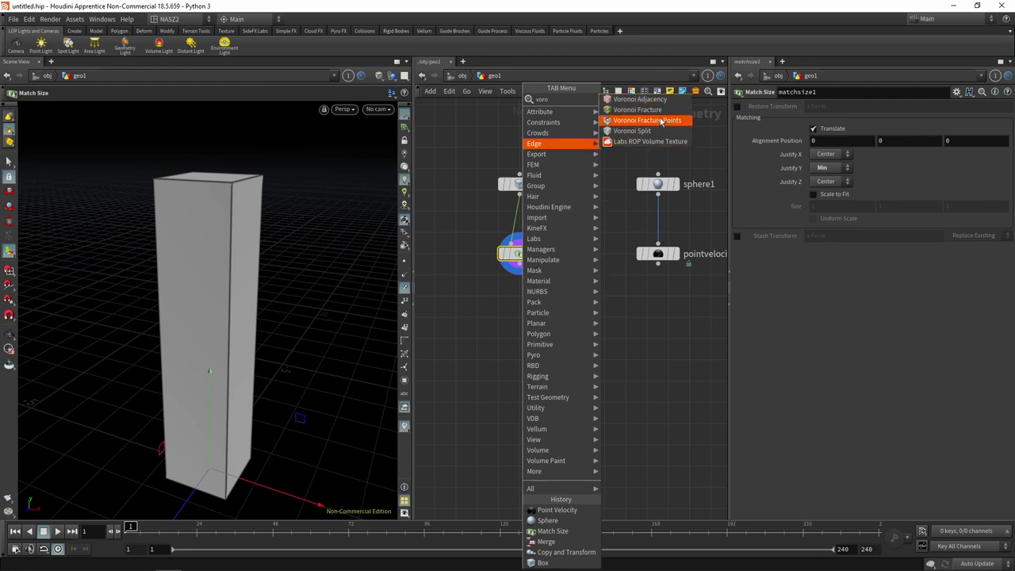
pyautogui.click(646, 115)
pyautogui.click(516, 318)
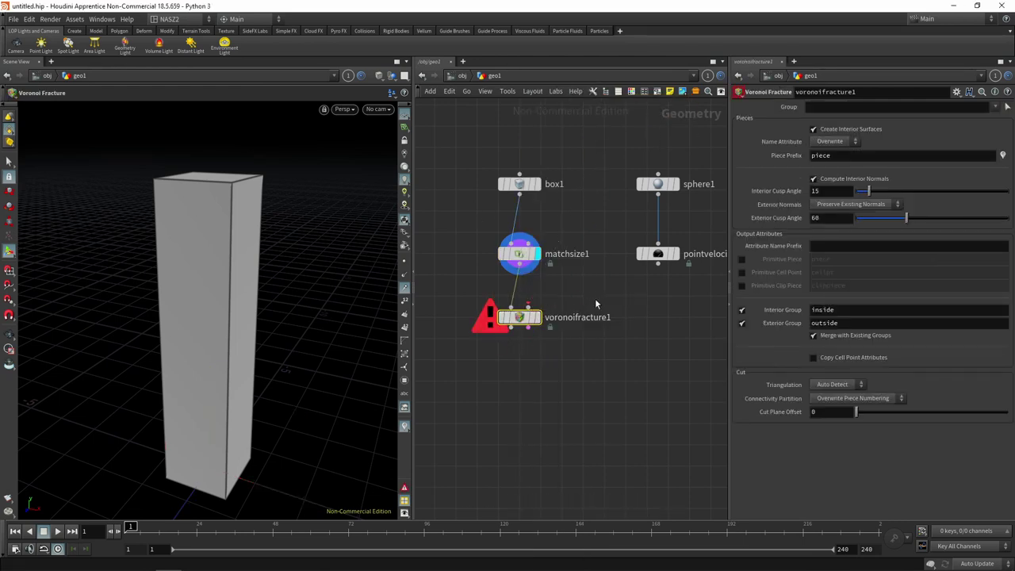
pyautogui.press('Tab')
pyautogui.moveTo(520, 319); pyautogui.dragTo(524, 385)
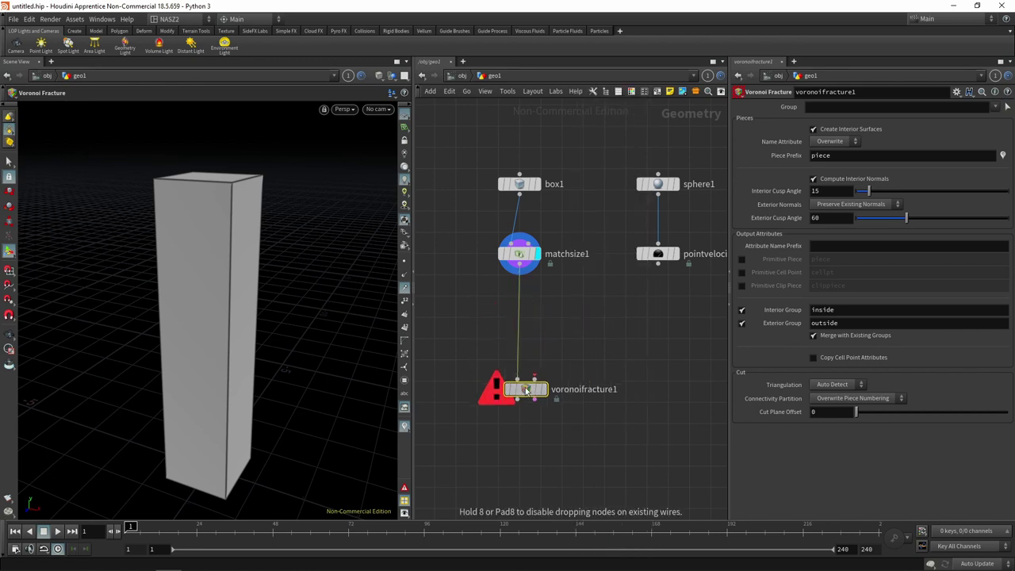
# Add a Scatter node beside the Voronoi Fracture node
pyautogui.press('Tab')
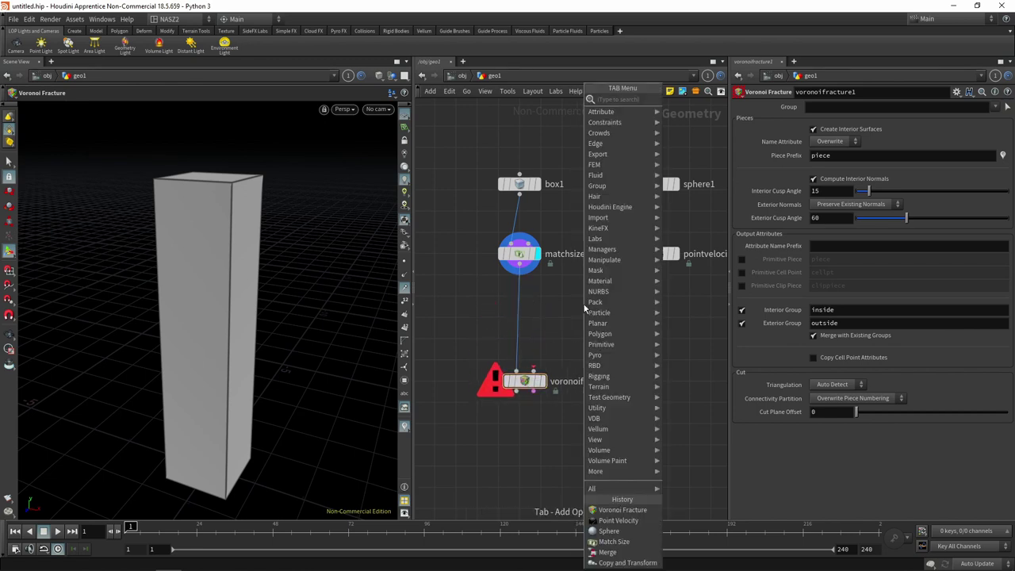
pyautogui.write('scatter')
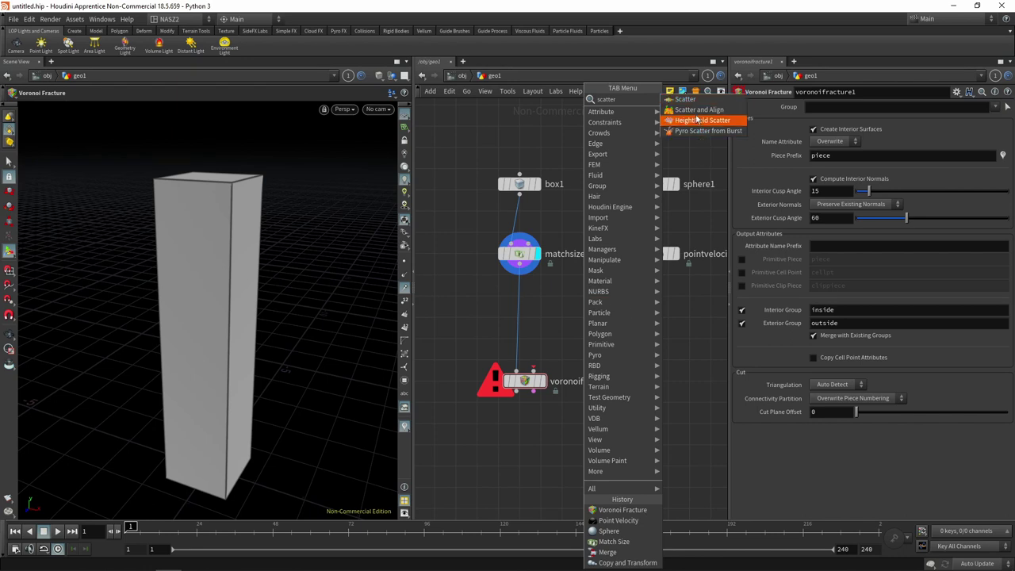
pyautogui.click(685, 99)
pyautogui.click(616, 325)
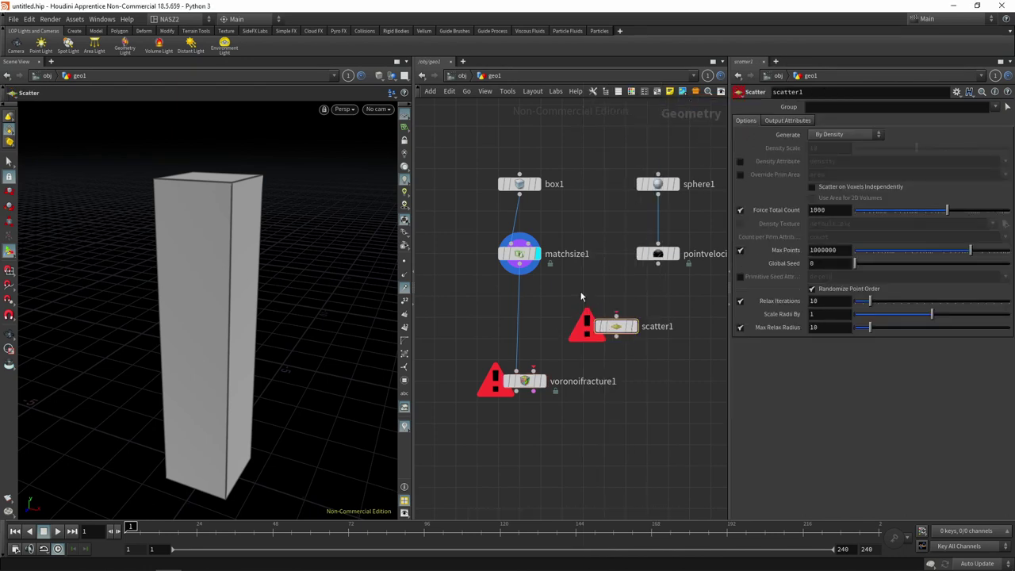
# Add an IsoOffset node above scatter1, fed by matchsize1, with Uniform Sampling Divs 50
pyautogui.press('Tab')
pyautogui.write('iso')
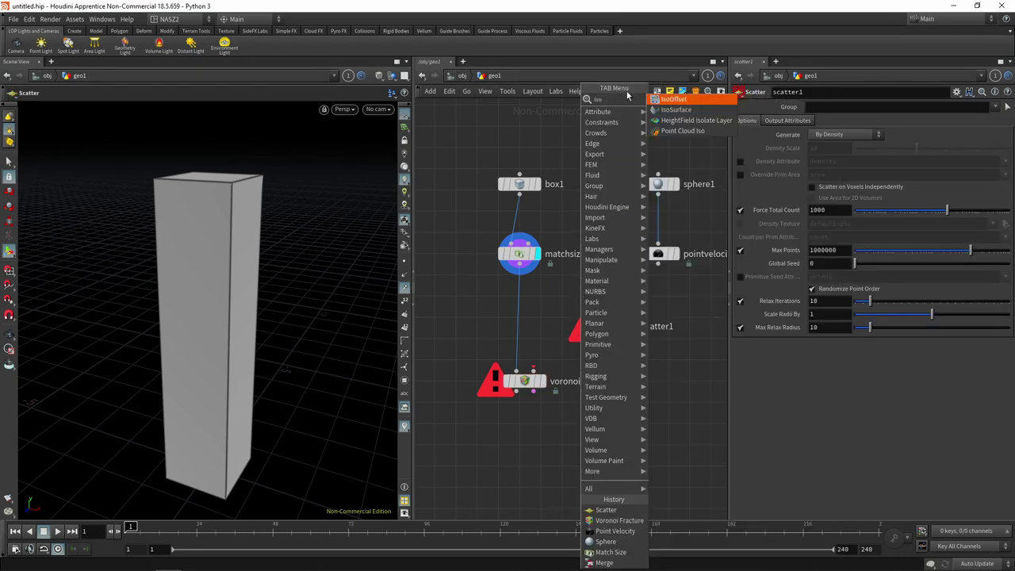
pyautogui.click(673, 99)
pyautogui.click(598, 290)
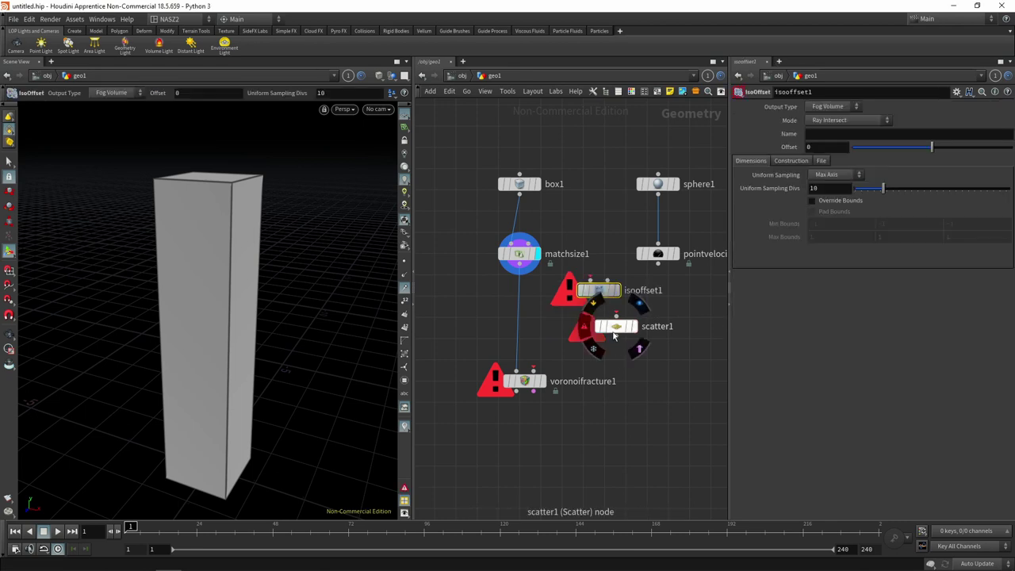
pyautogui.moveTo(599, 291); pyautogui.dragTo(599, 301)
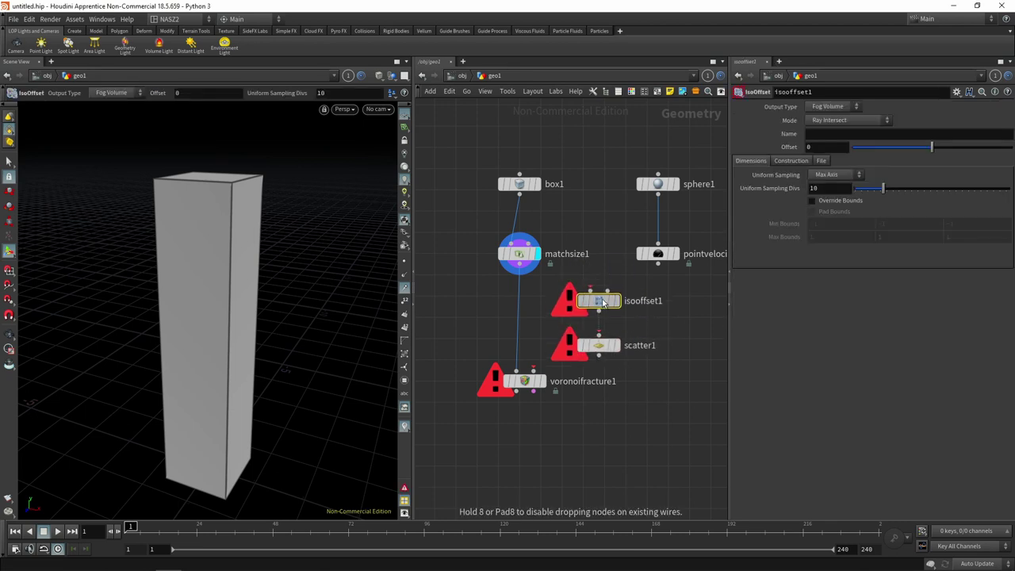
pyautogui.moveTo(519, 264); pyautogui.dragTo(598, 295)
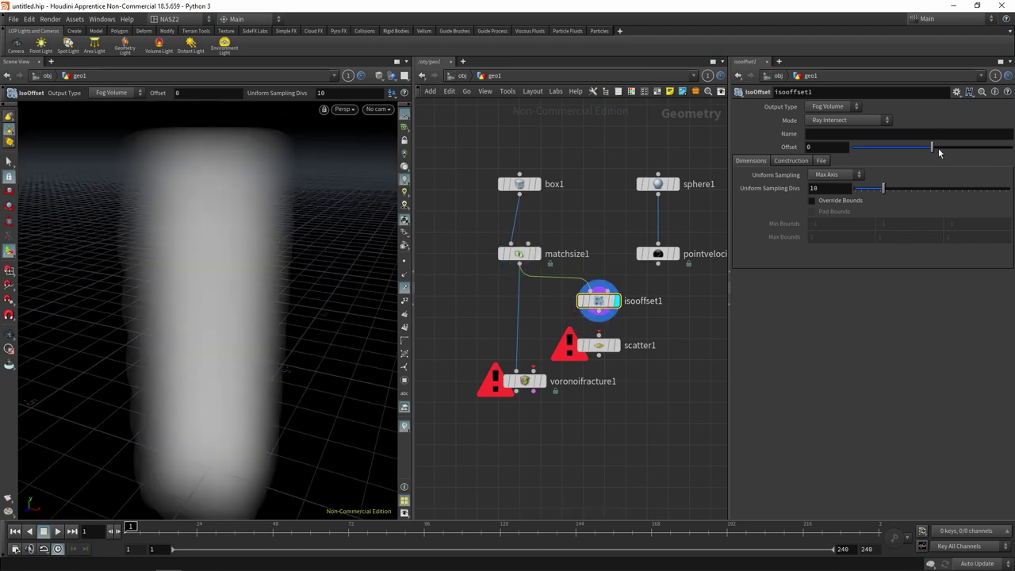
pyautogui.moveTo(882, 188); pyautogui.dragTo(1008, 188)
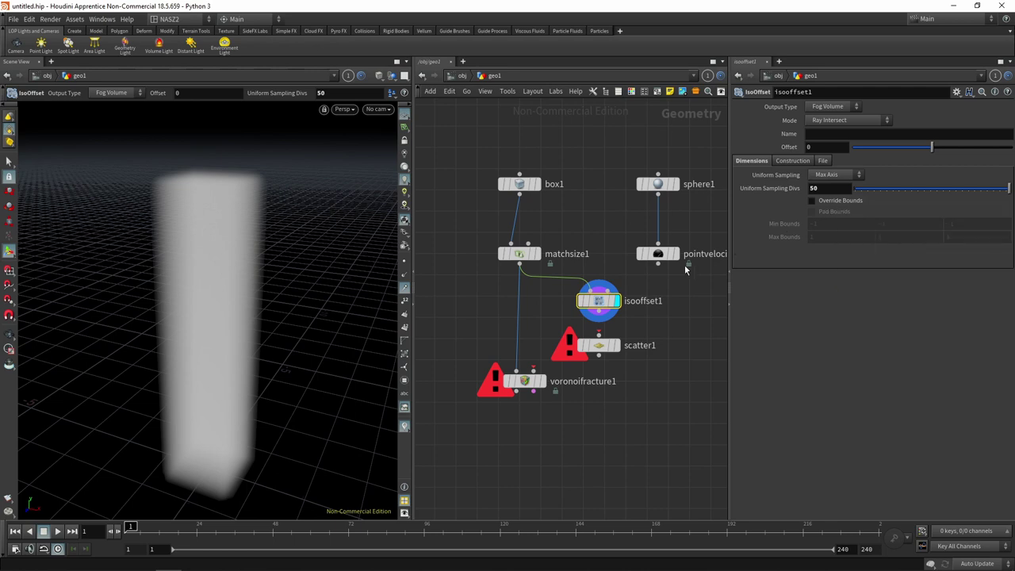
# Wire isooffset1 into scatter1 and scatter1 into voronoifracture1's second input, displaying the fracture
pyautogui.click(599, 313)
pyautogui.click(598, 336)
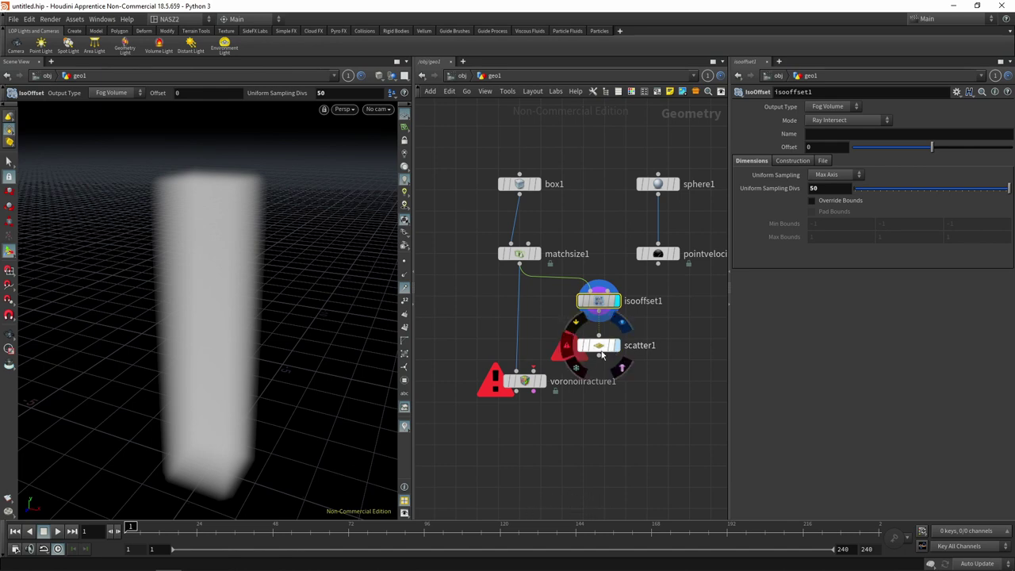
pyautogui.click(616, 345)
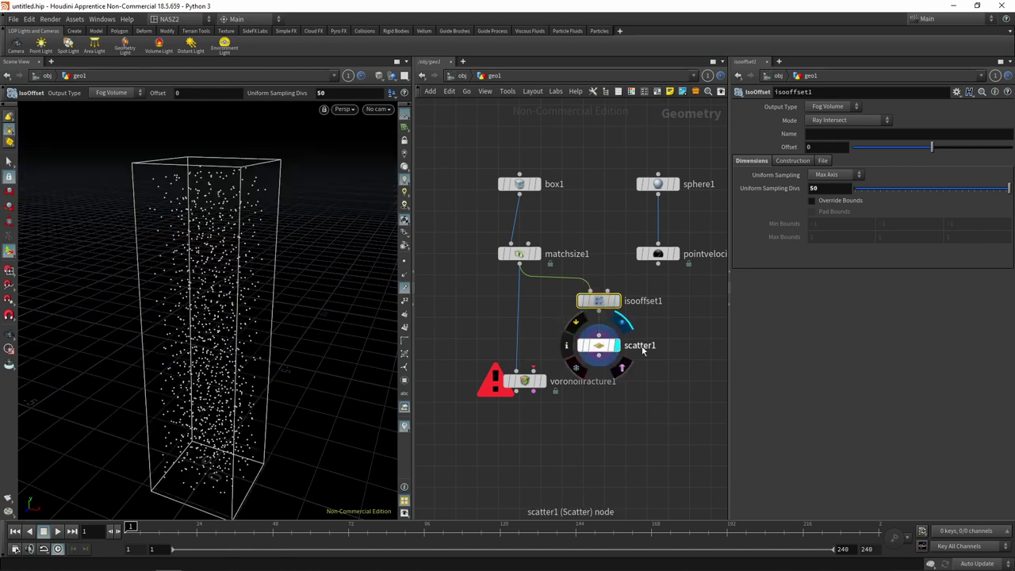
pyautogui.click(534, 369)
pyautogui.click(599, 364)
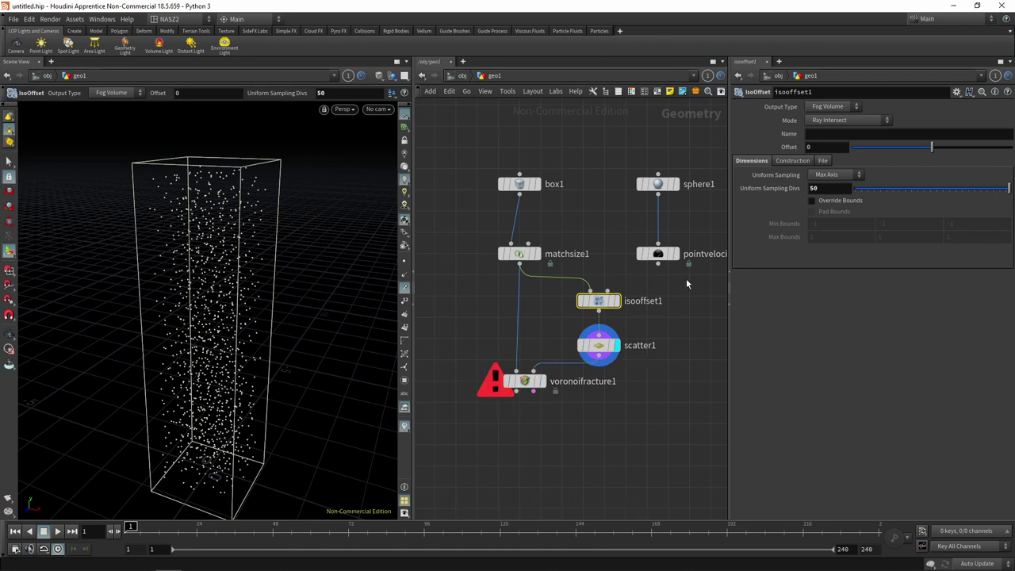
pyautogui.moveTo(524, 382)
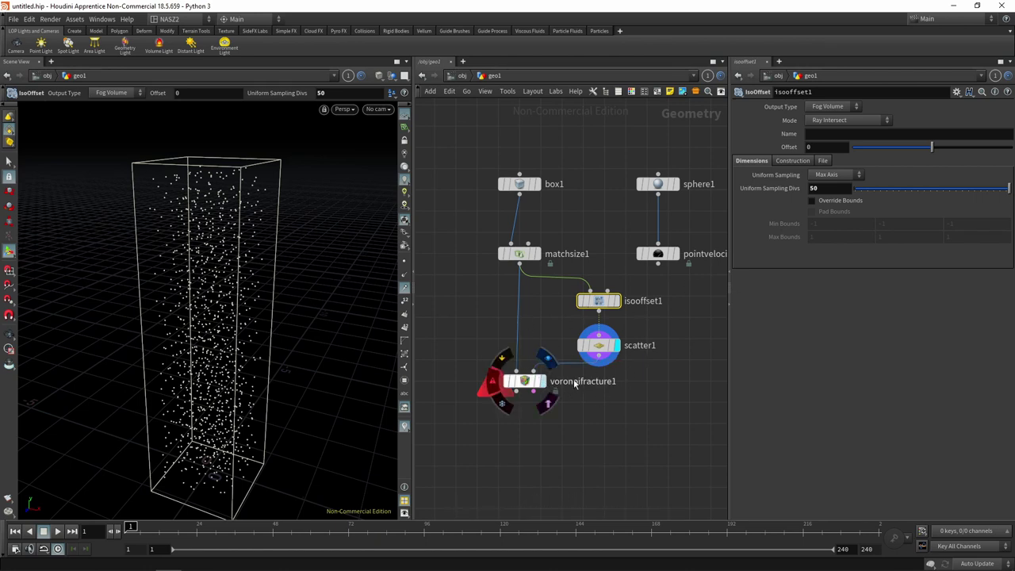
pyautogui.click(542, 381)
# Zoom in on the fractured column and select scatter1 to show its point settings
pyautogui.moveTo(371, 299)
pyautogui.mouseDown()
pyautogui.moveTo(333, 281)
pyautogui.moveTo(243, 296)
pyautogui.moveTo(315, 291)
pyautogui.moveTo(342, 271)
pyautogui.moveTo(283, 249)
pyautogui.moveTo(314, 280)
pyautogui.moveTo(306, 301)
pyautogui.moveTo(324, 283)
pyautogui.mouseUp()
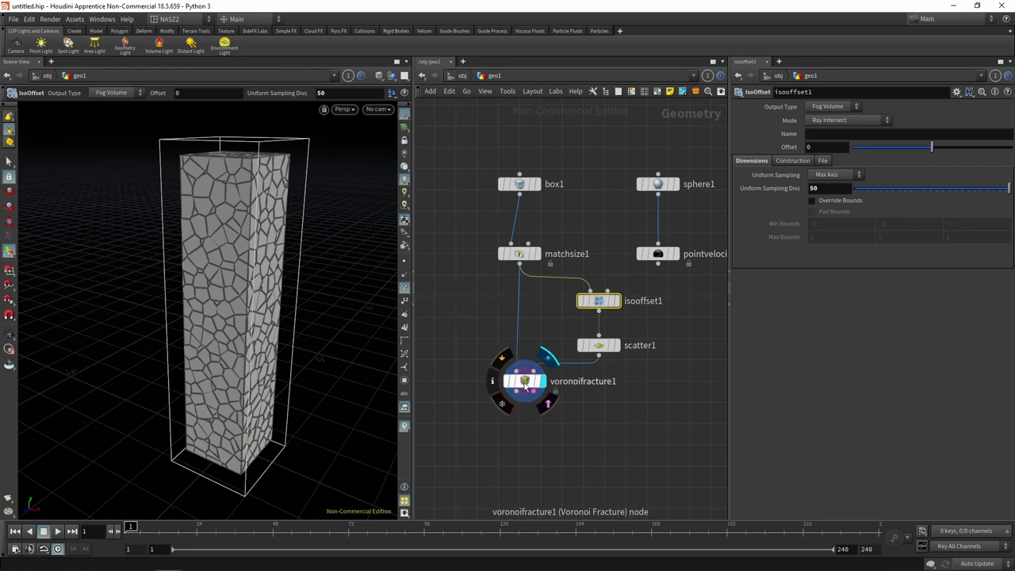
pyautogui.scroll(5, 319, 256)
pyautogui.moveTo(319, 255)
pyautogui.mouseDown()
pyautogui.moveTo(387, 364)
pyautogui.moveTo(317, 319)
pyautogui.moveTo(354, 296)
pyautogui.moveTo(372, 301)
pyautogui.mouseUp()
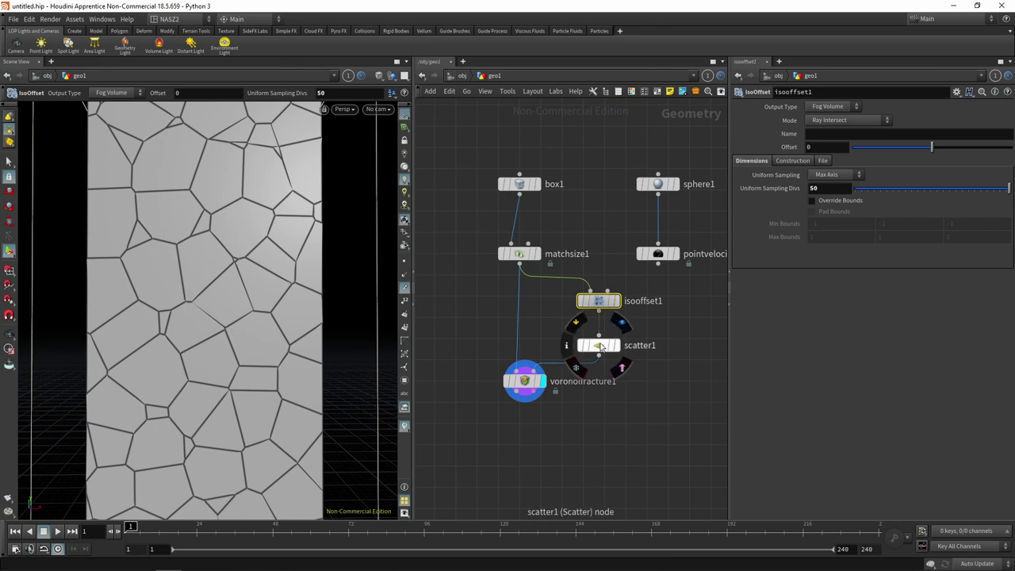
pyautogui.click(600, 346)
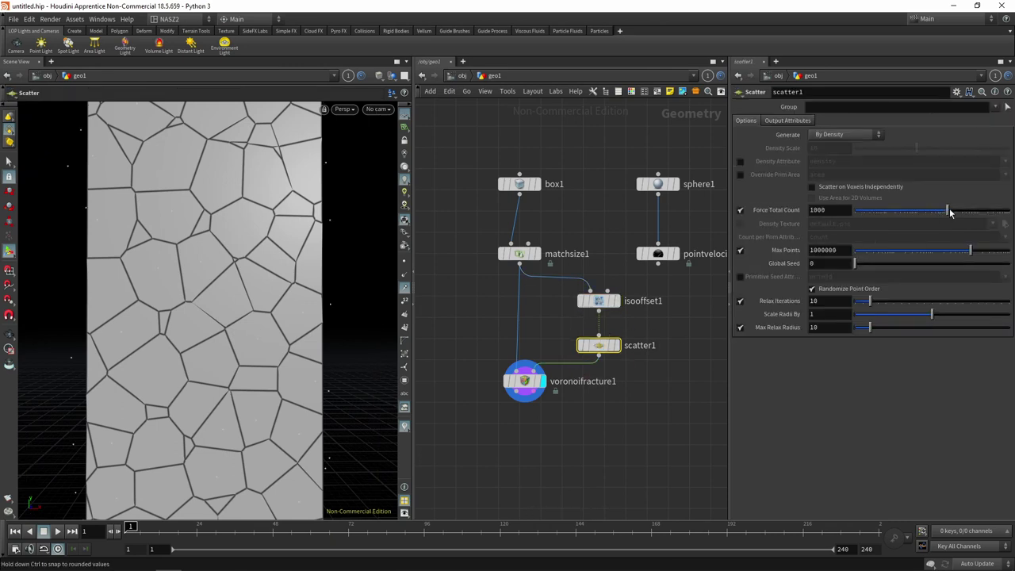
# Lower scatter1's Force Total Count to 26 and orbit to inspect the column
pyautogui.moveTo(949, 211); pyautogui.dragTo(898, 212)
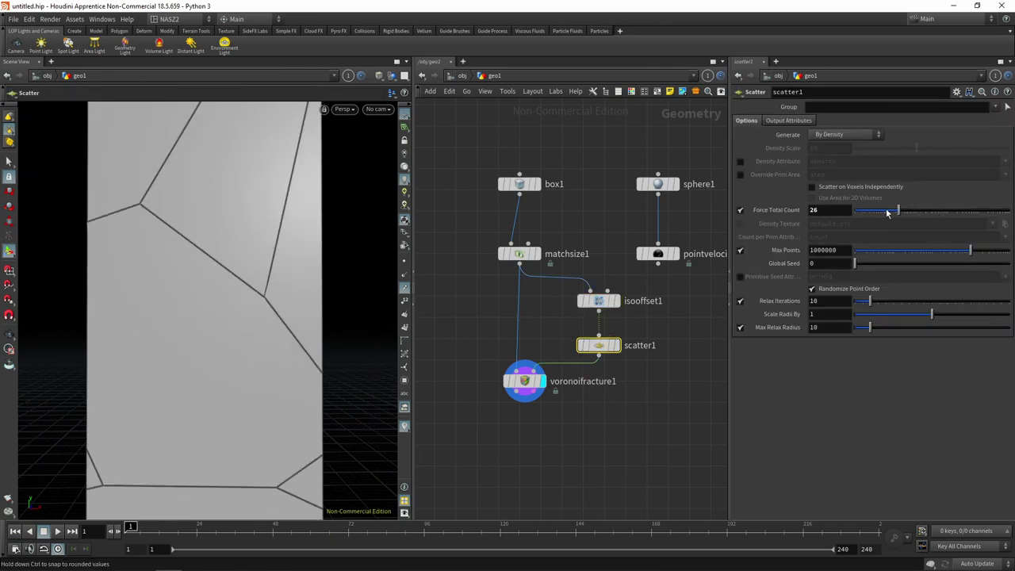
pyautogui.press('Escape')
pyautogui.scroll(-5, 288, 297)
pyautogui.moveTo(288, 297)
pyautogui.mouseDown()
pyautogui.moveTo(256, 251)
pyautogui.moveTo(228, 267)
pyautogui.mouseUp()
pyautogui.press('Return')
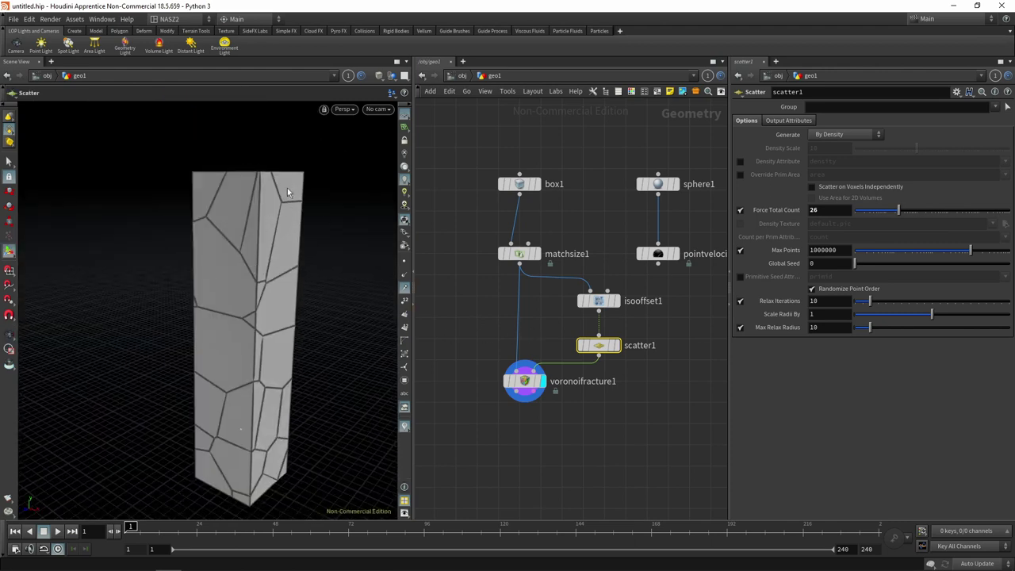
pyautogui.press('Escape')
pyautogui.moveTo(287, 188); pyautogui.dragTo(270, 248)
pyautogui.press('Return')
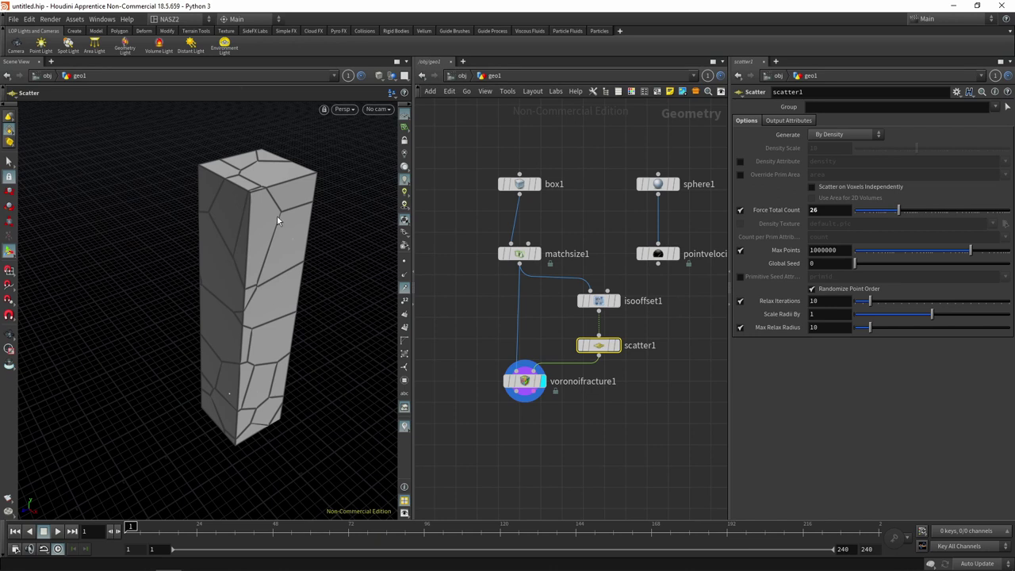
# Orbit and zoom around the column to view its fewer, larger Voronoi chunks
pyautogui.keyDown('alt'); pyautogui.moveTo(277, 217); pyautogui.dragTo(297, 231); pyautogui.keyUp('alt')
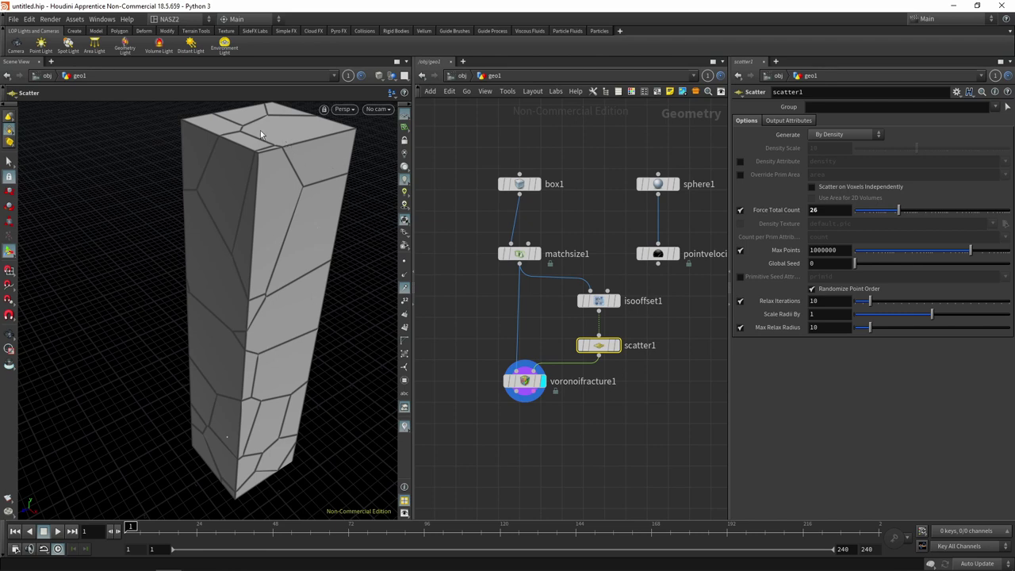
pyautogui.moveTo(260, 130); pyautogui.dragTo(245, 158)
pyautogui.press('Escape')
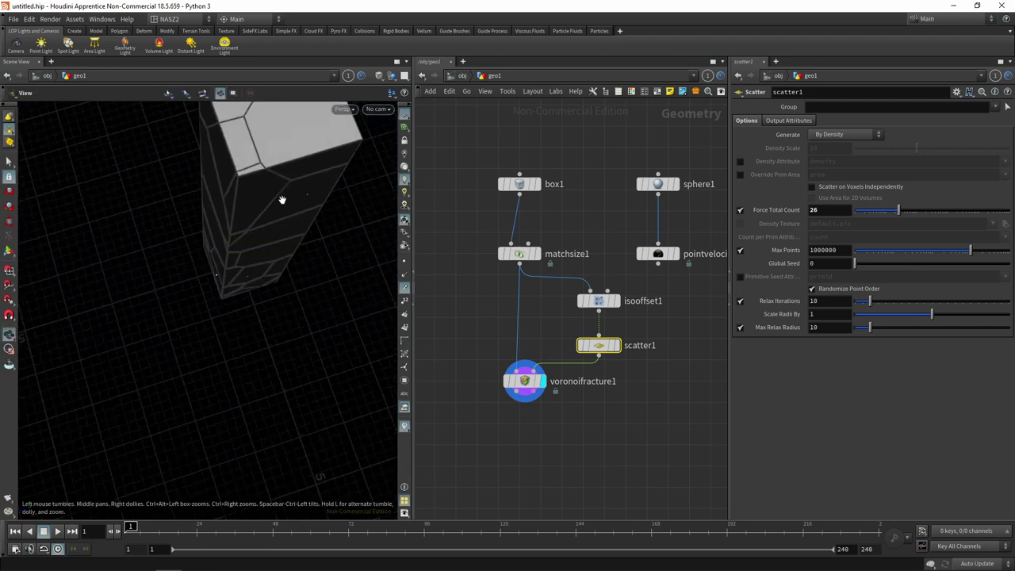
pyautogui.moveTo(281, 199)
pyautogui.mouseDown()
pyautogui.moveTo(284, 117)
pyautogui.moveTo(325, 93)
pyautogui.mouseUp()
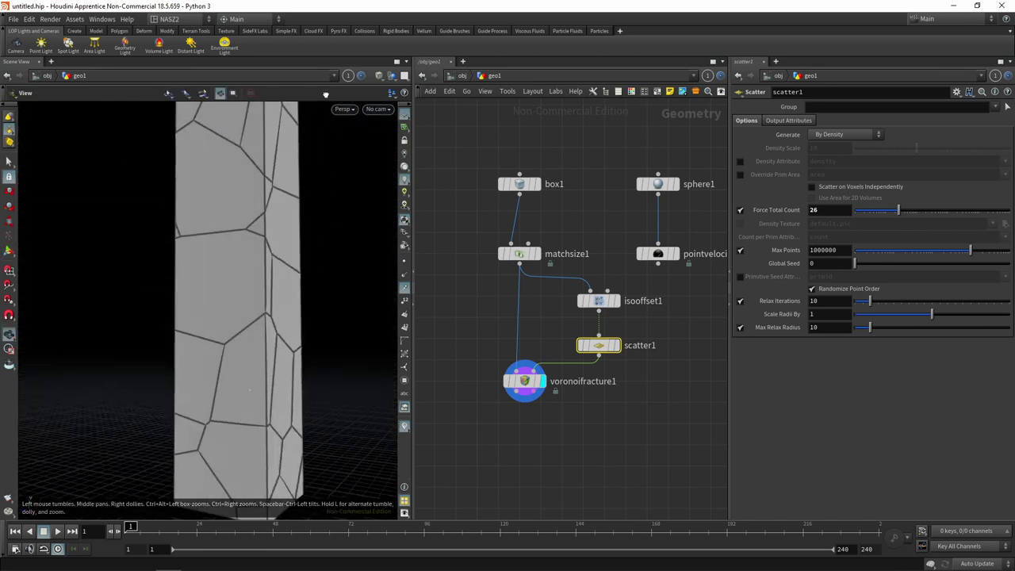
pyautogui.press('Return')
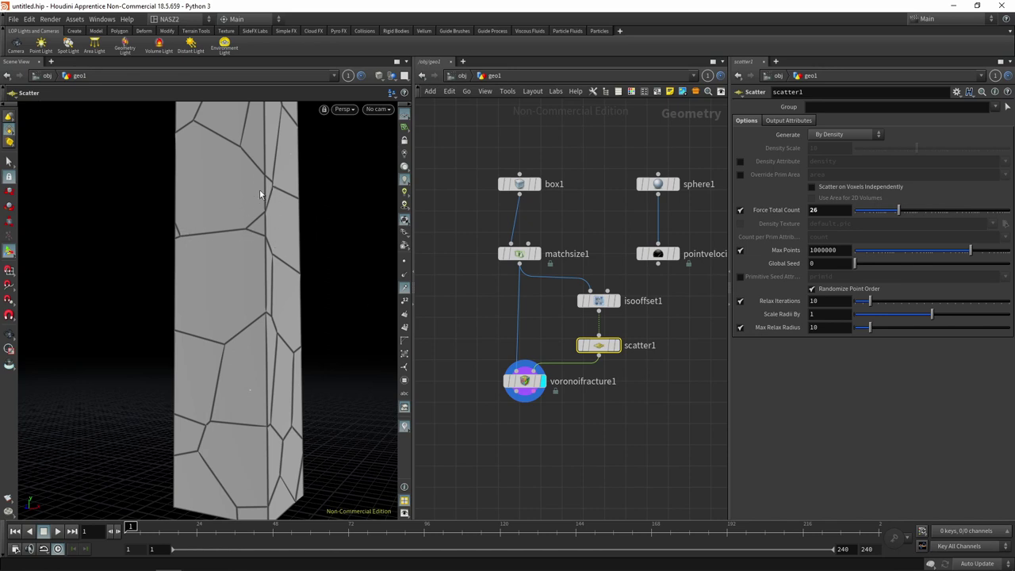
pyautogui.press('Escape')
pyautogui.moveTo(304, 188); pyautogui.dragTo(308, 241)
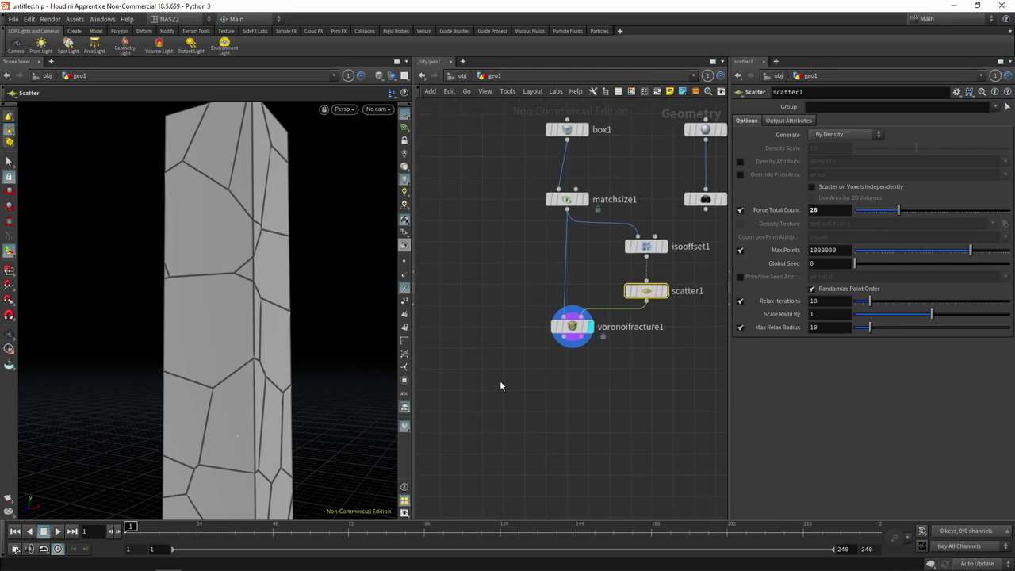
# Add an Exploded View node below voronoifracture1 and display the pushed-apart column chunks
pyautogui.press('Tab')
pyautogui.write('r')
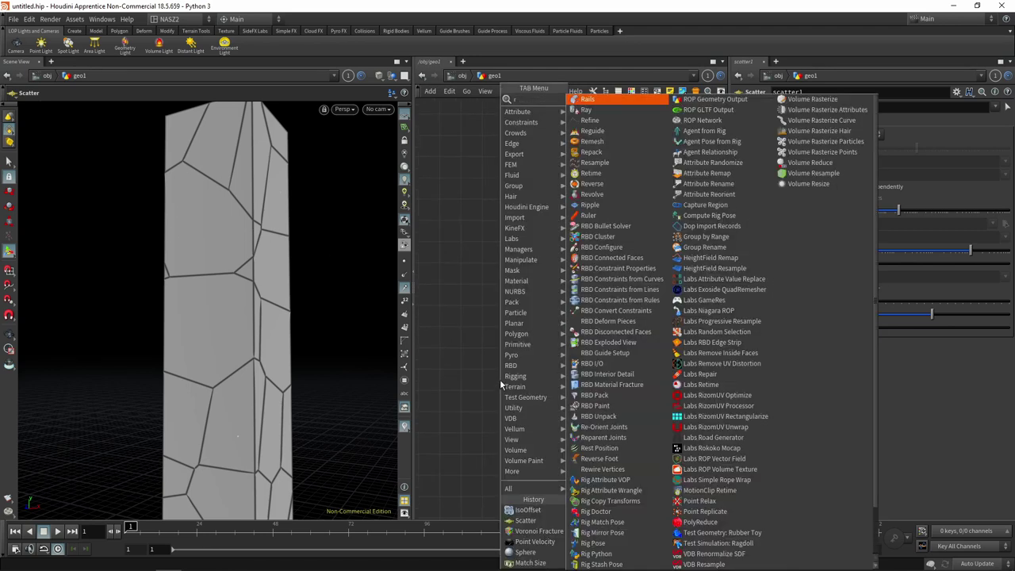
pyautogui.press('BackSpace')
pyautogui.write('explo')
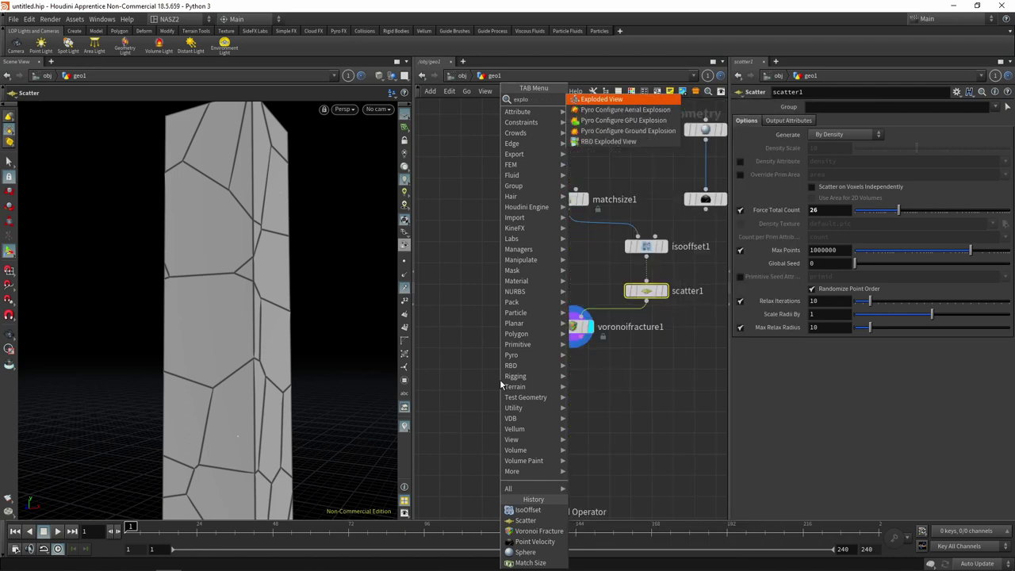
pyautogui.write('d')
pyautogui.click(600, 100)
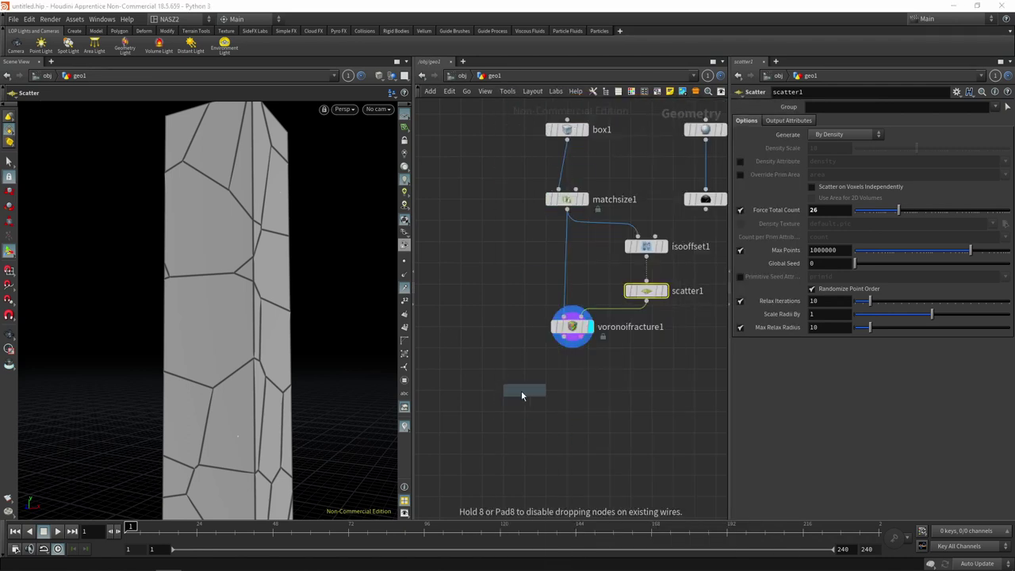
pyautogui.click(520, 389)
pyautogui.click(542, 368)
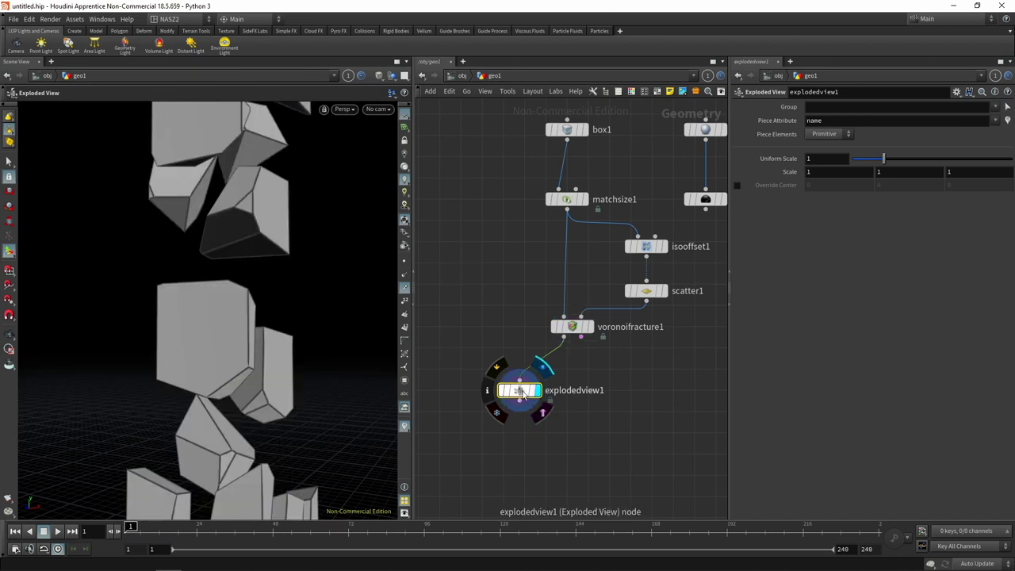
pyautogui.press('Escape')
pyautogui.moveTo(304, 272)
pyautogui.mouseDown()
pyautogui.moveTo(206, 279)
pyautogui.moveTo(232, 289)
pyautogui.moveTo(265, 238)
pyautogui.moveTo(261, 310)
pyautogui.moveTo(251, 310)
pyautogui.mouseUp()
pyautogui.press('Return')
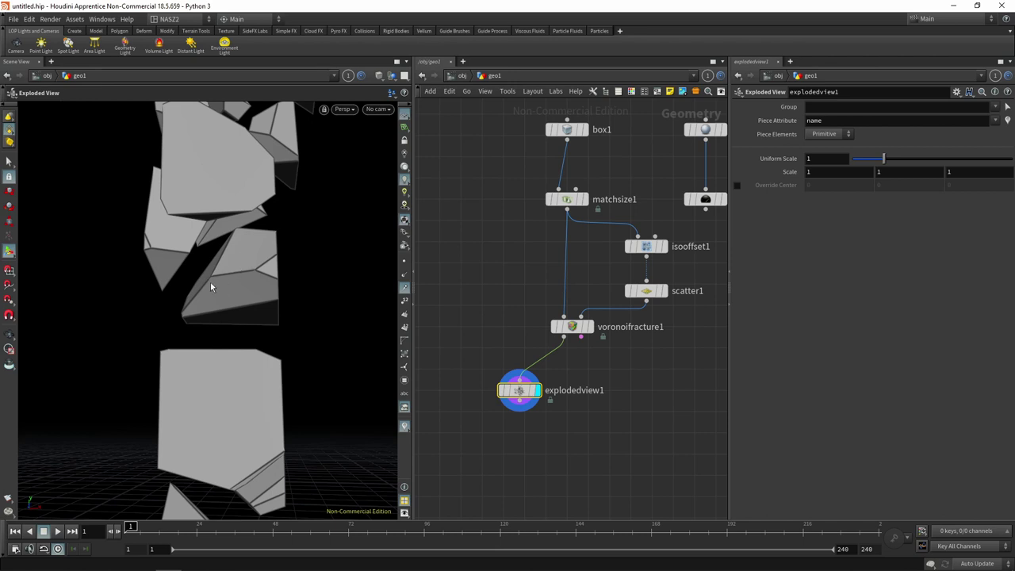
pyautogui.click(524, 406)
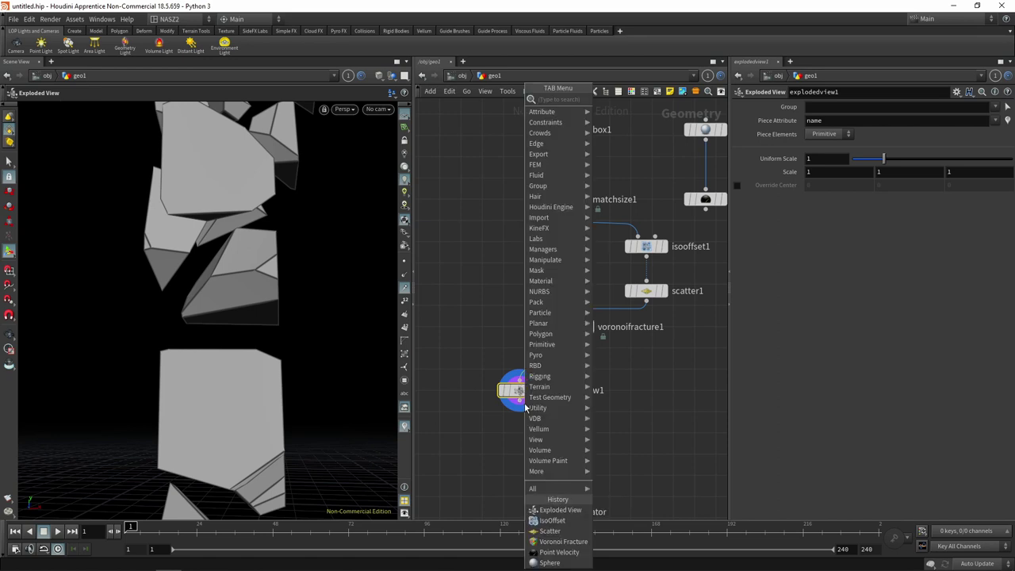
# Add an RBD Interior Detail node fed by explodedview1 and display its result
pyautogui.write('in')
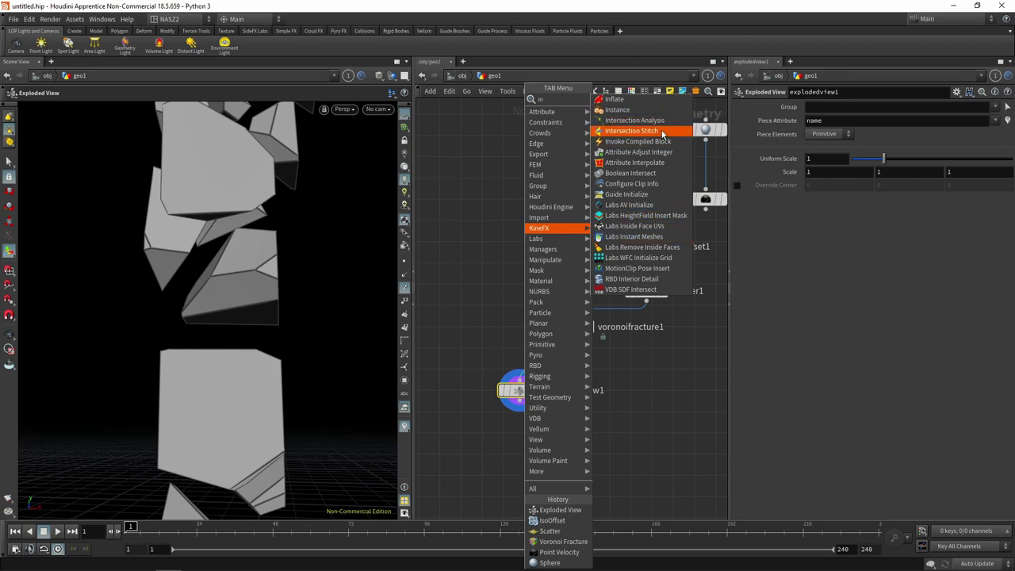
pyautogui.click(655, 279)
pyautogui.click(519, 440)
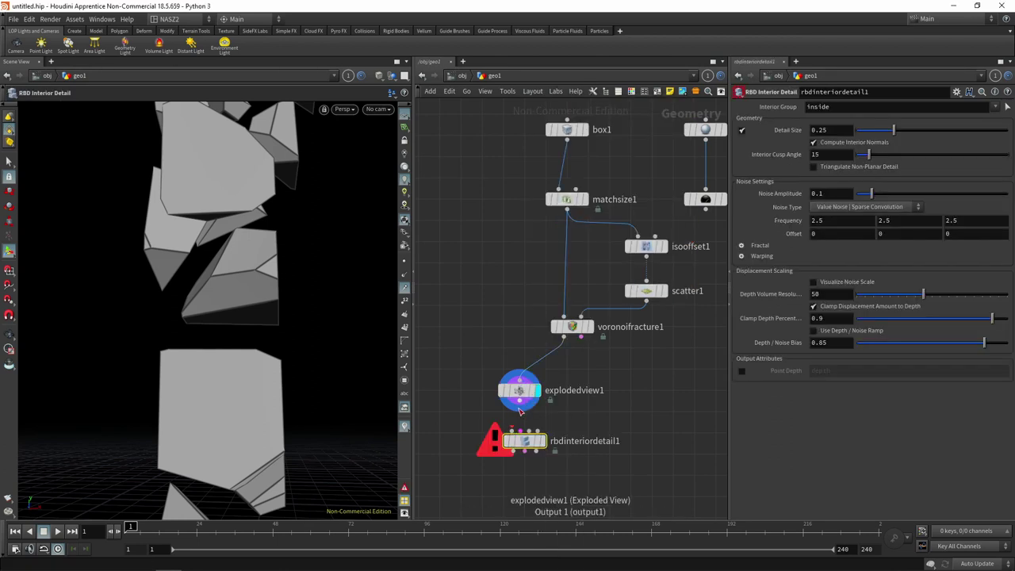
pyautogui.click(511, 432)
pyautogui.click(523, 436)
pyautogui.click(544, 441)
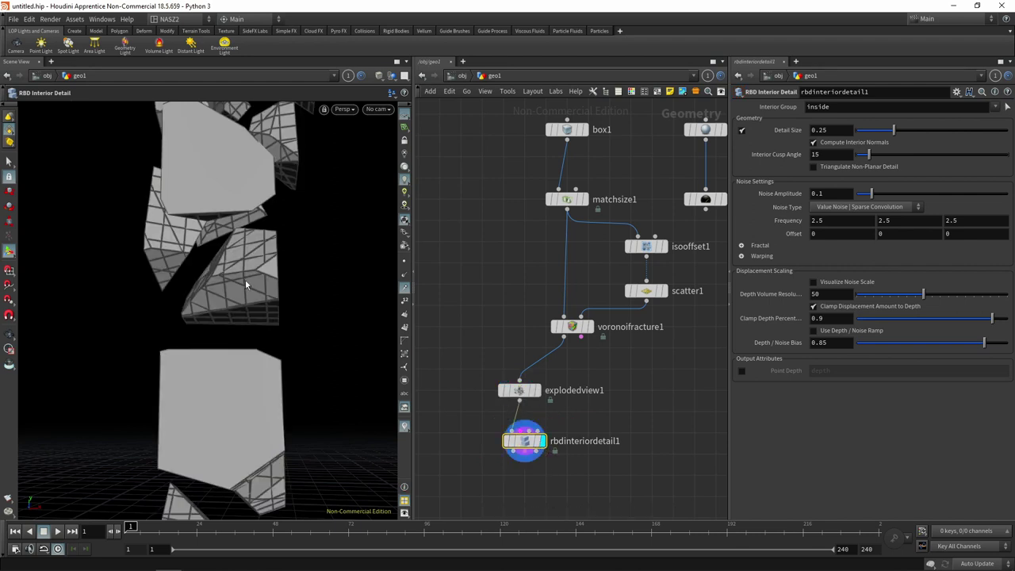
pyautogui.press('Escape')
pyautogui.moveTo(340, 172); pyautogui.dragTo(296, 239)
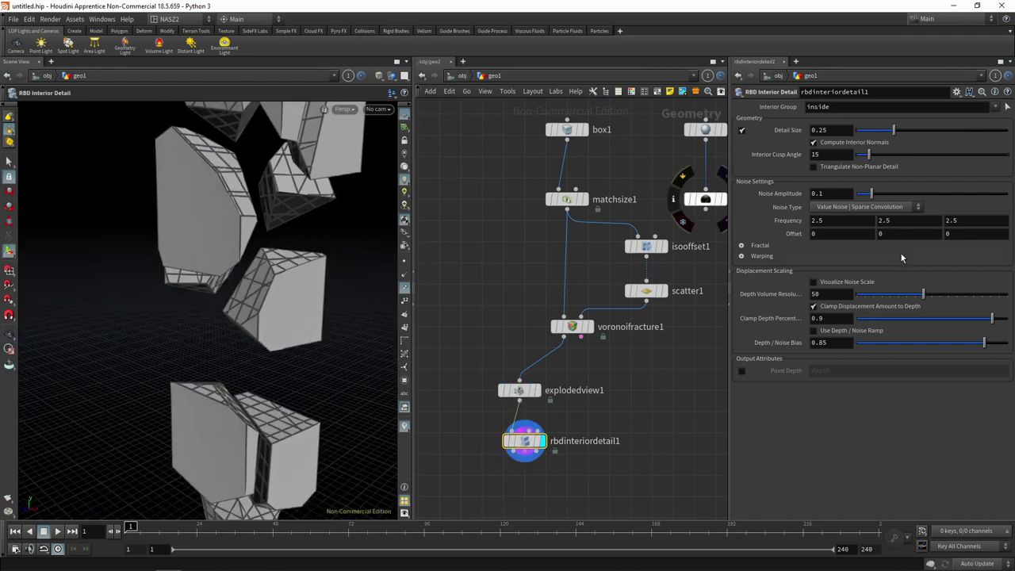
# Set interior Detail Size 0.137, Noise Amplitude 0.358, Perlin noise; select the five fracture nodes
pyautogui.click(885, 209)
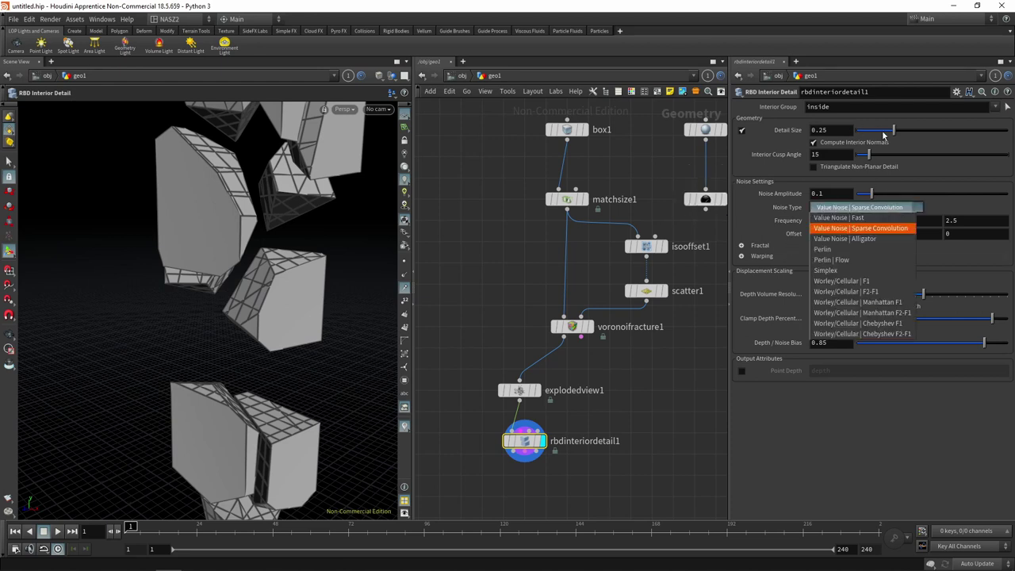
pyautogui.moveTo(885, 136); pyautogui.dragTo(876, 131)
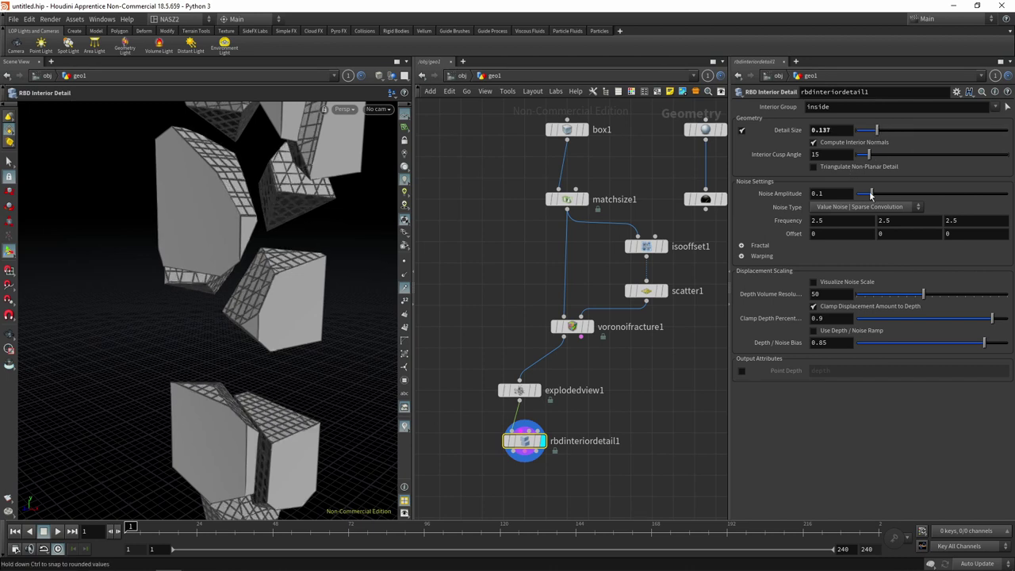
pyautogui.moveTo(869, 193); pyautogui.dragTo(911, 195)
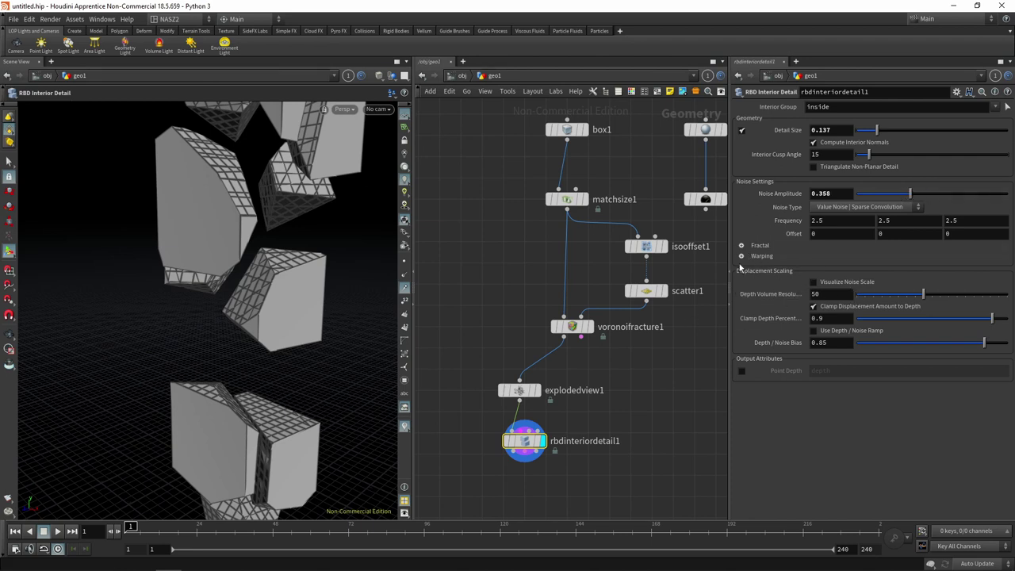
pyautogui.keyDown('alt'); pyautogui.moveTo(266, 299); pyautogui.dragTo(267, 127); pyautogui.keyUp('alt')
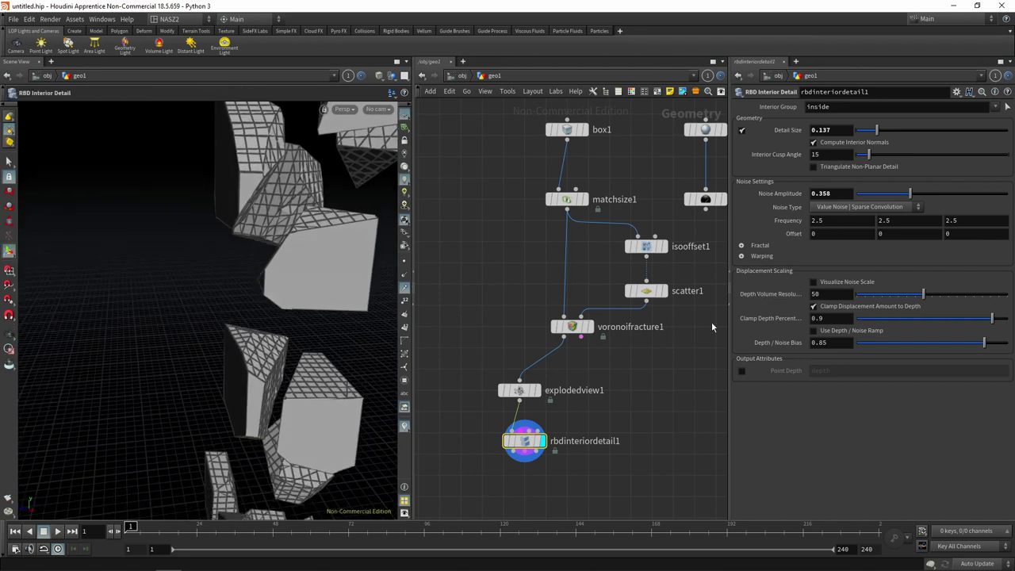
pyautogui.click(857, 207)
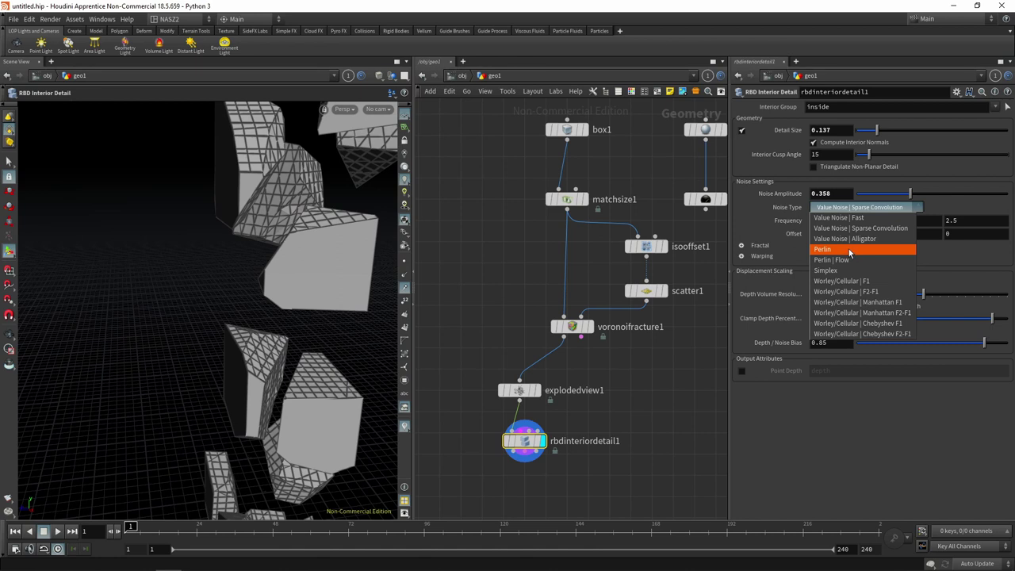
pyautogui.click(849, 252)
pyautogui.press('Escape')
pyautogui.moveTo(301, 238)
pyautogui.mouseDown()
pyautogui.moveTo(356, 175)
pyautogui.moveTo(317, 206)
pyautogui.moveTo(547, 236)
pyautogui.mouseUp()
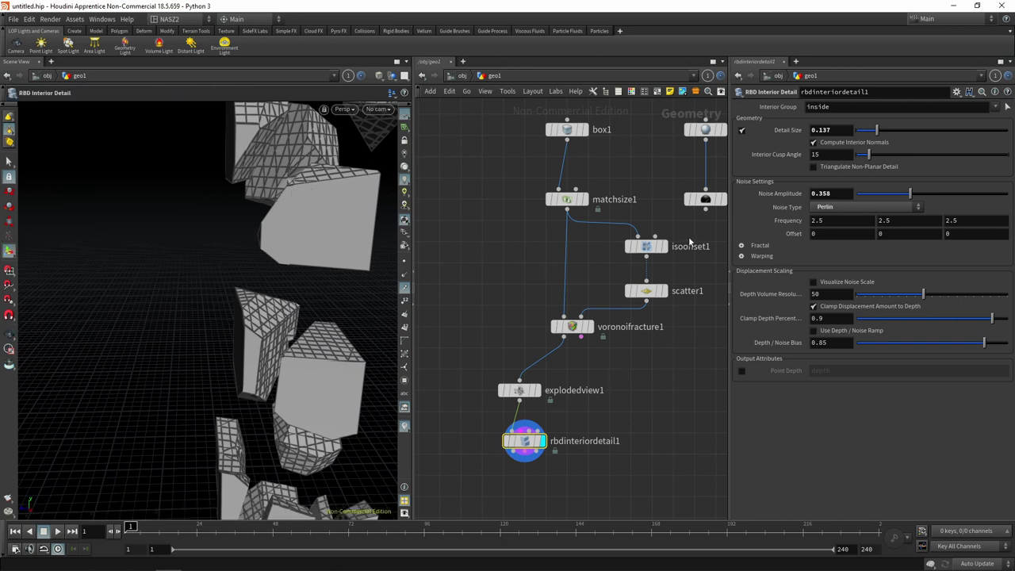
pyautogui.moveTo(704, 226); pyautogui.dragTo(462, 469)
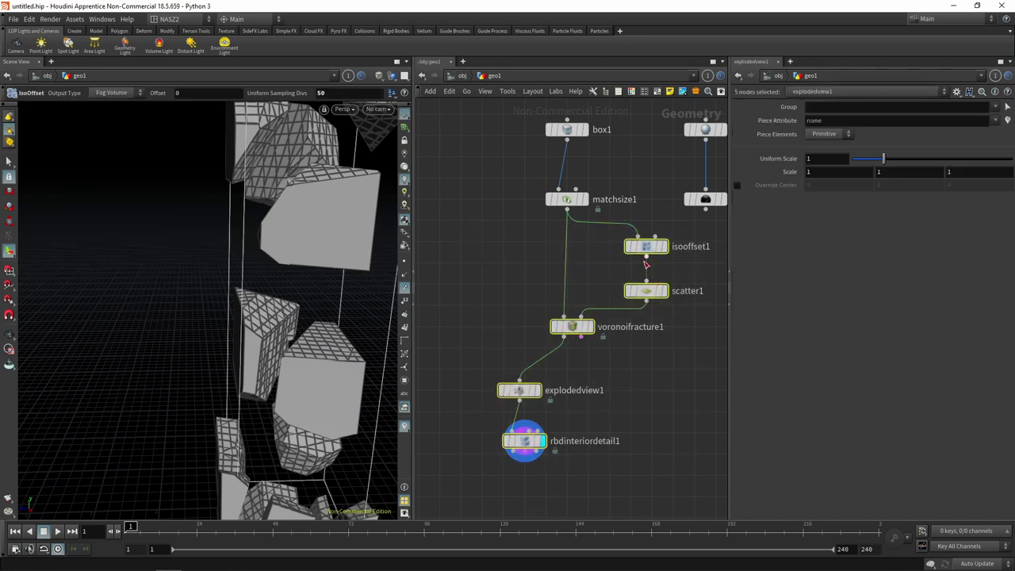
# Delete the five old fracture nodes and add a Concrete RBD Material Fracture under matchsize1
pyautogui.moveTo(658, 245); pyautogui.dragTo(642, 251)
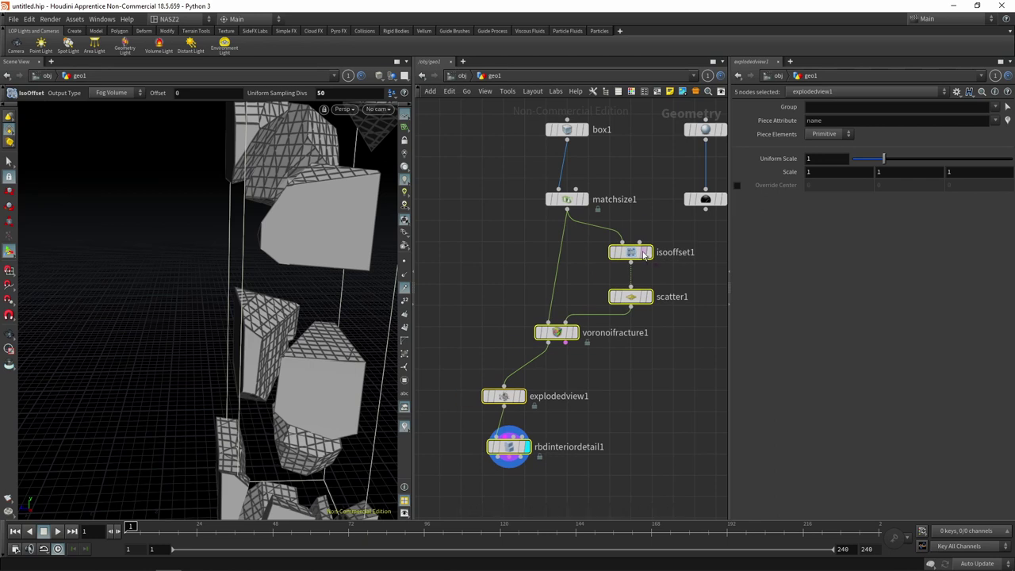
pyautogui.press('Delete')
pyautogui.press('Tab')
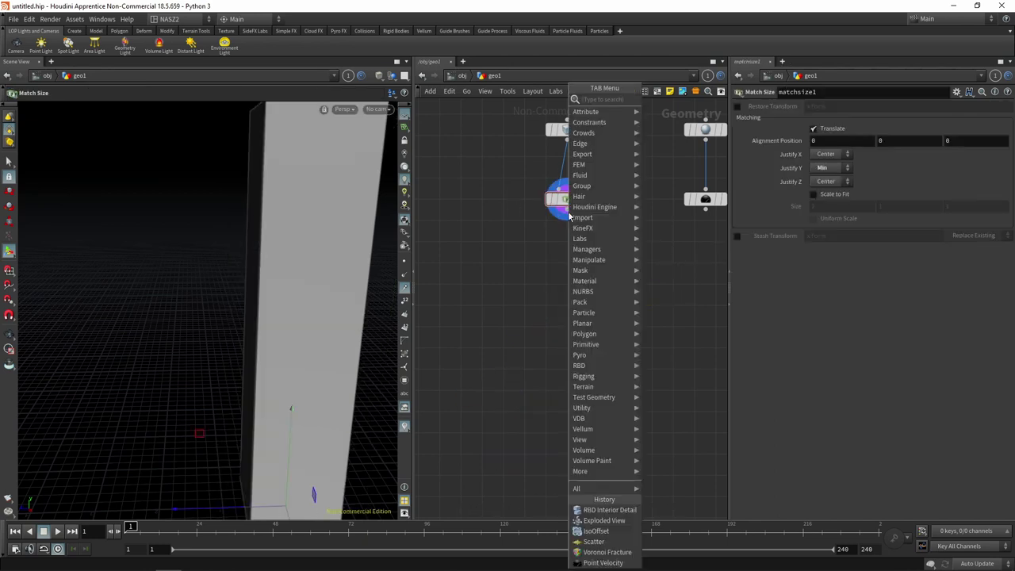
pyautogui.write('rbd')
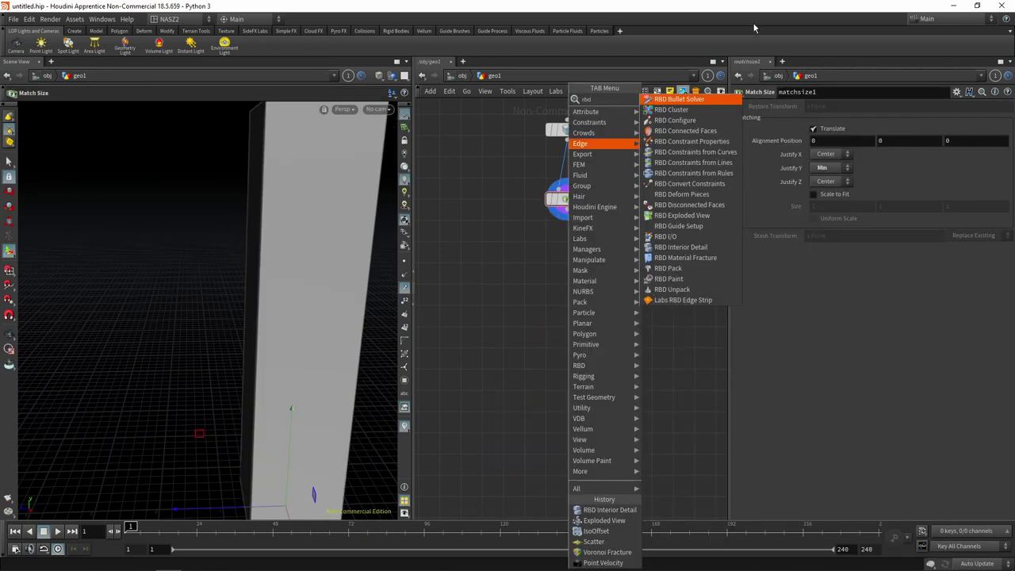
pyautogui.click(687, 259)
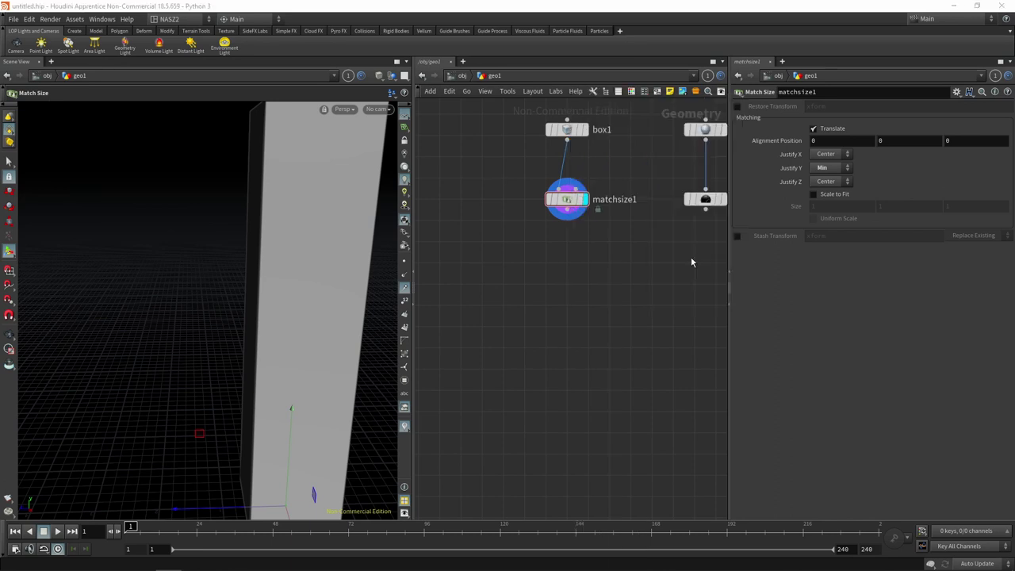
pyautogui.click(569, 284)
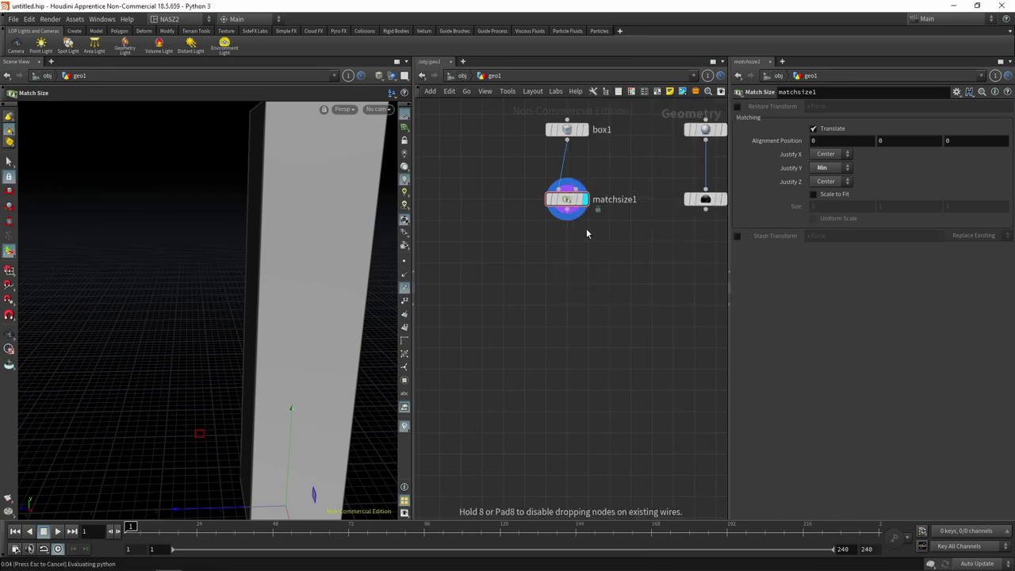
pyautogui.click(590, 254)
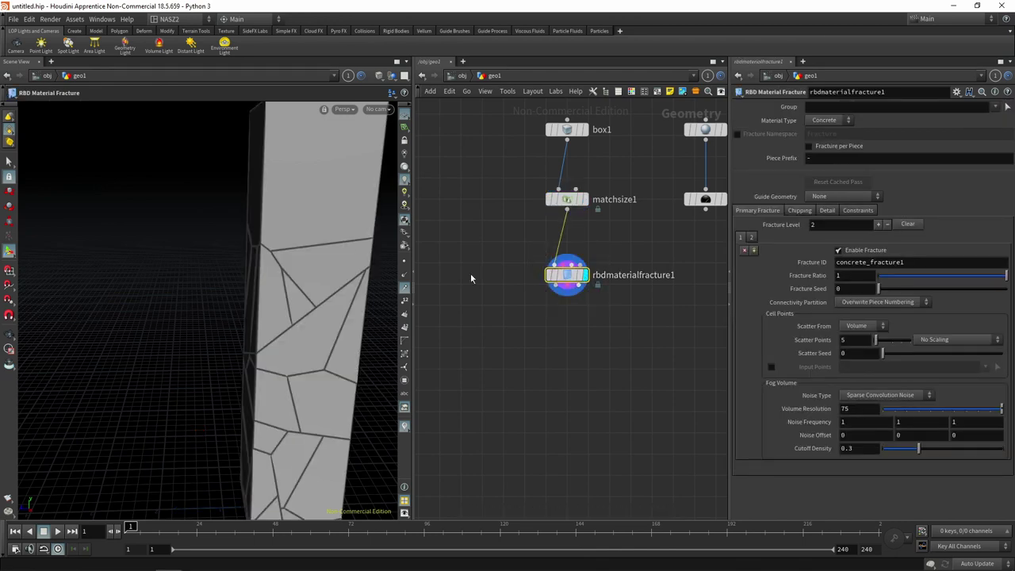
# Enable Edge Detail on rbdmaterialfracture1 and inspect the column's jagged crack edges
pyautogui.press('Escape')
pyautogui.moveTo(250, 290)
pyautogui.mouseDown()
pyautogui.moveTo(261, 272)
pyautogui.moveTo(187, 266)
pyautogui.moveTo(351, 222)
pyautogui.moveTo(317, 227)
pyautogui.moveTo(325, 249)
pyautogui.moveTo(314, 278)
pyautogui.mouseUp()
pyautogui.press('Return')
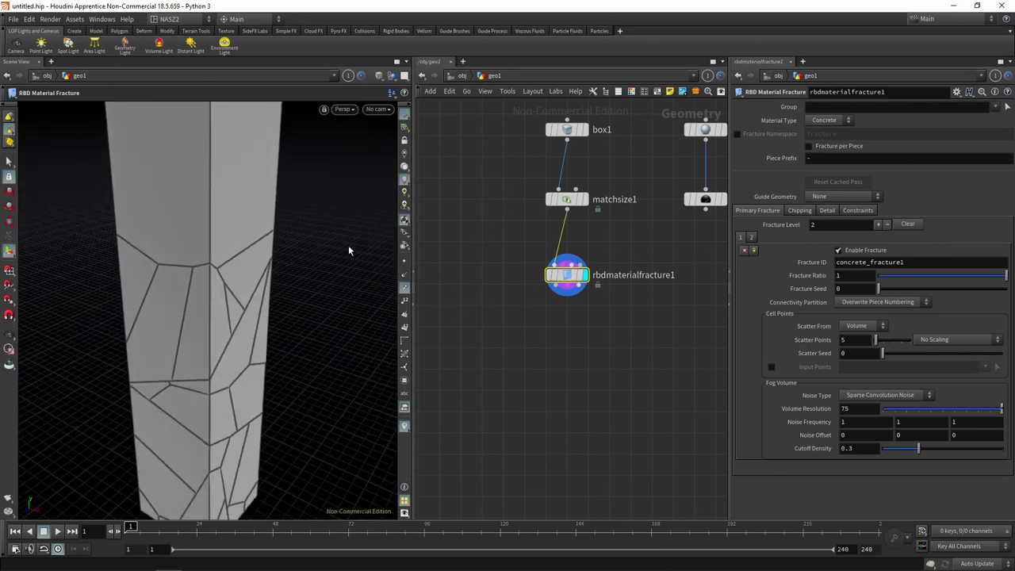
pyautogui.click(826, 210)
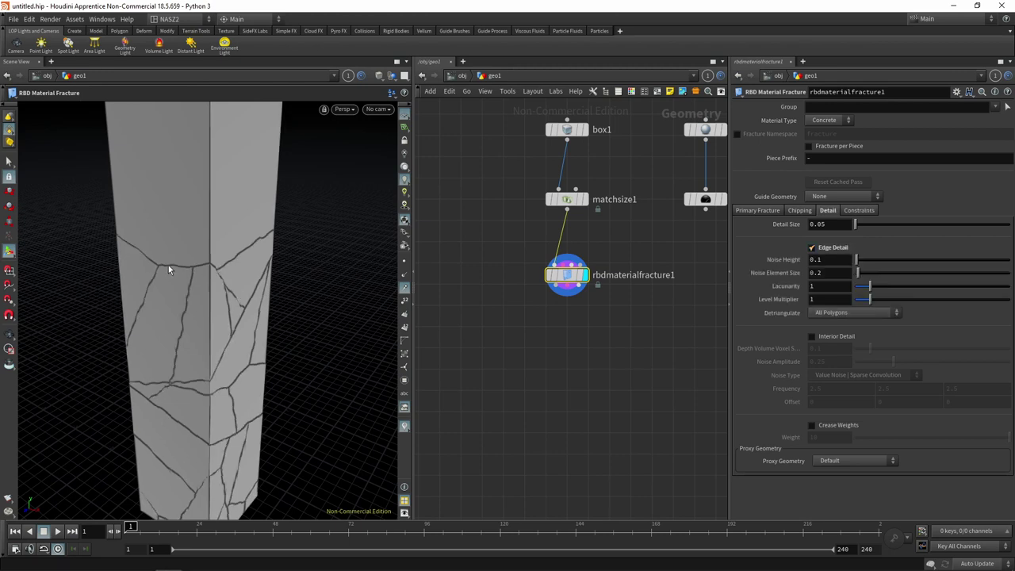
pyautogui.press('Escape')
pyautogui.moveTo(168, 265)
pyautogui.mouseDown()
pyautogui.moveTo(209, 266)
pyautogui.moveTo(167, 233)
pyautogui.mouseUp()
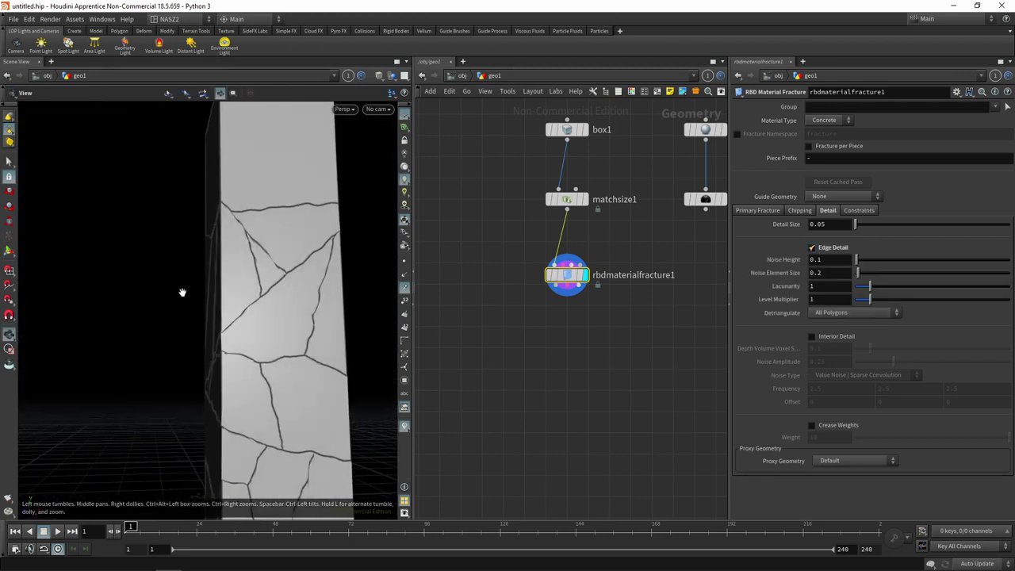
pyautogui.moveTo(182, 290); pyautogui.dragTo(243, 313)
# Add an RBD Exploded View node below the fracture and inspect the separated pieces
pyautogui.press('Tab')
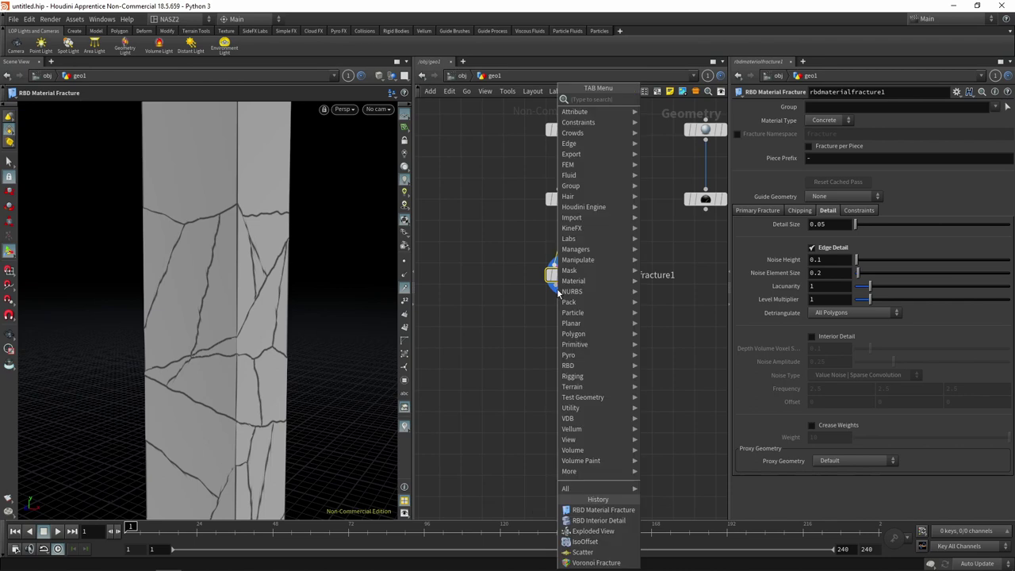
pyautogui.write('rbd')
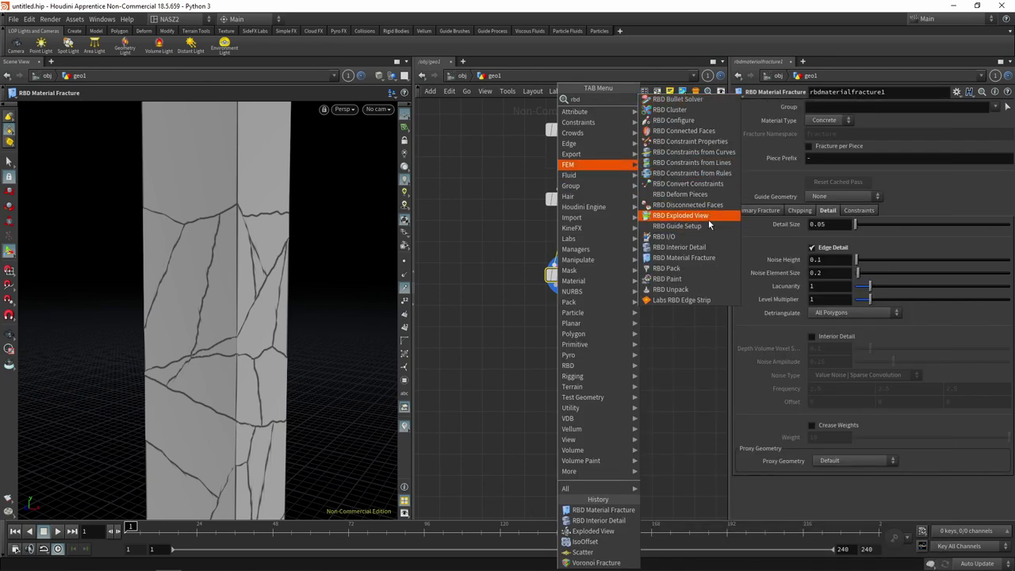
pyautogui.click(706, 216)
pyautogui.click(568, 340)
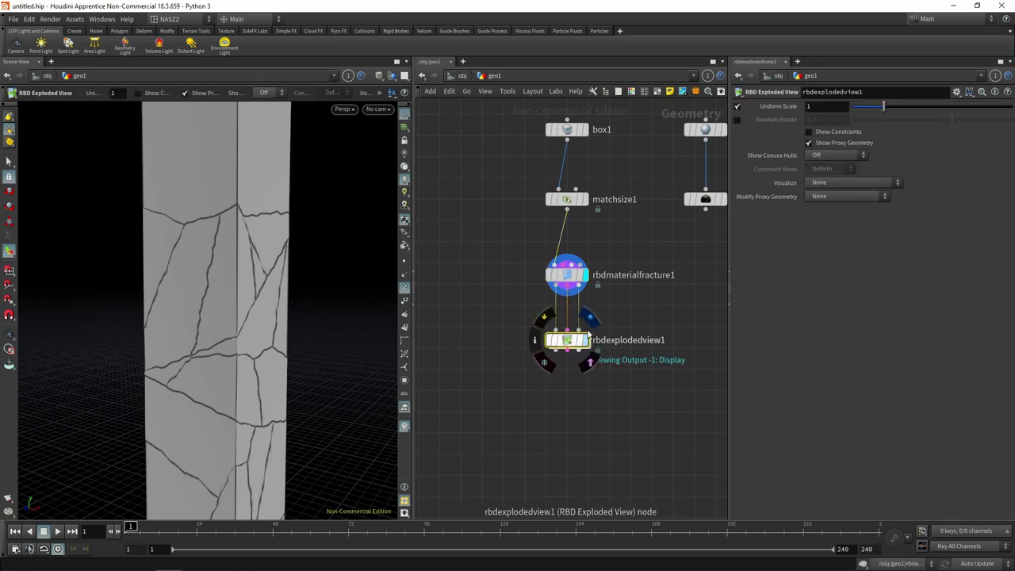
pyautogui.press('Escape')
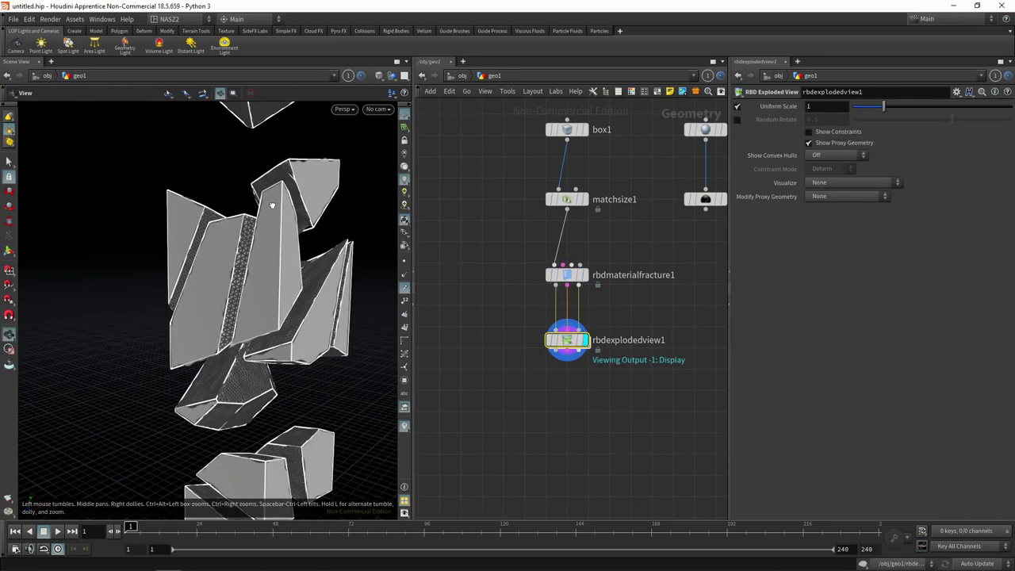
pyautogui.moveTo(198, 262)
pyautogui.mouseDown()
pyautogui.moveTo(257, 167)
pyautogui.moveTo(315, 310)
pyautogui.mouseUp()
pyautogui.moveTo(315, 309); pyautogui.dragTo(223, 372, button='right')
pyautogui.moveTo(223, 372)
pyautogui.mouseDown()
pyautogui.moveTo(256, 268)
pyautogui.moveTo(256, 317)
pyautogui.mouseUp()
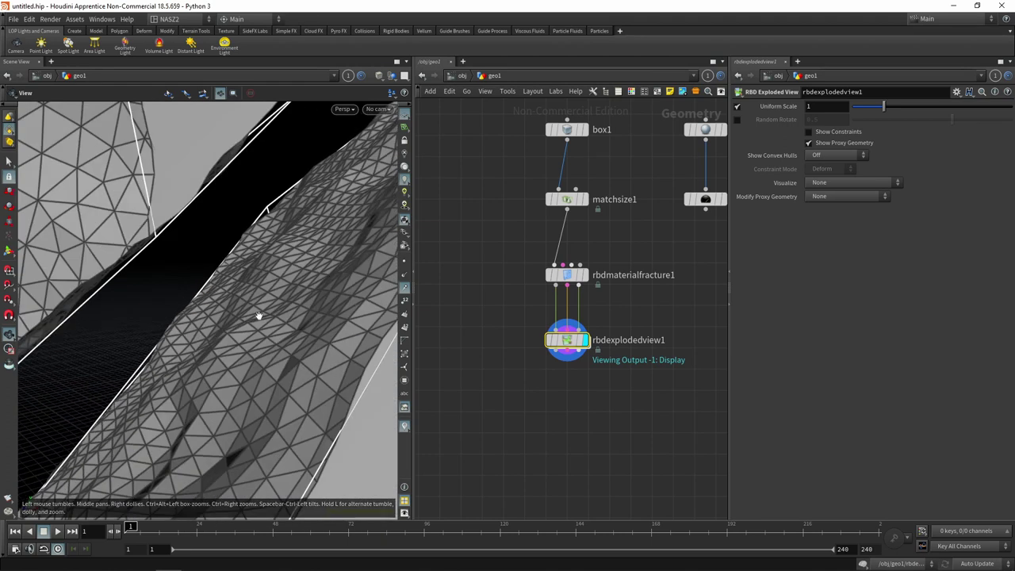
pyautogui.press('Return')
# Enable Interior Detail on rbdmaterialfracture1 and wire its first output into the exploded view
pyautogui.click(567, 275)
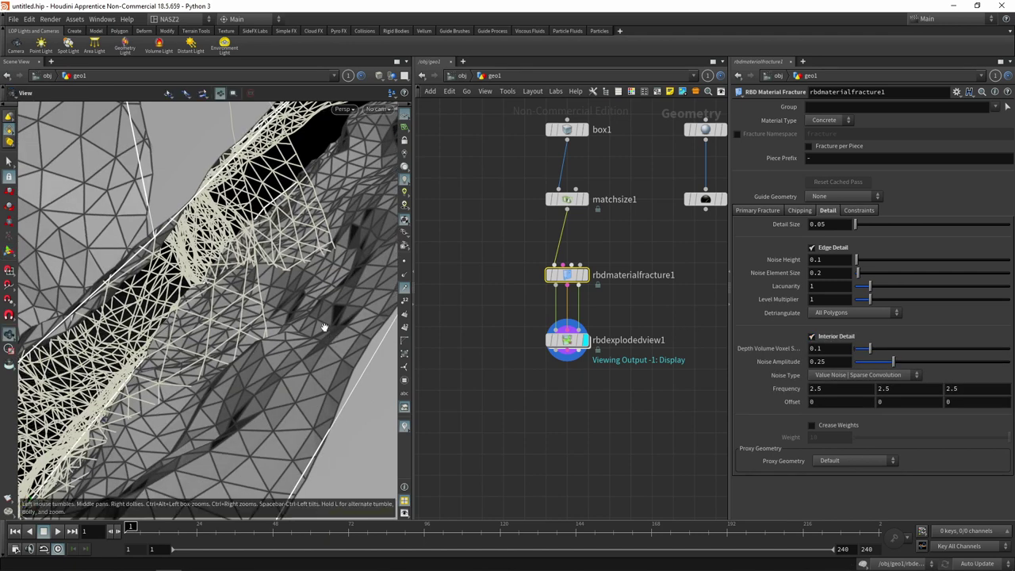
pyautogui.moveTo(379, 342)
pyautogui.mouseDown()
pyautogui.moveTo(335, 298)
pyautogui.moveTo(262, 301)
pyautogui.mouseUp()
pyautogui.press('Return')
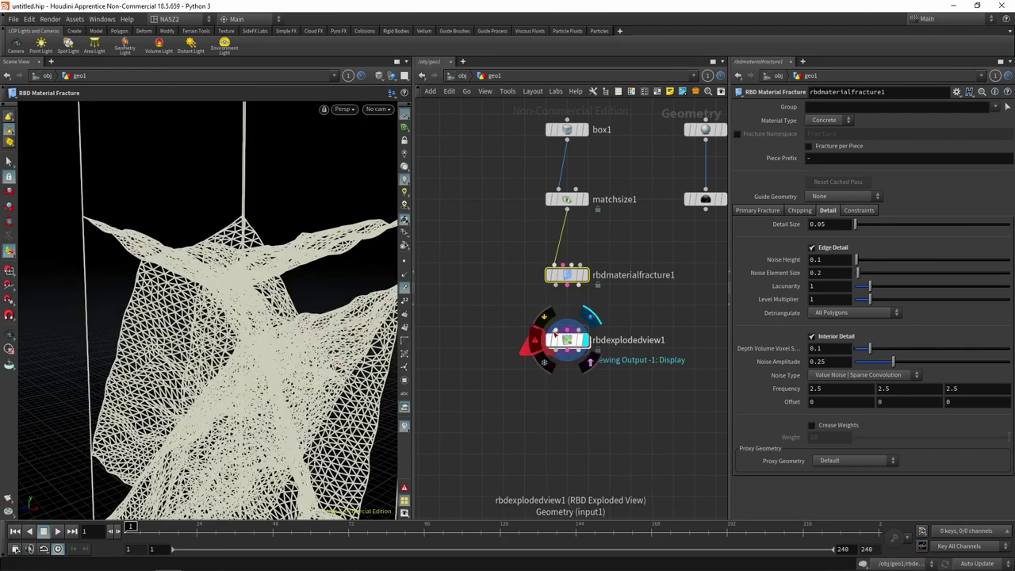
pyautogui.moveTo(556, 329); pyautogui.dragTo(556, 284)
# Wire fracture outputs 2 and 3 into rbdexplodedview1 and turn off Show Proxy Geometry
pyautogui.click(569, 337)
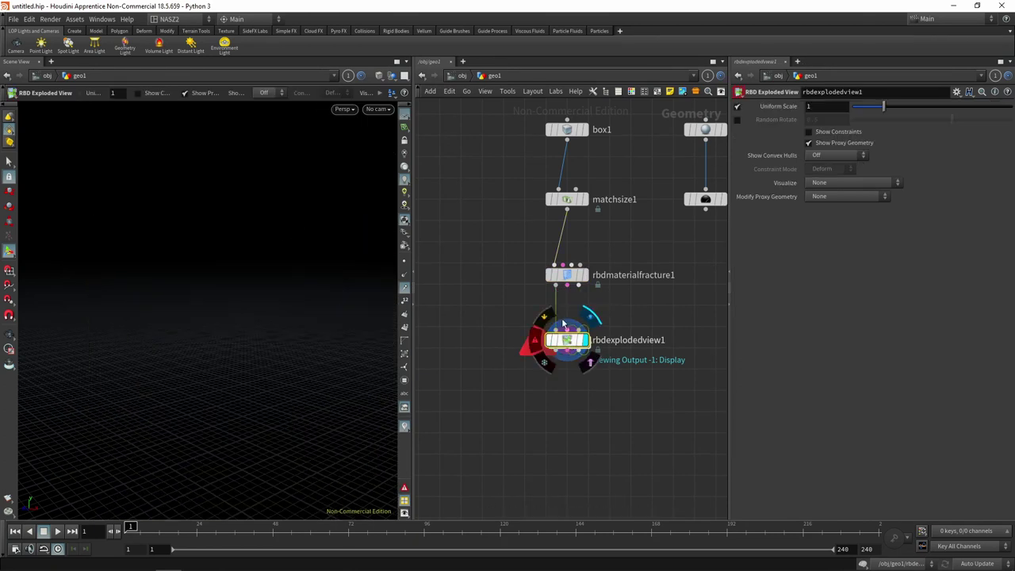
pyautogui.moveTo(567, 284); pyautogui.dragTo(594, 324)
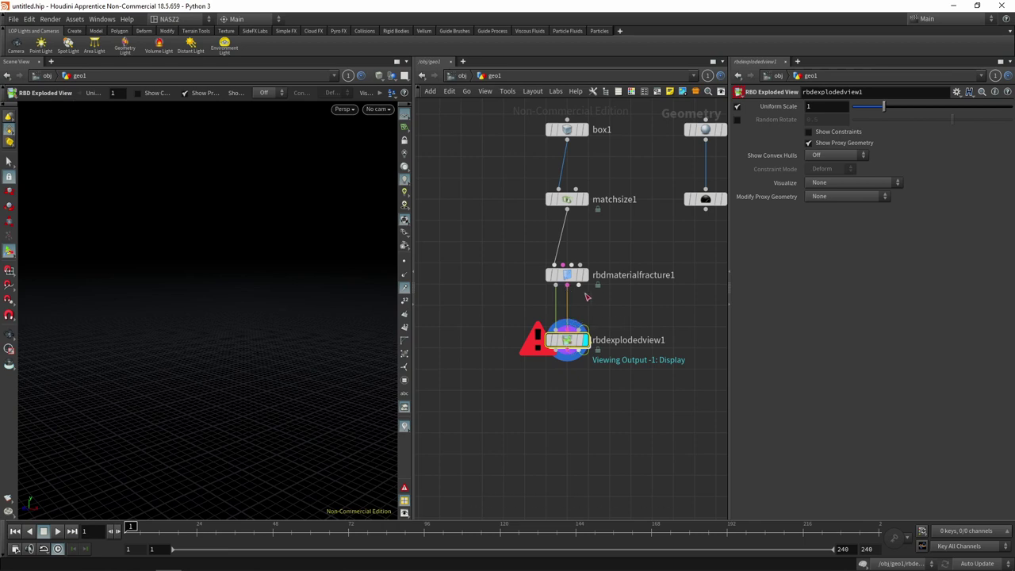
pyautogui.moveTo(579, 284); pyautogui.dragTo(591, 339)
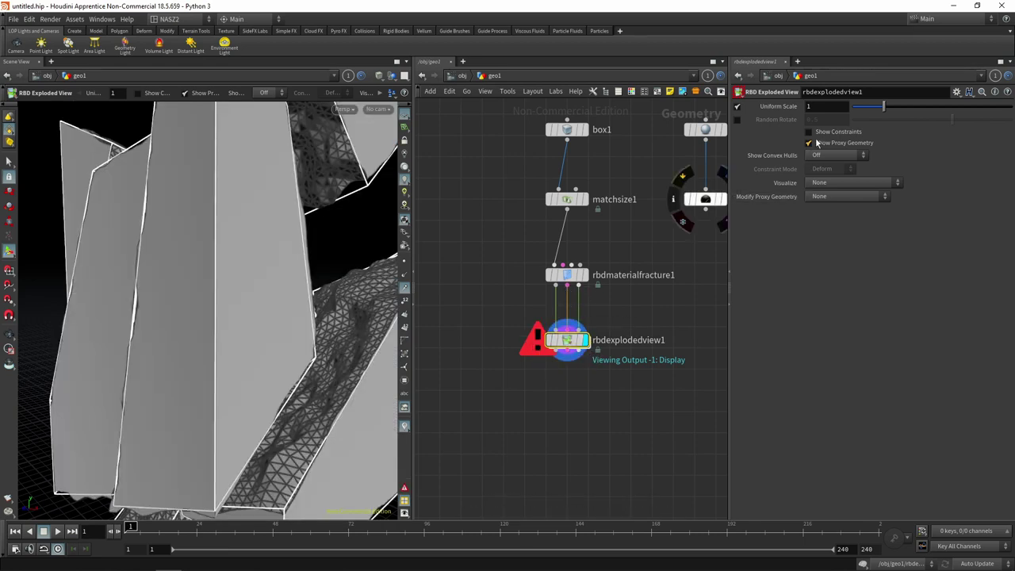
pyautogui.click(820, 143)
# Inspect the exploded pieces, then display rbdmaterialfracture1's unexploded cracked column
pyautogui.press('Escape')
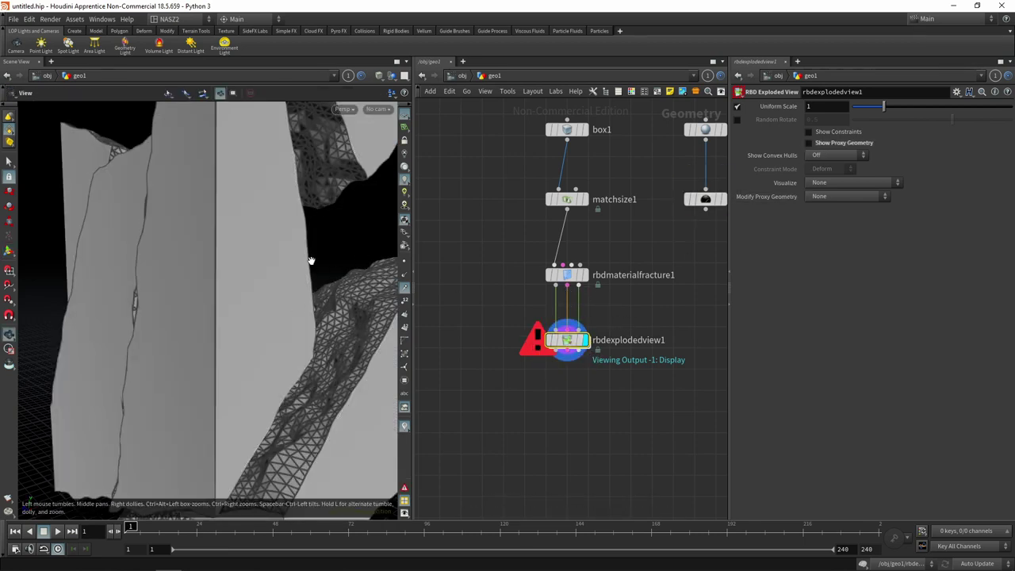
pyautogui.moveTo(310, 262)
pyautogui.mouseDown()
pyautogui.moveTo(385, 262)
pyautogui.moveTo(310, 324)
pyautogui.moveTo(262, 290)
pyautogui.moveTo(238, 290)
pyautogui.moveTo(272, 344)
pyautogui.moveTo(363, 336)
pyautogui.moveTo(274, 331)
pyautogui.mouseUp()
pyautogui.press('Return')
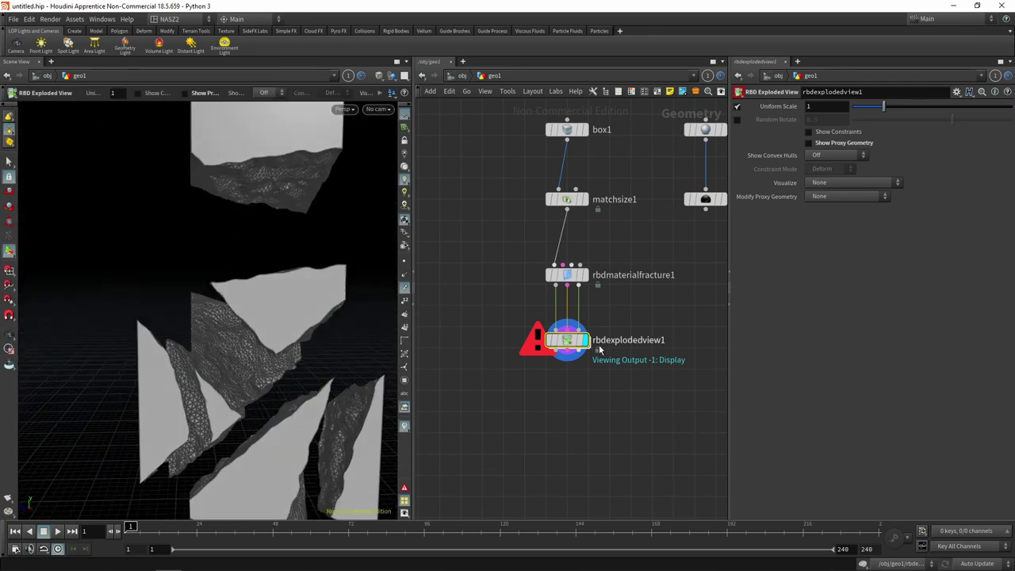
pyautogui.click(577, 274)
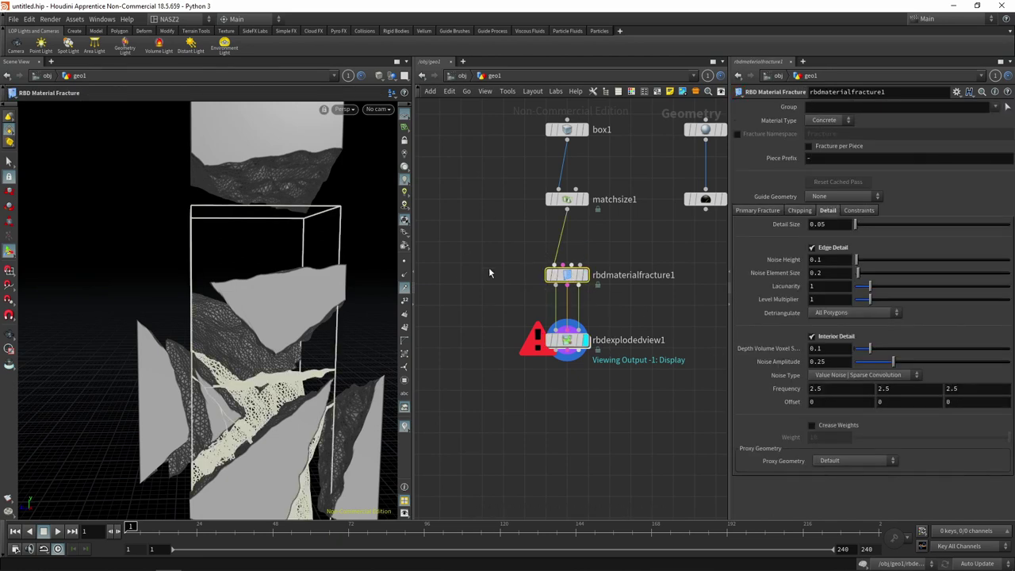
pyautogui.moveTo(566, 275)
pyautogui.click(587, 274)
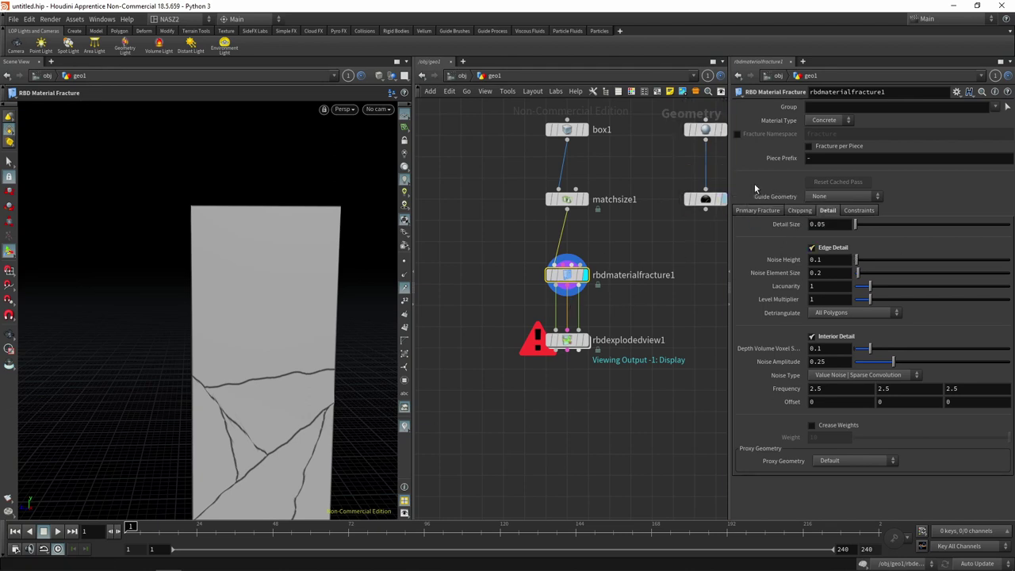
# Keep rbdmaterialfracture1's Material Type as Concrete and frame the network and column
pyautogui.click(837, 122)
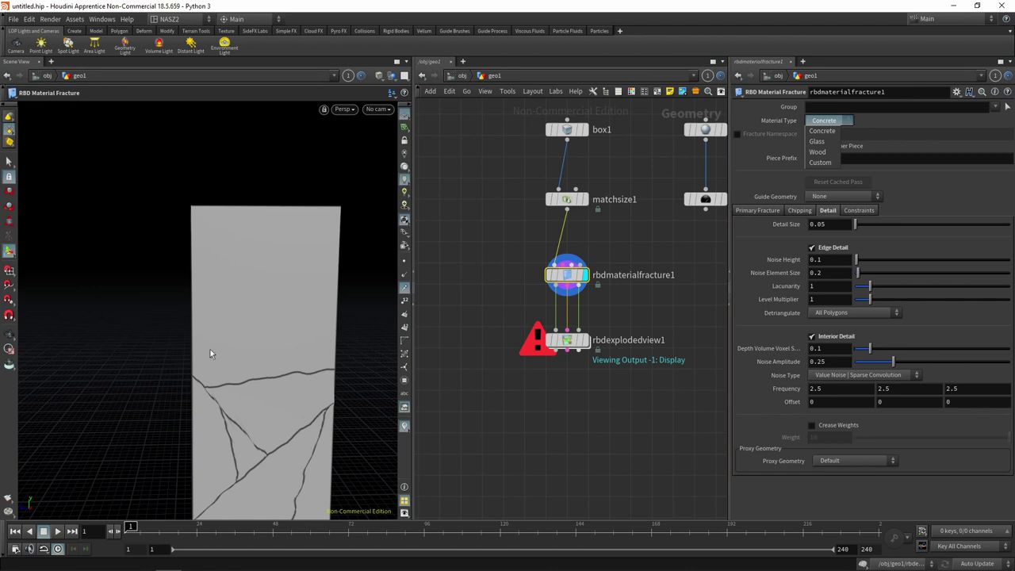
pyautogui.click(512, 218)
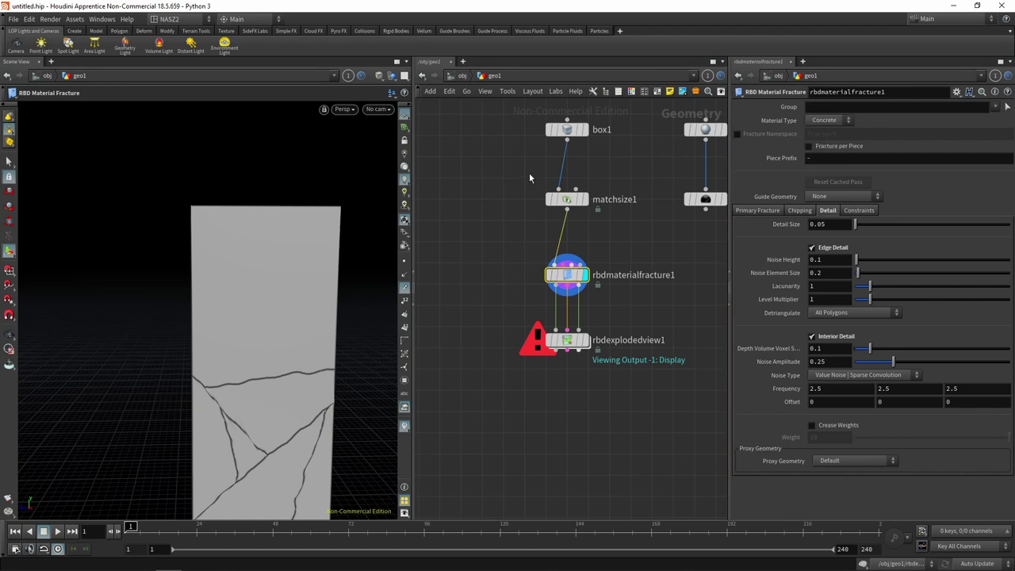
pyautogui.moveTo(529, 178); pyautogui.dragTo(581, 211, button='middle')
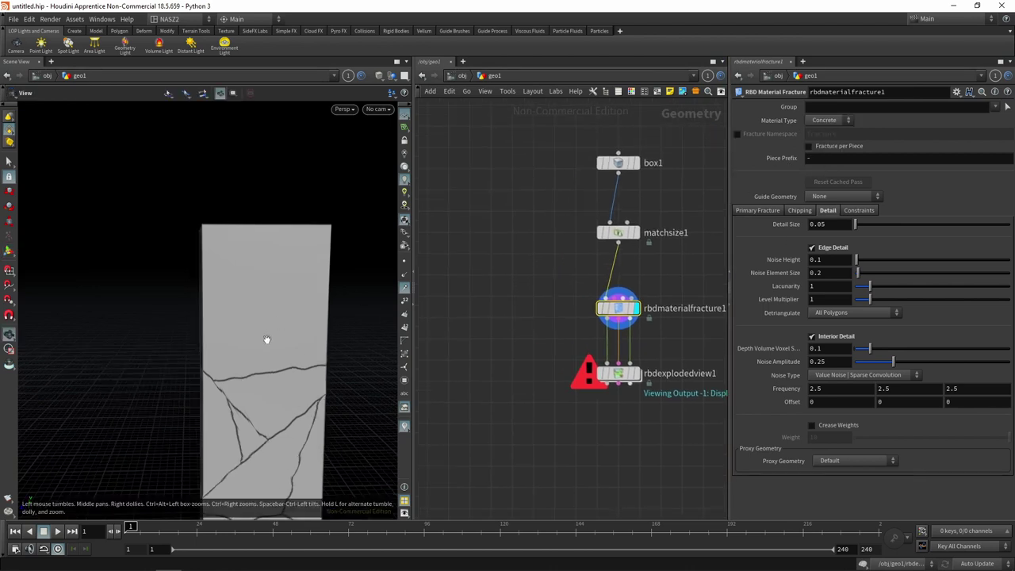
pyautogui.moveTo(266, 339); pyautogui.dragTo(272, 163)
# Copy box1, matchsize1 and rbdmaterialfracture1 and paste the chain beside the original
pyautogui.moveTo(659, 127); pyautogui.dragTo(544, 336)
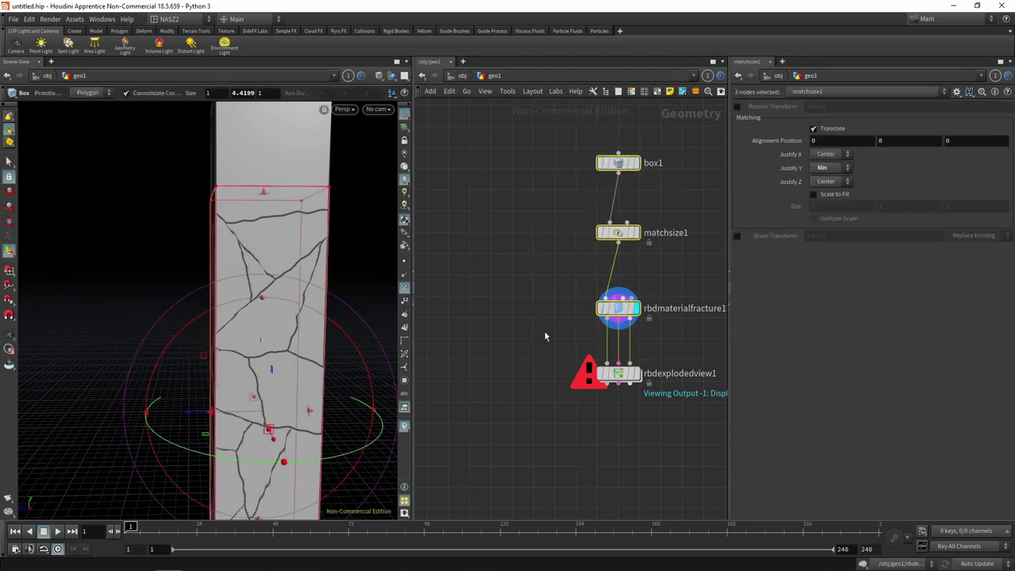
pyautogui.hotkey('ctrl', 'c')
pyautogui.click(471, 220)
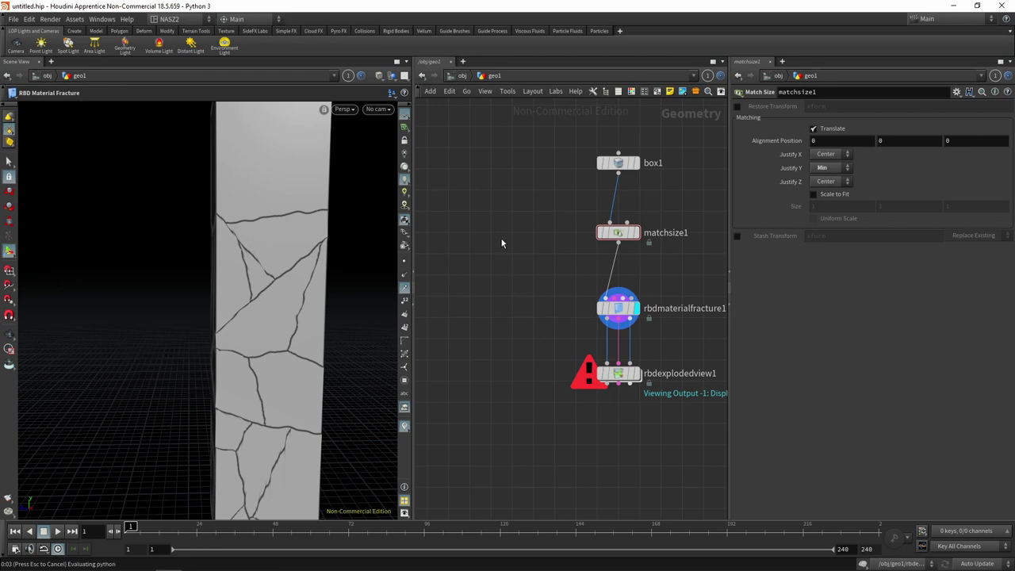
pyautogui.hotkey('ctrl', 'v')
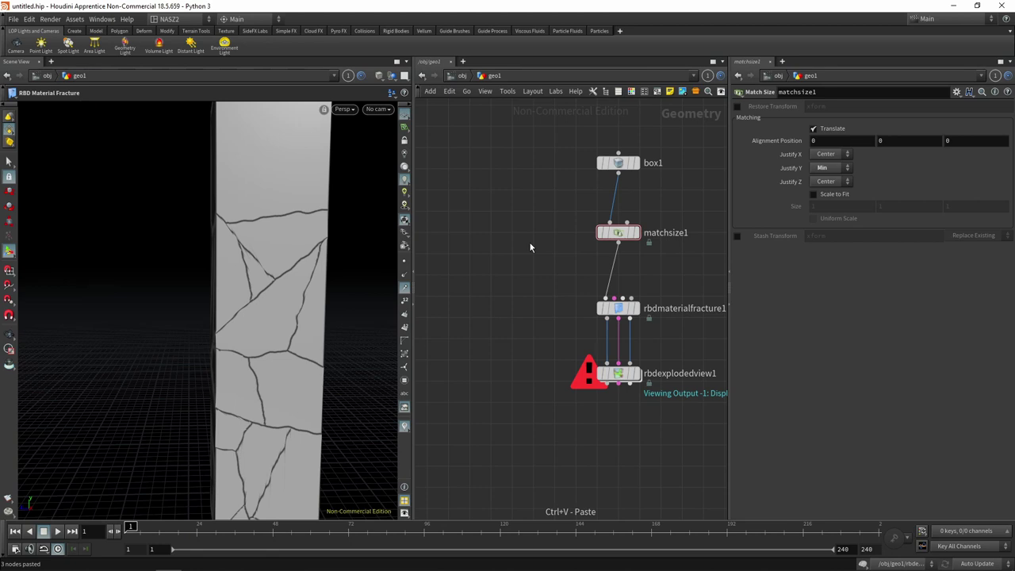
pyautogui.moveTo(472, 209); pyautogui.dragTo(514, 233)
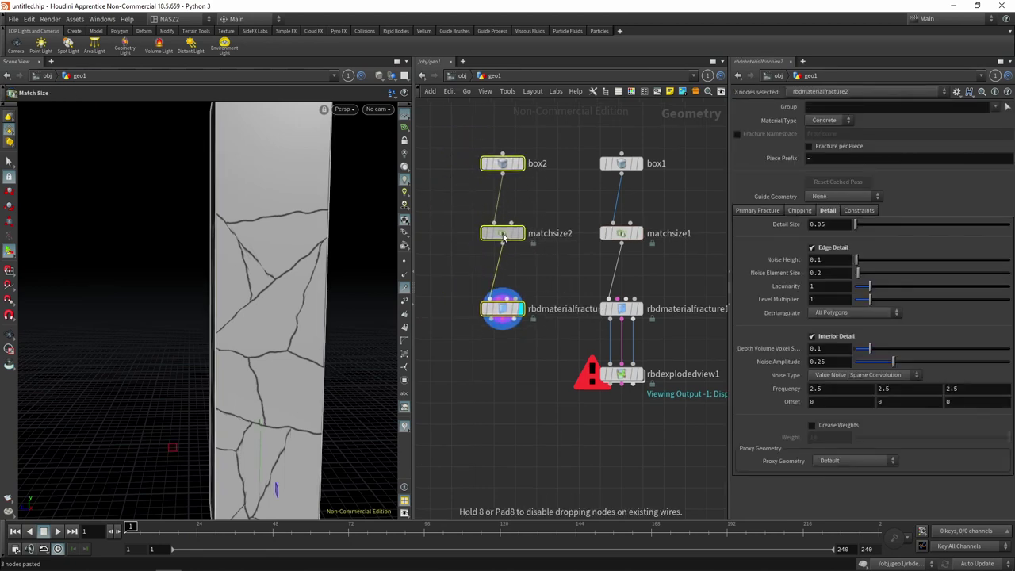
pyautogui.click(507, 309)
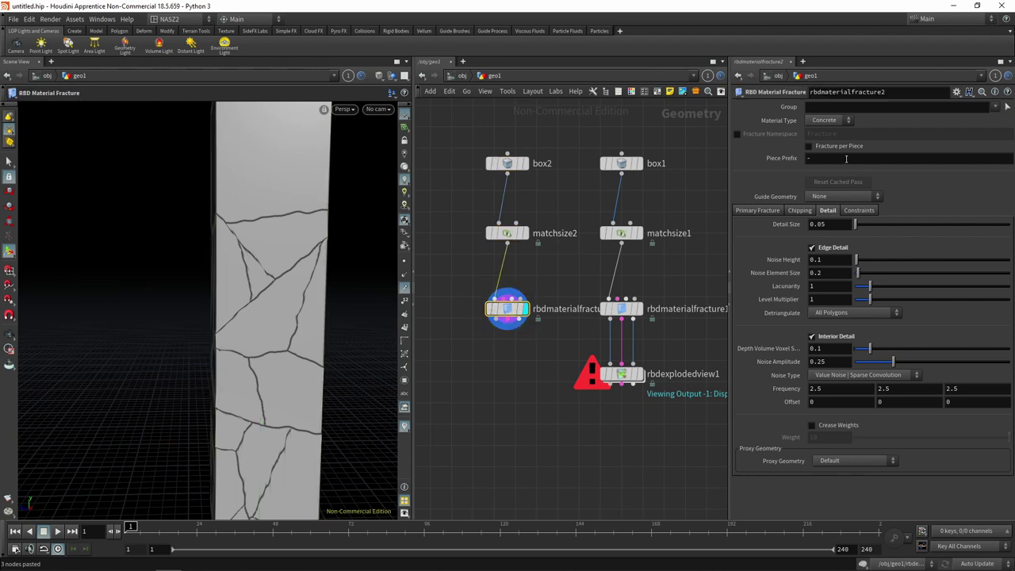
# Switch the copied fracture's Material Type to Wood and view the copy from above
pyautogui.click(826, 120)
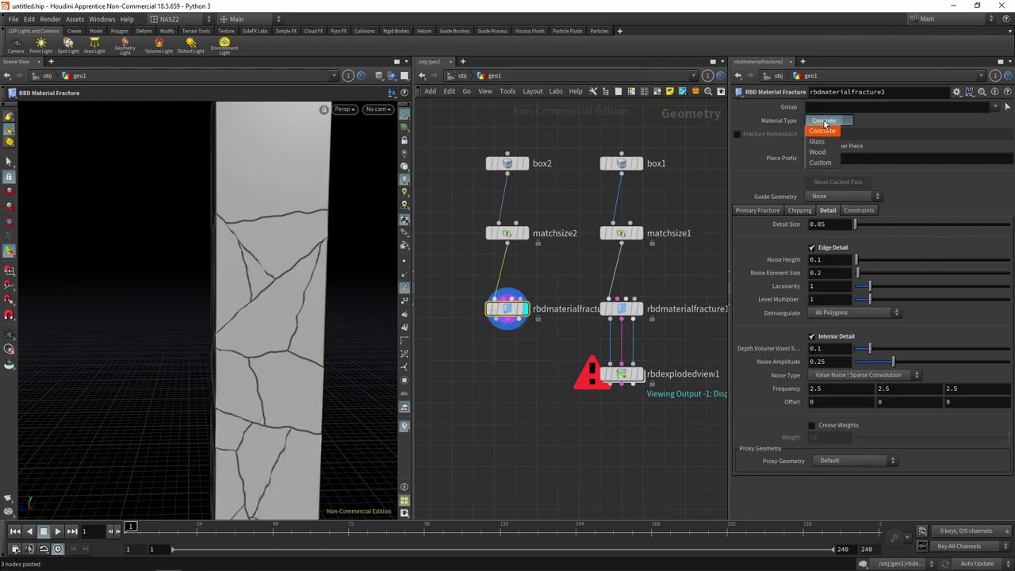
pyautogui.click(819, 152)
pyautogui.click(498, 168)
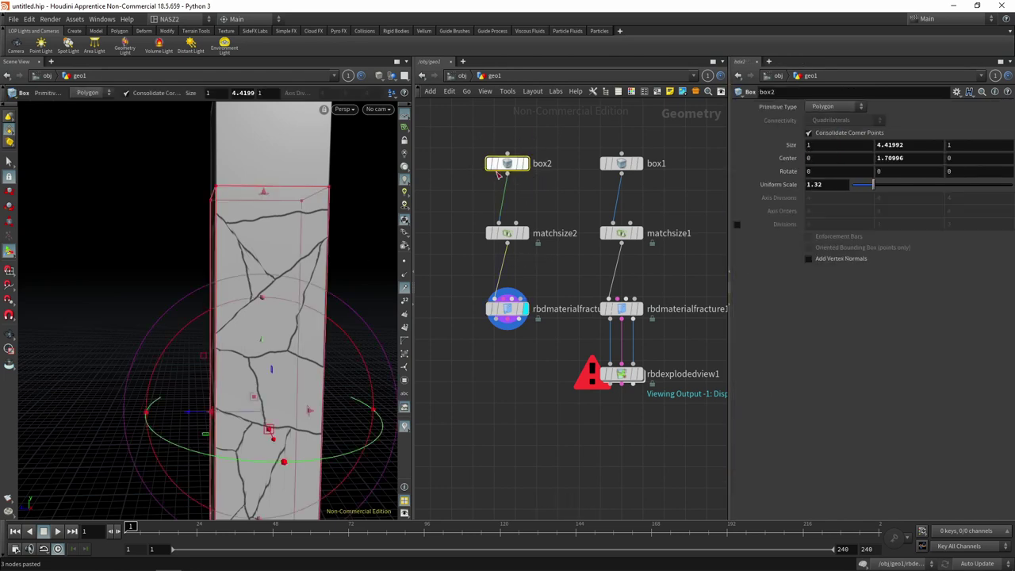
pyautogui.scroll(-2, 238, 261)
pyautogui.keyDown('alt'); pyautogui.moveTo(227, 220); pyautogui.dragTo(179, 306); pyautogui.keyUp('alt')
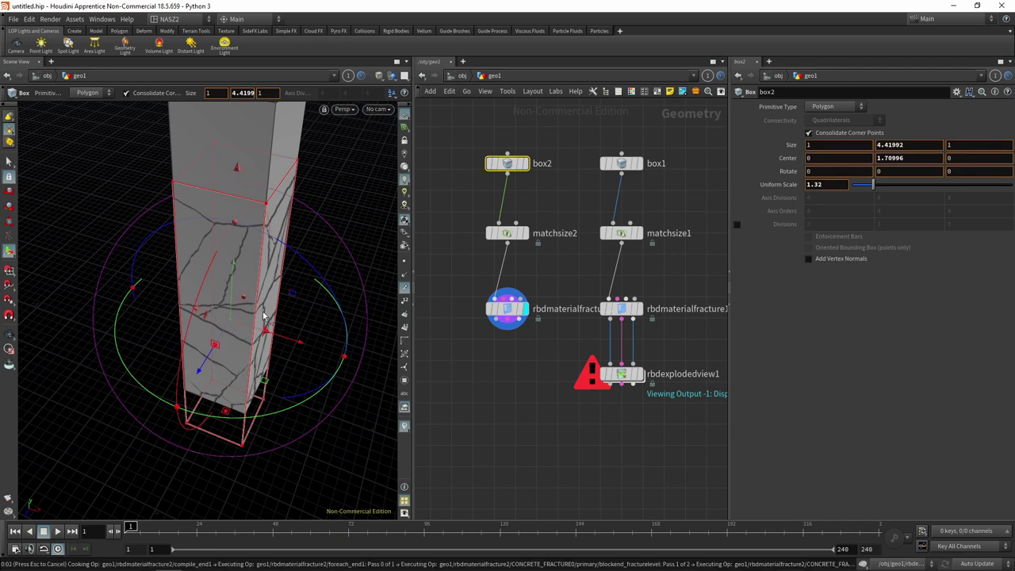
# Flatten box2 into a thin 0.058 × 4.42 × 1 upright slab
pyautogui.click(525, 233)
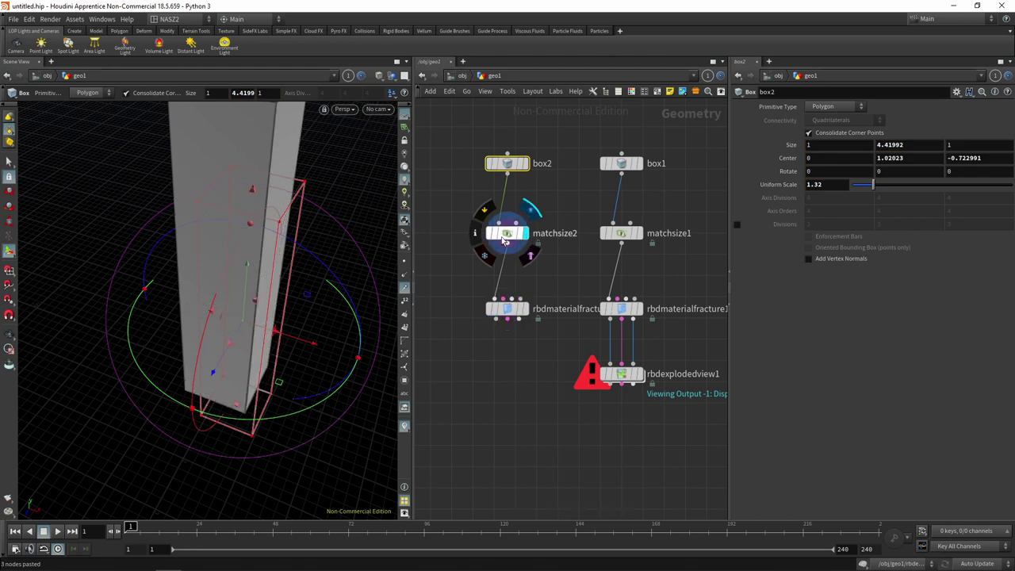
pyautogui.click(509, 235)
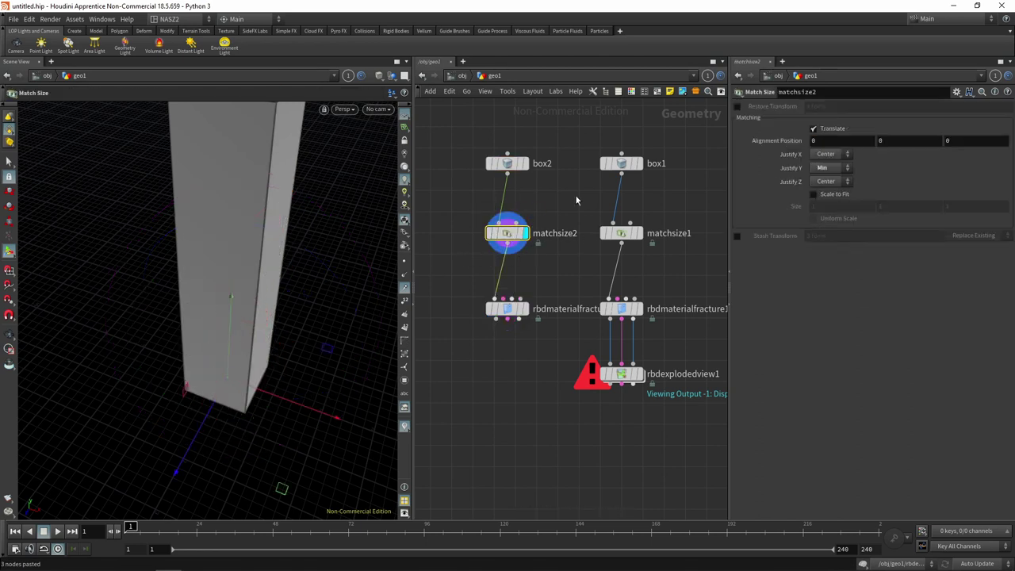
pyautogui.click(507, 163)
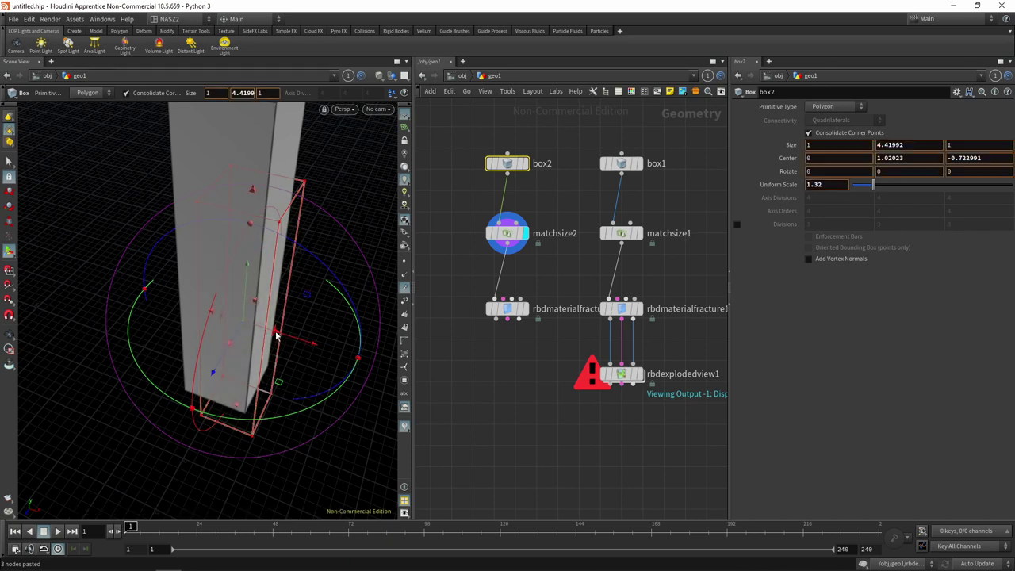
pyautogui.moveTo(277, 336); pyautogui.dragTo(214, 316)
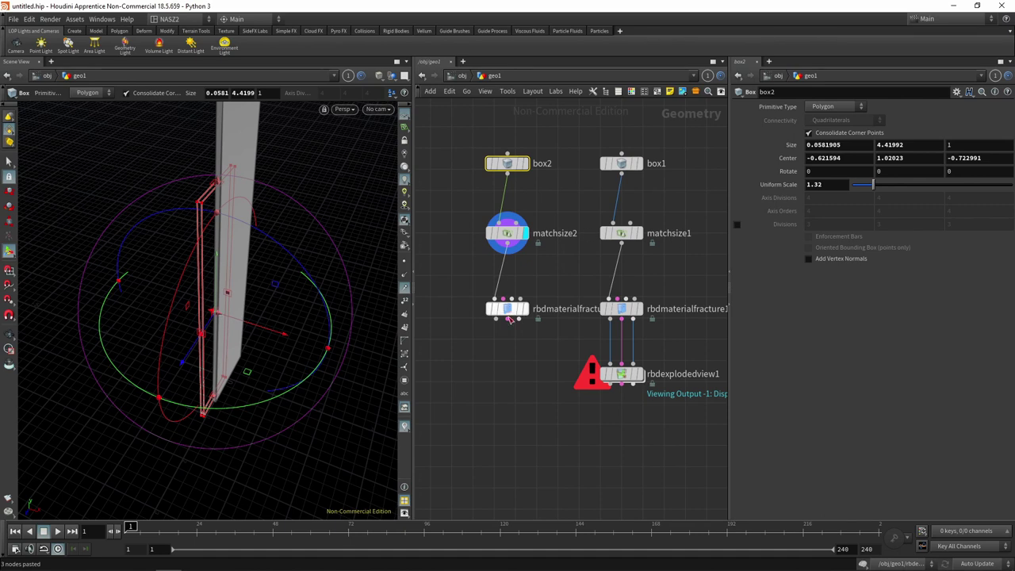
# Set rbdmaterialfracture2's Material Type to Glass and inspect the cracked slab
pyautogui.click(523, 309)
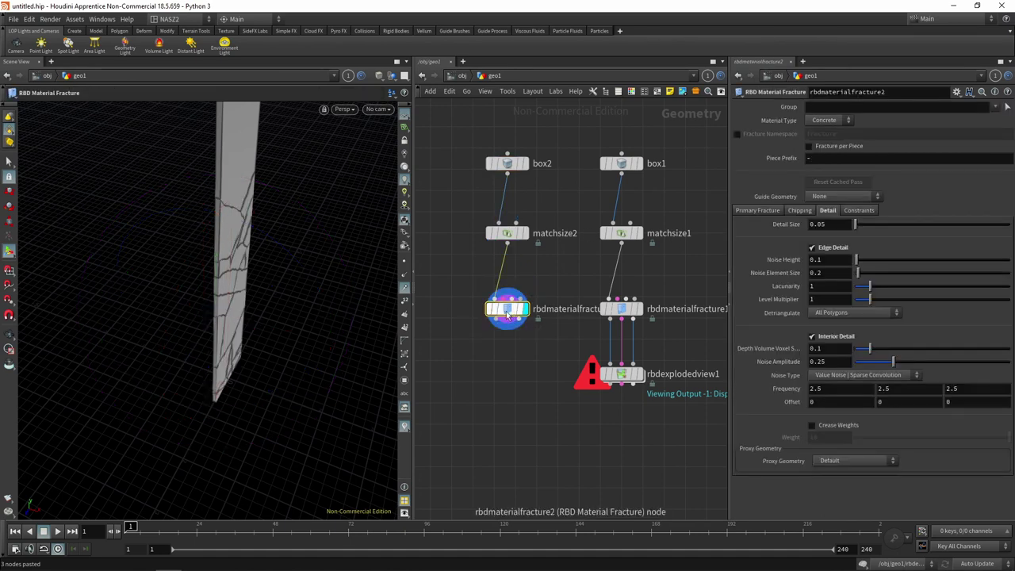
pyautogui.moveTo(264, 323); pyautogui.dragTo(238, 309)
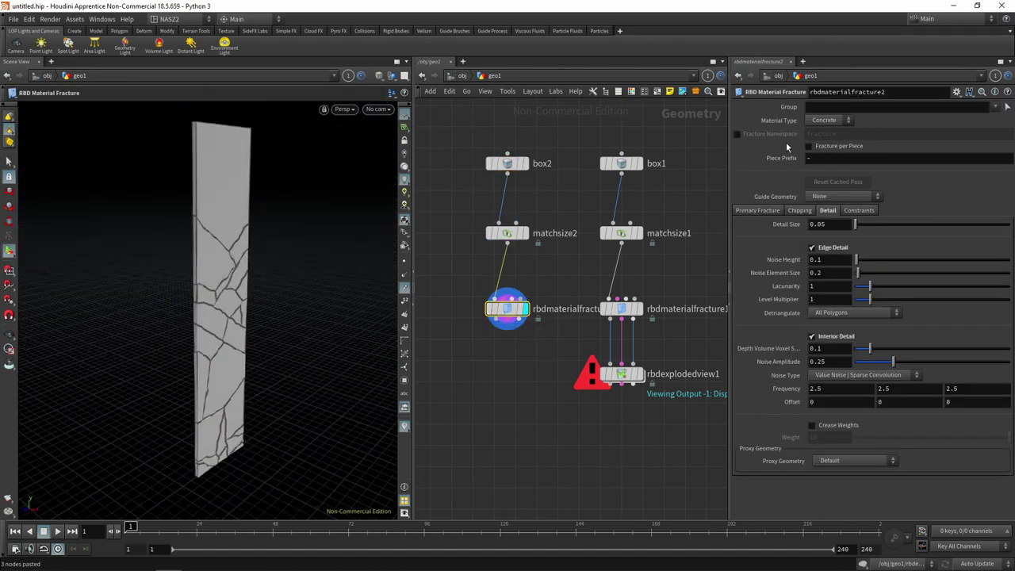
pyautogui.click(830, 120)
pyautogui.click(830, 143)
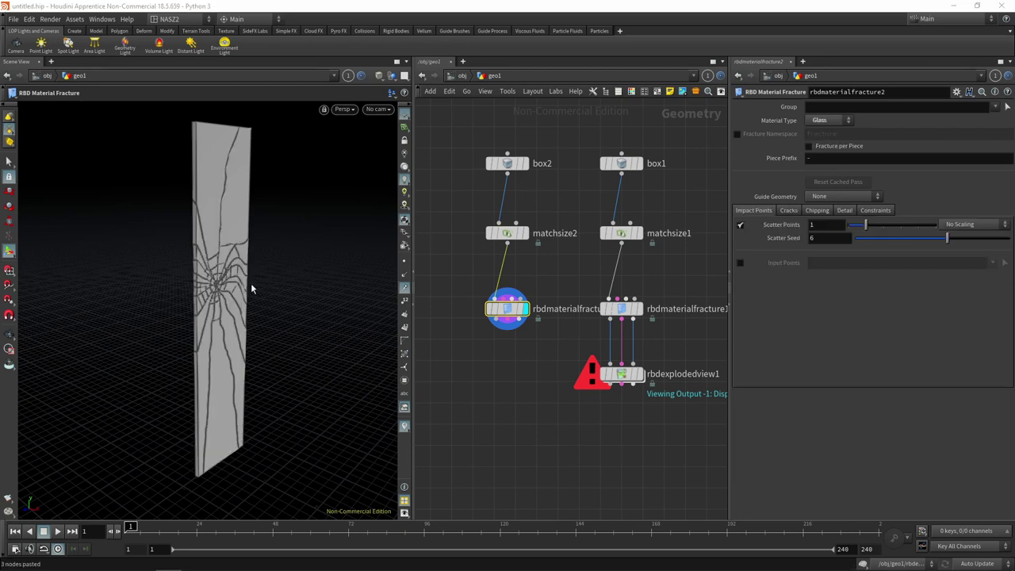
pyautogui.moveTo(251, 289)
pyautogui.mouseDown()
pyautogui.moveTo(301, 252)
pyautogui.moveTo(174, 278)
pyautogui.moveTo(315, 272)
pyautogui.moveTo(306, 293)
pyautogui.moveTo(302, 283)
pyautogui.moveTo(297, 344)
pyautogui.mouseUp()
# Copy box2 and matchsize2 and paste them as box3 and matchsize3
pyautogui.moveTo(554, 150); pyautogui.dragTo(460, 258)
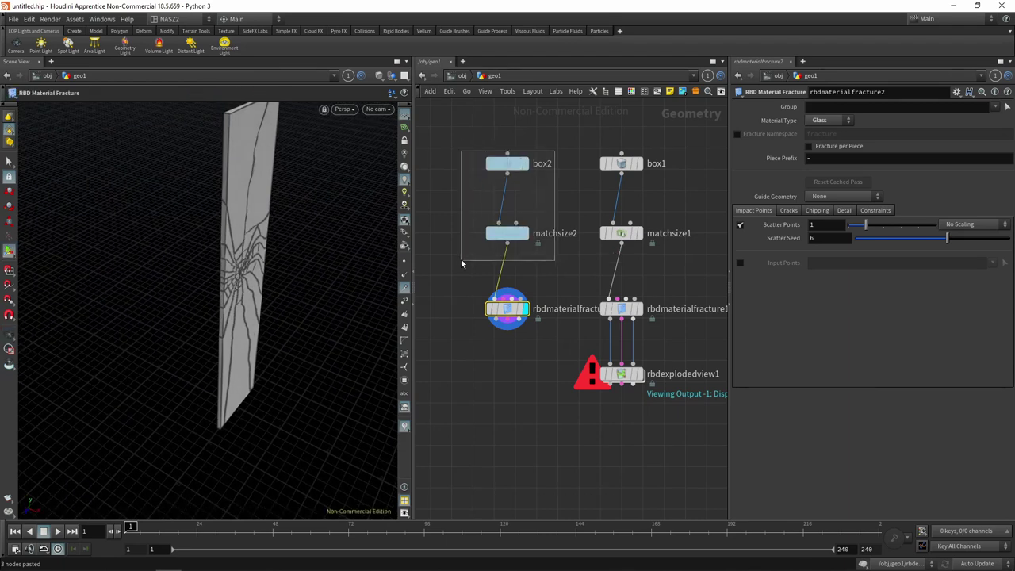
pyautogui.hotkey('ctrl', 'c')
pyautogui.moveTo(580, 280); pyautogui.dragTo(672, 289, button='middle')
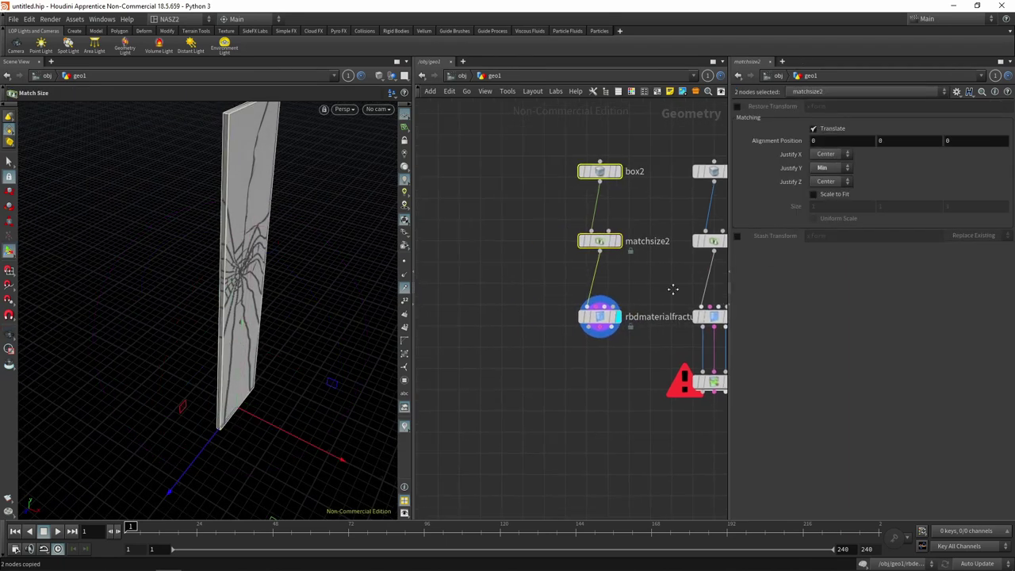
pyautogui.moveTo(494, 228); pyautogui.dragTo(585, 252, button='middle')
pyautogui.hotkey('ctrl', 'v')
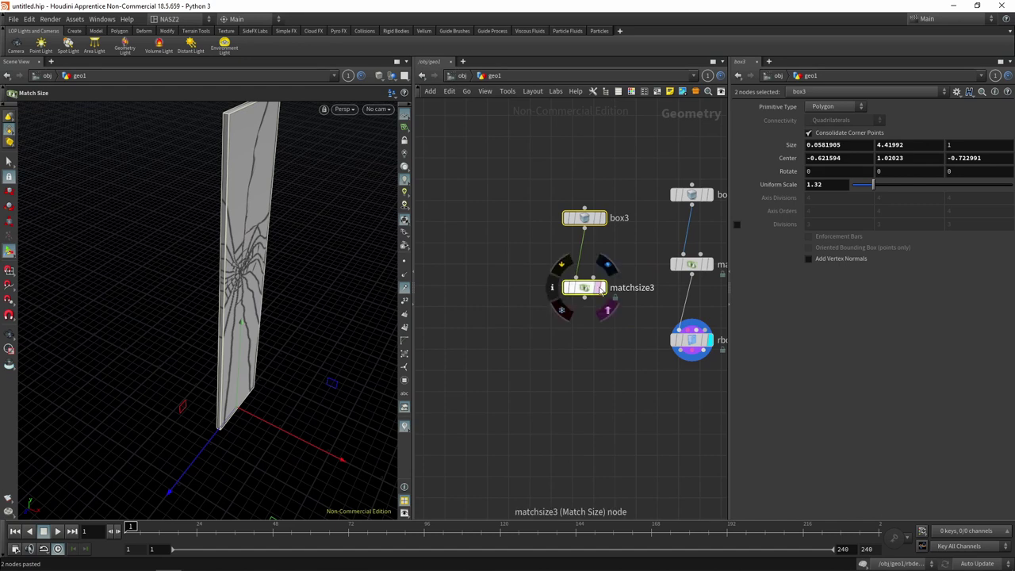
pyautogui.moveTo(600, 291); pyautogui.dragTo(609, 275)
pyautogui.click(594, 290)
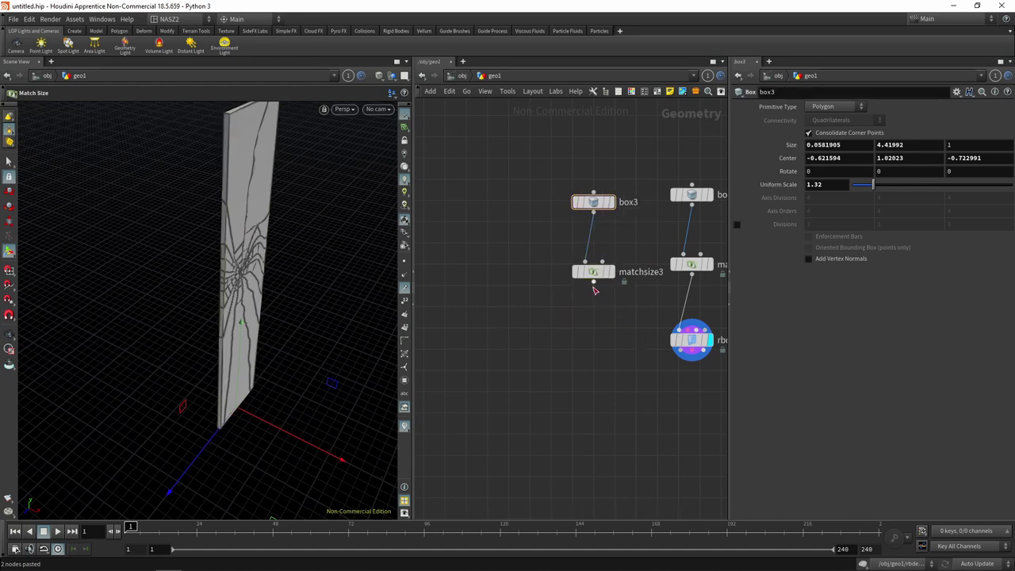
# Add an RBD Material Fracture node below matchsize3
pyautogui.click(594, 282)
pyautogui.click(646, 523)
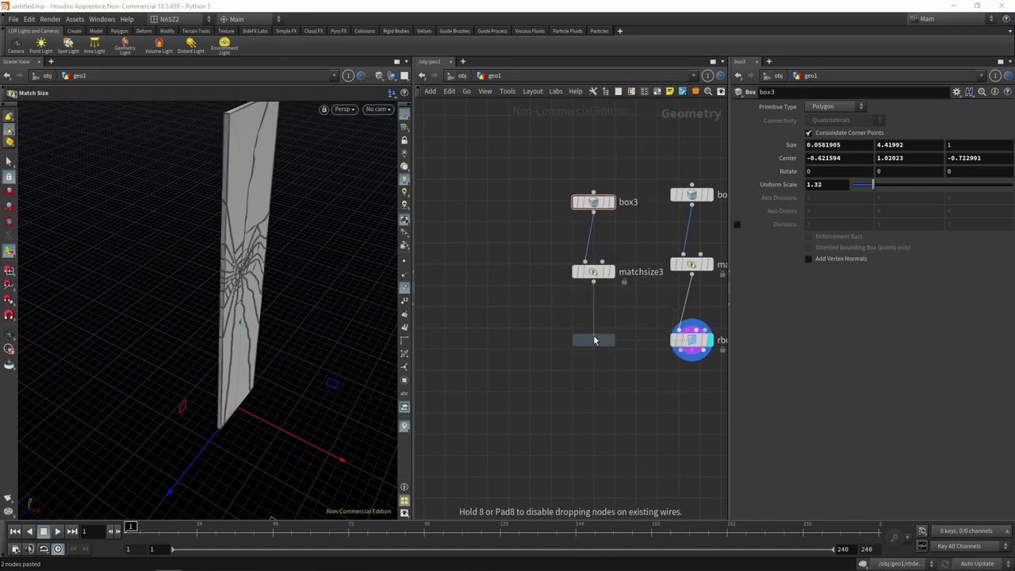
pyautogui.click(594, 340)
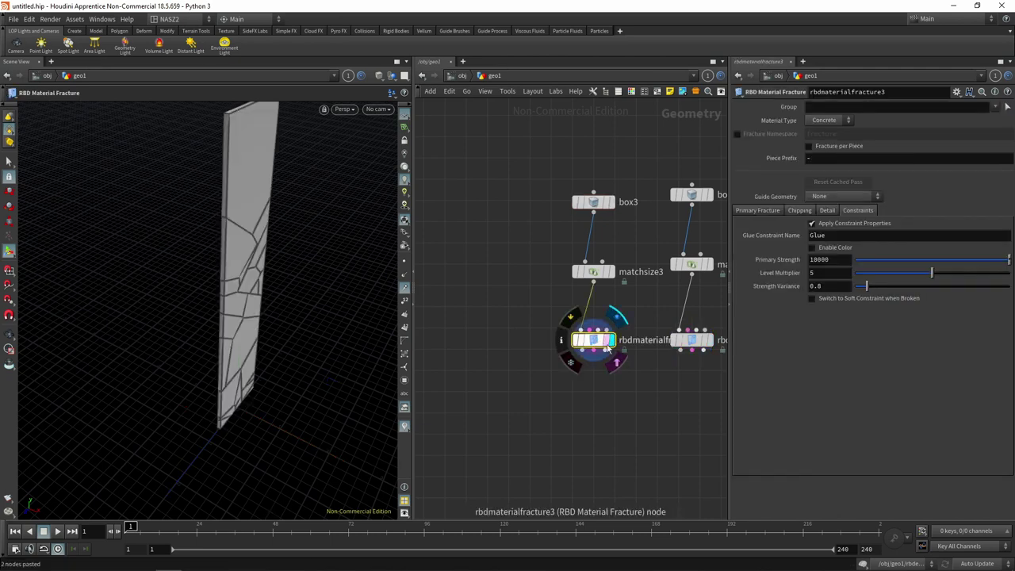
# Set rbdmaterialfracture3's Material Type to Wood
pyautogui.click(838, 121)
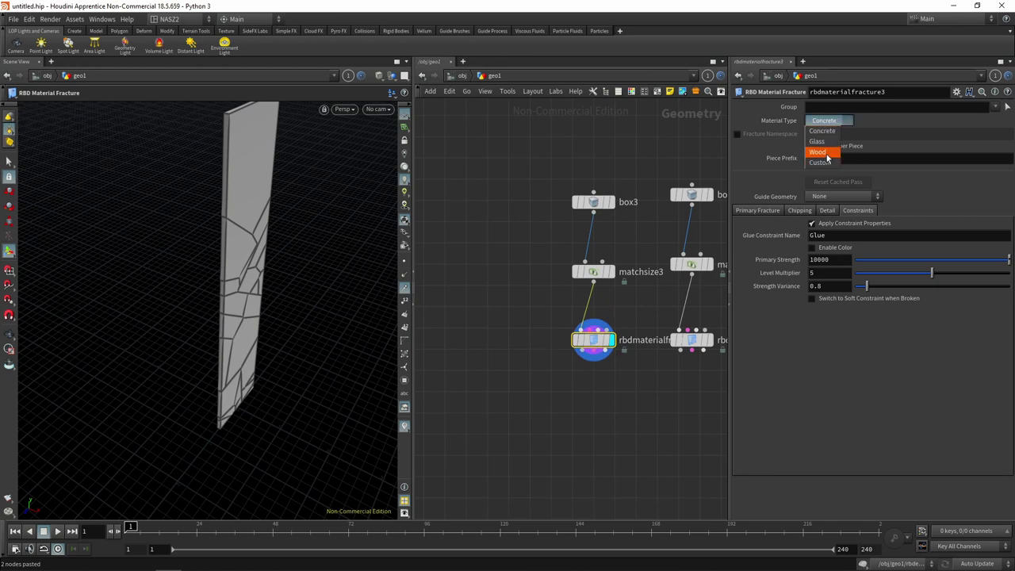
pyautogui.click(828, 160)
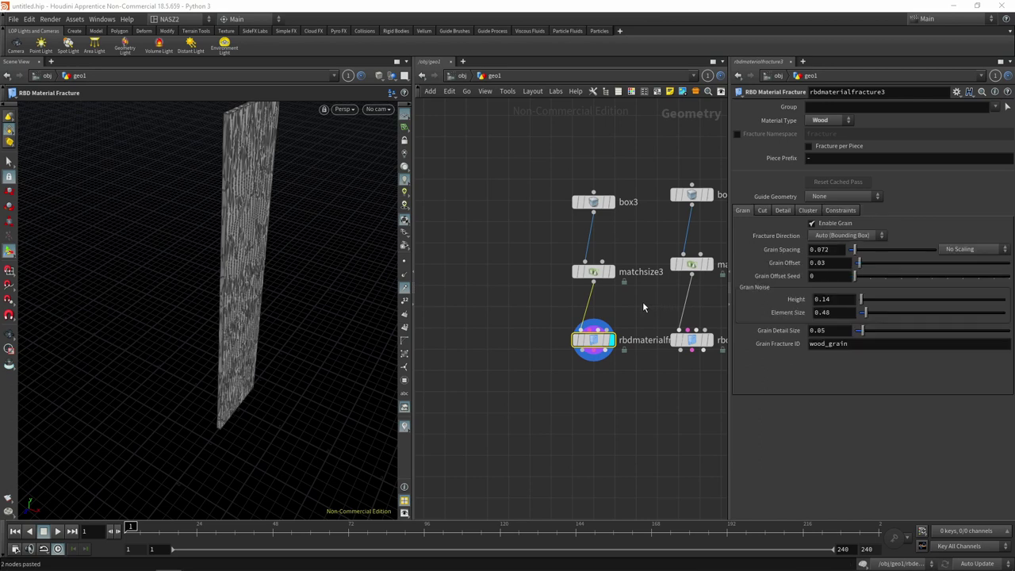
pyautogui.moveTo(646, 308); pyautogui.dragTo(625, 303, button='middle')
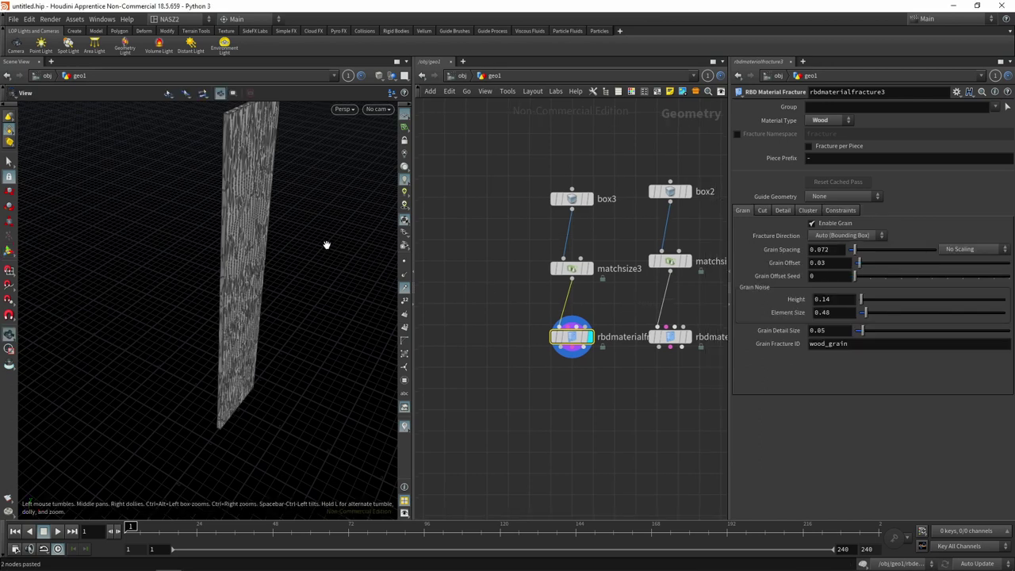
pyautogui.keyDown('alt'); pyautogui.moveTo(328, 242); pyautogui.dragTo(240, 217); pyautogui.keyUp('alt')
# Display the glass panel fracture and inspect it up close
pyautogui.click(688, 341)
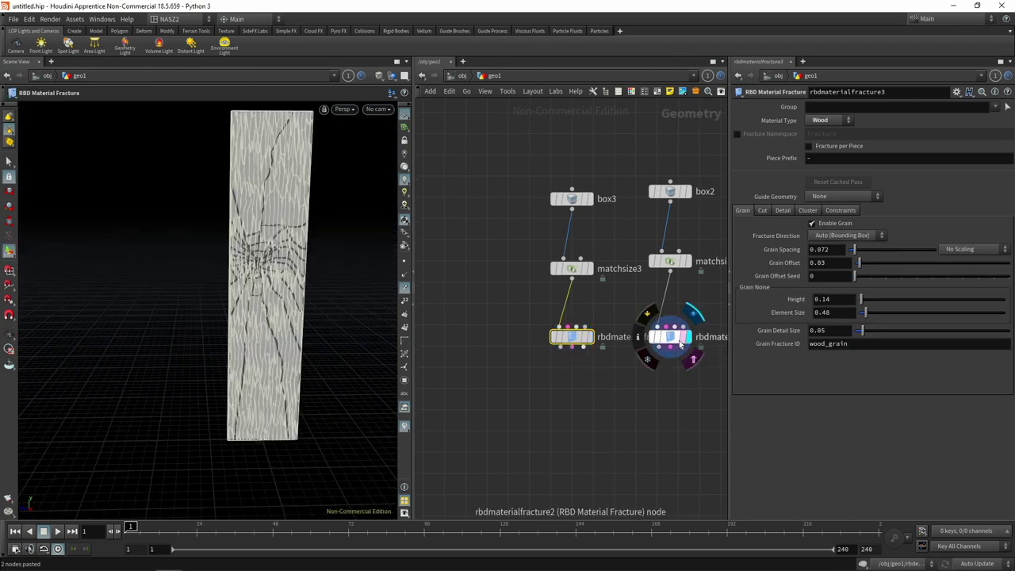
pyautogui.click(673, 337)
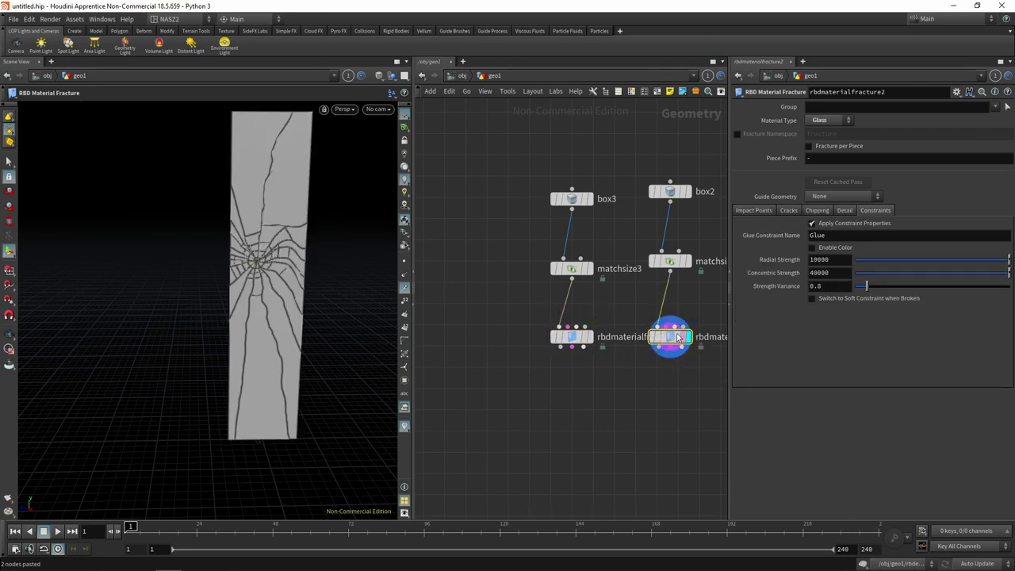
pyautogui.press('Escape')
pyautogui.scroll(3, 249, 245)
pyautogui.scroll(2, 249, 245)
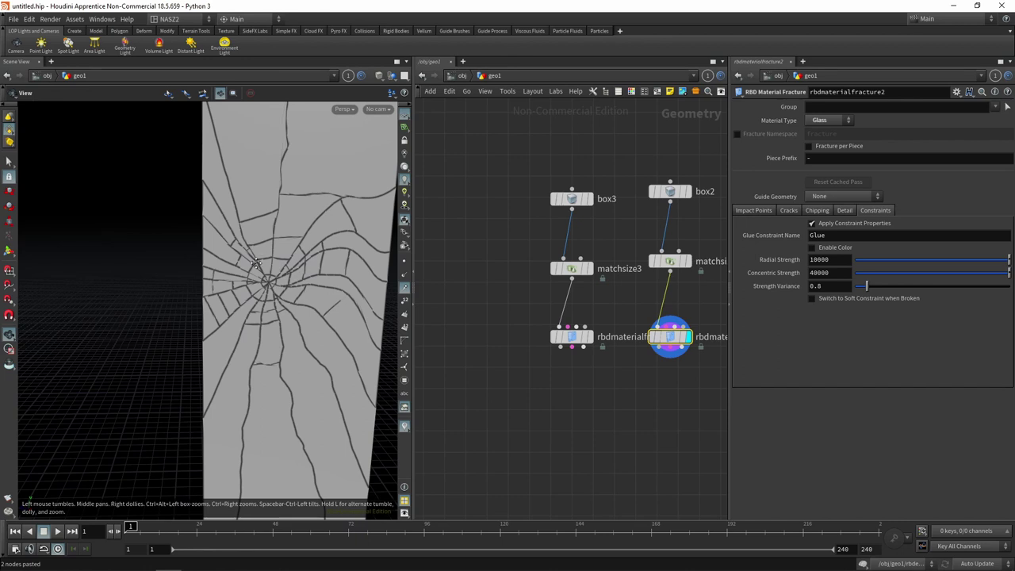
pyautogui.moveTo(247, 243)
pyautogui.mouseDown()
pyautogui.moveTo(229, 242)
pyautogui.moveTo(248, 272)
pyautogui.moveTo(211, 253)
pyautogui.mouseUp()
pyautogui.press('Return')
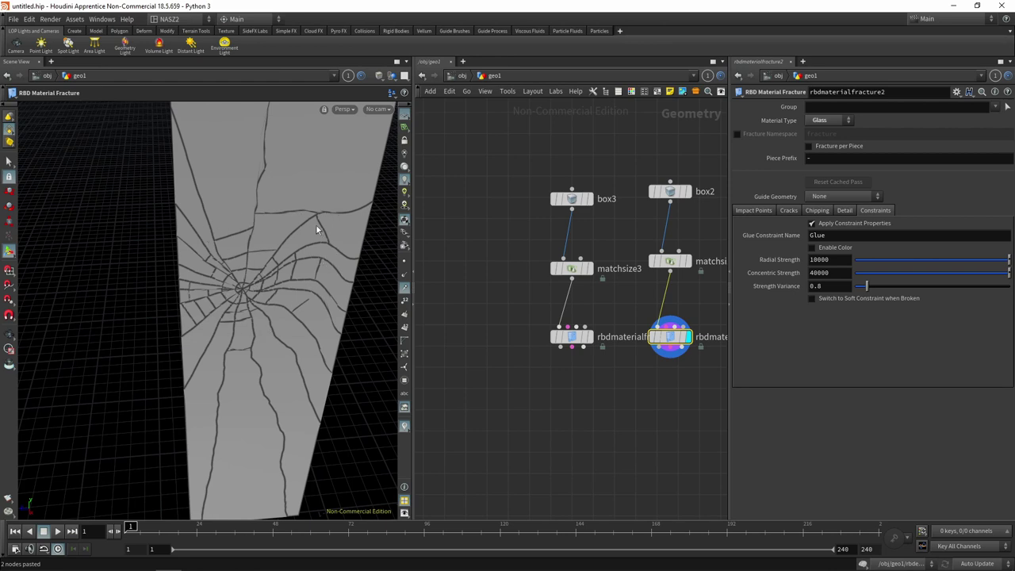
pyautogui.moveTo(571, 337)
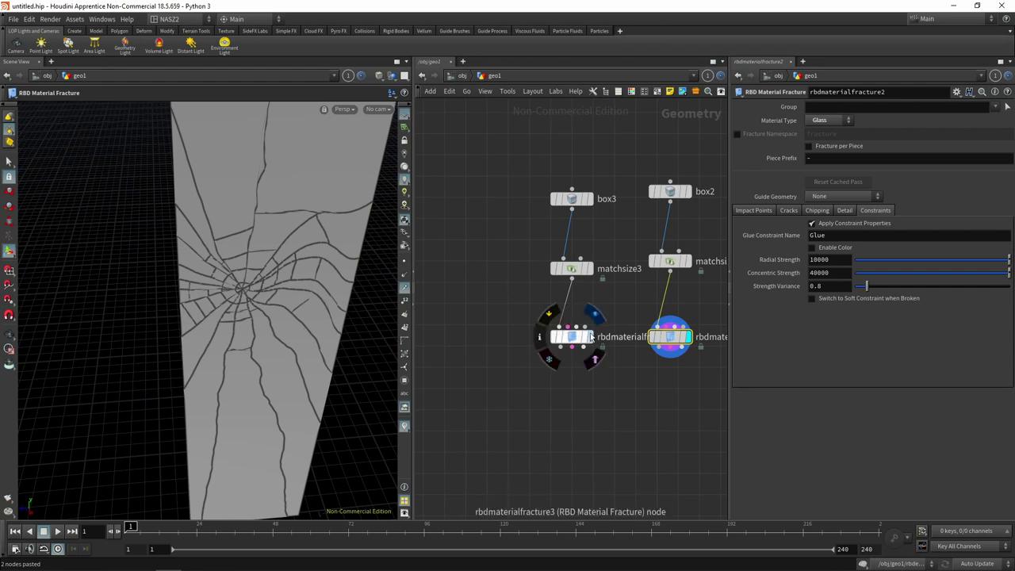
# Display the wood panel fracture again and orbit around it
pyautogui.click(591, 338)
pyautogui.press('Escape')
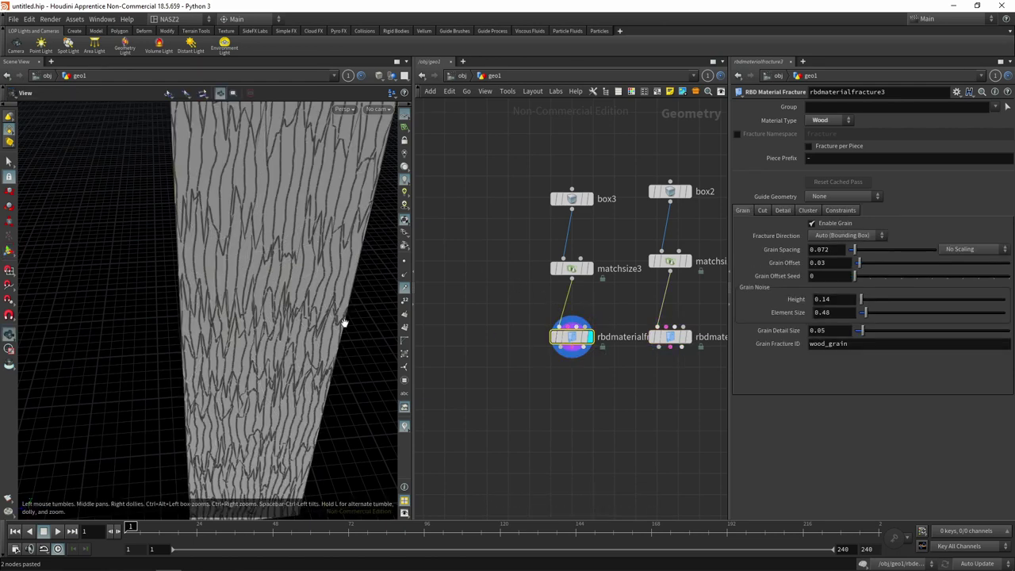
pyautogui.moveTo(344, 323)
pyautogui.mouseDown()
pyautogui.moveTo(308, 281)
pyautogui.moveTo(288, 294)
pyautogui.moveTo(340, 263)
pyautogui.moveTo(356, 274)
pyautogui.moveTo(336, 290)
pyautogui.moveTo(498, 278)
pyautogui.mouseUp()
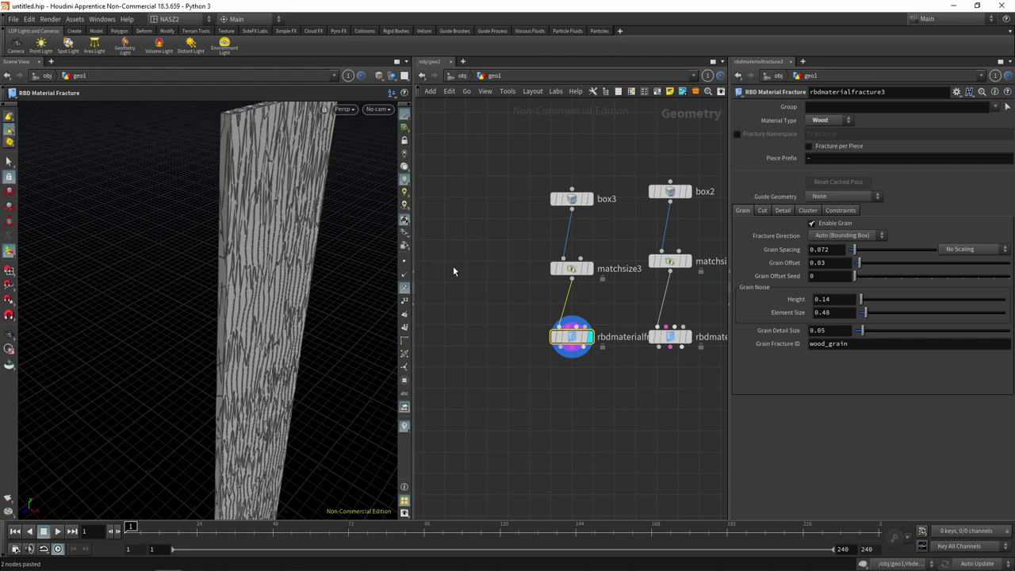
# Turn off Edge Detail in rbdmaterialfracture1's Detail settings for straight crack lines
pyautogui.moveTo(610, 420); pyautogui.dragTo(542, 384, button='middle')
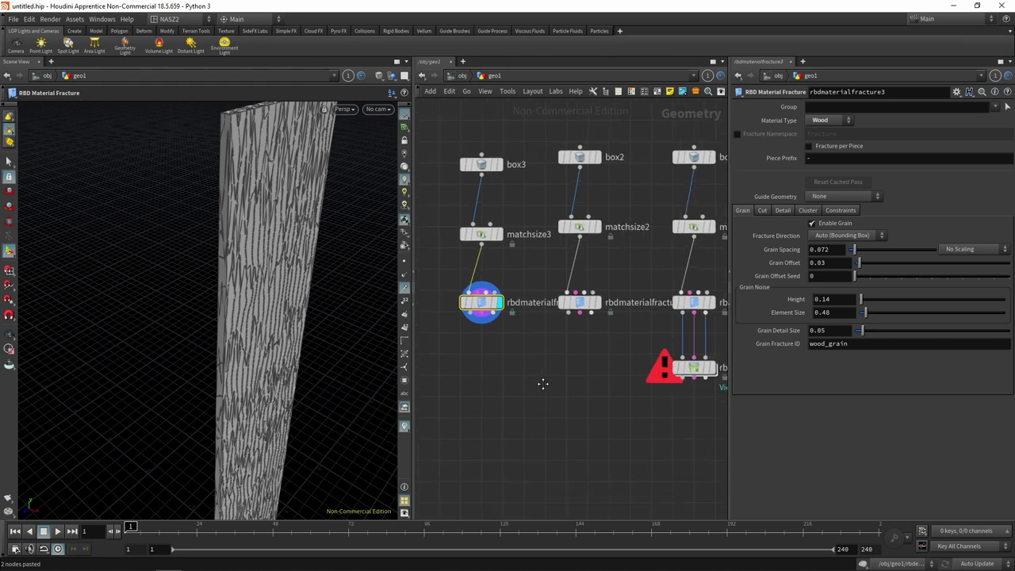
pyautogui.moveTo(648, 350); pyautogui.dragTo(556, 338, button='middle')
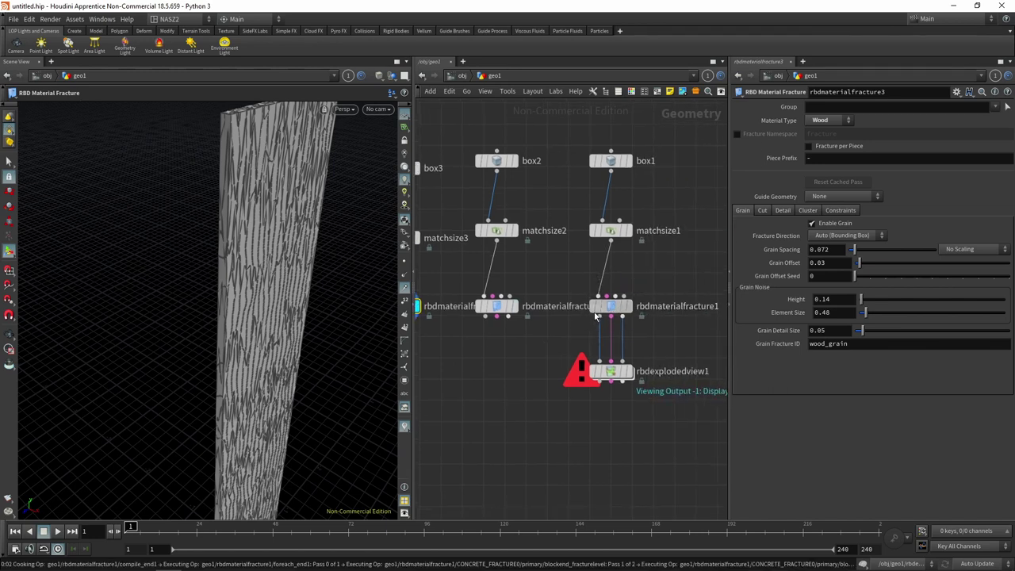
pyautogui.click(626, 312)
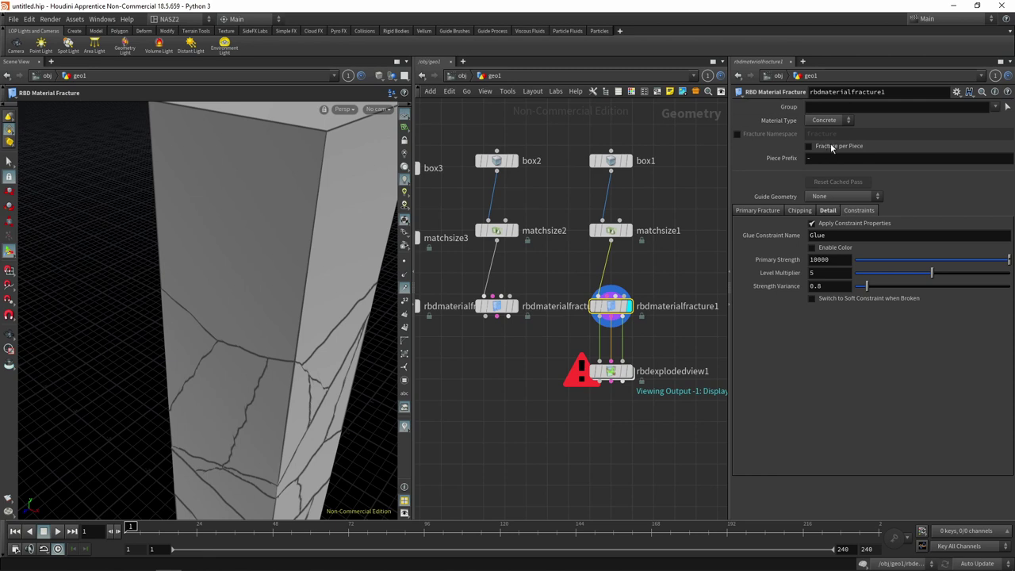
pyautogui.moveTo(672, 257)
pyautogui.mouseDown(button='middle')
pyautogui.moveTo(615, 258)
pyautogui.moveTo(652, 262)
pyautogui.mouseUp(button='middle')
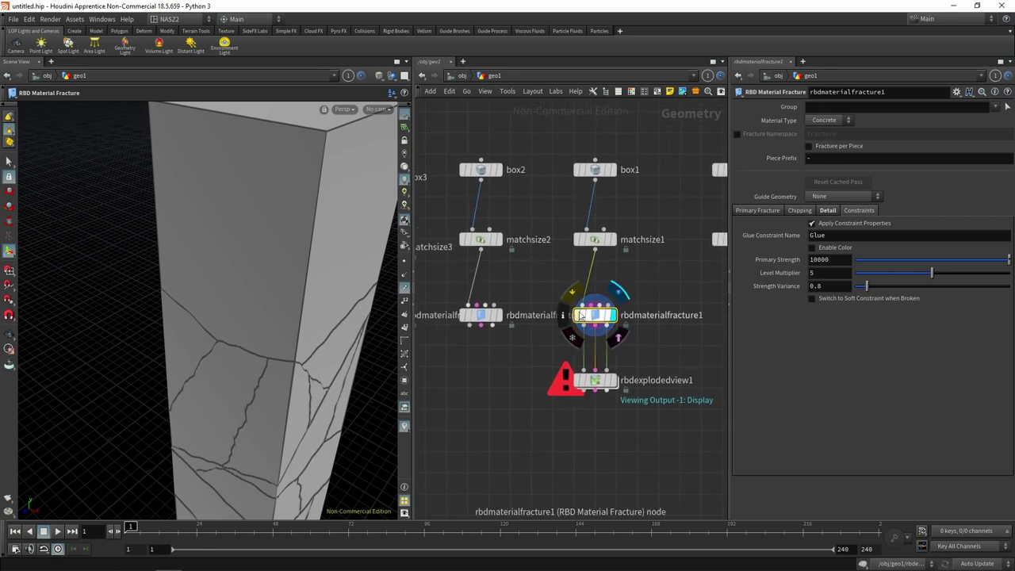
pyautogui.moveTo(602, 316); pyautogui.dragTo(616, 317)
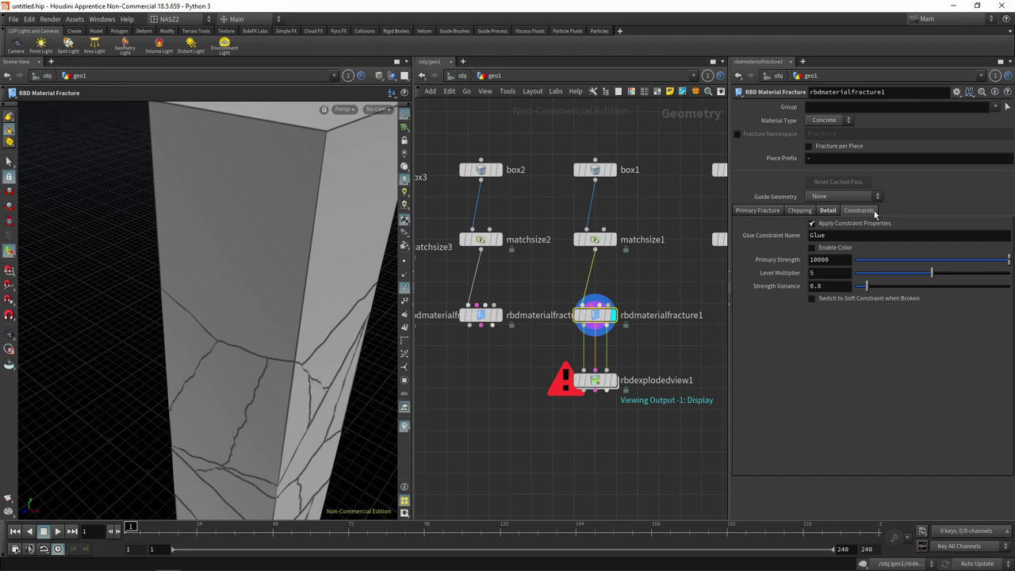
pyautogui.click(760, 210)
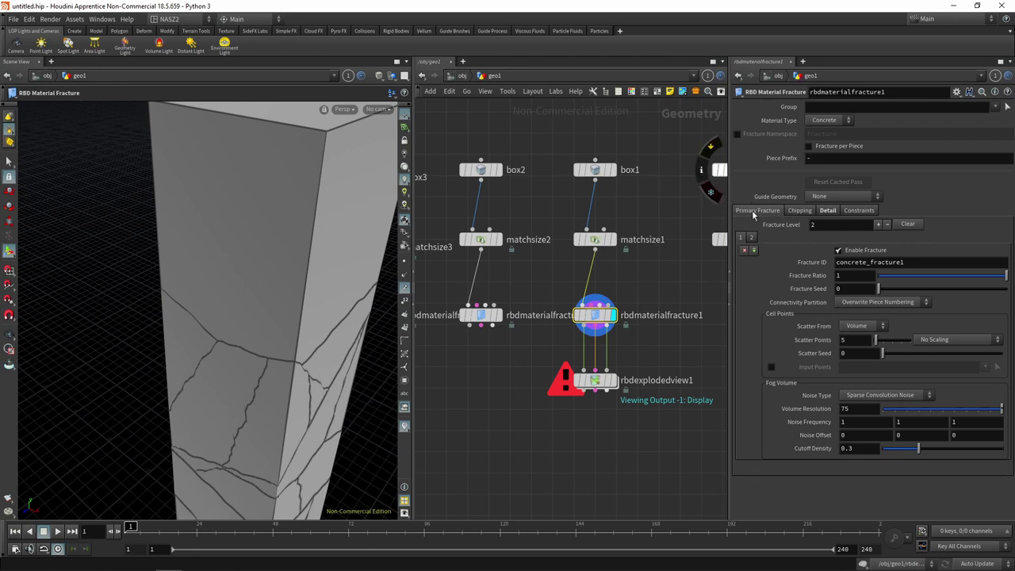
pyautogui.click(829, 212)
pyautogui.click(811, 247)
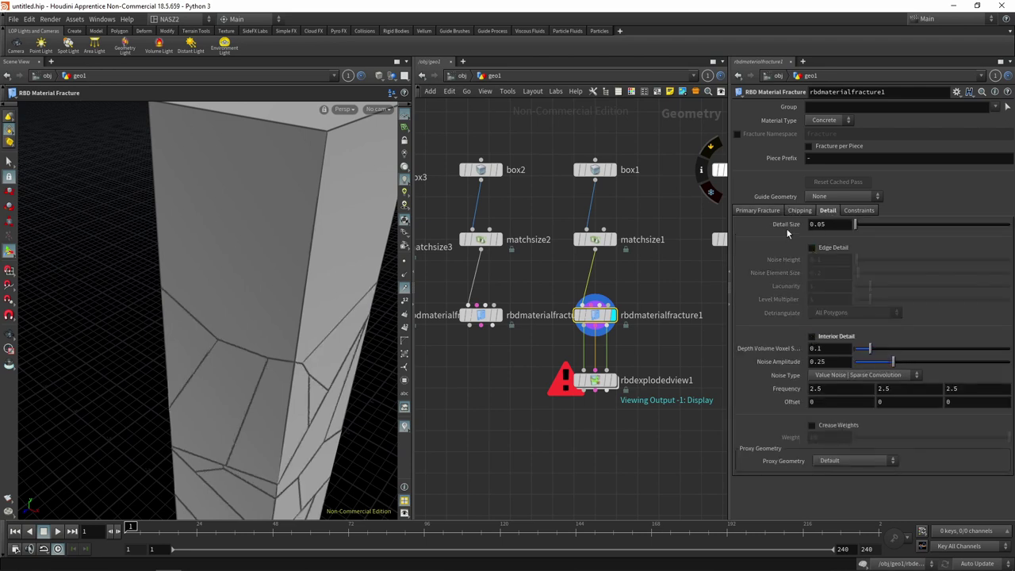
pyautogui.click(759, 210)
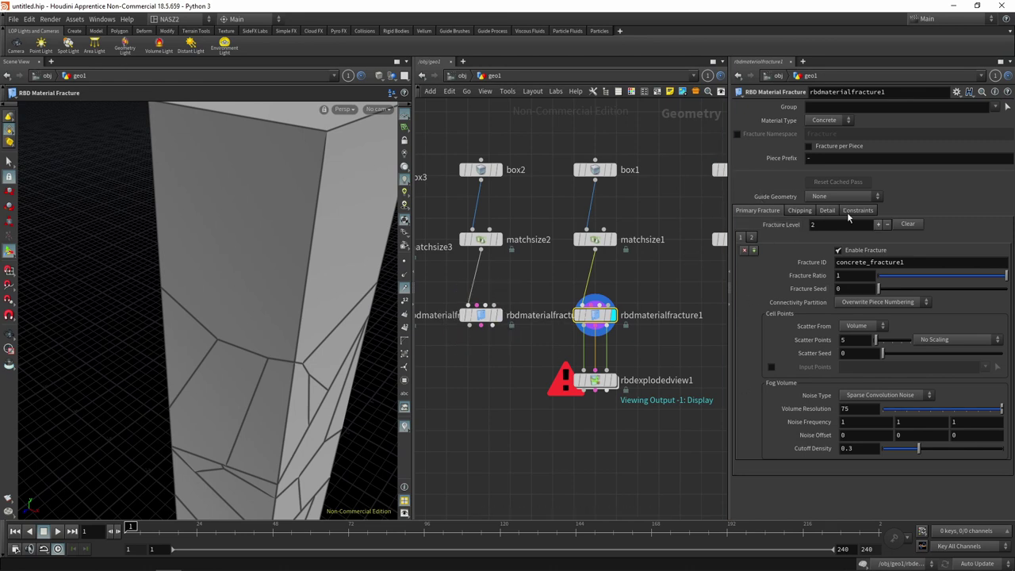
pyautogui.press('f')
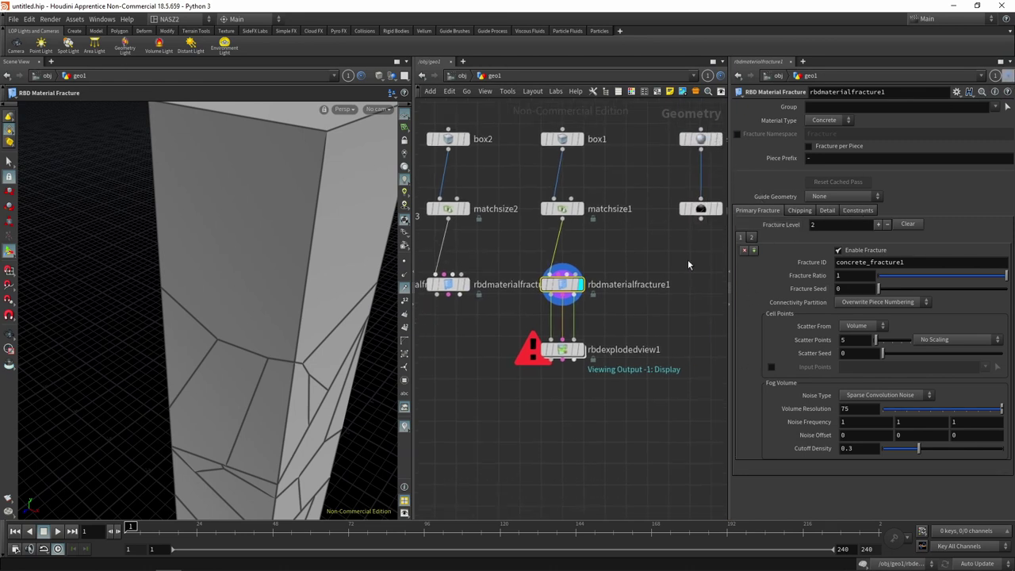
pyautogui.press('Escape')
pyautogui.moveTo(272, 310)
pyautogui.mouseDown()
pyautogui.moveTo(280, 270)
pyautogui.moveTo(260, 222)
pyautogui.moveTo(288, 255)
pyautogui.moveTo(296, 290)
pyautogui.moveTo(347, 217)
pyautogui.mouseUp()
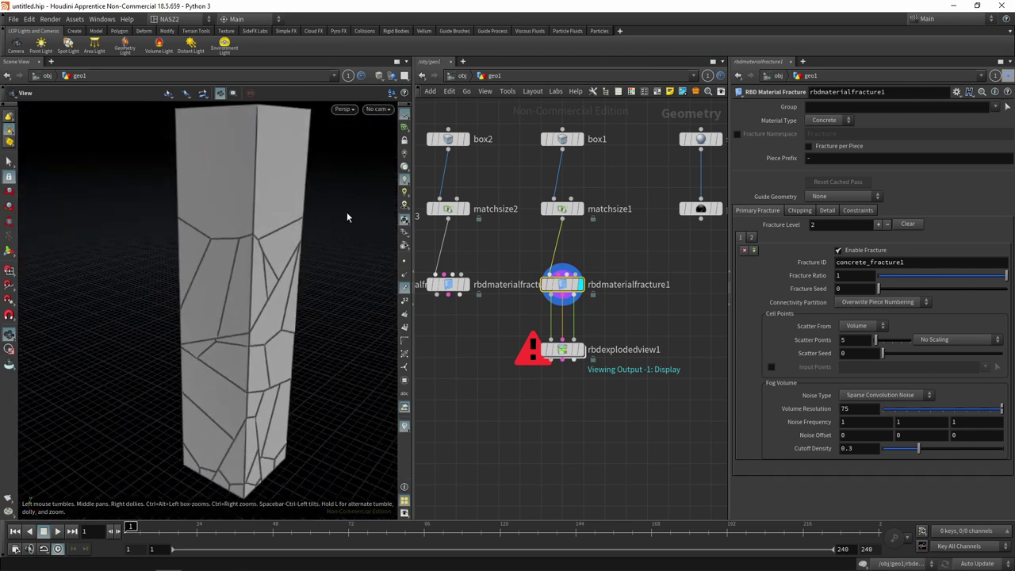
pyautogui.press('Return')
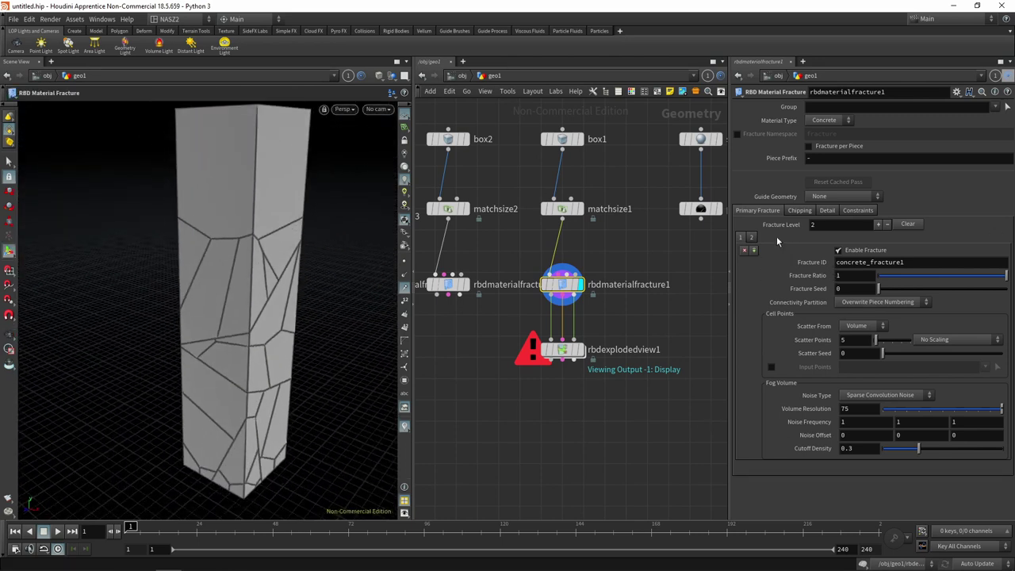
pyautogui.click(753, 237)
pyautogui.click(741, 238)
pyautogui.click(854, 251)
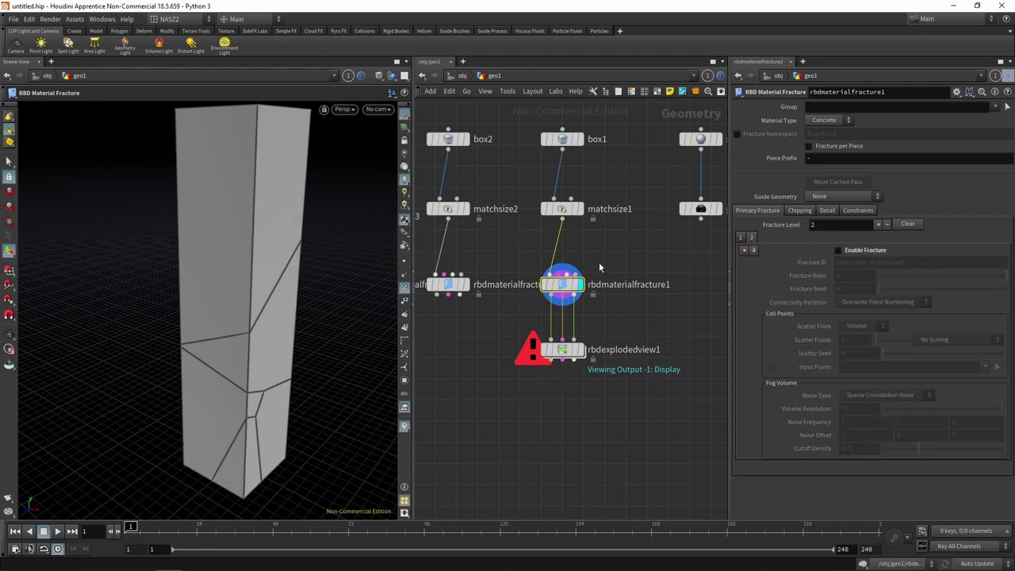
pyautogui.click(739, 236)
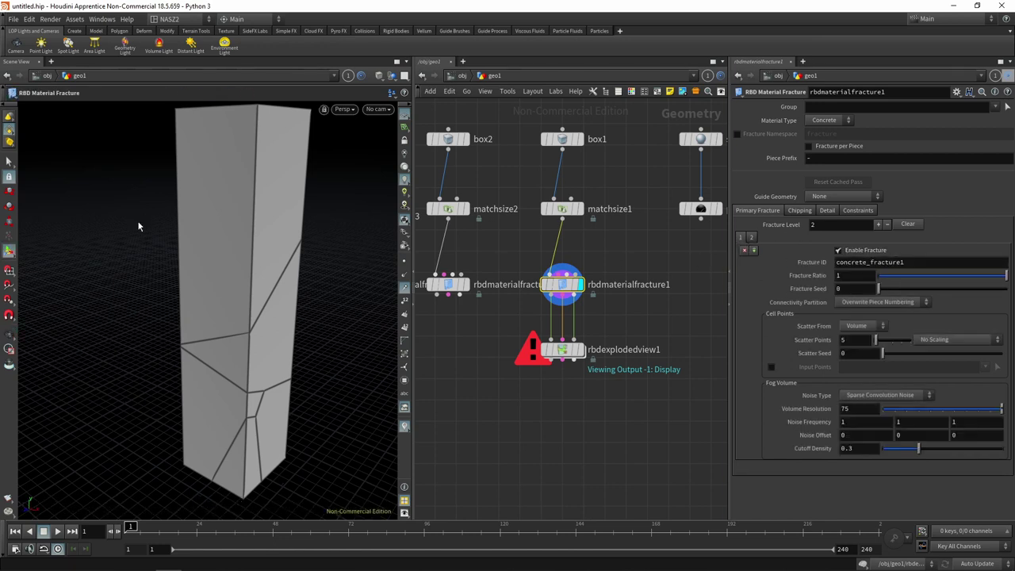
pyautogui.press('Escape')
pyautogui.moveTo(298, 233)
pyautogui.mouseDown()
pyautogui.moveTo(150, 211)
pyautogui.moveTo(208, 150)
pyautogui.moveTo(306, 235)
pyautogui.moveTo(301, 243)
pyautogui.mouseUp()
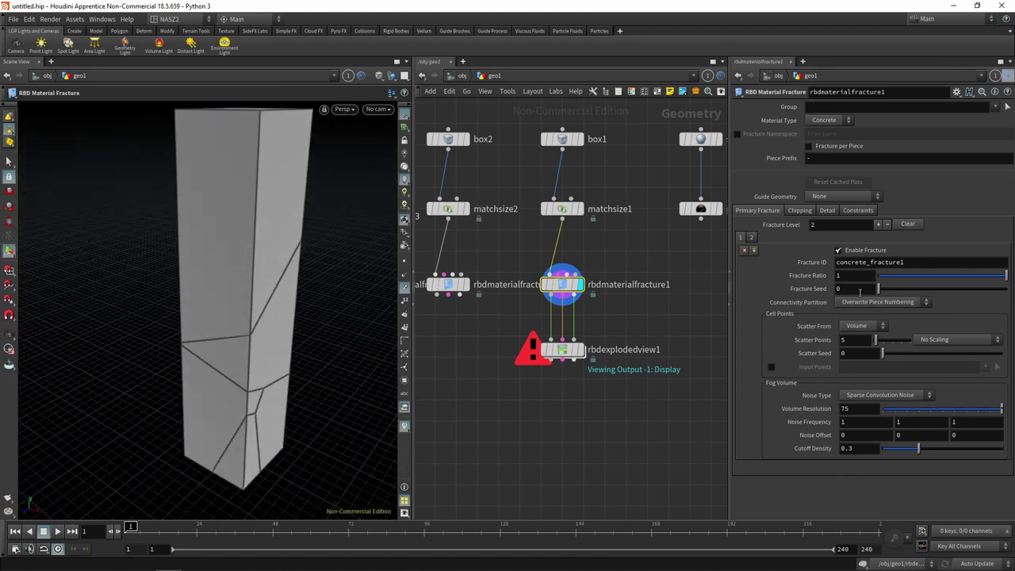
pyautogui.click(859, 341)
# Preview the exploded pieces, then redisplay the fractured column
pyautogui.moveTo(533, 376); pyautogui.dragTo(532, 365, button='middle')
pyautogui.click(583, 341)
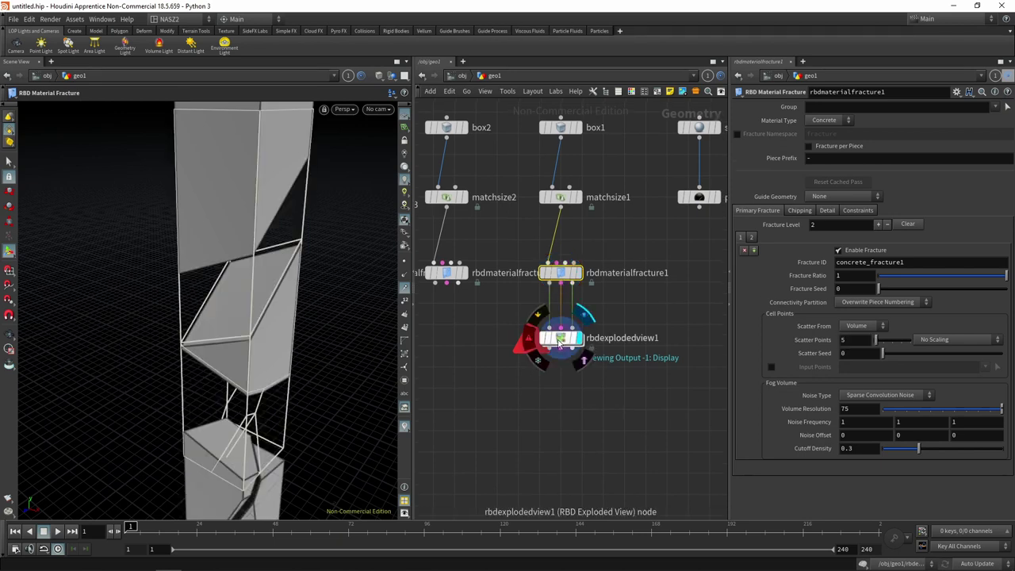
pyautogui.scroll(3, 264, 256)
pyautogui.moveTo(264, 256); pyautogui.dragTo(299, 287)
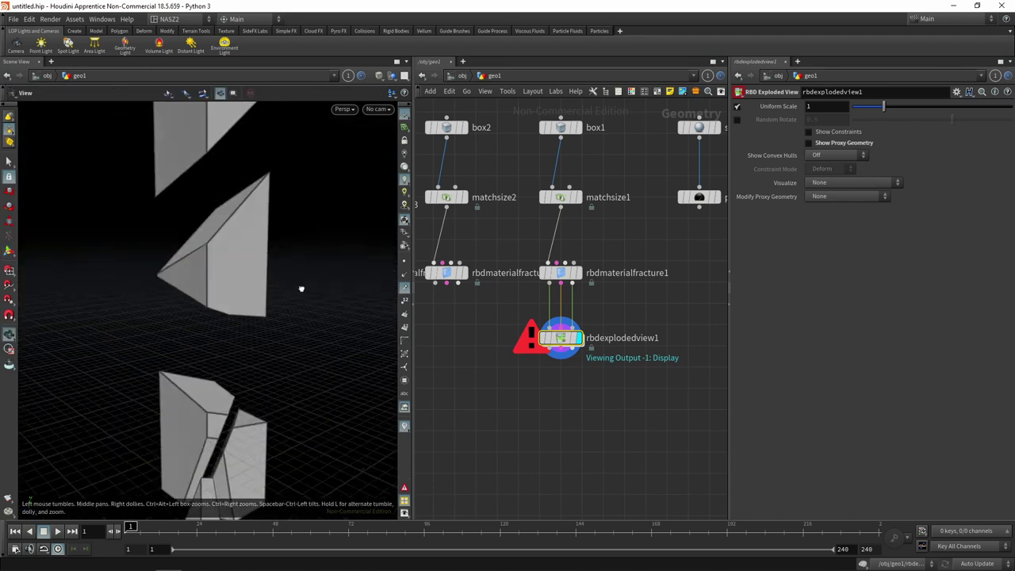
pyautogui.press('Return')
pyautogui.click(566, 273)
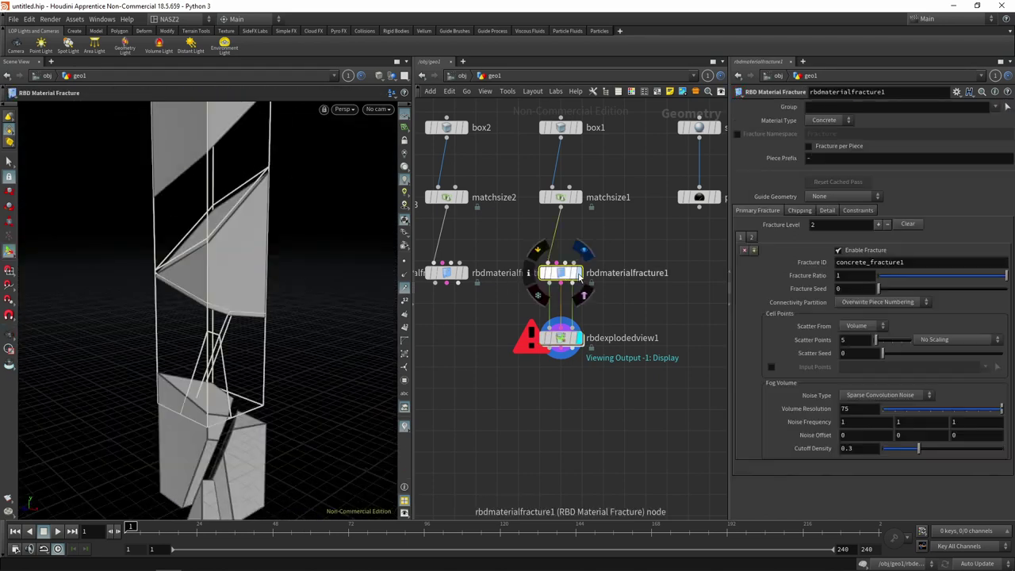
pyautogui.click(578, 273)
# Raise Scatter Points to 15 and view the denser exploded pieces
pyautogui.doubleClick(852, 339)
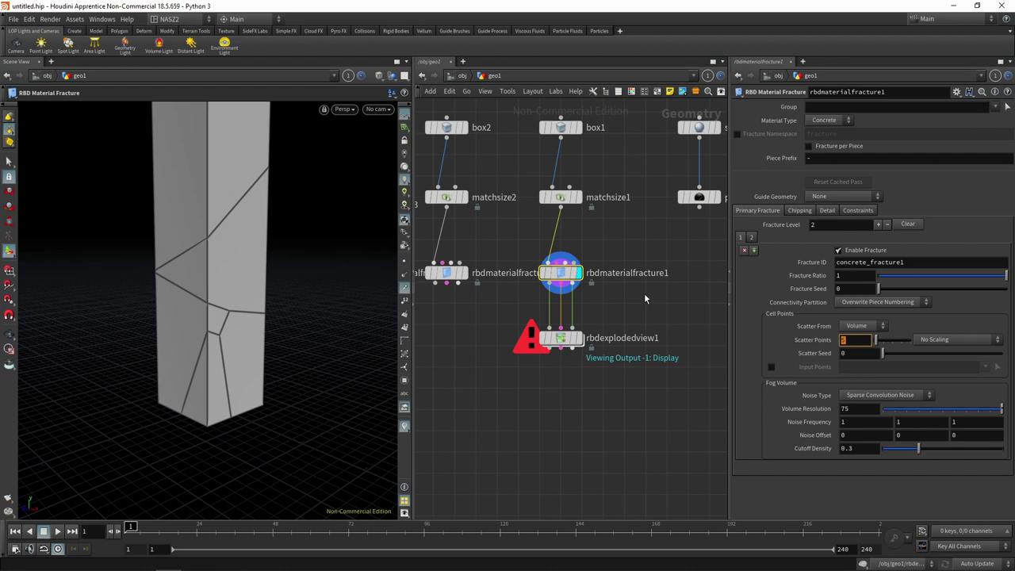
pyautogui.write('15')
pyautogui.press('Return')
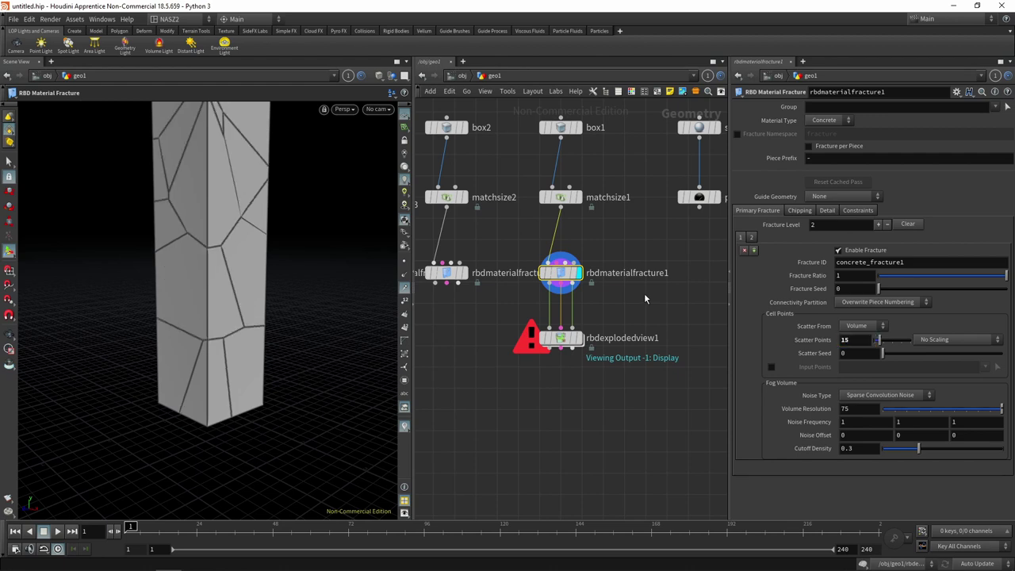
pyautogui.moveTo(146, 343); pyautogui.dragTo(580, 353)
pyautogui.click(578, 338)
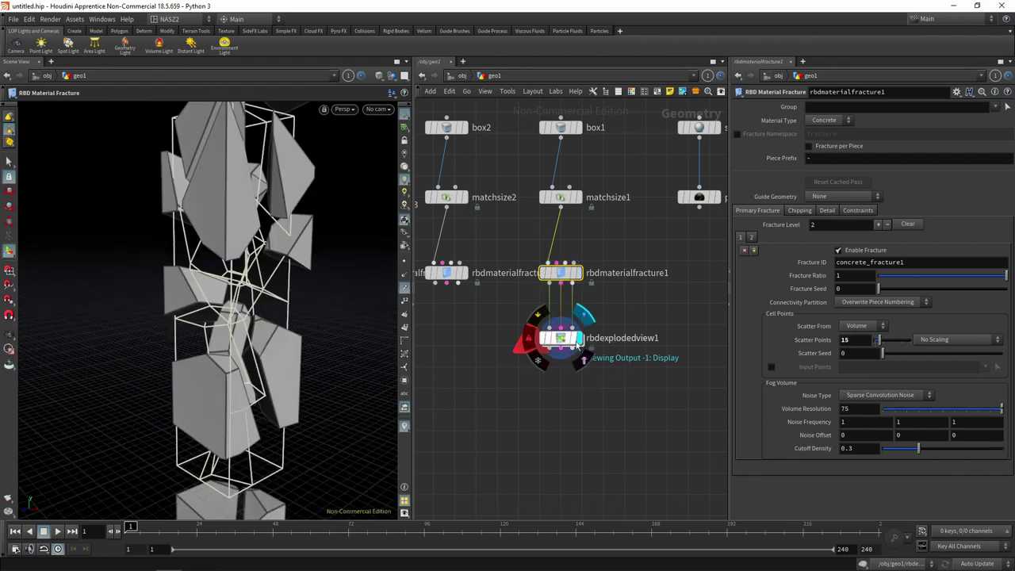
pyautogui.click(560, 338)
pyautogui.moveTo(309, 260)
pyautogui.mouseDown()
pyautogui.moveTo(247, 302)
pyautogui.moveTo(385, 296)
pyautogui.mouseUp()
pyautogui.press('Return')
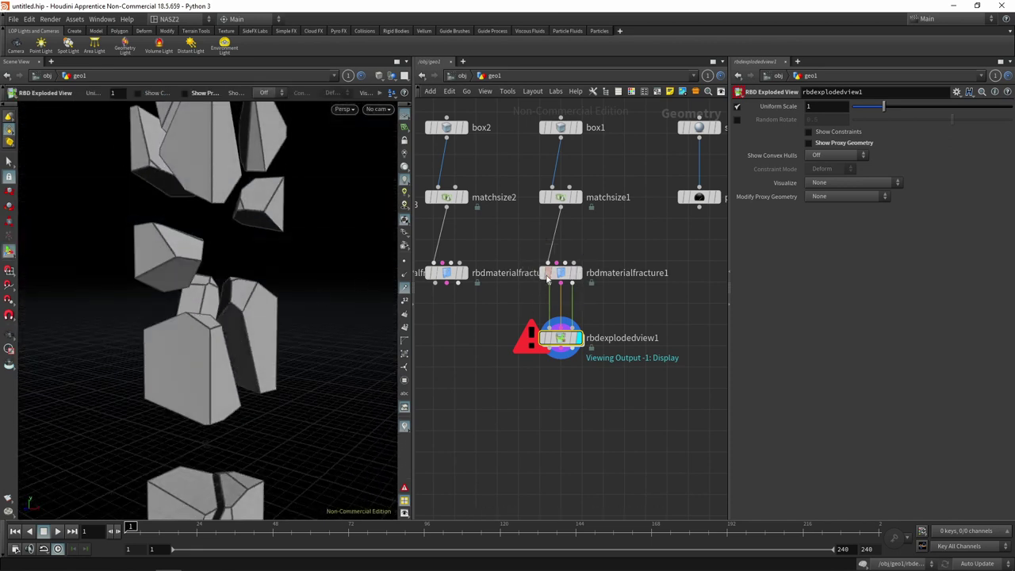
# Set rbdmaterialfracture1's Scatter Points back to 5
pyautogui.click(585, 272)
pyautogui.click(561, 272)
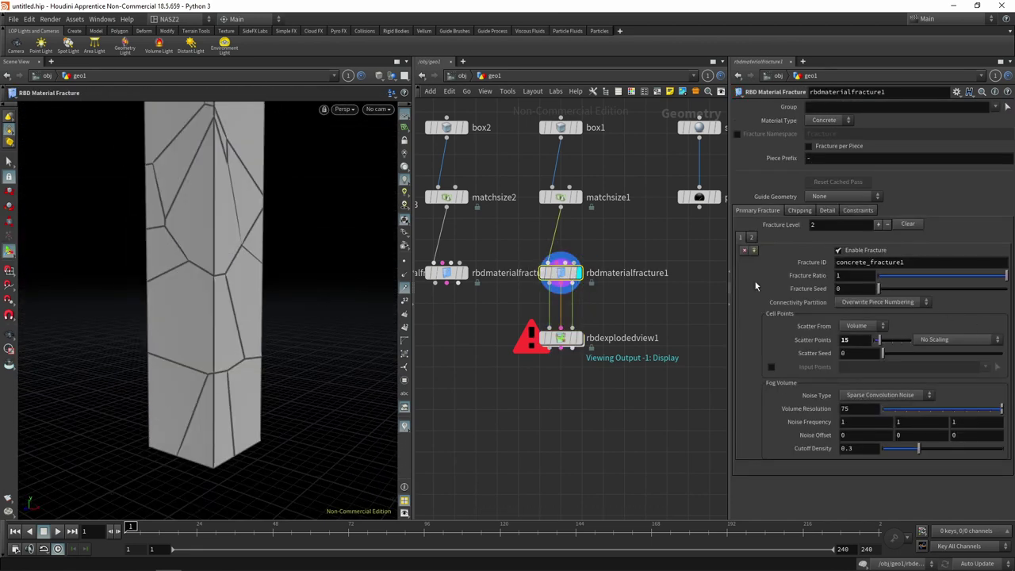
pyautogui.press('Return')
pyautogui.write('5')
pyautogui.press('Return')
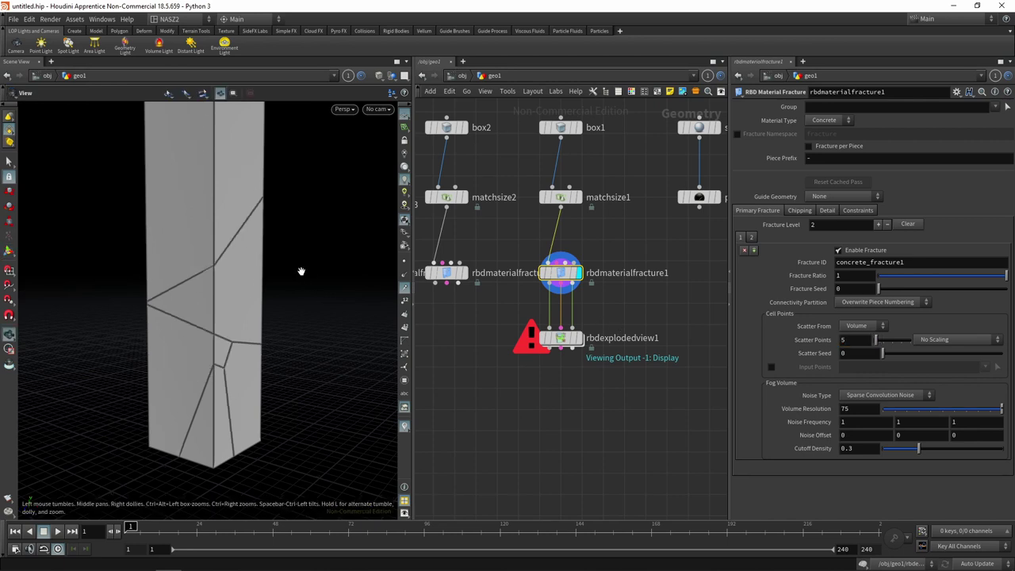
pyautogui.moveTo(301, 272)
pyautogui.keyDown('alt'); pyautogui.mouseDown()
pyautogui.moveTo(318, 289)
pyautogui.moveTo(267, 320)
pyautogui.moveTo(199, 320)
pyautogui.moveTo(303, 275)
pyautogui.moveTo(306, 290)
pyautogui.mouseUp(); pyautogui.keyUp('alt')
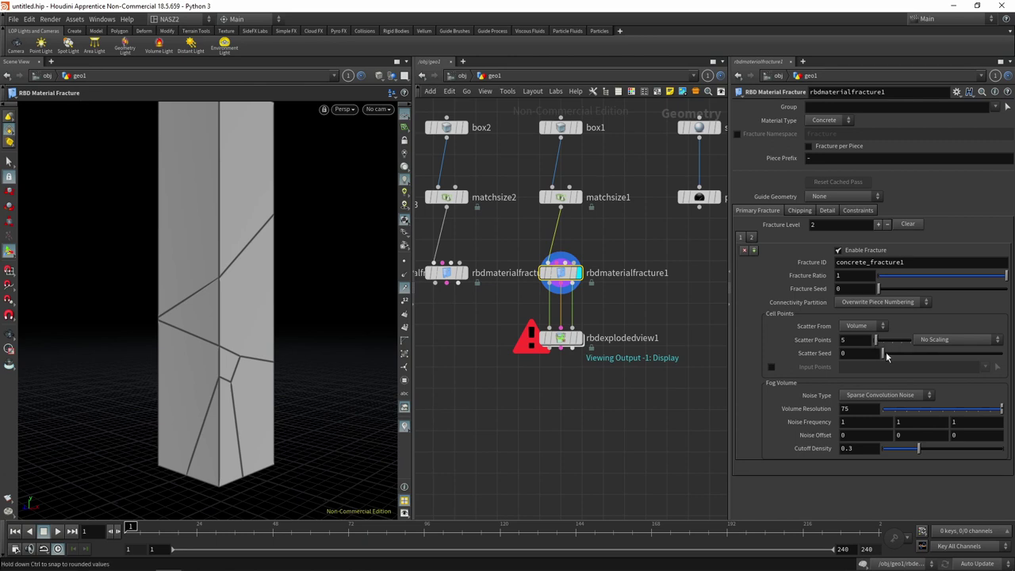
# Set Scatter Seed to 2.27 and inspect the new crack pattern
pyautogui.moveTo(886, 352); pyautogui.dragTo(909, 357)
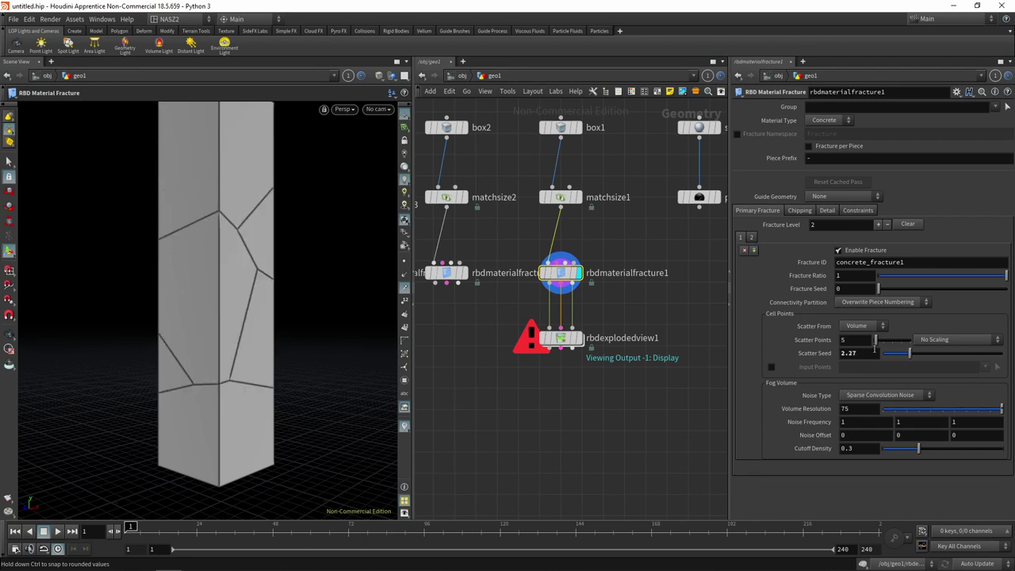
pyautogui.press('Escape')
pyautogui.moveTo(322, 229)
pyautogui.mouseDown()
pyautogui.moveTo(312, 272)
pyautogui.moveTo(274, 225)
pyautogui.moveTo(371, 219)
pyautogui.mouseUp()
pyautogui.press('Return')
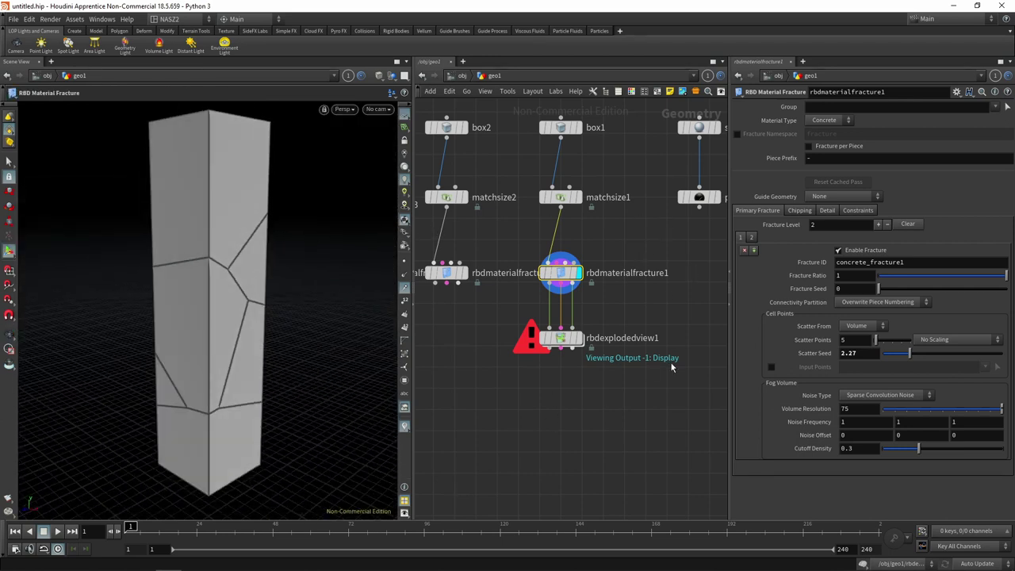
pyautogui.moveTo(561, 338)
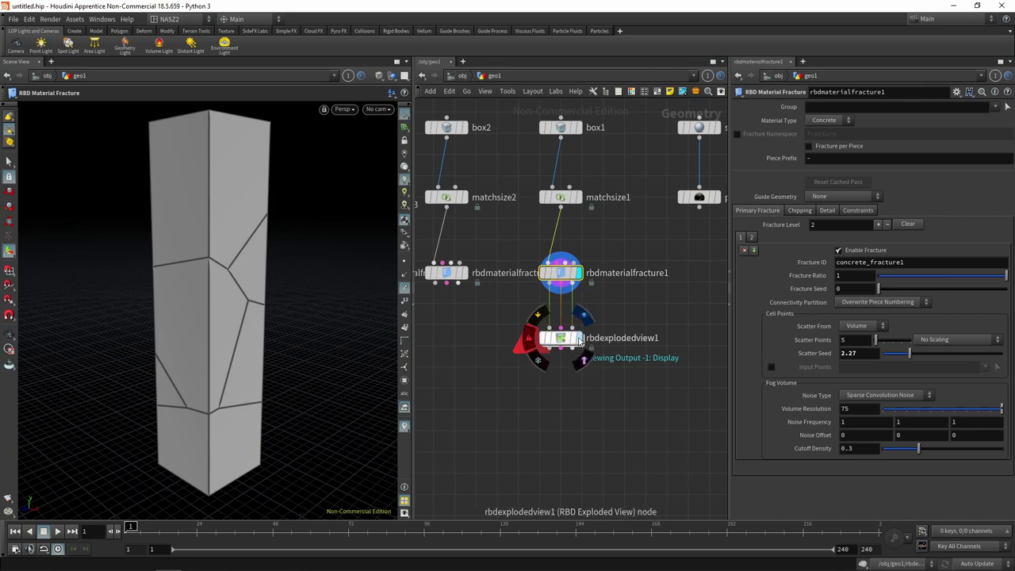
# Display rbdexplodedview1's exploded pieces and orbit to look down on them
pyautogui.click(585, 314)
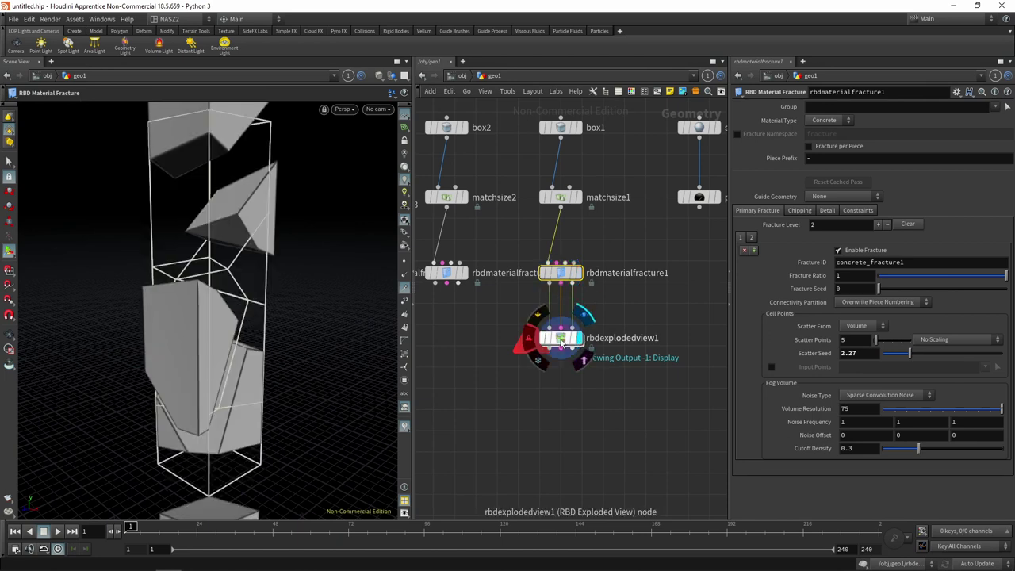
pyautogui.click(562, 341)
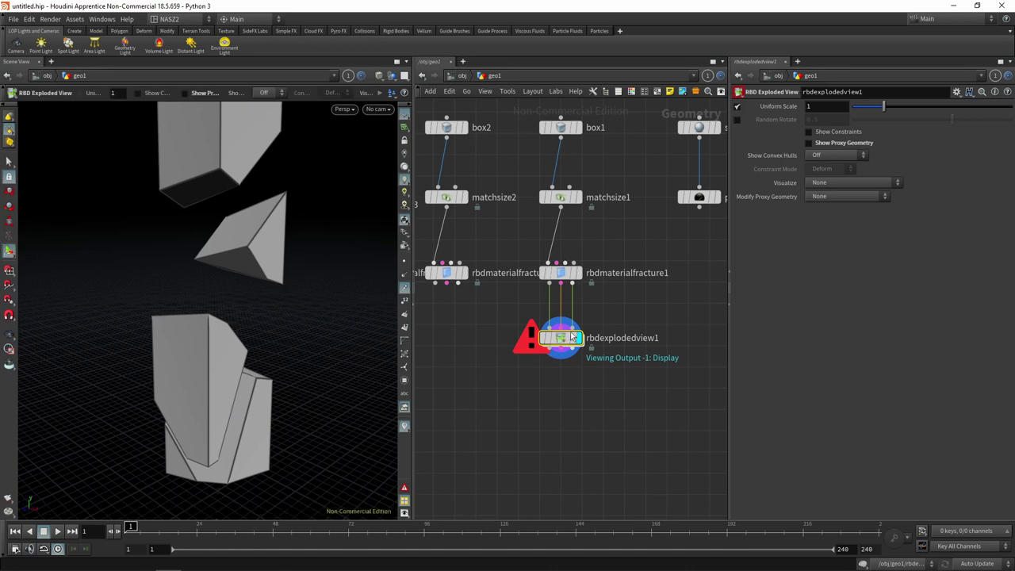
pyautogui.scroll(3, 611, 362)
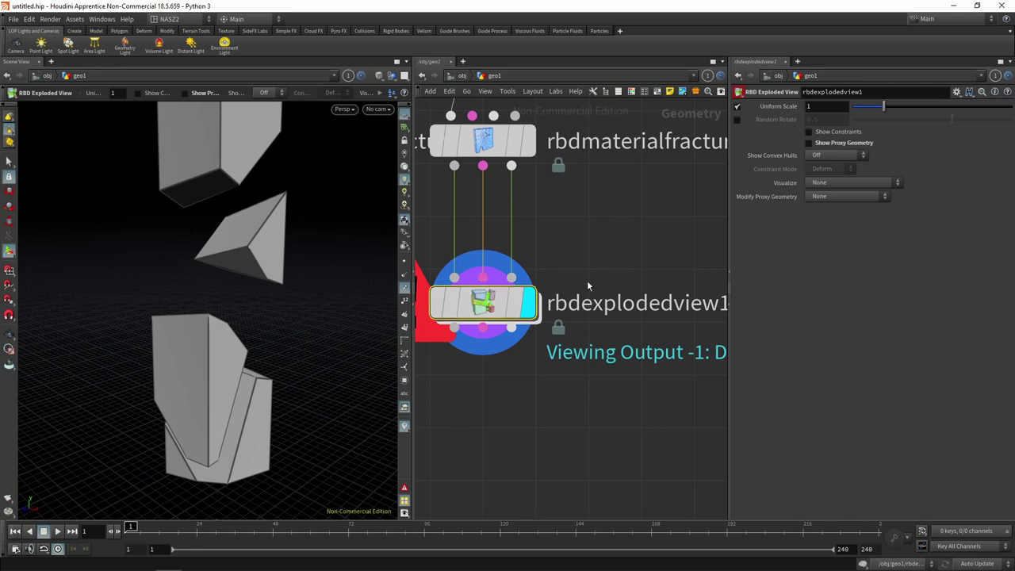
pyautogui.press('Escape')
pyautogui.scroll(-3, 267, 265)
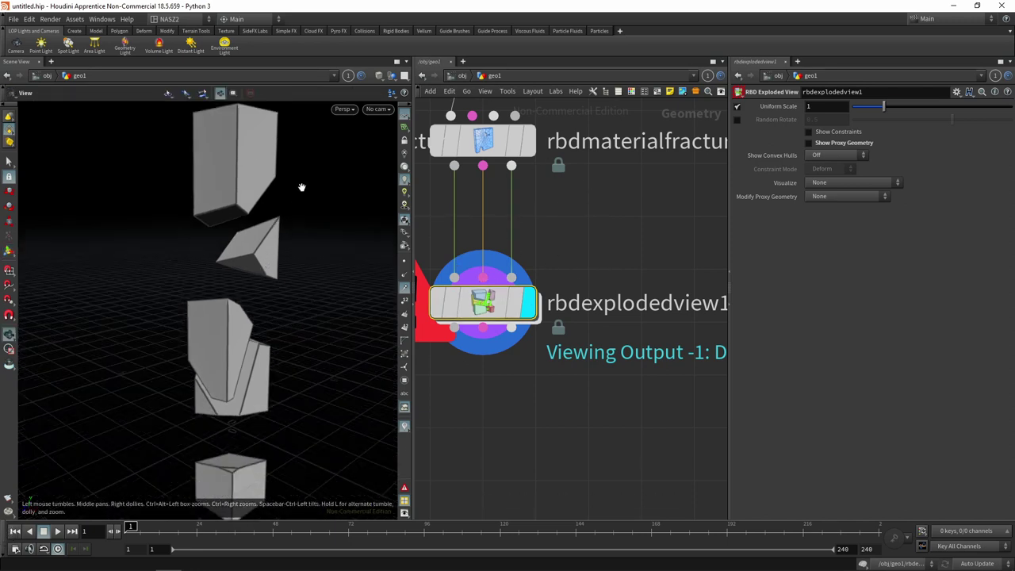
pyautogui.moveTo(302, 187)
pyautogui.mouseDown()
pyautogui.moveTo(298, 90)
pyautogui.moveTo(308, 181)
pyautogui.mouseUp()
pyautogui.press('Return')
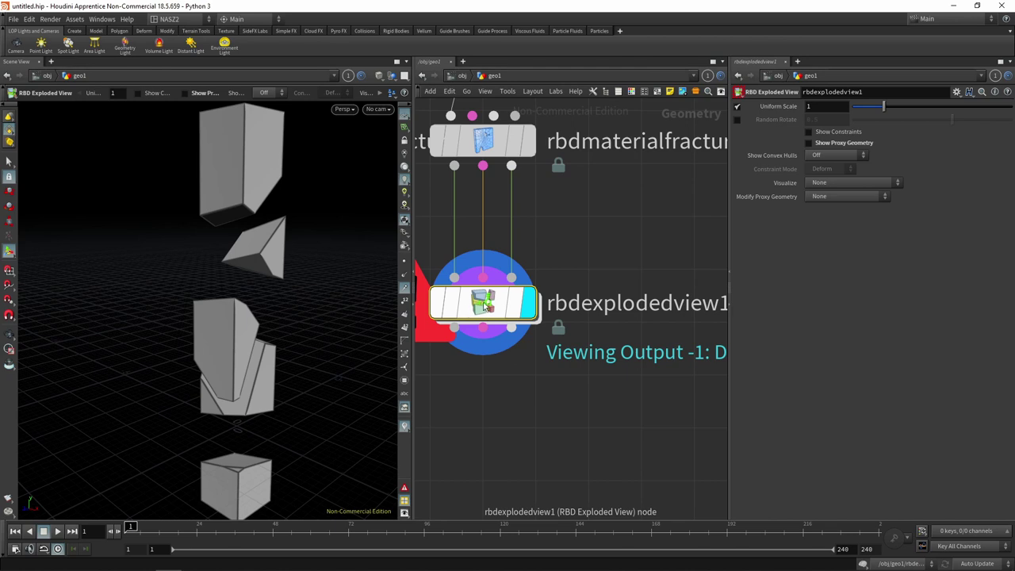
# Enable fracture level 2 on rbdmaterialfracture1 so the column breaks into smaller chunks
pyautogui.click(529, 141)
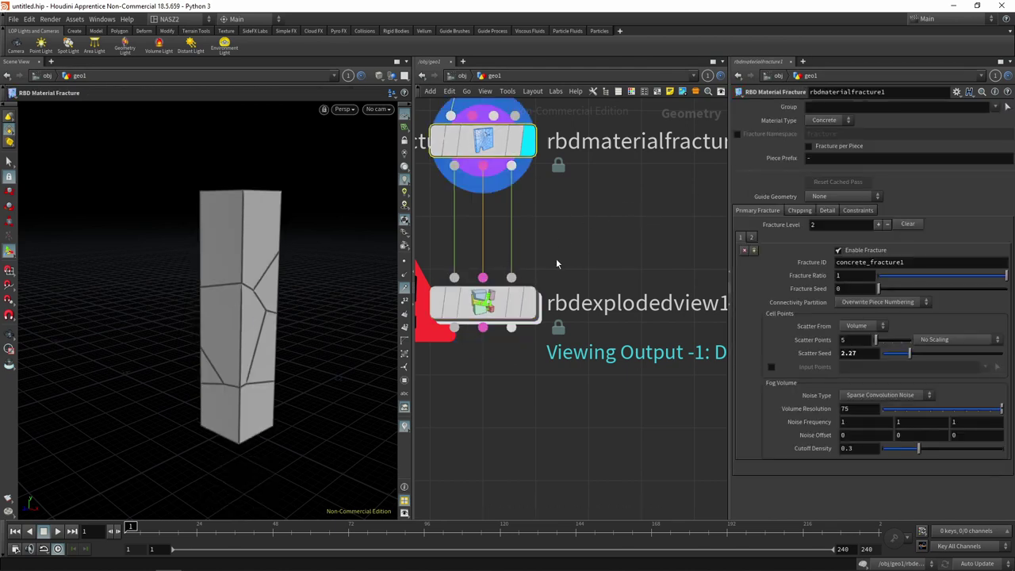
pyautogui.click(752, 237)
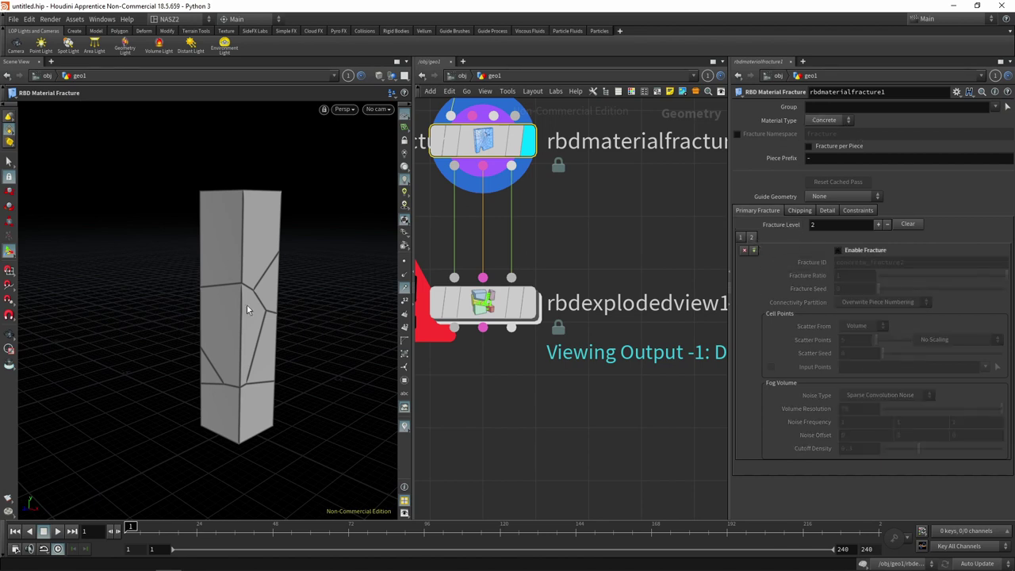
pyautogui.click(527, 303)
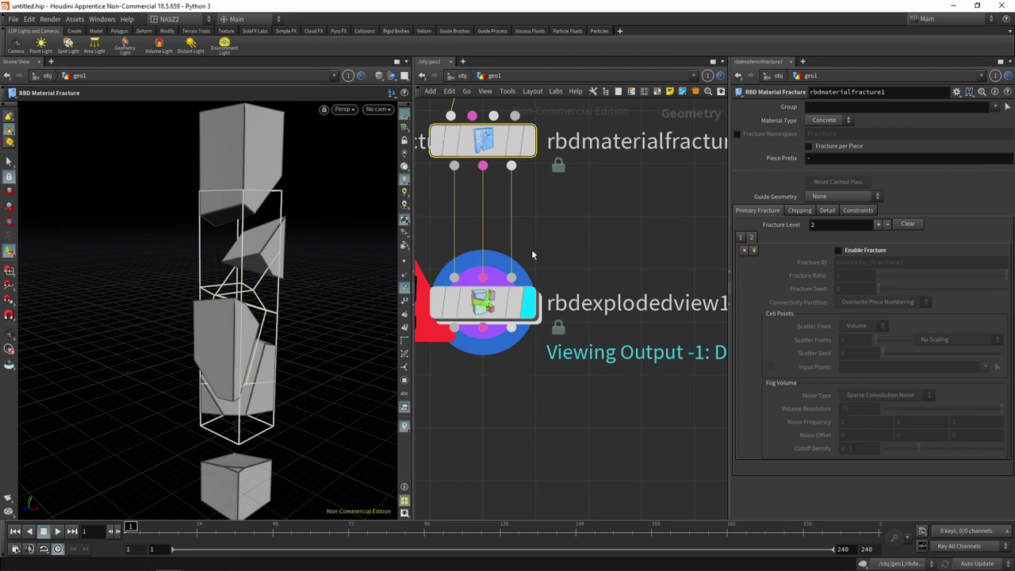
pyautogui.click(839, 250)
# Raise fracture level 2 to 15 scatter points, orbiting to inspect the denser column fragments
pyautogui.moveTo(300, 256); pyautogui.dragTo(253, 188)
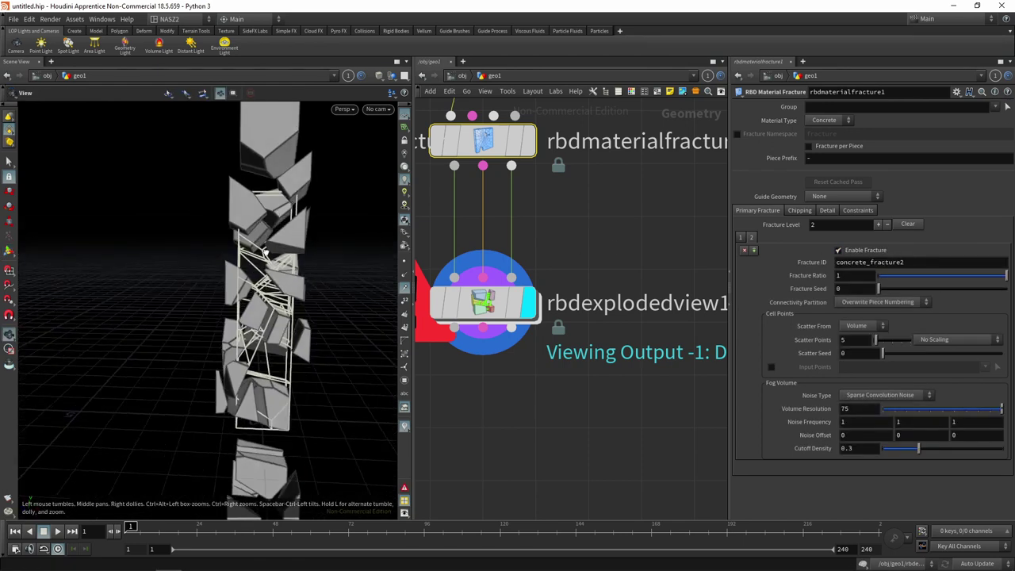
pyautogui.press('Escape')
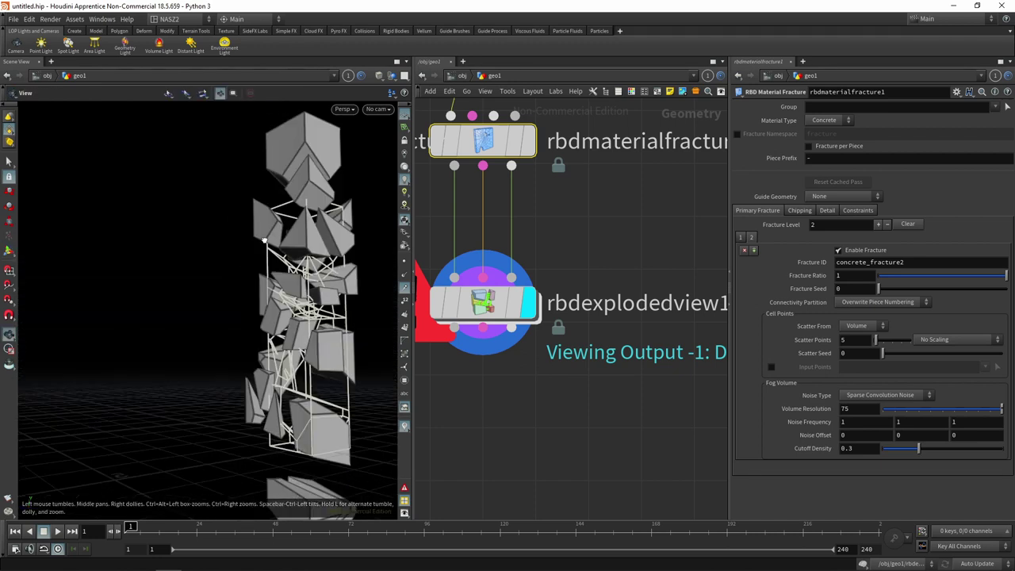
pyautogui.moveTo(276, 237)
pyautogui.mouseDown()
pyautogui.moveTo(354, 279)
pyautogui.moveTo(382, 244)
pyautogui.mouseUp()
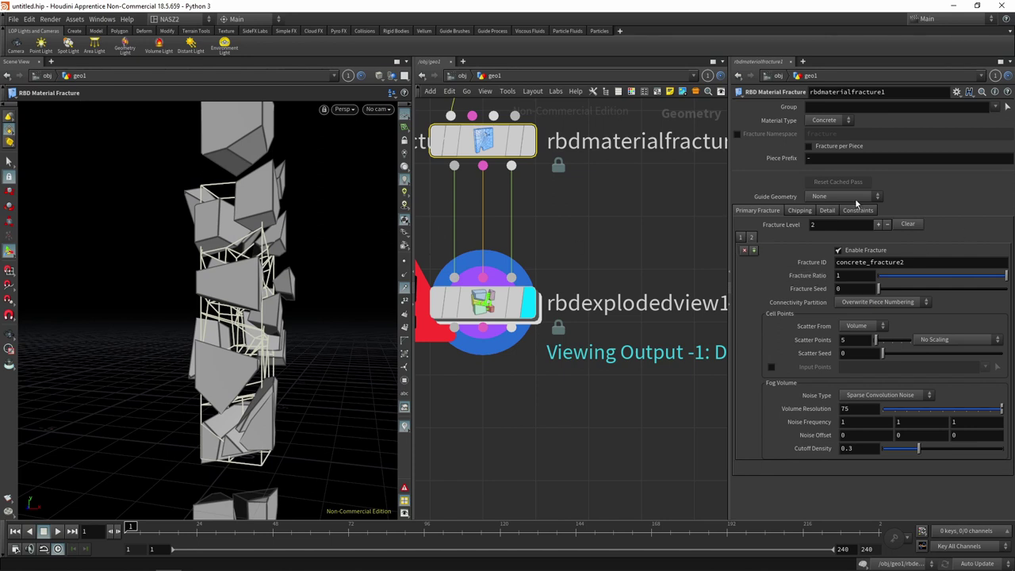
pyautogui.moveTo(326, 270); pyautogui.dragTo(378, 227)
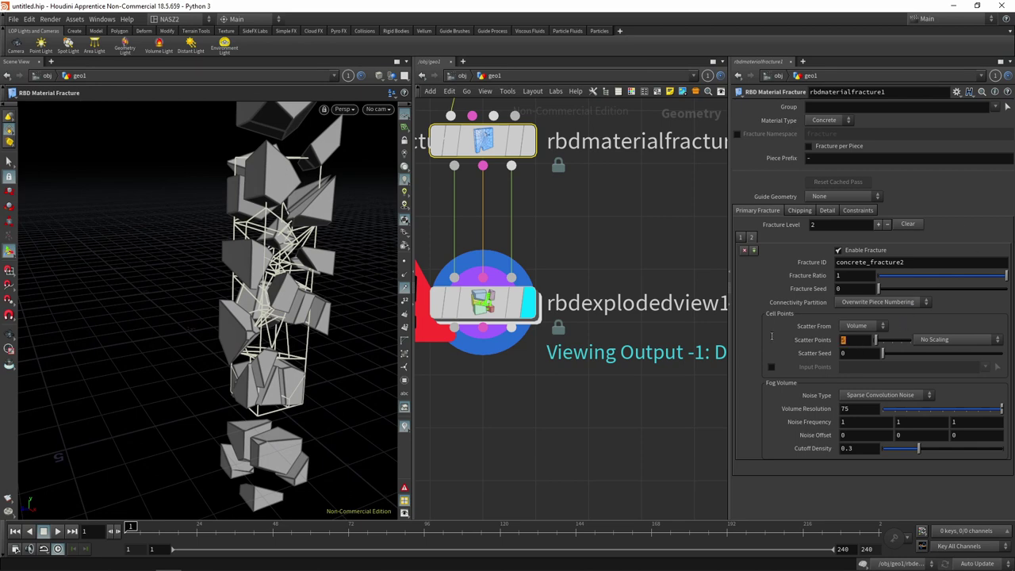
pyautogui.write('1')
pyautogui.write('5')
pyautogui.press('Return')
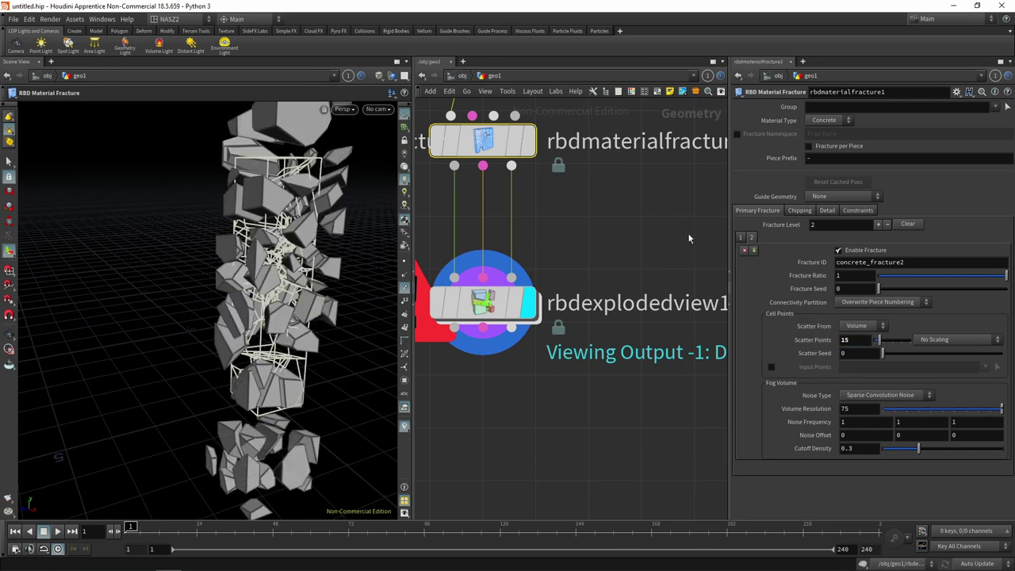
pyautogui.press('Escape')
pyautogui.moveTo(314, 230)
pyautogui.mouseDown()
pyautogui.moveTo(281, 184)
pyautogui.moveTo(310, 188)
pyautogui.mouseUp()
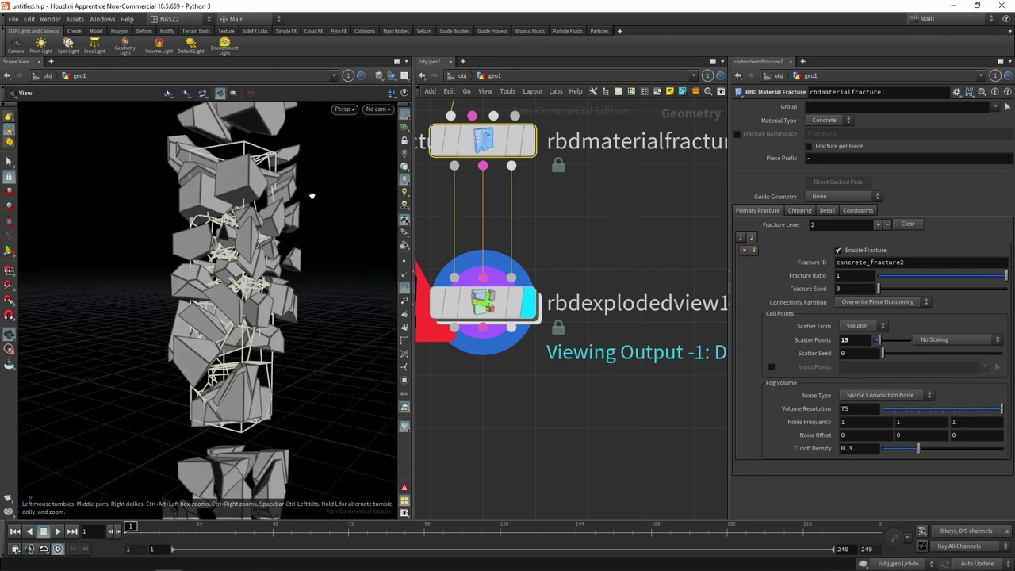
pyautogui.press('Return')
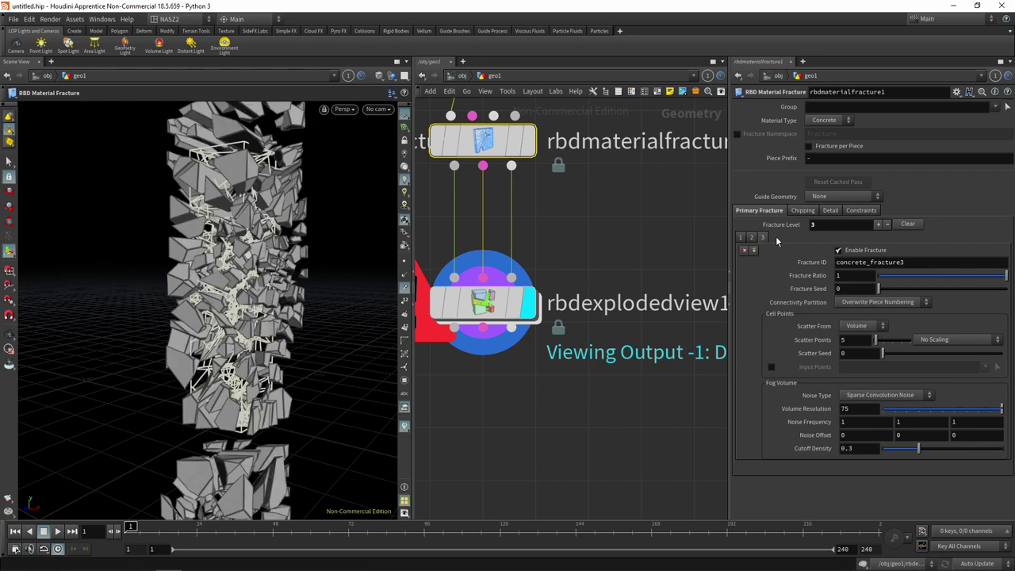
# Spread the exploded pieces further apart in rbdexplodedview1 and orbit around them
pyautogui.press('Escape')
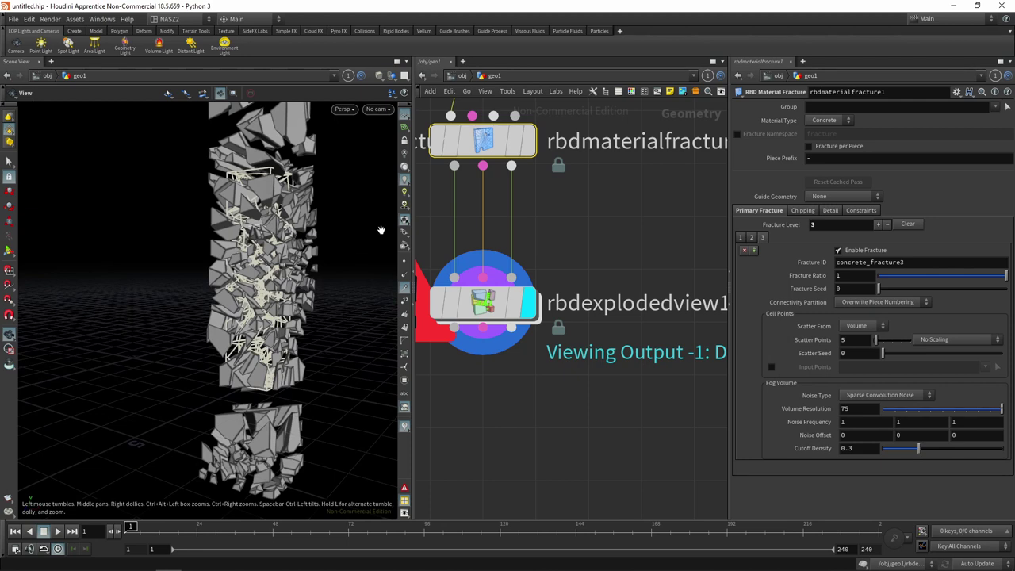
pyautogui.moveTo(381, 229)
pyautogui.mouseDown()
pyautogui.moveTo(308, 272)
pyautogui.moveTo(210, 283)
pyautogui.moveTo(320, 272)
pyautogui.mouseUp()
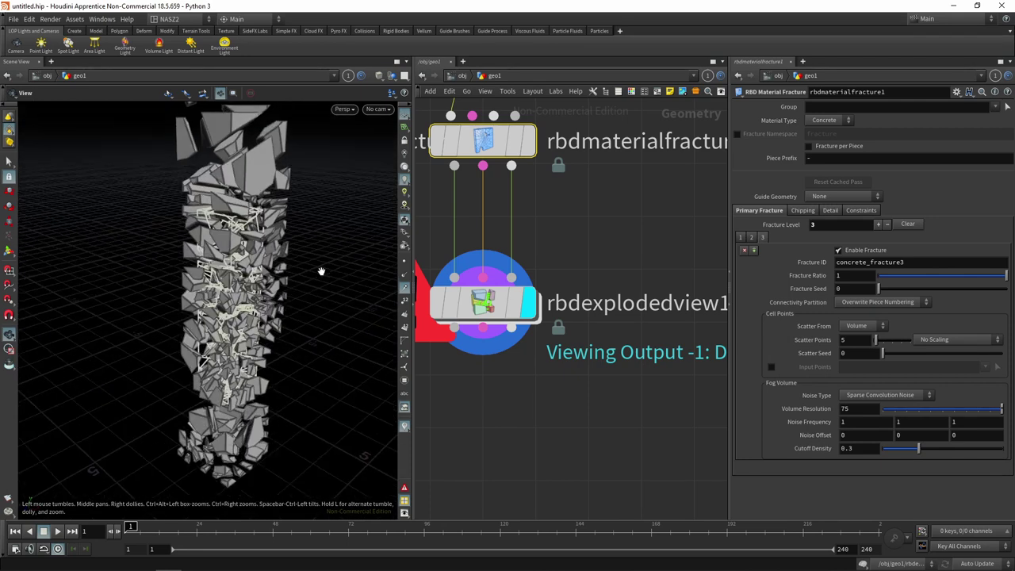
pyautogui.press('Return')
pyautogui.click(489, 318)
pyautogui.moveTo(876, 106)
pyautogui.mouseDown()
pyautogui.moveTo(932, 106)
pyautogui.moveTo(923, 106)
pyautogui.mouseUp()
pyautogui.press('Escape')
pyautogui.moveTo(254, 230)
pyautogui.mouseDown()
pyautogui.moveTo(140, 220)
pyautogui.moveTo(281, 231)
pyautogui.moveTo(266, 267)
pyautogui.moveTo(175, 254)
pyautogui.mouseUp()
pyautogui.press('Return')
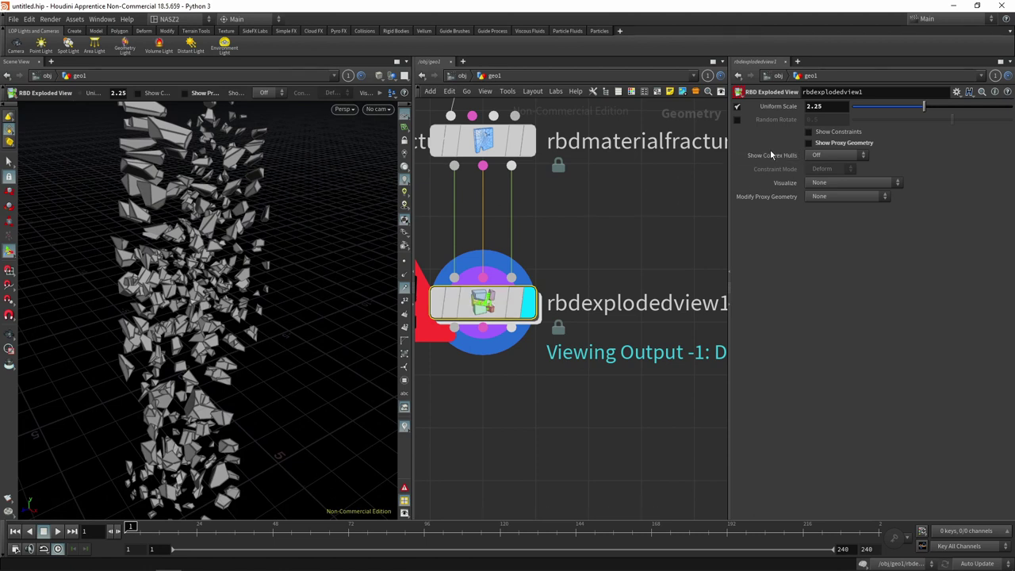
# Toggle fracture level 2 off and on and display rbdmaterialfracture1's intact fracture result
pyautogui.click(495, 156)
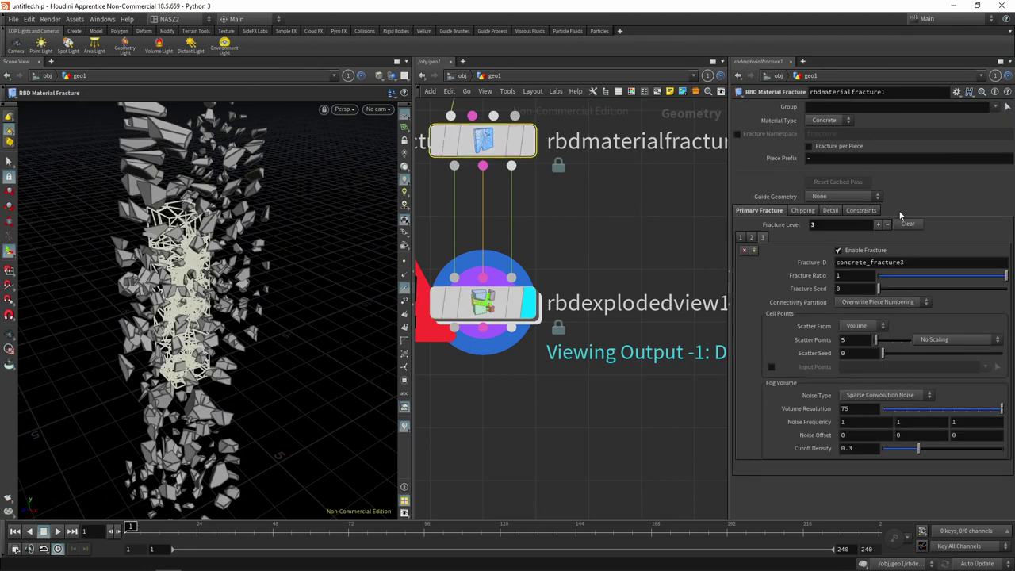
pyautogui.click(750, 237)
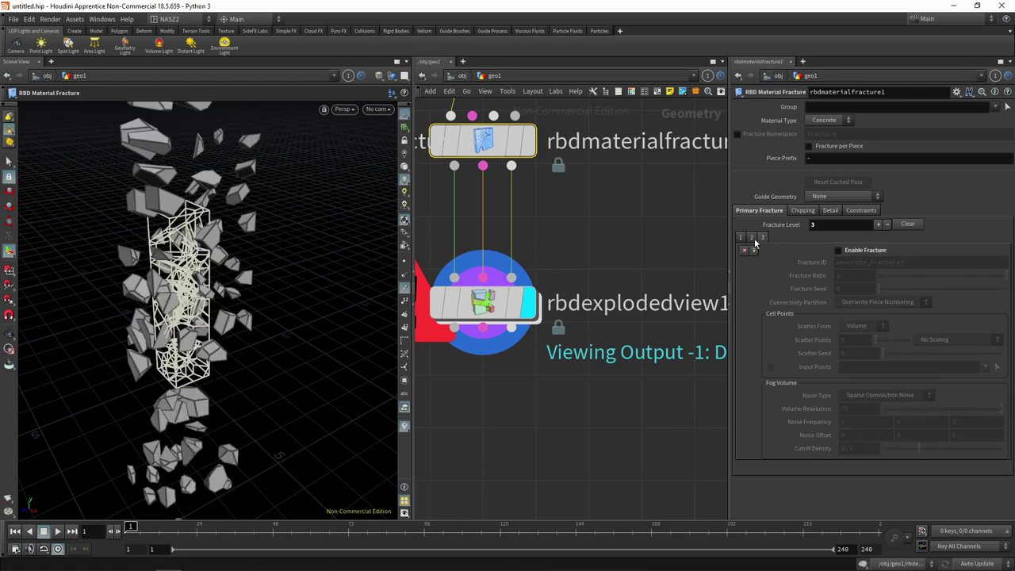
pyautogui.click(857, 252)
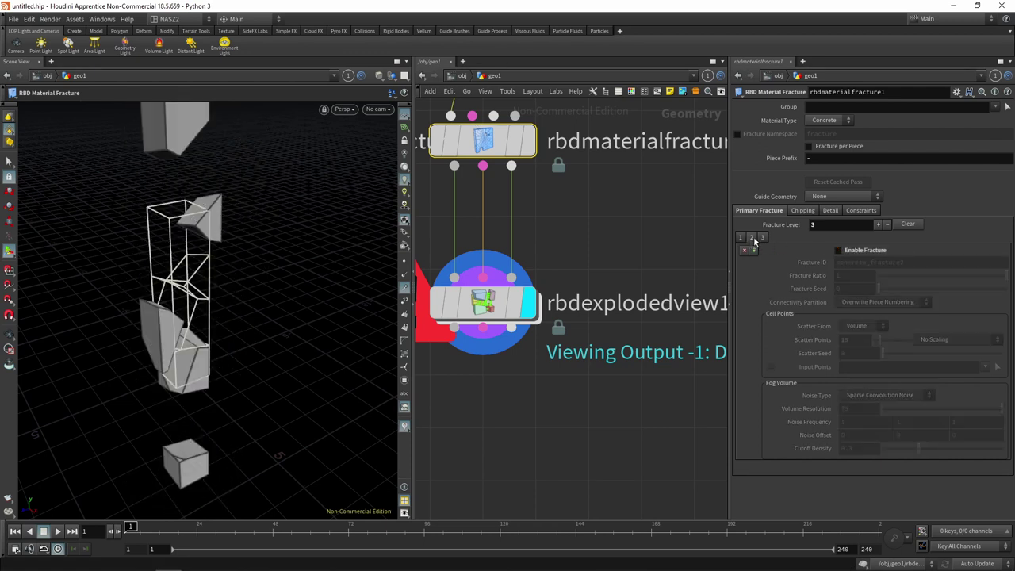
pyautogui.click(526, 147)
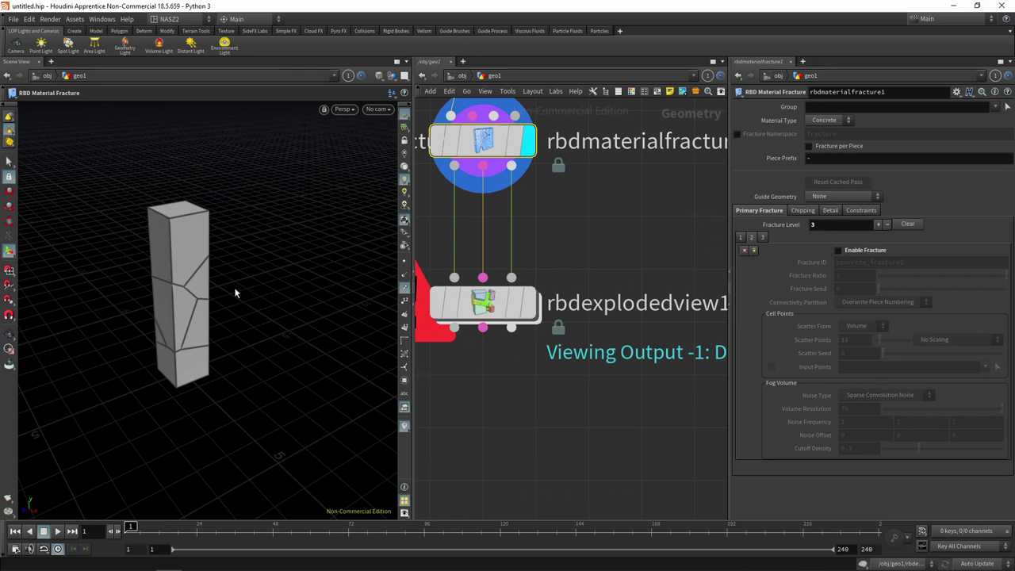
pyautogui.scroll(3, 238, 288)
pyautogui.click(872, 250)
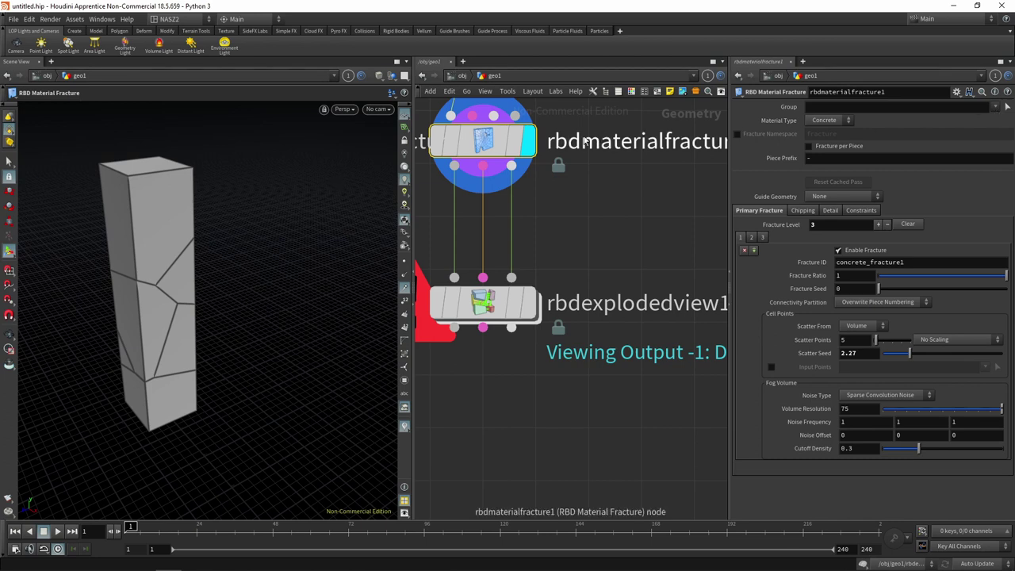
# Cut the wire from matchsize1 into rbdmaterialfracture1, disconnecting the sized box
pyautogui.scroll(-5, 619, 266)
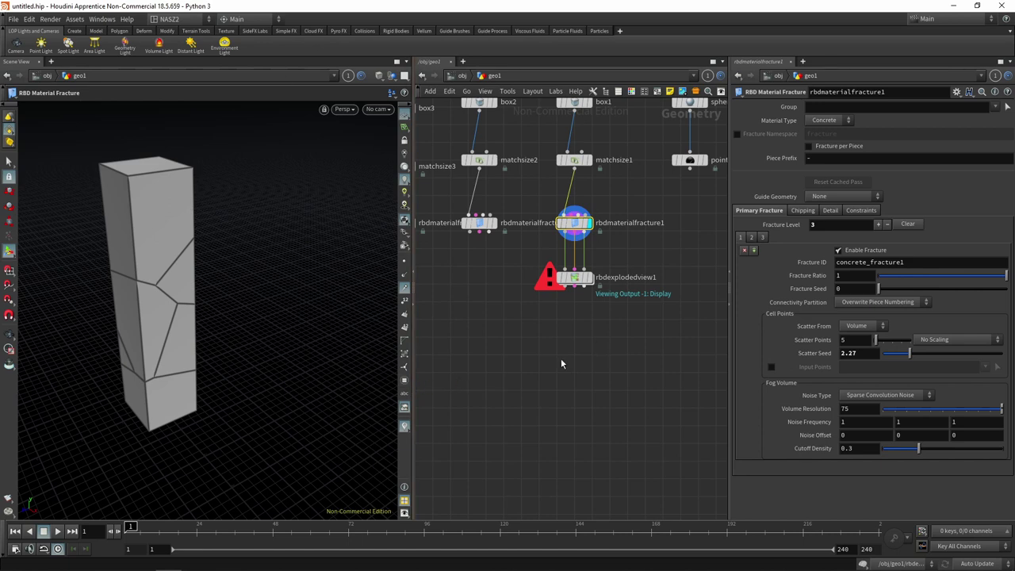
pyautogui.moveTo(557, 330); pyautogui.dragTo(457, 394, button='middle')
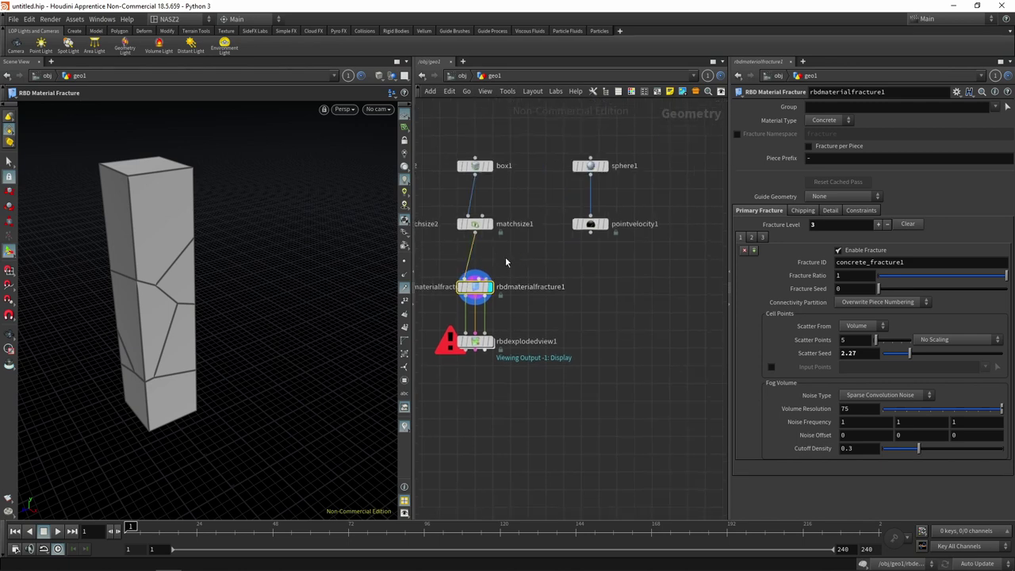
pyautogui.moveTo(505, 257); pyautogui.dragTo(444, 257)
pyautogui.scroll(-2, 562, 289)
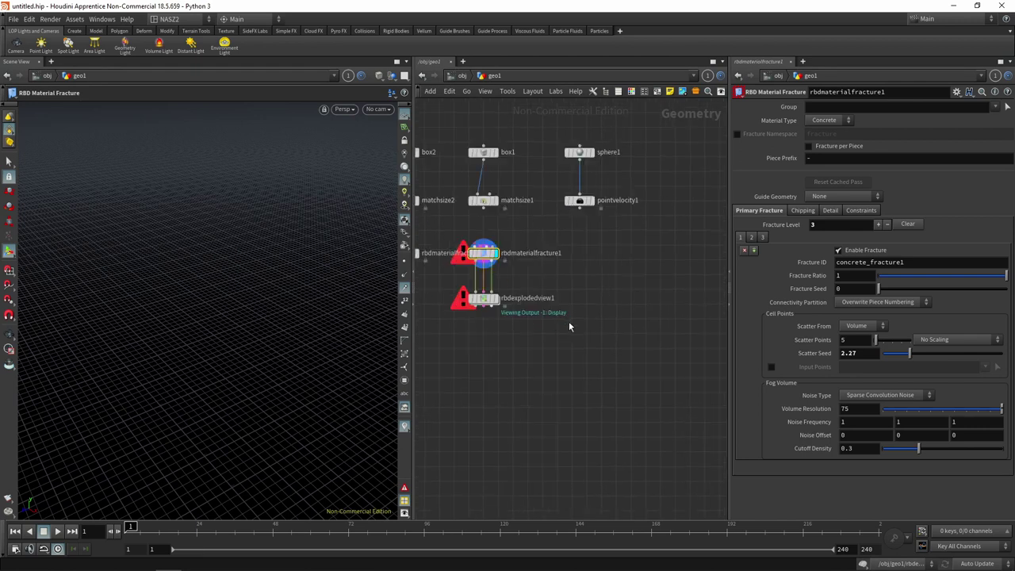
# Add a new box and stretch it into a thin tall slab
pyautogui.press('Tab')
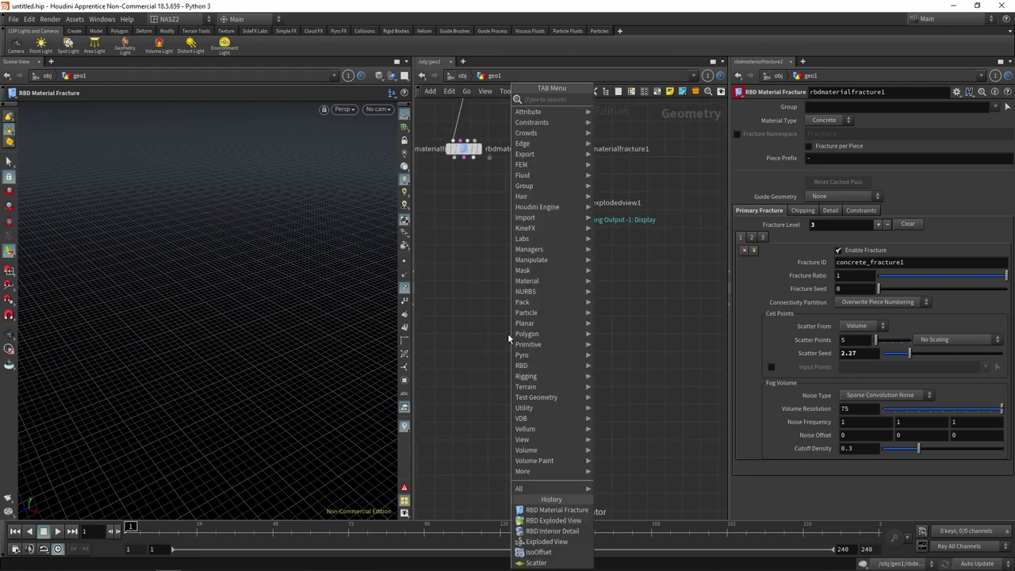
pyautogui.write('b')
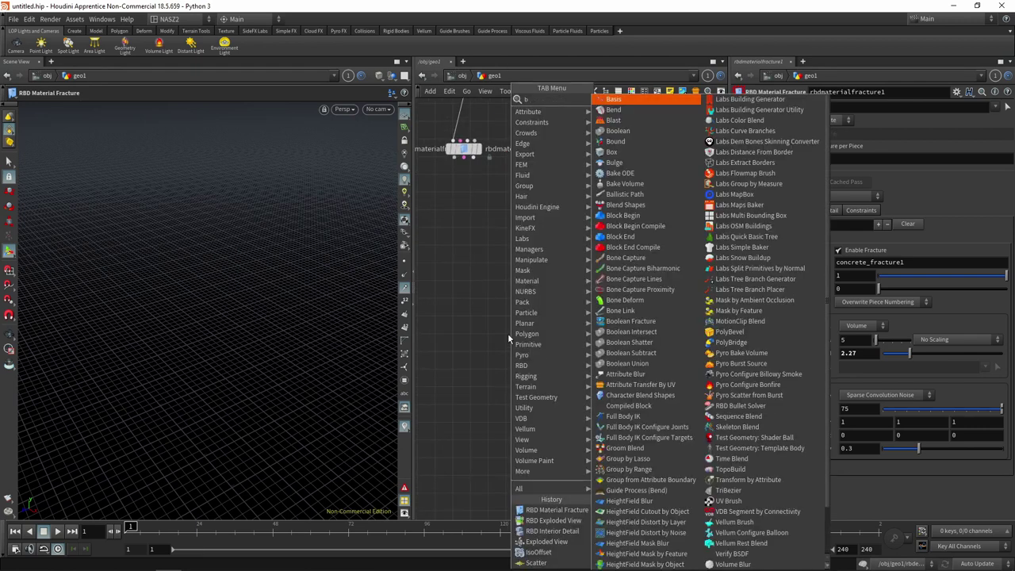
pyautogui.write('ox')
pyautogui.press('Return')
pyautogui.moveTo(262, 262)
pyautogui.mouseDown()
pyautogui.moveTo(231, 258)
pyautogui.moveTo(238, 238)
pyautogui.mouseUp()
# Select the slab's front face and add a PolyExtrude with Inset 0.315
pyautogui.press('Tab')
pyautogui.write('extr')
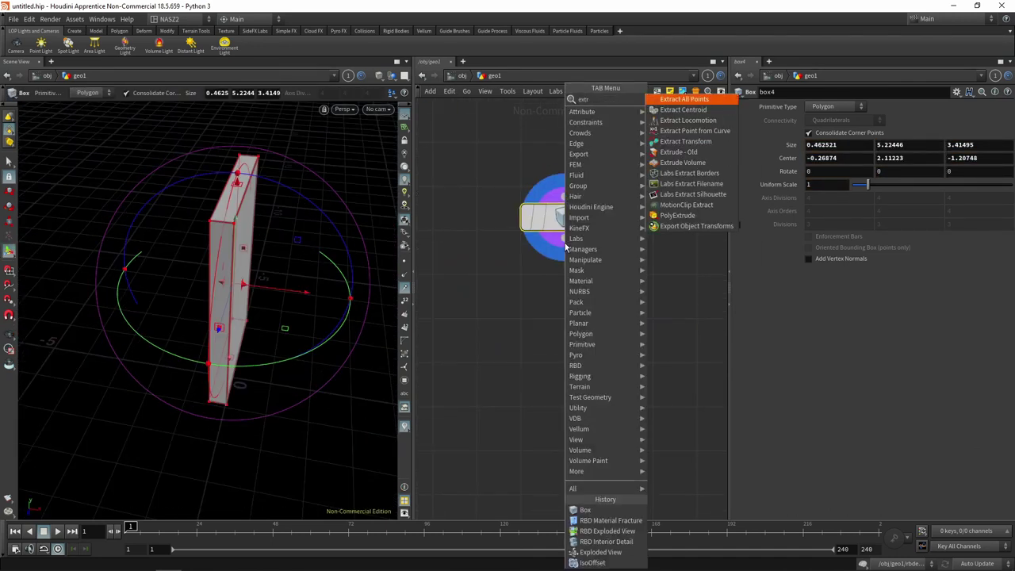
pyautogui.press('Escape')
pyautogui.click(226, 244)
pyautogui.press('Tab')
pyautogui.write('extr')
pyautogui.click(317, 170)
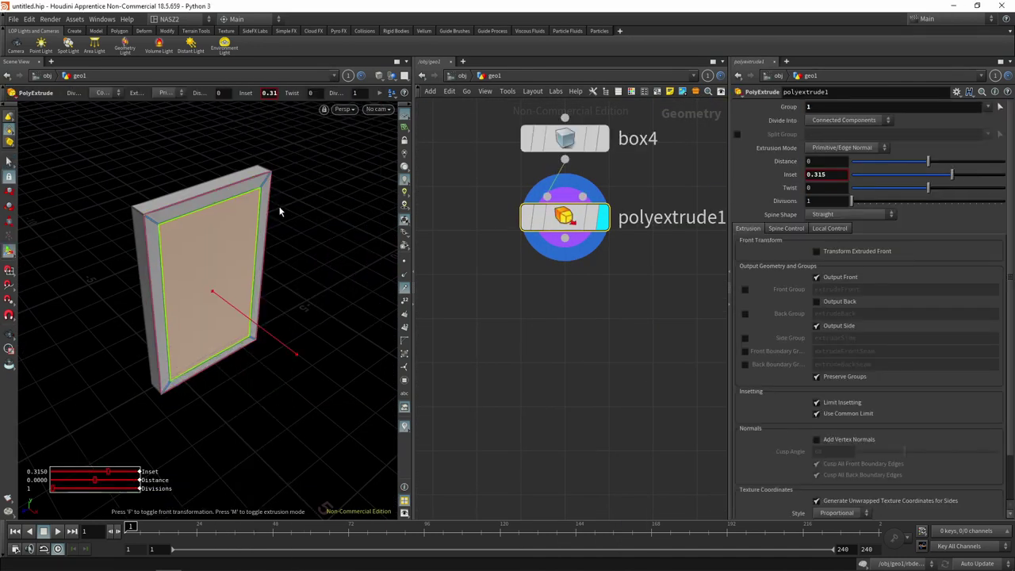
# Add a second extrude node, delete and restore it, then select the whole slab
pyautogui.press('Tab')
pyautogui.click(600, 539)
pyautogui.press('Delete')
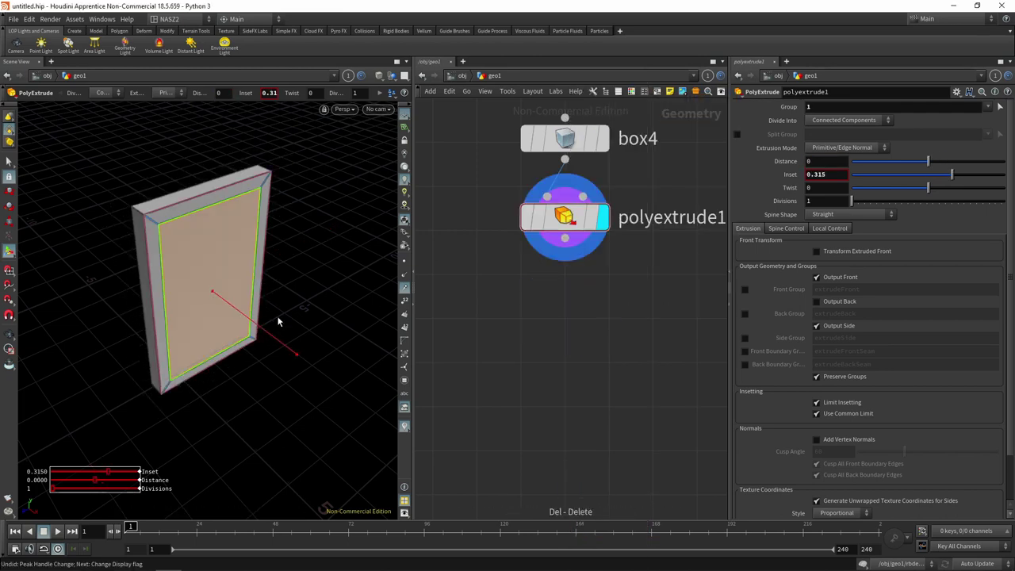
pyautogui.hotkey('ctrl', 'z')
pyautogui.press('Delete')
pyautogui.press('Delete')
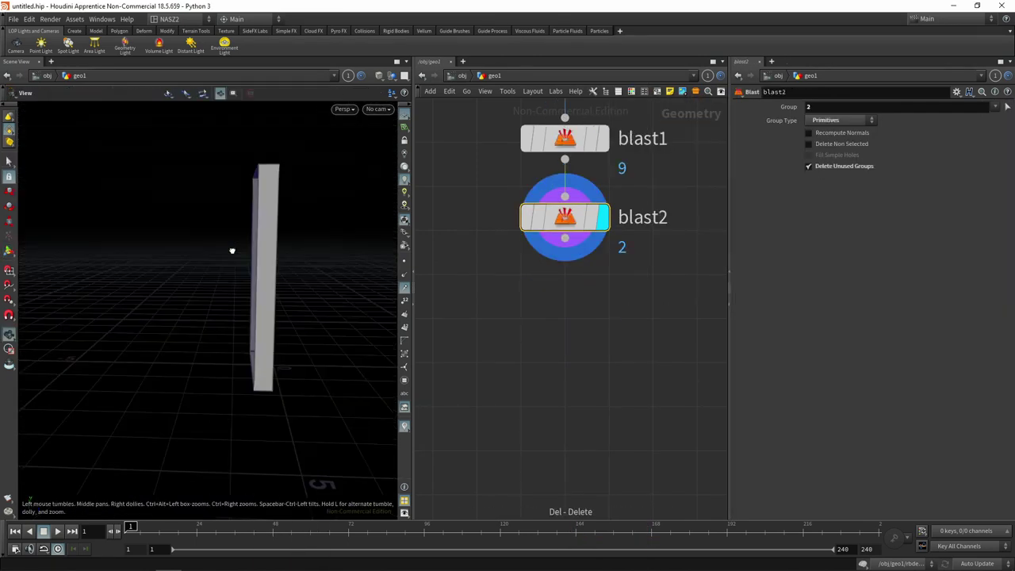
pyautogui.press('s')
pyautogui.moveTo(268, 154); pyautogui.dragTo(224, 405)
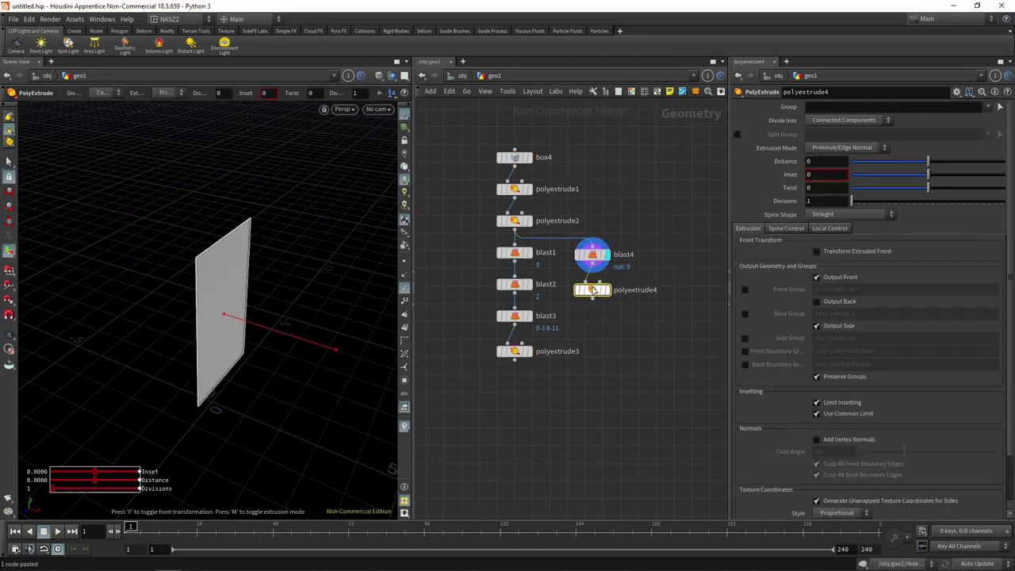
pyautogui.press('Tab')
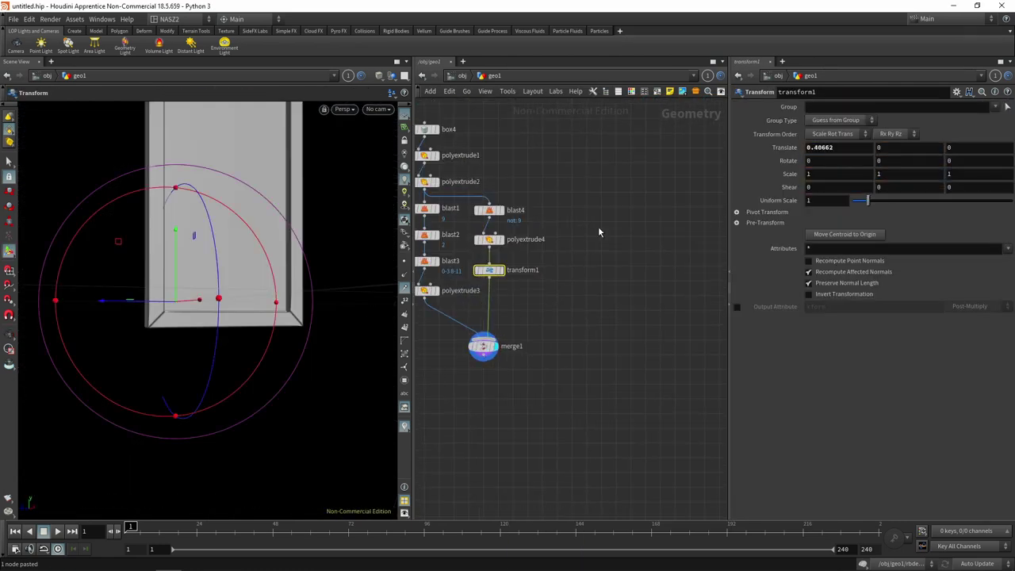
# Add a new box and stretch it into the wall
pyautogui.press('Tab')
pyautogui.write('box')
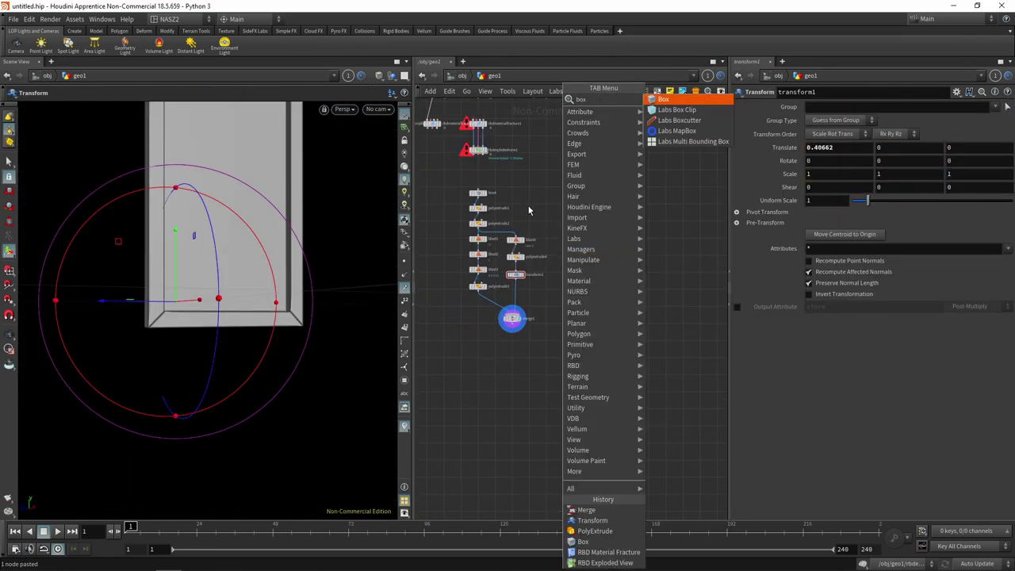
pyautogui.press('Return')
pyautogui.moveTo(217, 275)
pyautogui.mouseDown()
pyautogui.moveTo(214, 386)
pyautogui.moveTo(351, 261)
pyautogui.mouseUp()
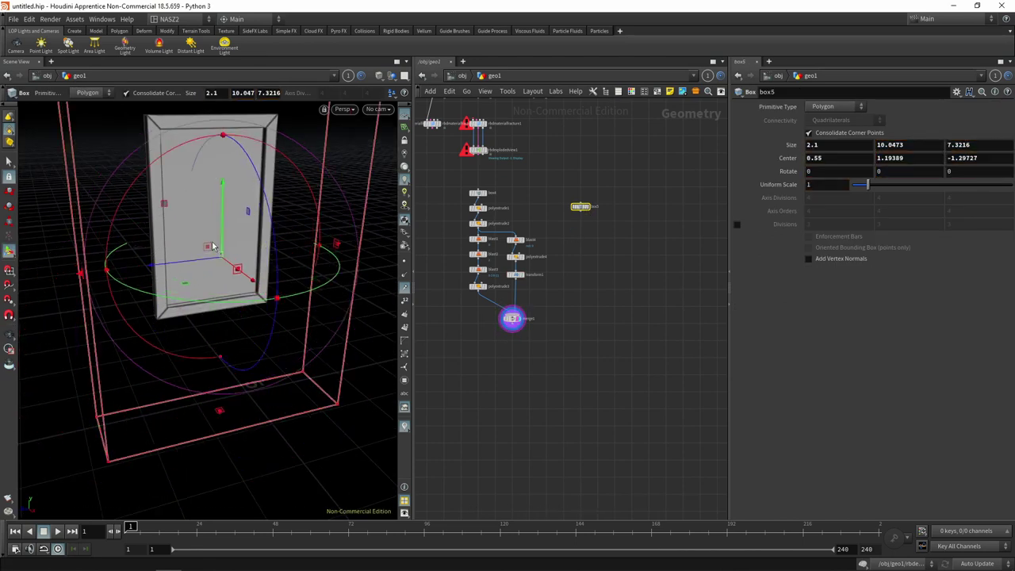
pyautogui.press('Escape')
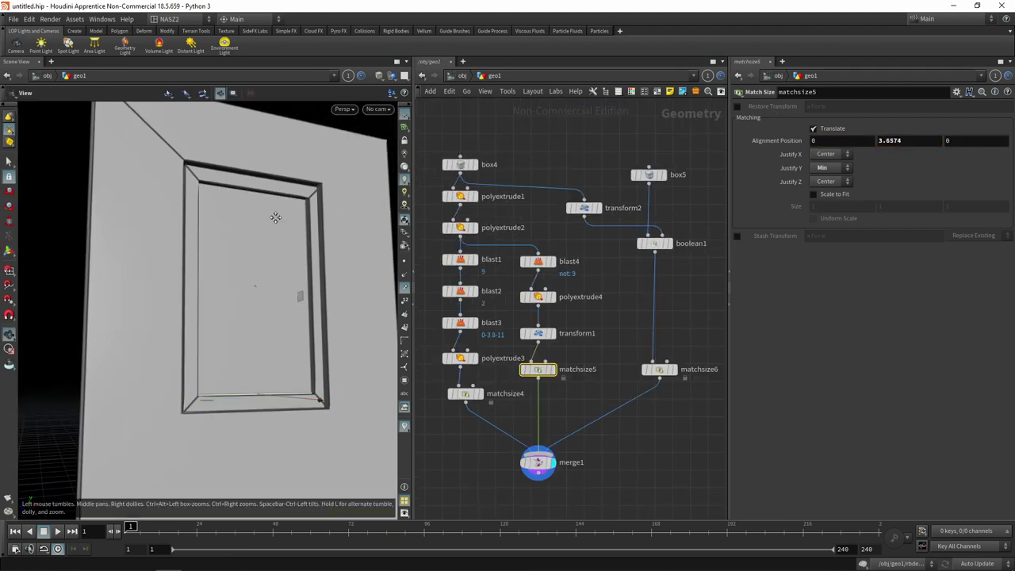
# Orbit around the wall and frame, then reposition merge1 below the window node cluster
pyautogui.moveTo(275, 217)
pyautogui.mouseDown()
pyautogui.moveTo(220, 186)
pyautogui.moveTo(283, 215)
pyautogui.moveTo(265, 209)
pyautogui.moveTo(245, 236)
pyautogui.moveTo(272, 261)
pyautogui.moveTo(264, 241)
pyautogui.moveTo(259, 265)
pyautogui.moveTo(313, 253)
pyautogui.moveTo(237, 229)
pyautogui.moveTo(245, 272)
pyautogui.moveTo(186, 266)
pyautogui.moveTo(222, 262)
pyautogui.moveTo(261, 290)
pyautogui.moveTo(300, 268)
pyautogui.mouseUp()
pyautogui.press('Return')
pyautogui.moveTo(612, 385); pyautogui.dragTo(604, 272, button='middle')
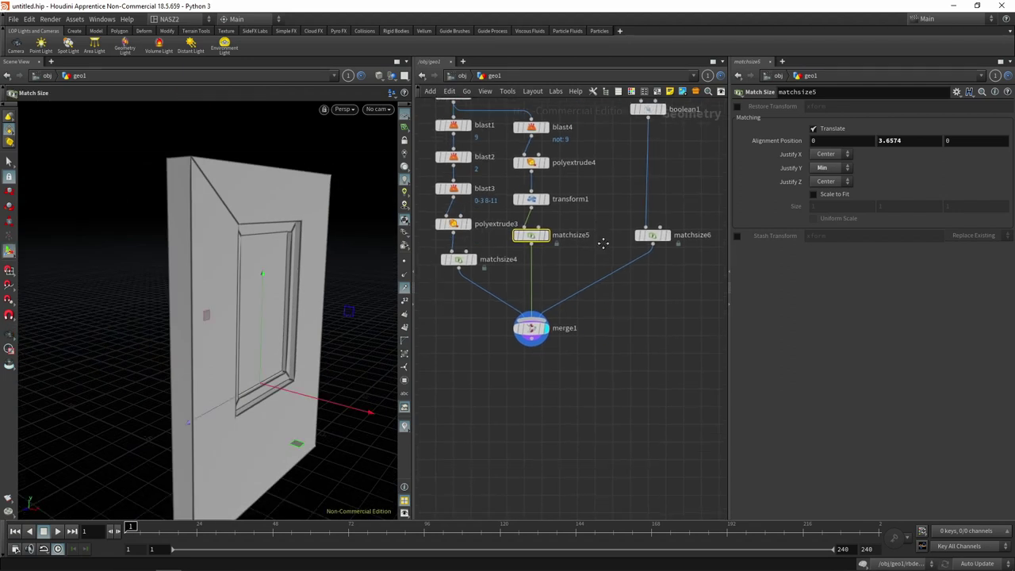
pyautogui.moveTo(538, 325)
pyautogui.mouseDown()
pyautogui.moveTo(530, 303)
pyautogui.moveTo(543, 374)
pyautogui.moveTo(536, 365)
pyautogui.mouseUp()
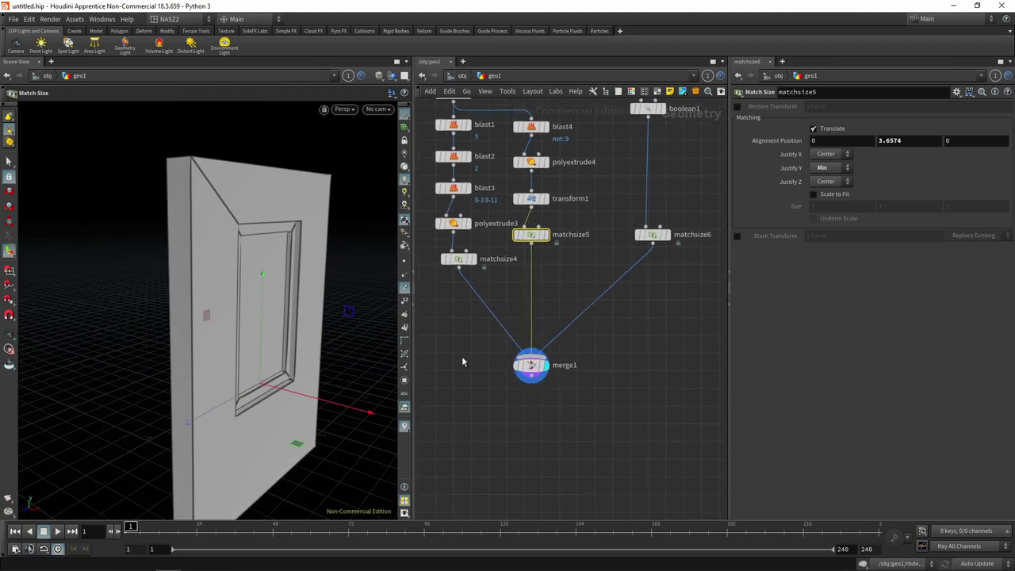
pyautogui.scroll(-3, 552, 332)
pyautogui.scroll(4, 507, 229)
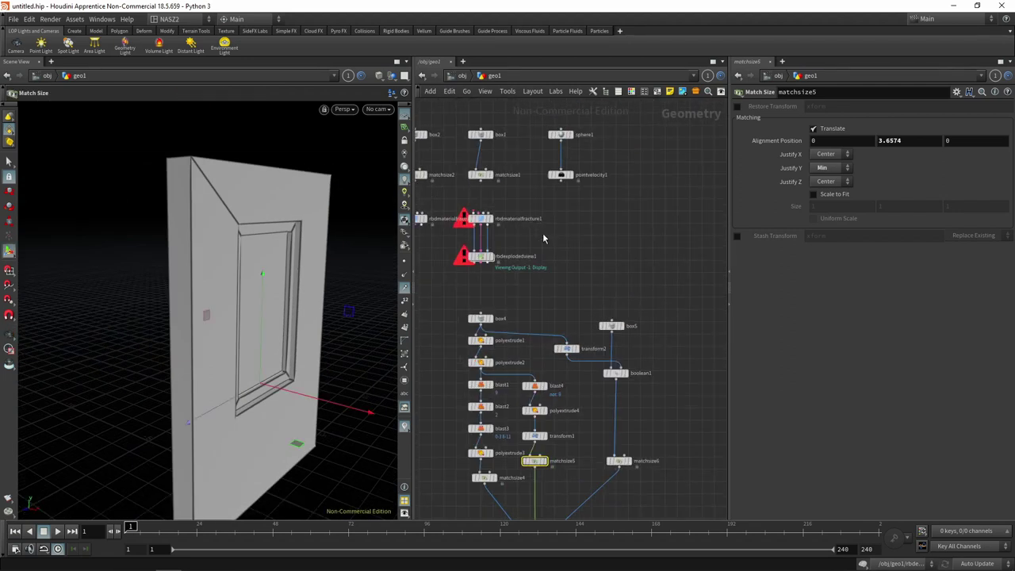
pyautogui.moveTo(584, 460); pyautogui.dragTo(593, 287, button='middle')
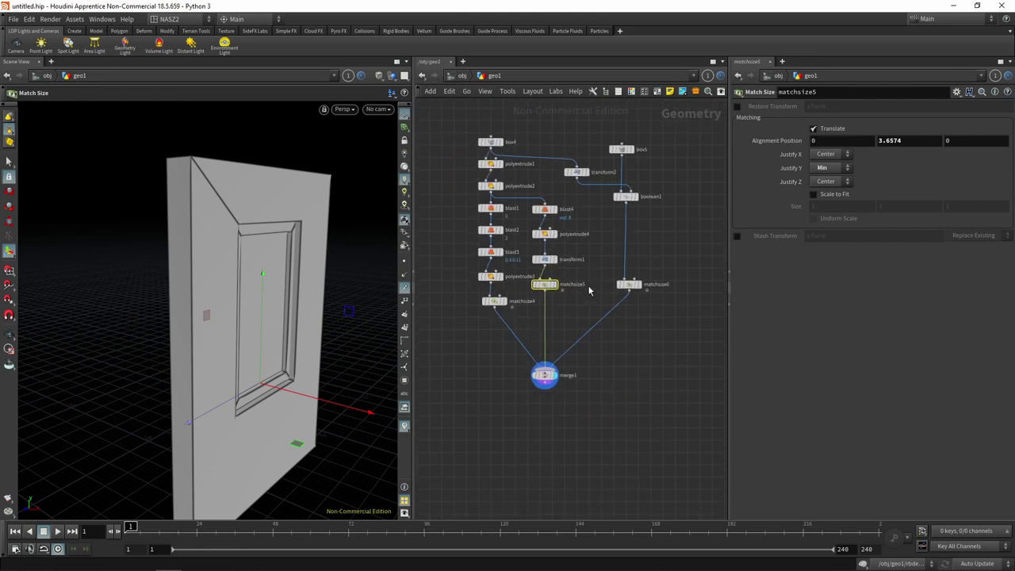
pyautogui.scroll(5, 556, 416)
pyautogui.scroll(-3, 537, 321)
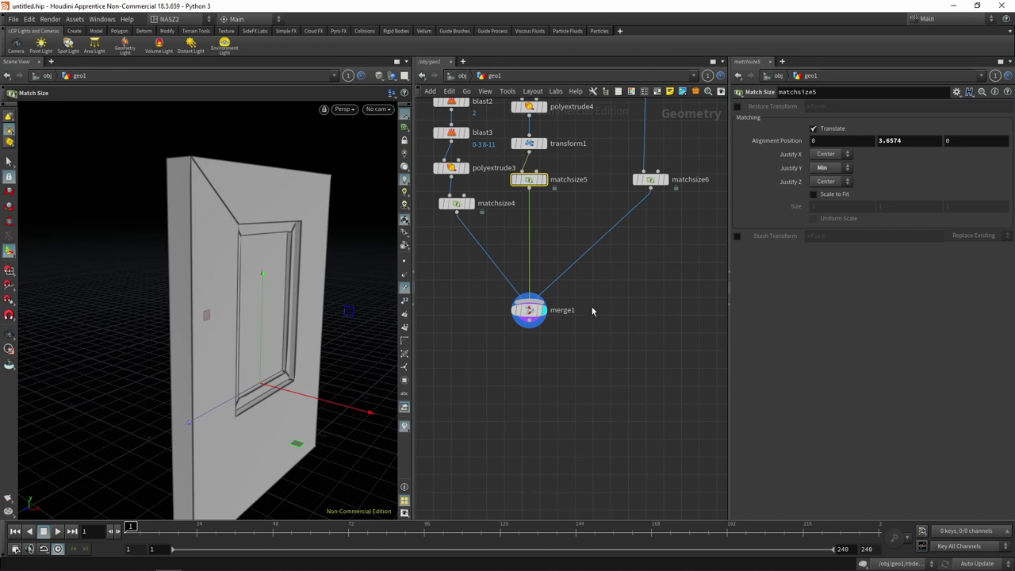
pyautogui.moveTo(597, 275); pyautogui.dragTo(627, 306, button='middle')
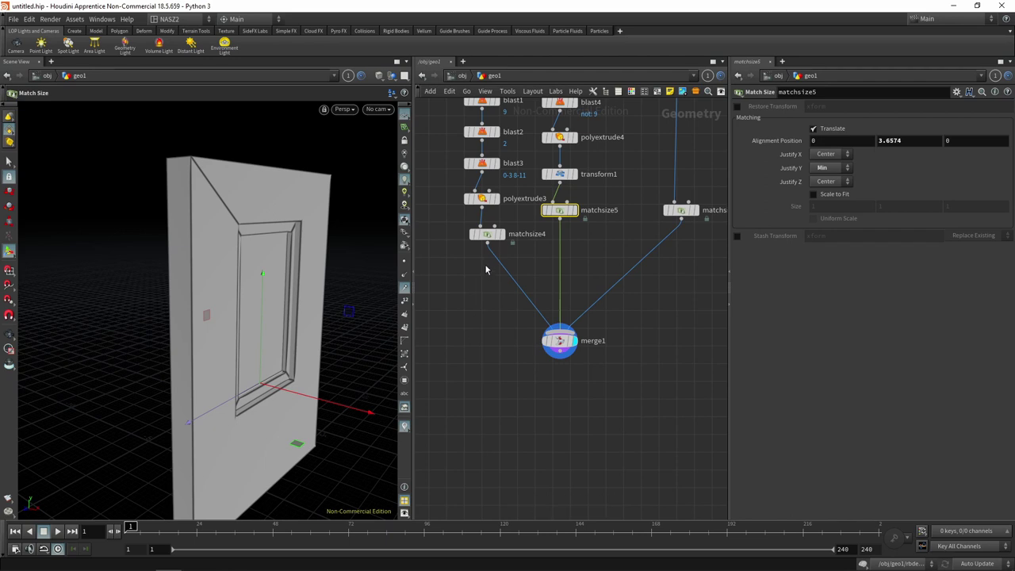
pyautogui.moveTo(456, 204)
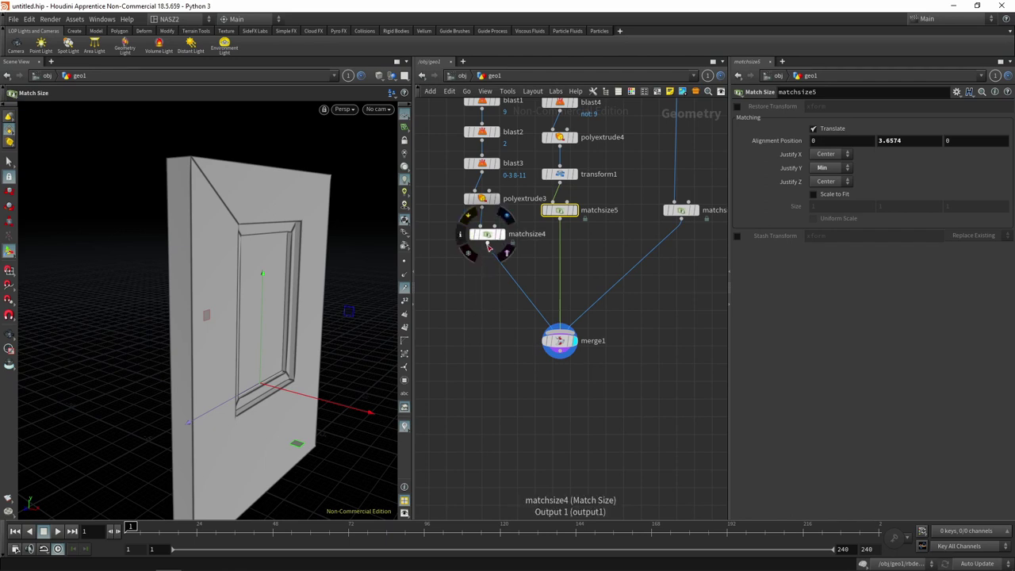
# Insert a Group node on the wire between matchsize4 and merge1
pyautogui.rightClick(488, 248)
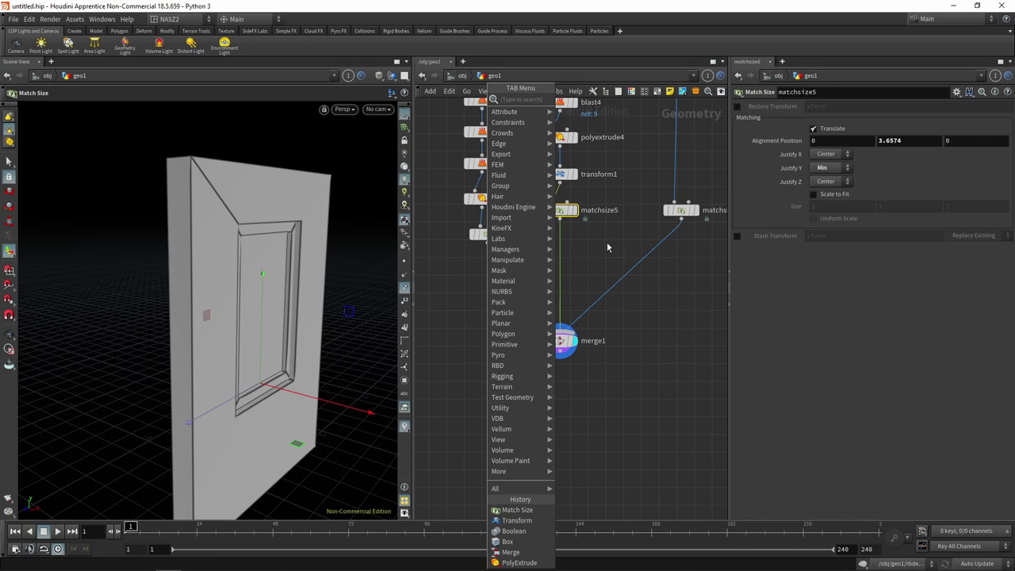
pyautogui.click(607, 248)
pyautogui.click(498, 242)
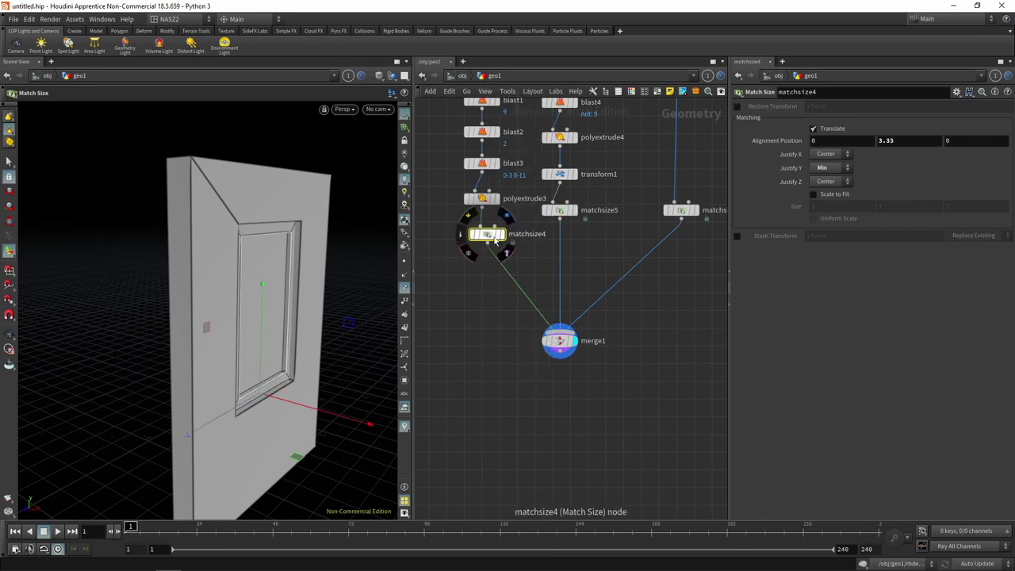
pyautogui.rightClick(489, 248)
pyautogui.write('group')
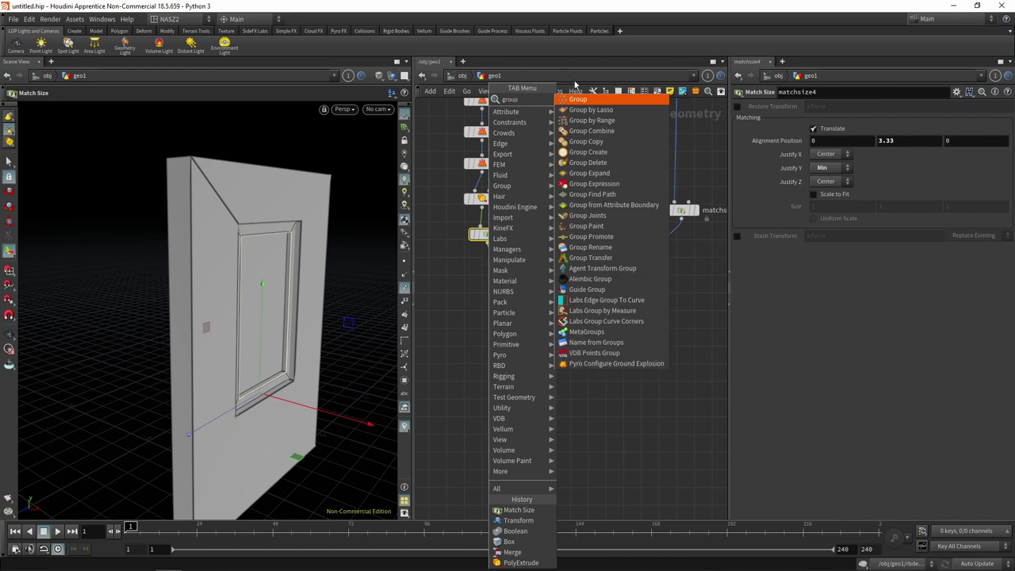
pyautogui.press('Return')
pyautogui.click(488, 276)
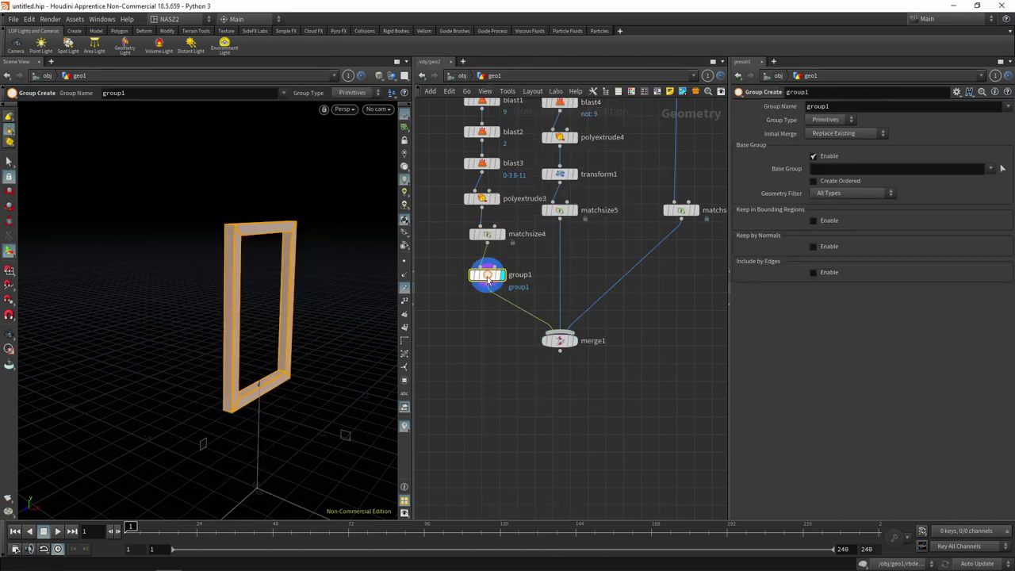
# Set the group name to 'frame', then copy and paste the Group node
pyautogui.click(845, 106)
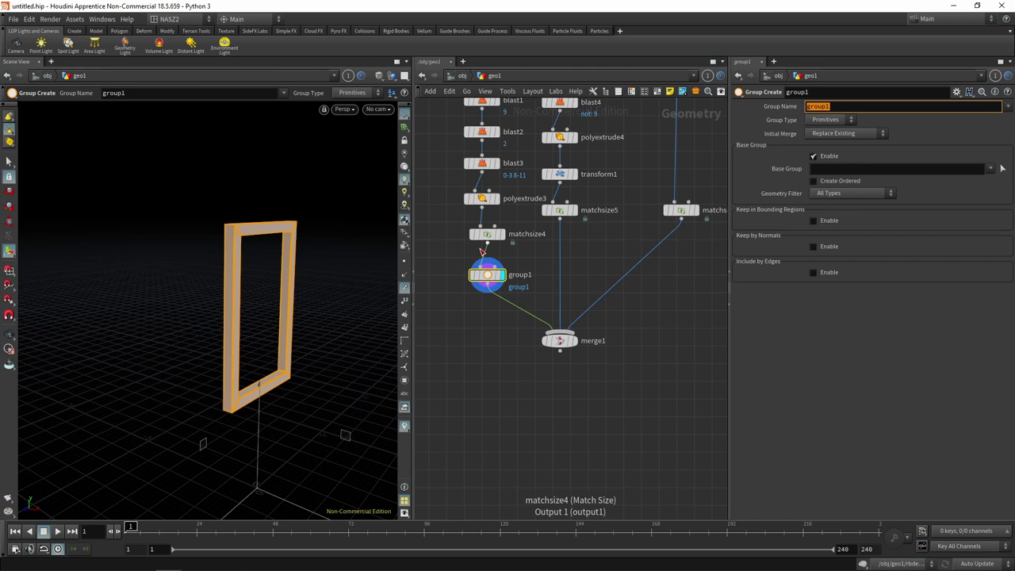
pyautogui.write('fram')
pyautogui.press('Return')
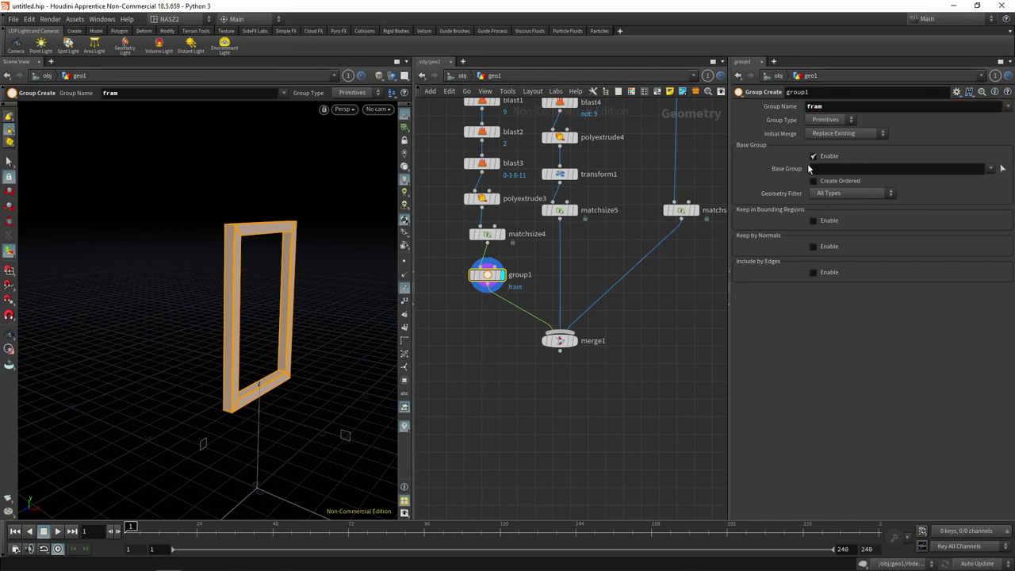
pyautogui.click(830, 108)
pyautogui.write('e')
pyautogui.press('Return')
pyautogui.hotkey('ctrl', 'c')
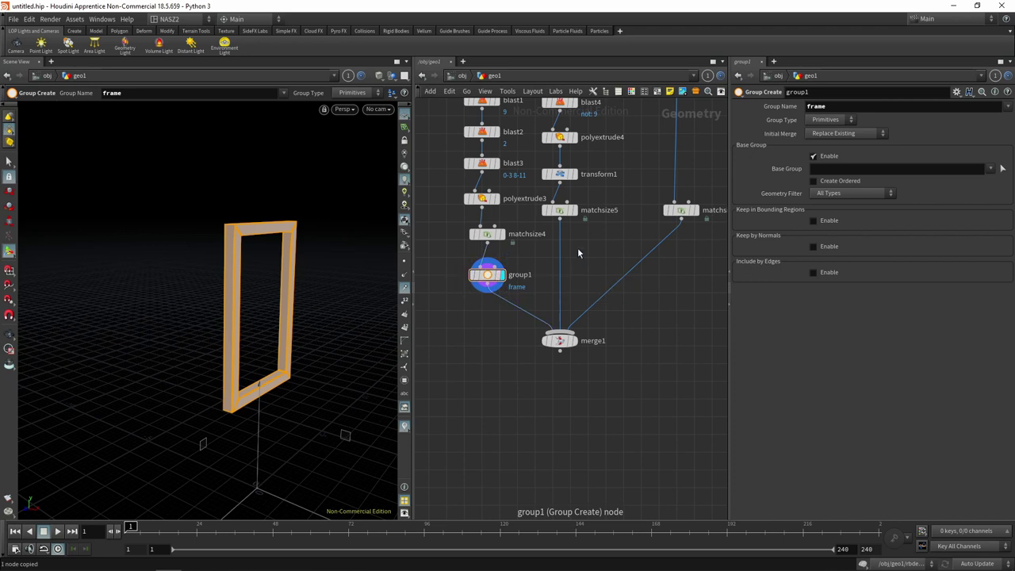
pyautogui.hotkey('ctrl', 'v')
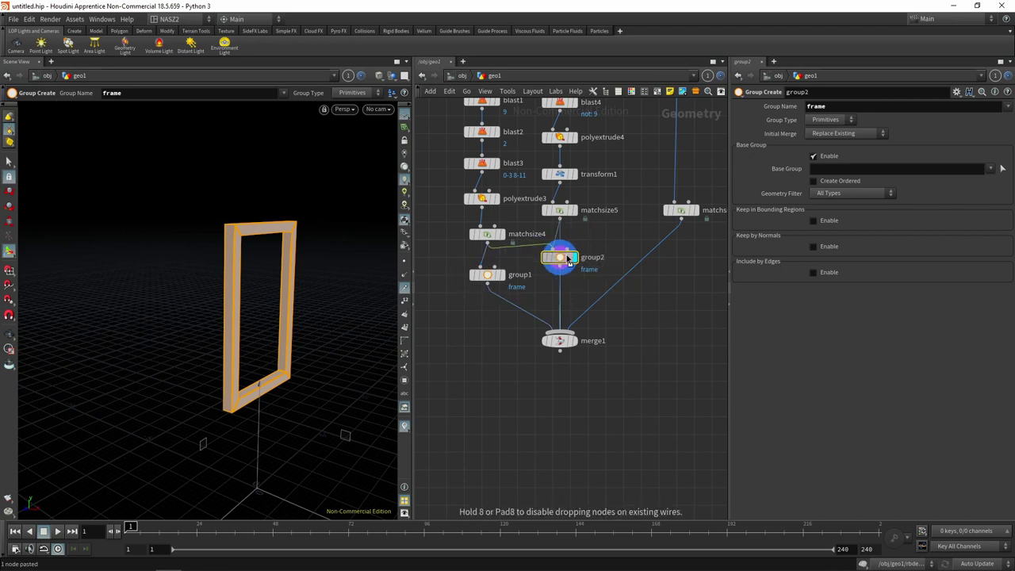
# Add Group copies on the panel and wall branches, named 'glass' and 'wall'
pyautogui.click(568, 259)
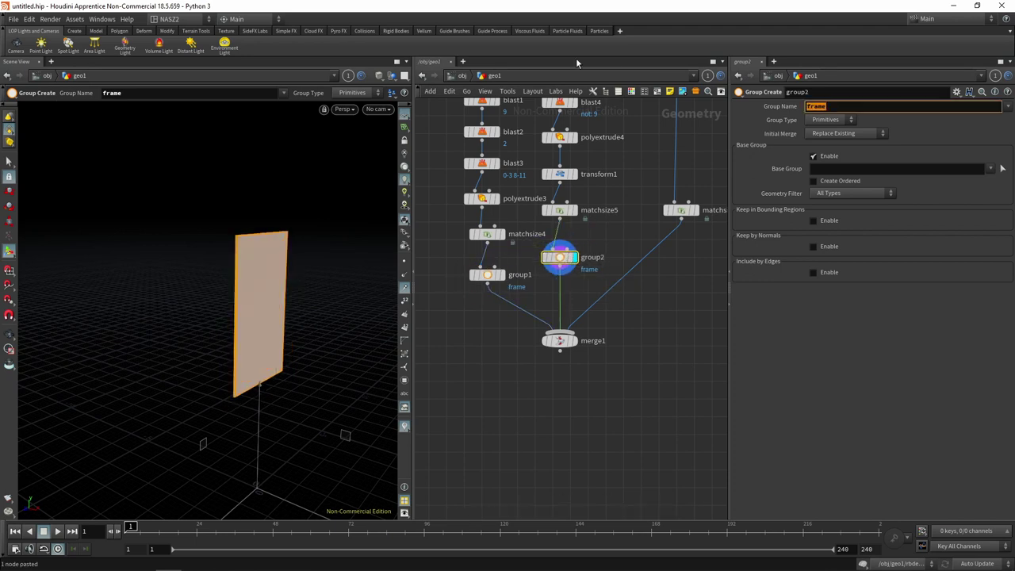
pyautogui.write('glass')
pyautogui.press('Return')
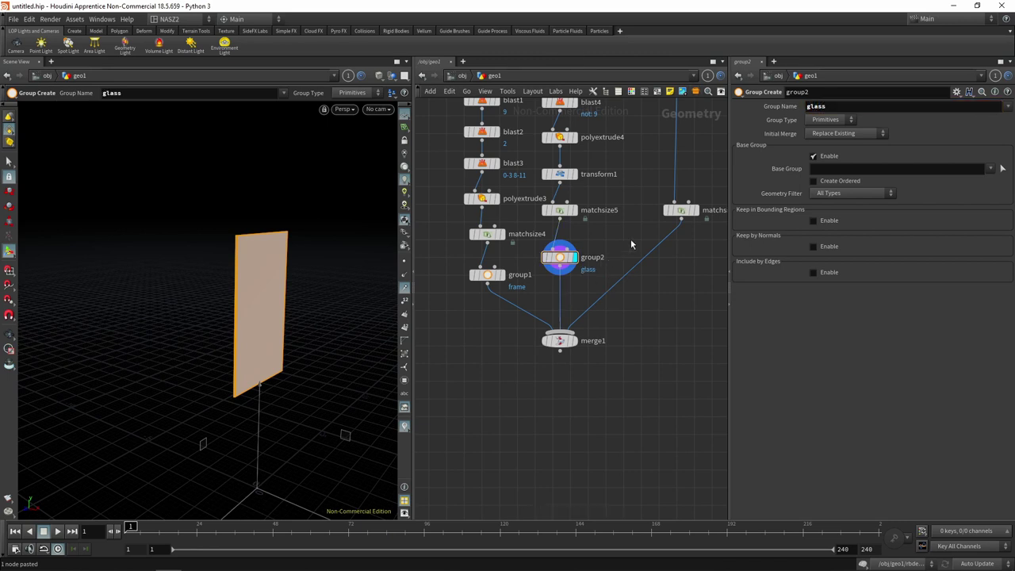
pyautogui.hotkey('ctrl', 'v')
pyautogui.click(656, 256)
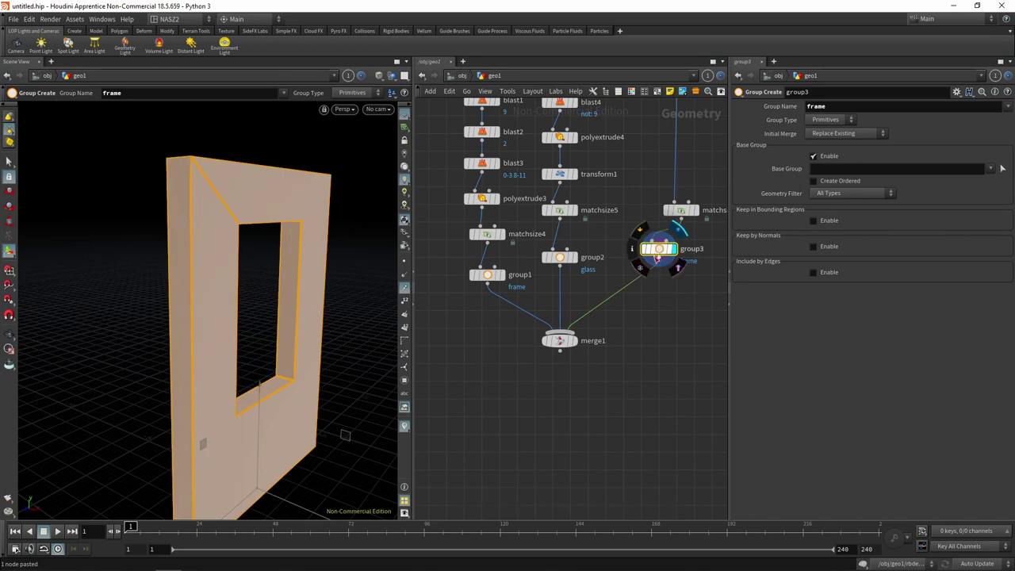
pyautogui.moveTo(656, 255); pyautogui.dragTo(673, 264)
pyautogui.write('wall')
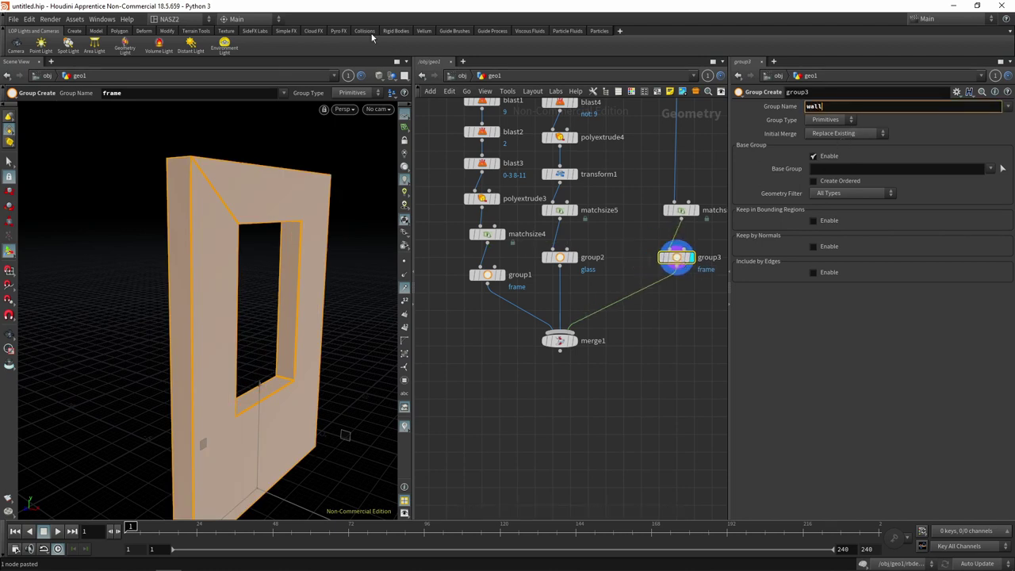
pyautogui.press('Return')
# Rename the three group nodes glassgroup, wallgroup and framegroup
pyautogui.doubleClick(593, 257)
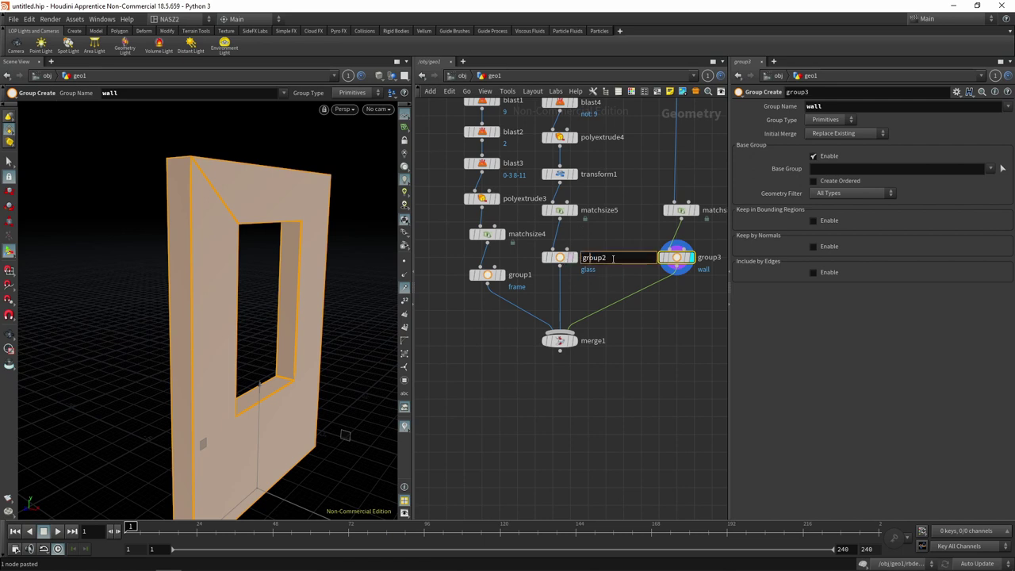
pyautogui.write('glass')
pyautogui.press('Return')
pyautogui.moveTo(646, 317); pyautogui.dragTo(508, 322, button='middle')
pyautogui.doubleClick(572, 261)
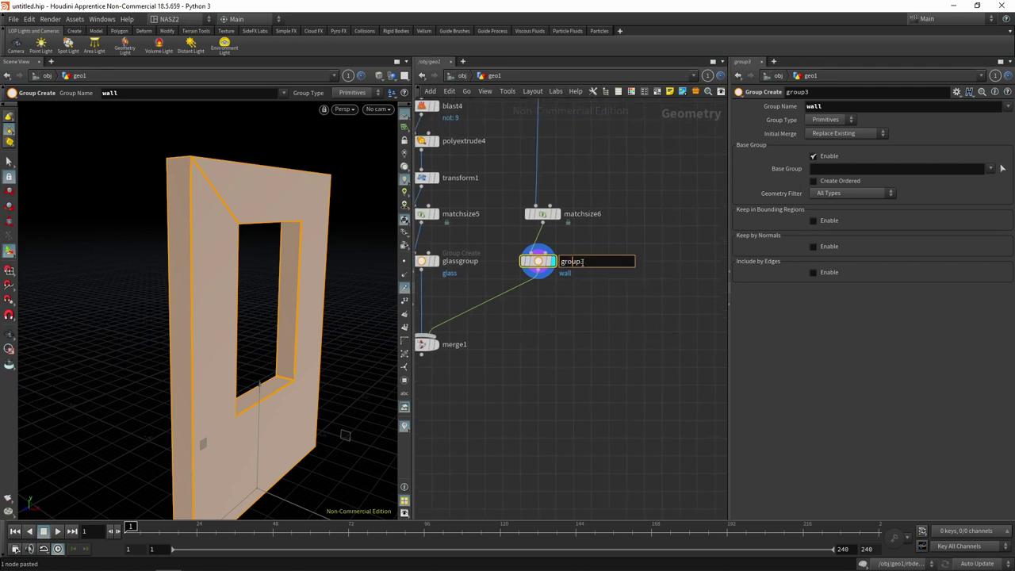
pyautogui.write('wall')
pyautogui.press('Return')
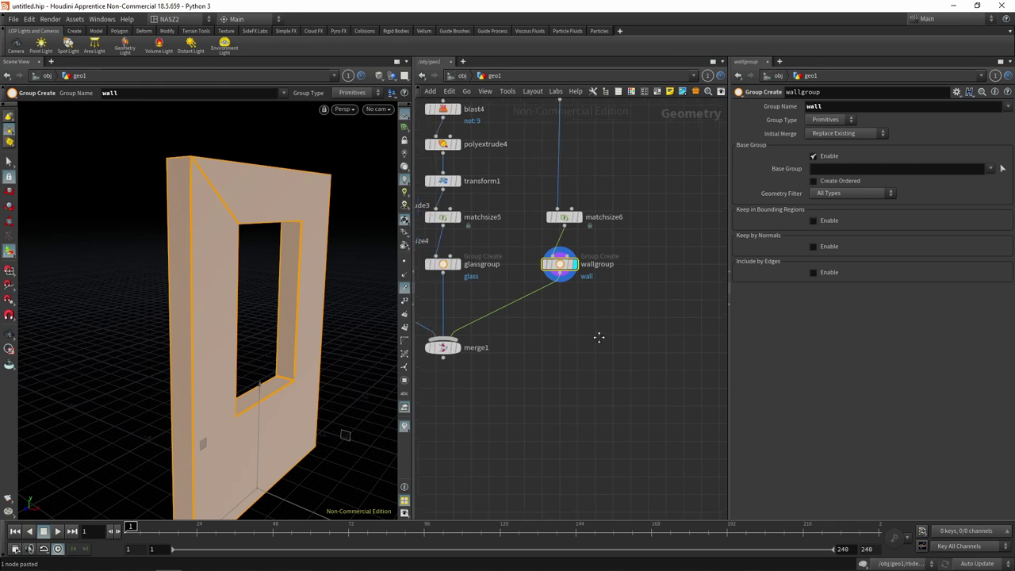
pyautogui.moveTo(476, 333); pyautogui.dragTo(678, 311, button='middle')
pyautogui.doubleClick(558, 260)
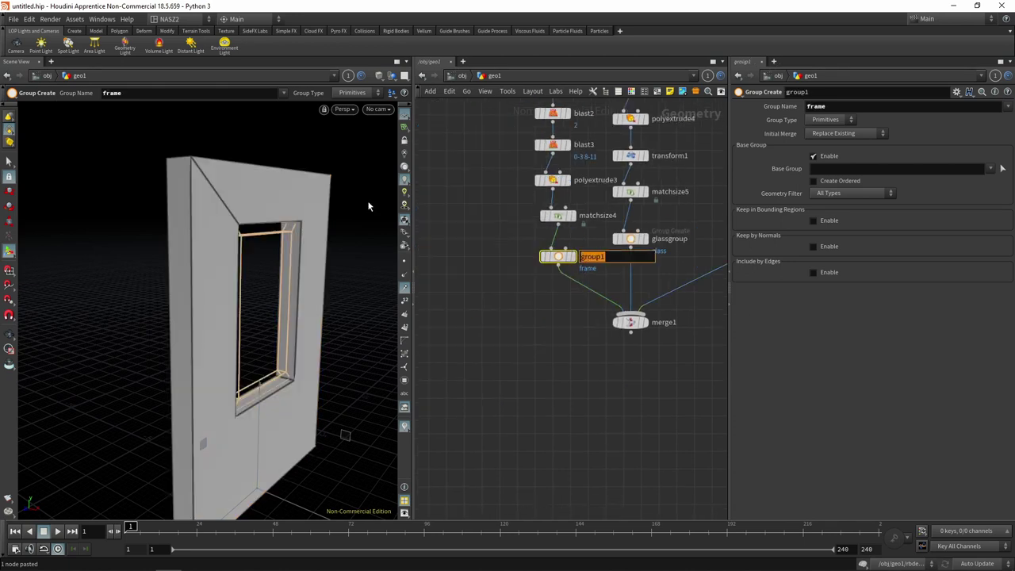
pyautogui.write('frame')
pyautogui.press('Return')
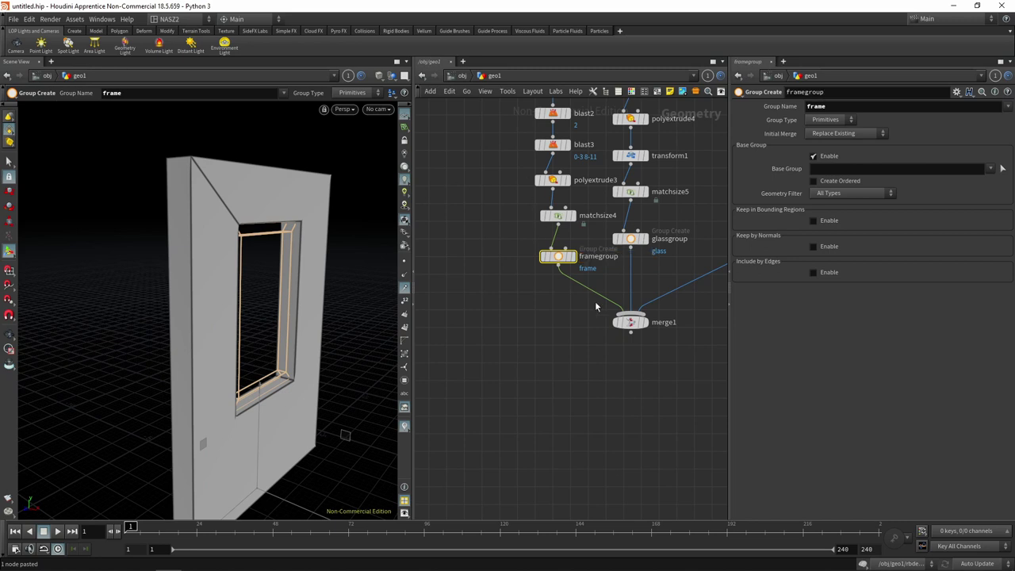
# Move wallgroup level with framegroup and glassgroup, then nudge merge1 into place
pyautogui.moveTo(596, 307); pyautogui.dragTo(454, 354, button='middle')
pyautogui.moveTo(487, 286); pyautogui.dragTo(493, 303)
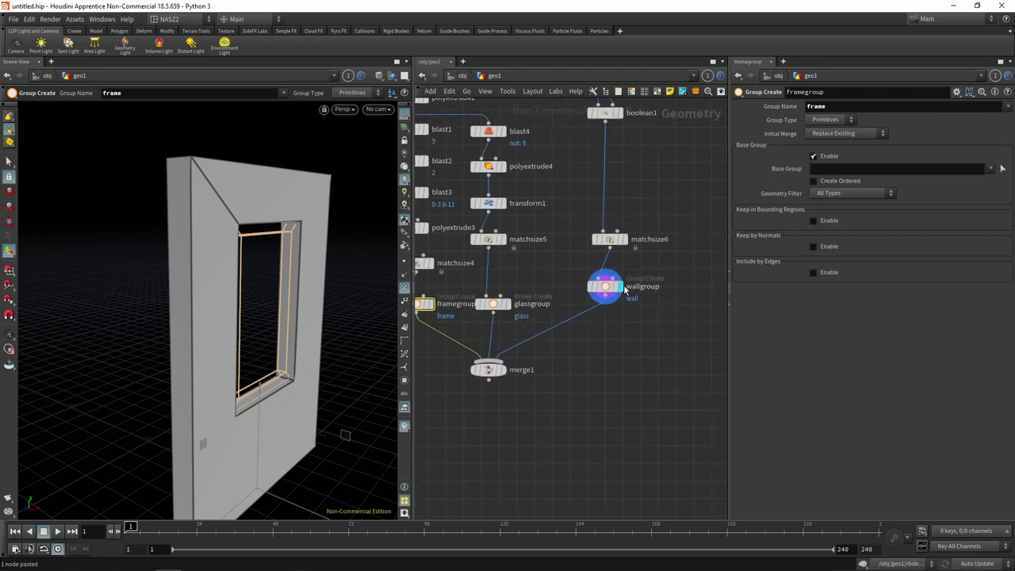
pyautogui.moveTo(623, 291); pyautogui.dragTo(624, 307)
pyautogui.moveTo(558, 223); pyautogui.dragTo(602, 267, button='middle')
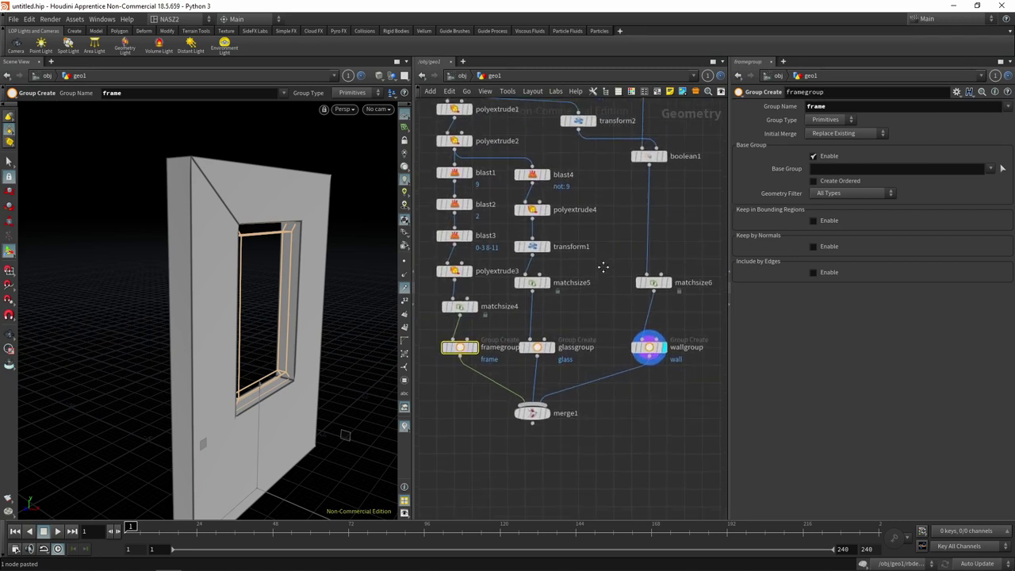
pyautogui.scroll(-4, 555, 317)
pyautogui.scroll(2, 539, 357)
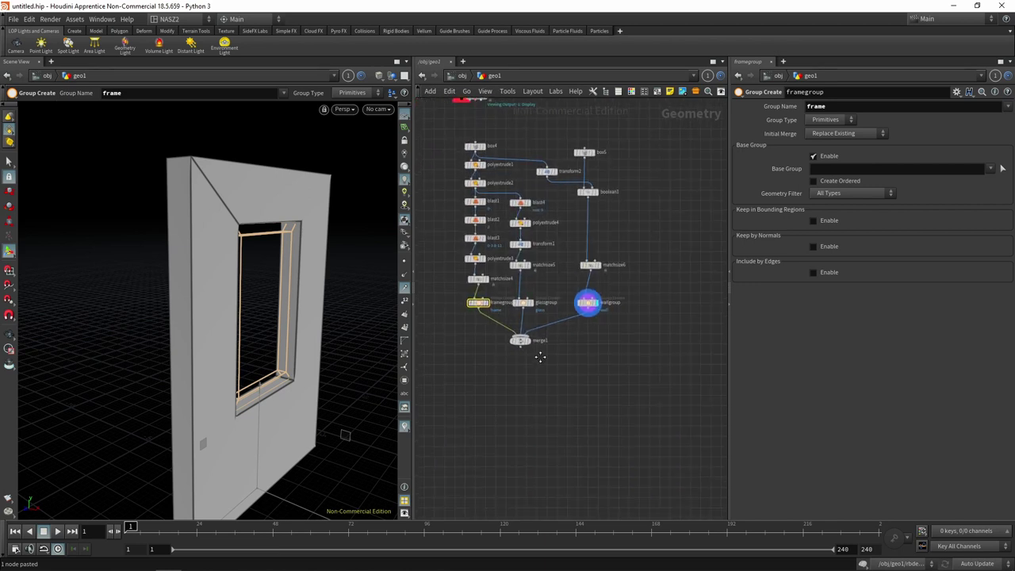
pyautogui.scroll(4, 539, 357)
pyautogui.moveTo(553, 221); pyautogui.dragTo(558, 224)
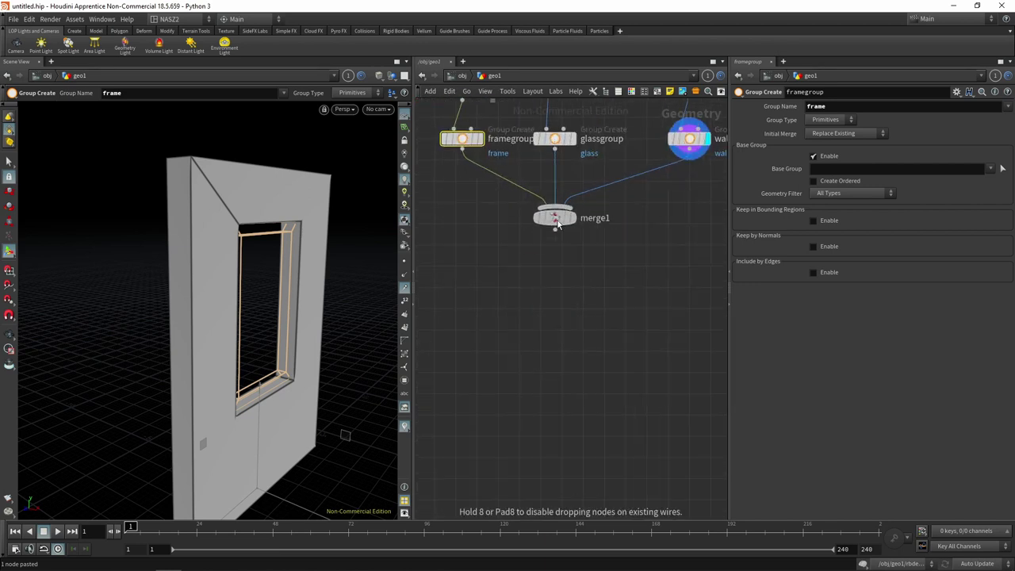
# Add an RBD Material Fracture below merge1, display it, and orbit to face the wall
pyautogui.press('Tab')
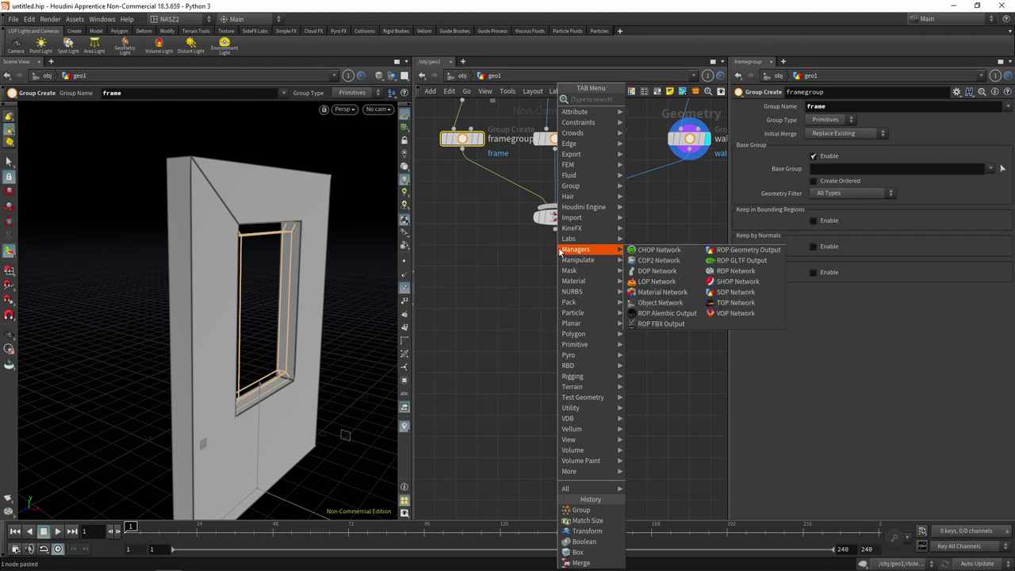
pyautogui.write('rbd')
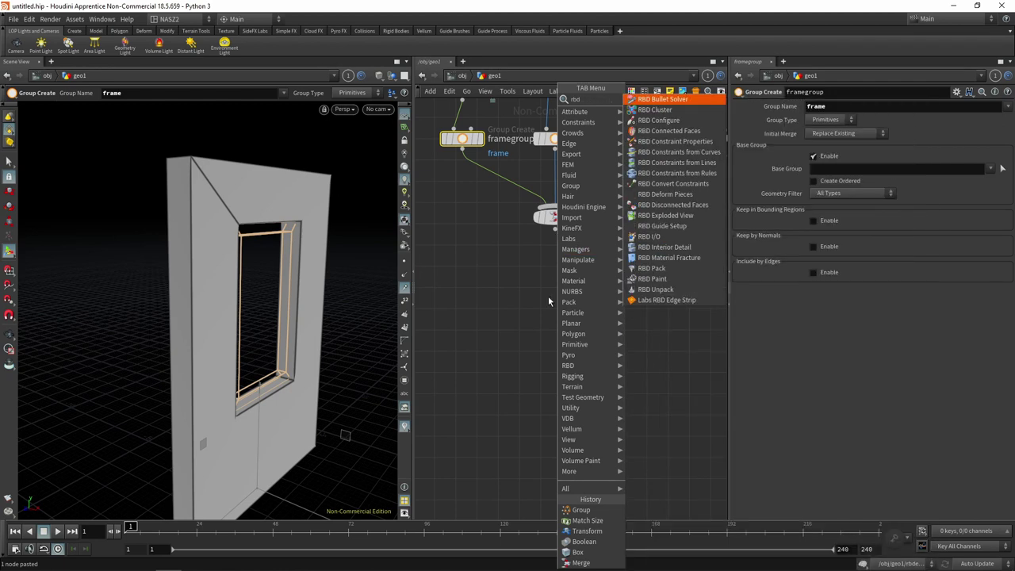
pyautogui.write(' mat')
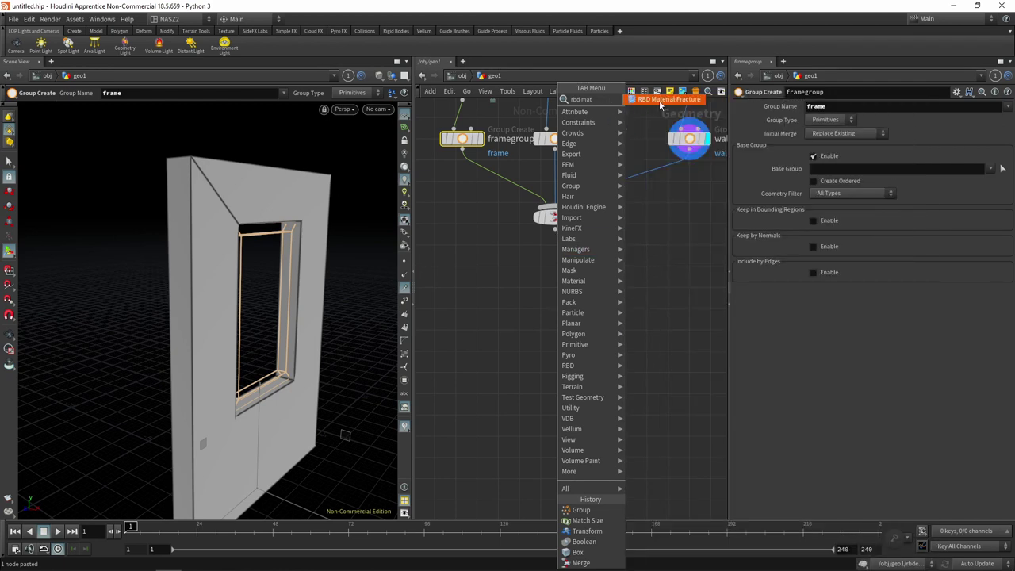
pyautogui.click(661, 101)
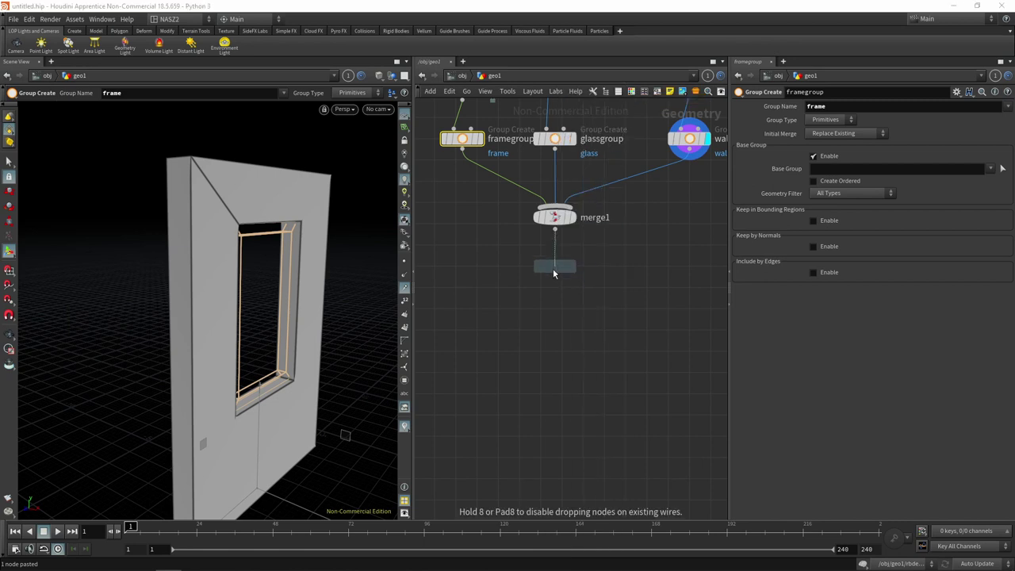
pyautogui.click(555, 268)
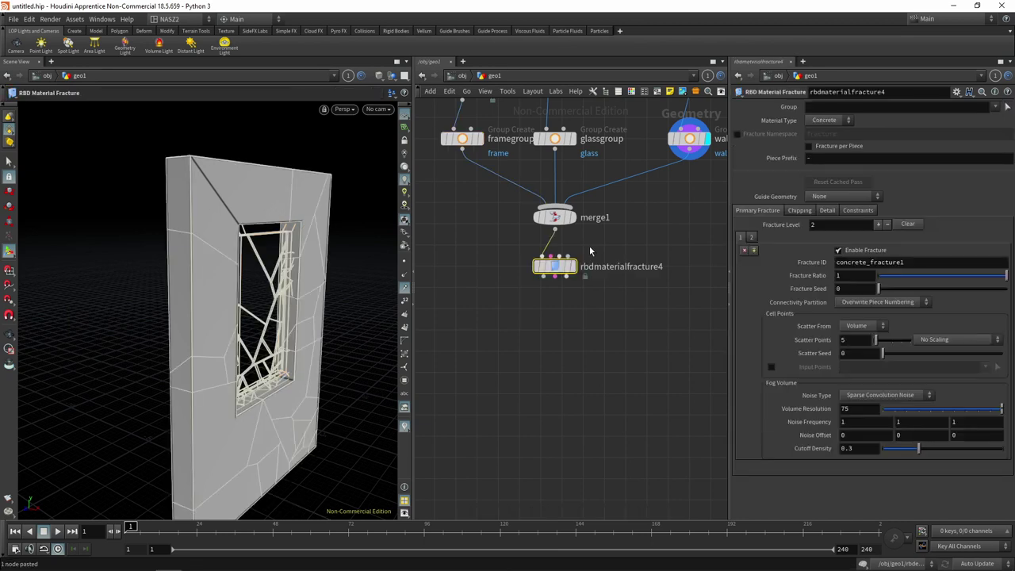
pyautogui.click(574, 268)
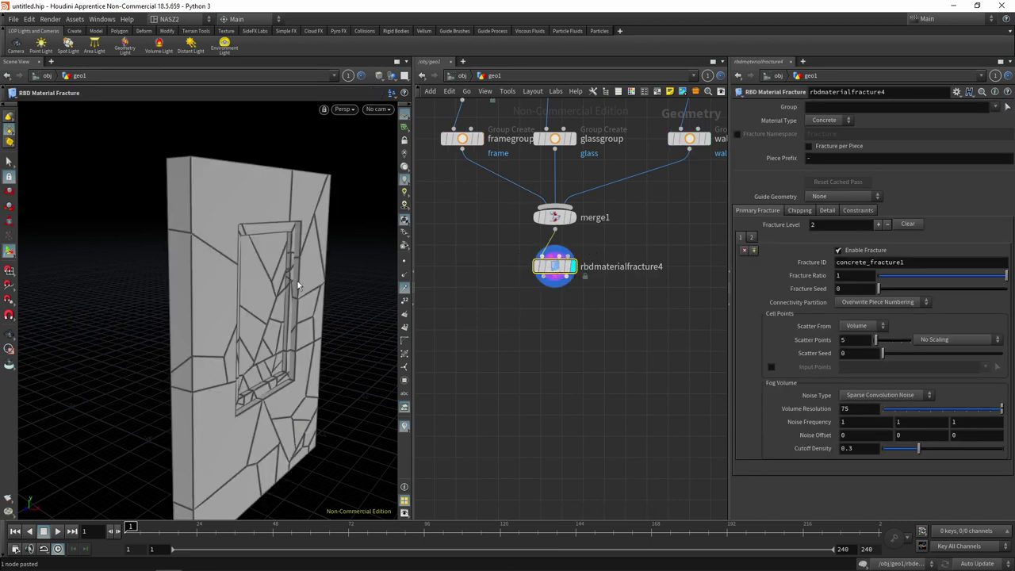
pyautogui.moveTo(182, 237)
pyautogui.mouseDown()
pyautogui.moveTo(290, 226)
pyautogui.moveTo(242, 236)
pyautogui.mouseUp()
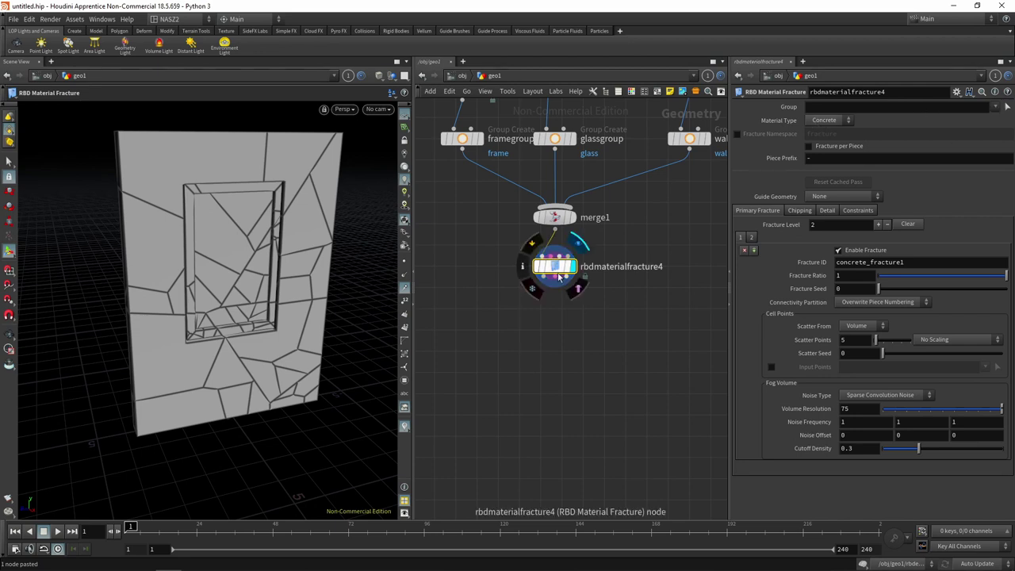
# Move the fracture node left and recenter the network view on it
pyautogui.moveTo(554, 266); pyautogui.dragTo(450, 282)
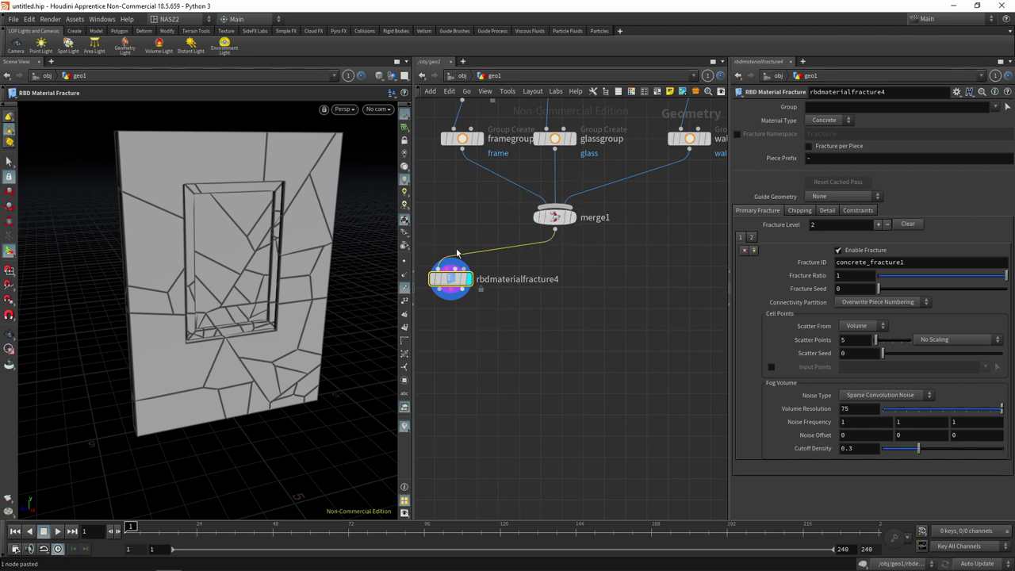
pyautogui.moveTo(516, 263); pyautogui.dragTo(538, 263, button='middle')
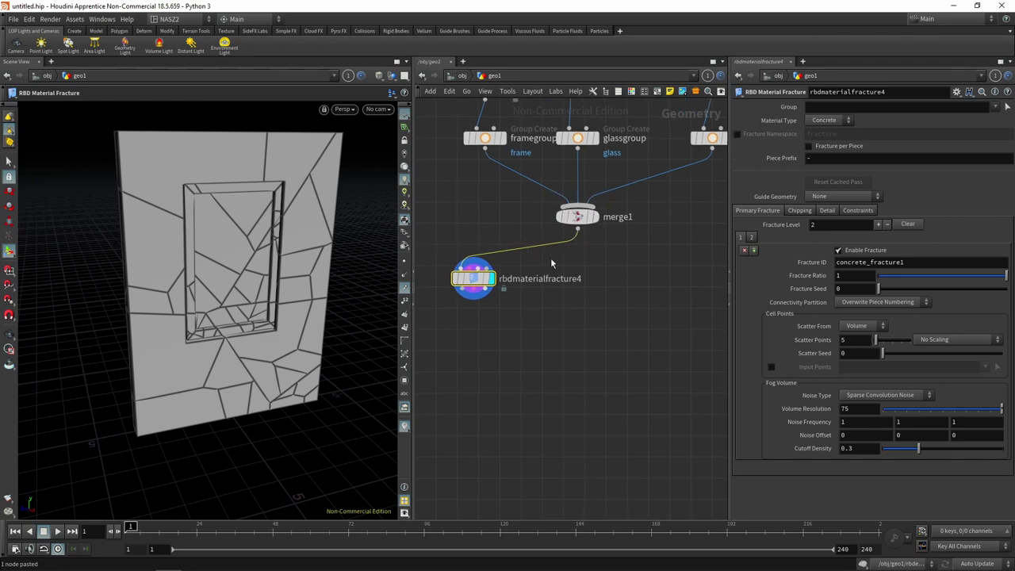
pyautogui.moveTo(507, 229); pyautogui.dragTo(474, 196, button='middle')
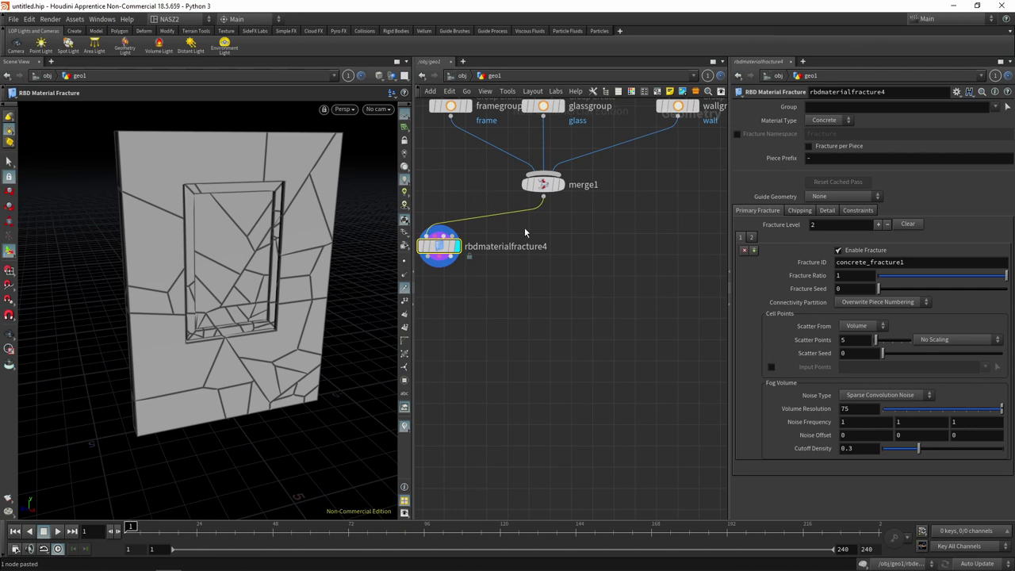
pyautogui.moveTo(446, 247)
pyautogui.mouseDown(button='middle')
pyautogui.moveTo(504, 239)
pyautogui.moveTo(501, 273)
pyautogui.mouseUp(button='middle')
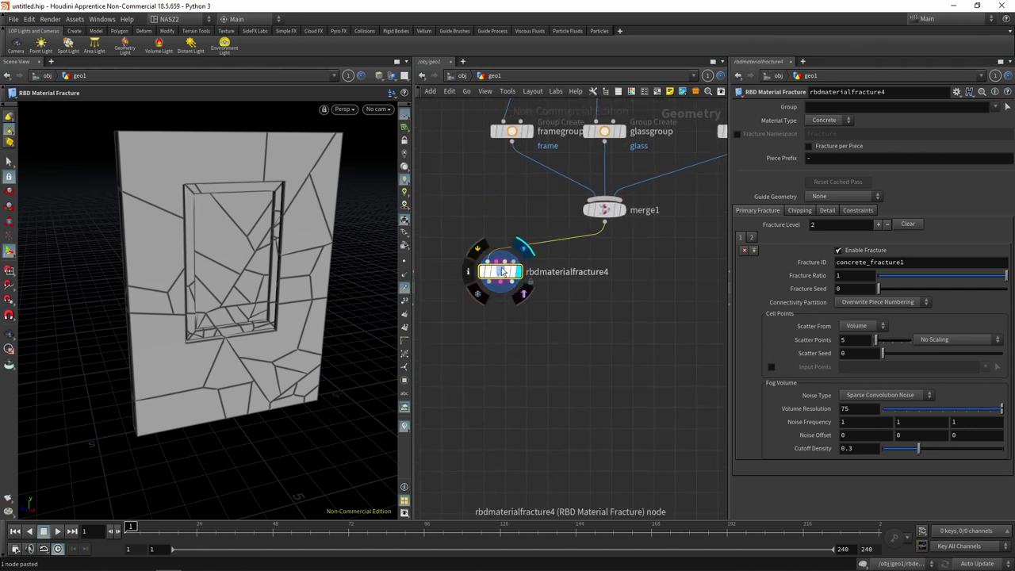
# Insert a Split node set to the frame group between merge1 and rbdmaterialfracture4
pyautogui.press('Tab')
pyautogui.write('split')
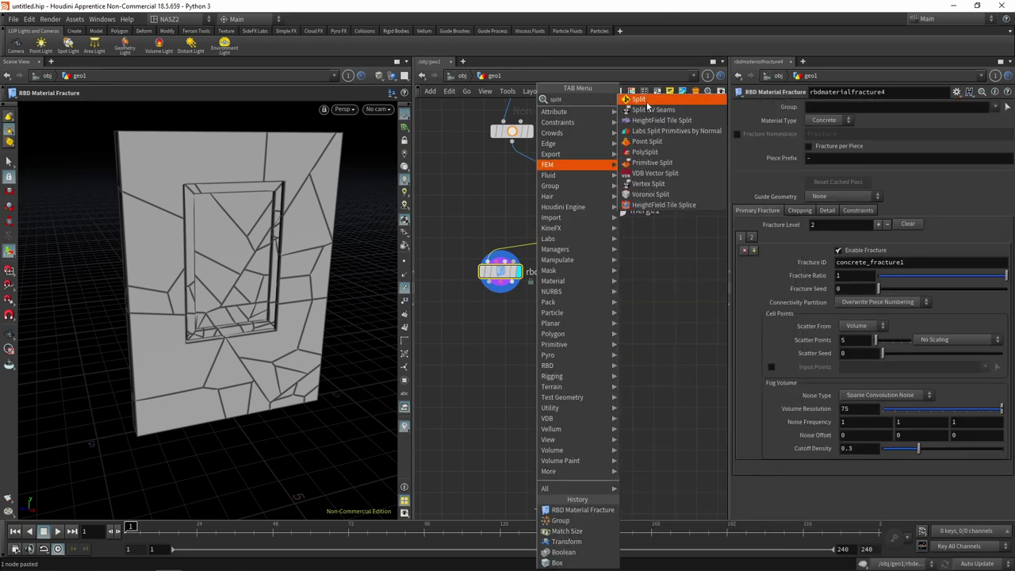
pyautogui.press('Return')
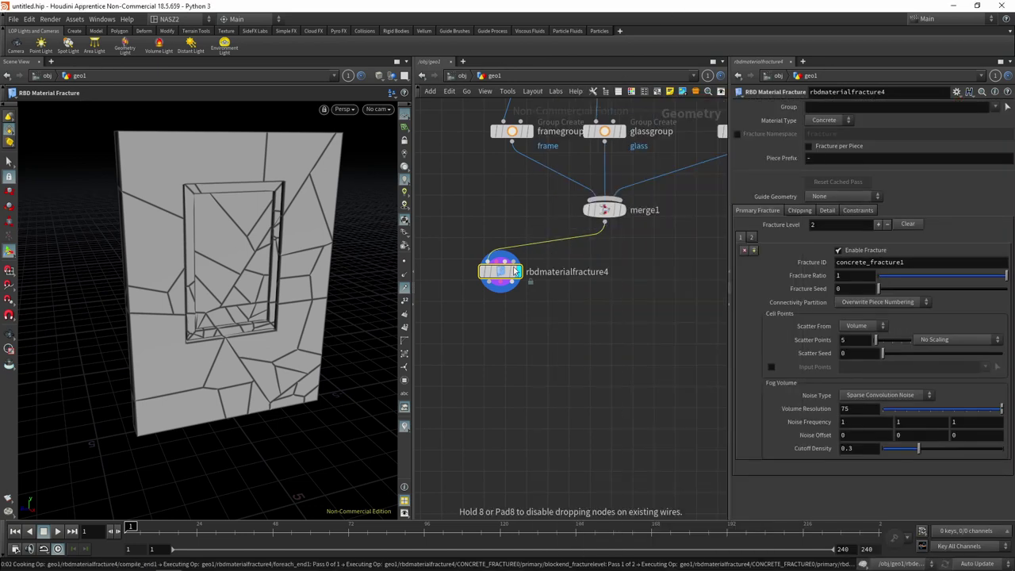
pyautogui.click(553, 259)
pyautogui.moveTo(548, 266); pyautogui.dragTo(501, 267)
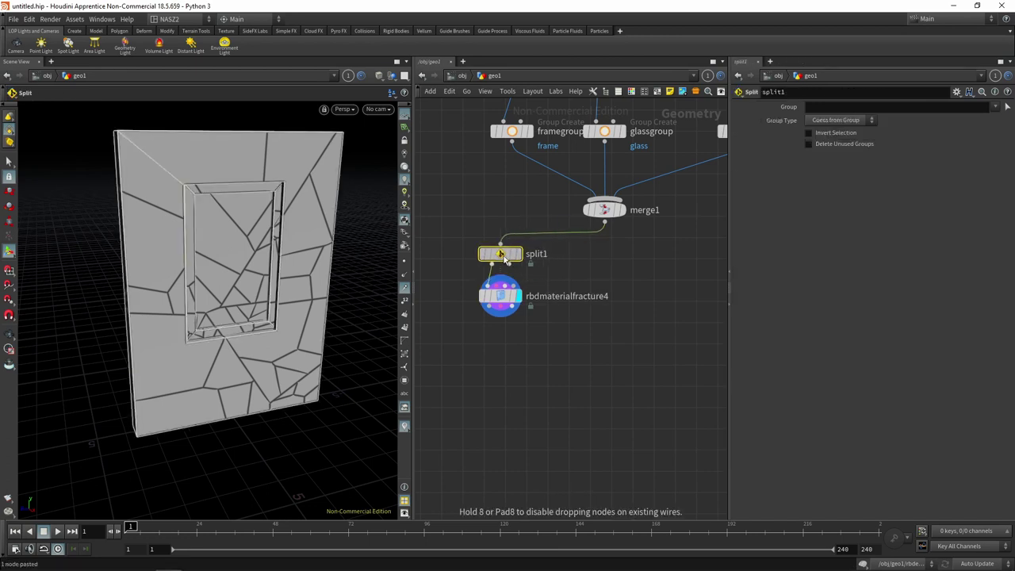
pyautogui.click(994, 108)
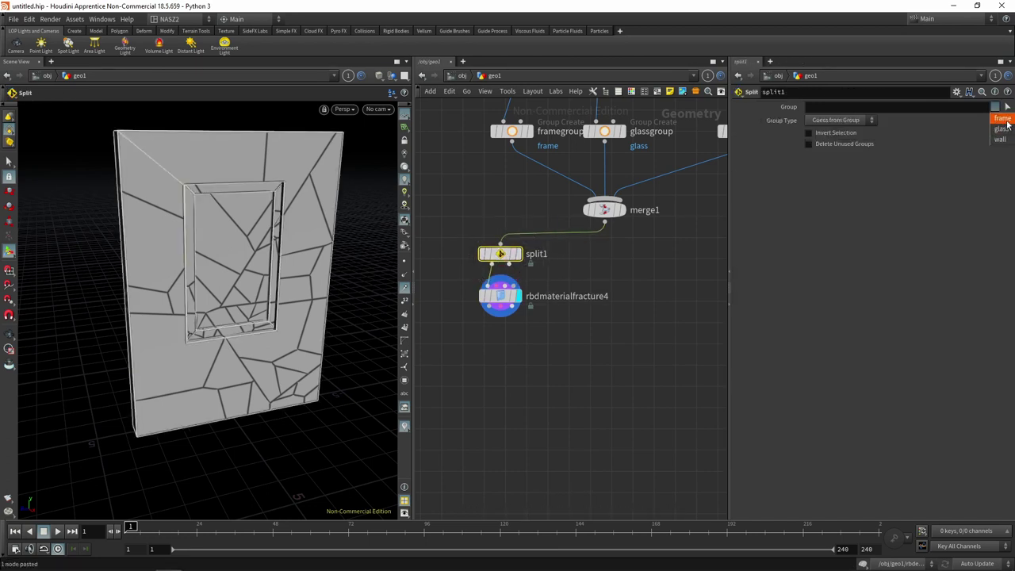
pyautogui.click(1003, 119)
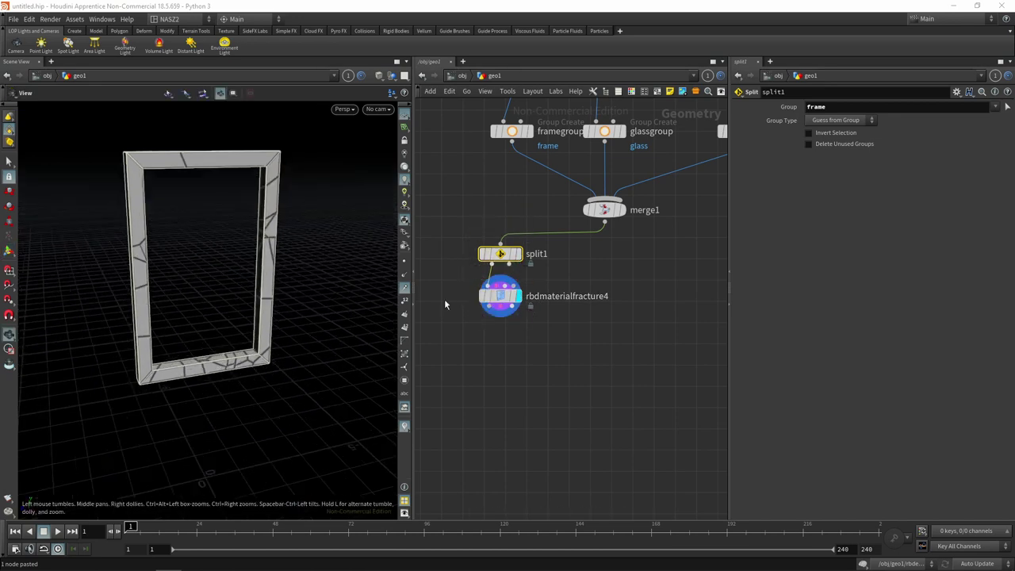
# Set rbdmaterialfracture4's Material Type to Wood
pyautogui.click(487, 300)
pyautogui.click(830, 120)
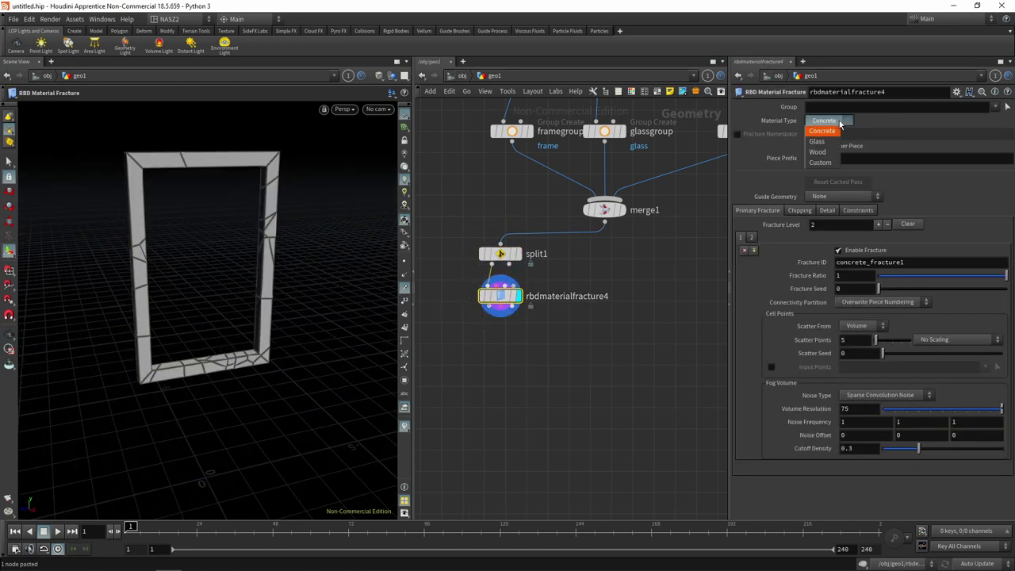
pyautogui.click(820, 151)
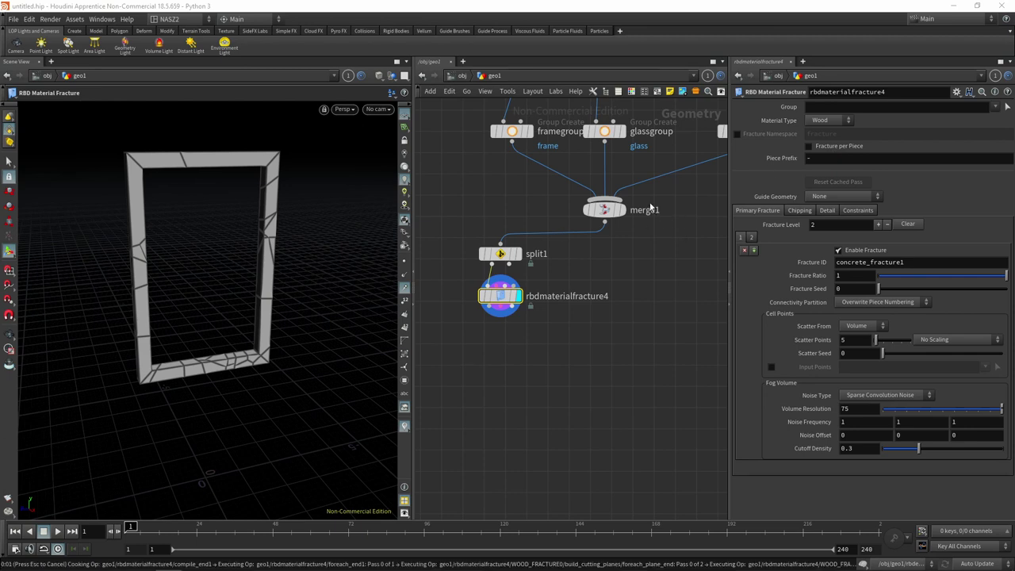
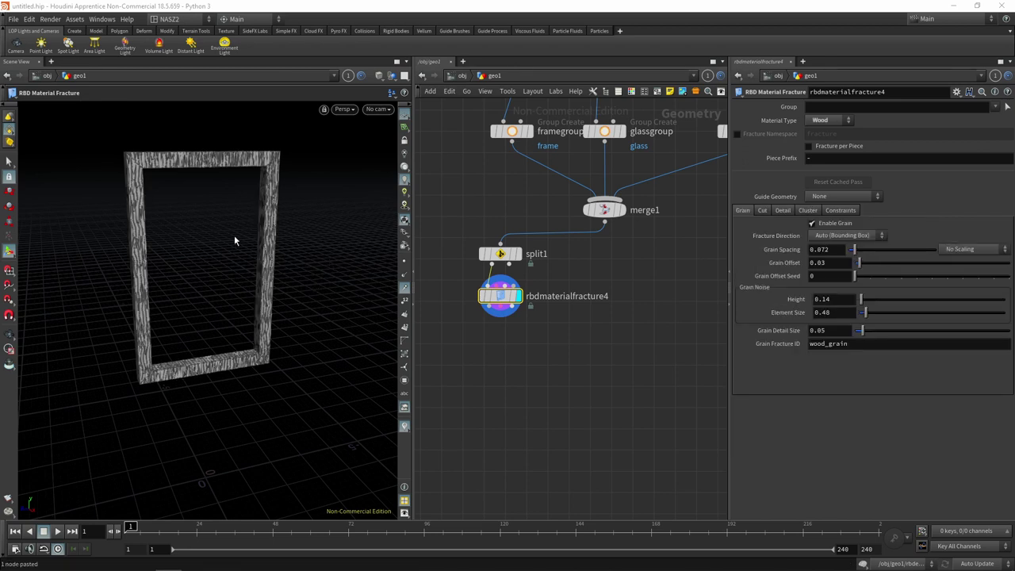
# Orbit and zoom the viewport to inspect the wood-fractured window frame up close
pyautogui.press('Escape')
pyautogui.moveTo(204, 261)
pyautogui.mouseDown()
pyautogui.moveTo(246, 224)
pyautogui.moveTo(204, 249)
pyautogui.moveTo(215, 264)
pyautogui.moveTo(192, 199)
pyautogui.moveTo(140, 206)
pyautogui.moveTo(205, 212)
pyautogui.moveTo(220, 230)
pyautogui.moveTo(238, 222)
pyautogui.mouseUp()
pyautogui.scroll(5, 243, 221)
pyautogui.scroll(-5, 230, 222)
pyautogui.scroll(4, 254, 242)
pyautogui.scroll(-4, 225, 257)
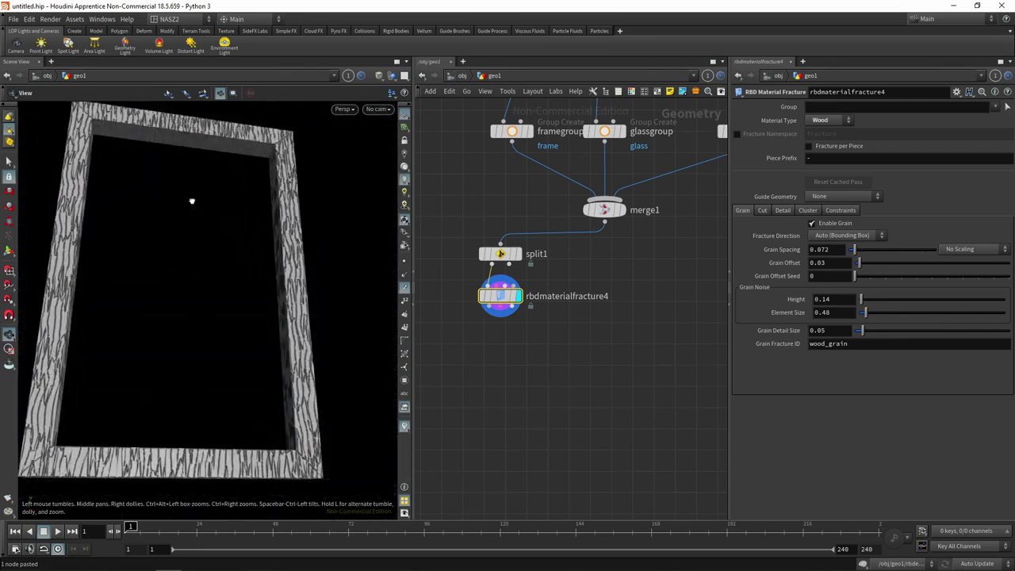
pyautogui.scroll(-3, 141, 206)
pyautogui.scroll(4, 205, 212)
pyautogui.press('Return')
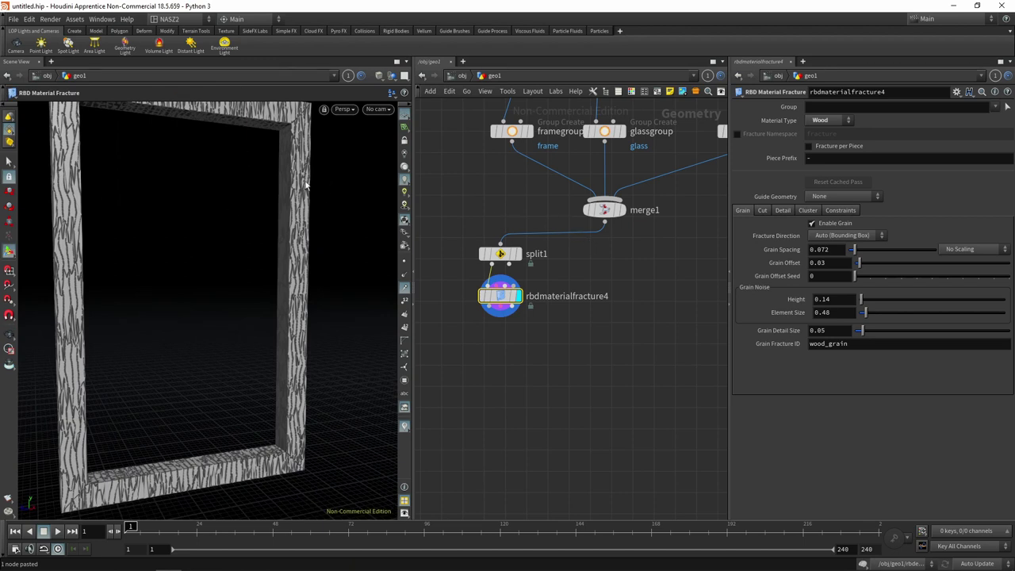
# Show rbdmaterialfracture4's cut settings: spacing 0.4945, offset 0.55, noise height 1.05
pyautogui.click(761, 210)
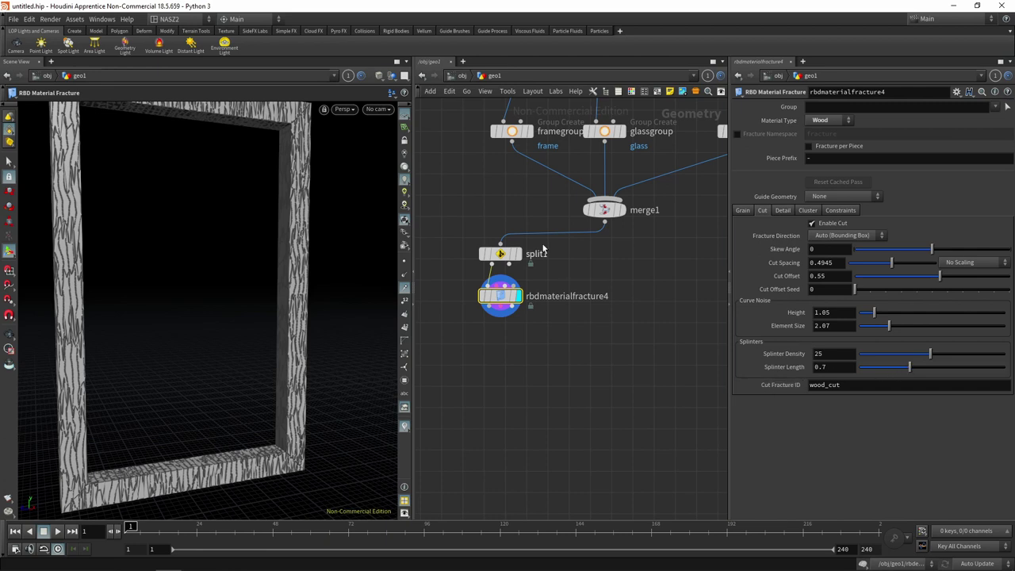
pyautogui.click(781, 210)
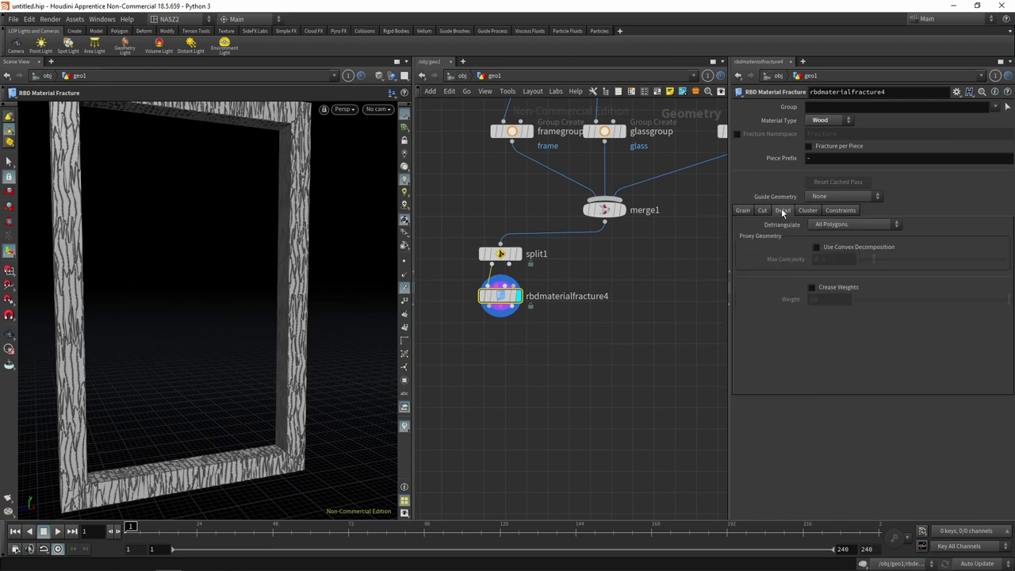
pyautogui.click(761, 210)
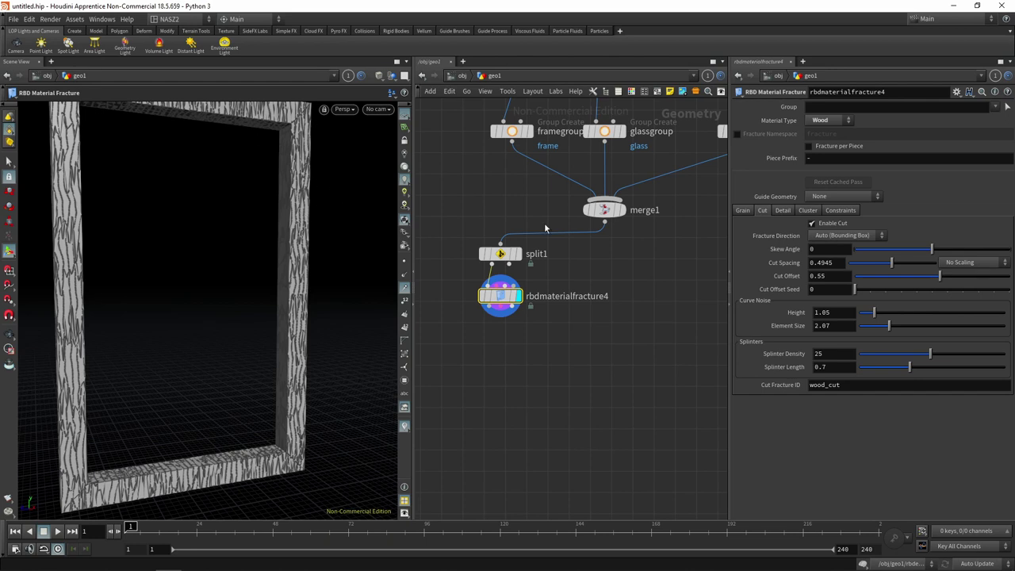
pyautogui.moveTo(545, 227); pyautogui.dragTo(479, 229, button='middle')
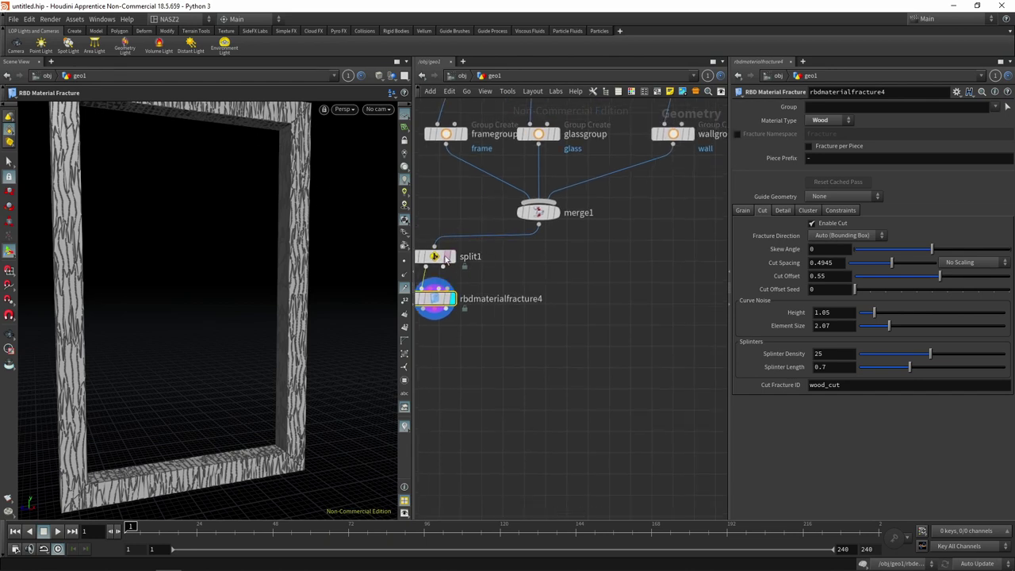
# Duplicate split1 as split2 wired to merge1 and display its output
pyautogui.click(446, 258)
pyautogui.hotkey('ctrl', 'c')
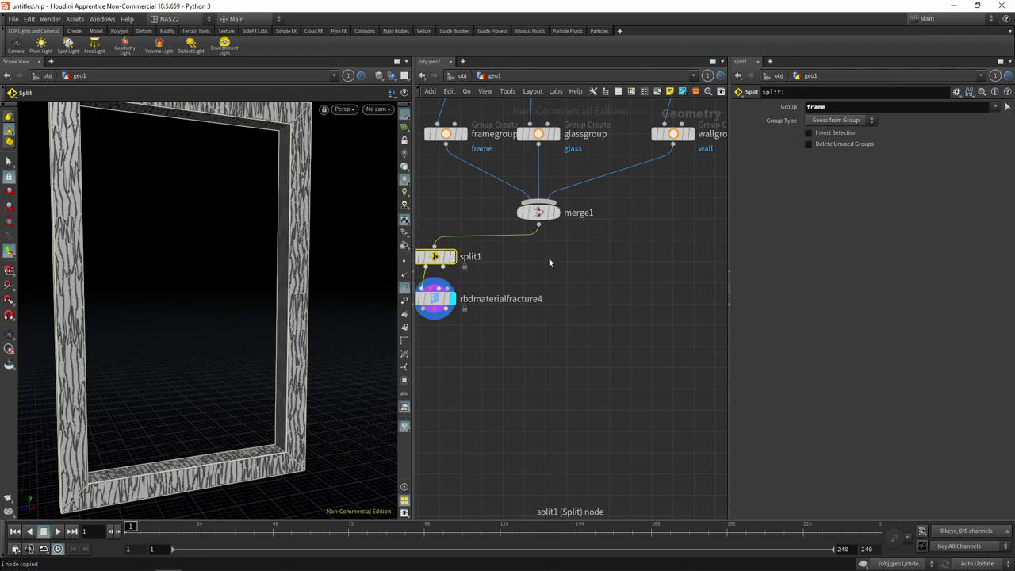
pyautogui.click(535, 267)
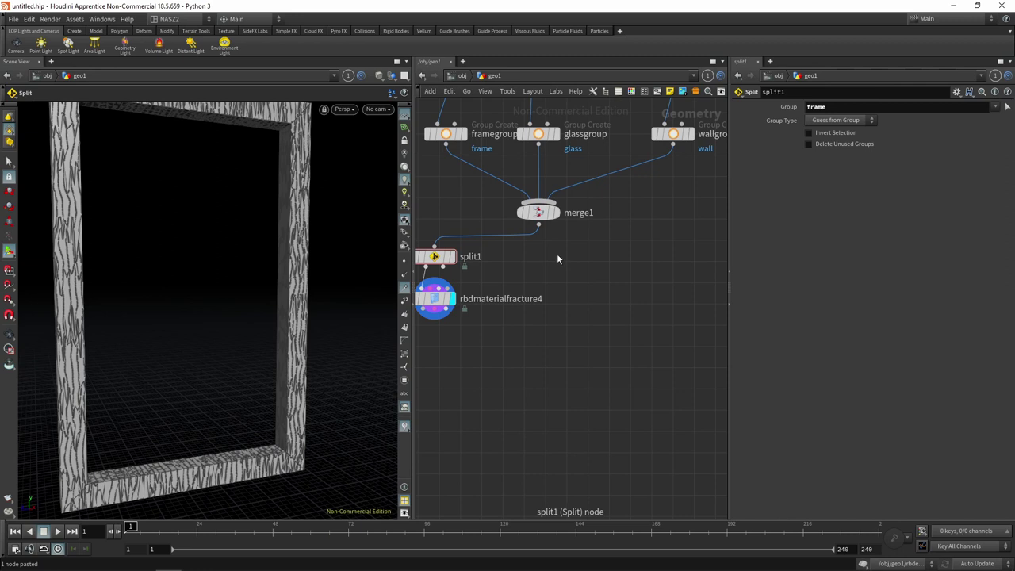
pyautogui.hotkey('ctrl', 'v')
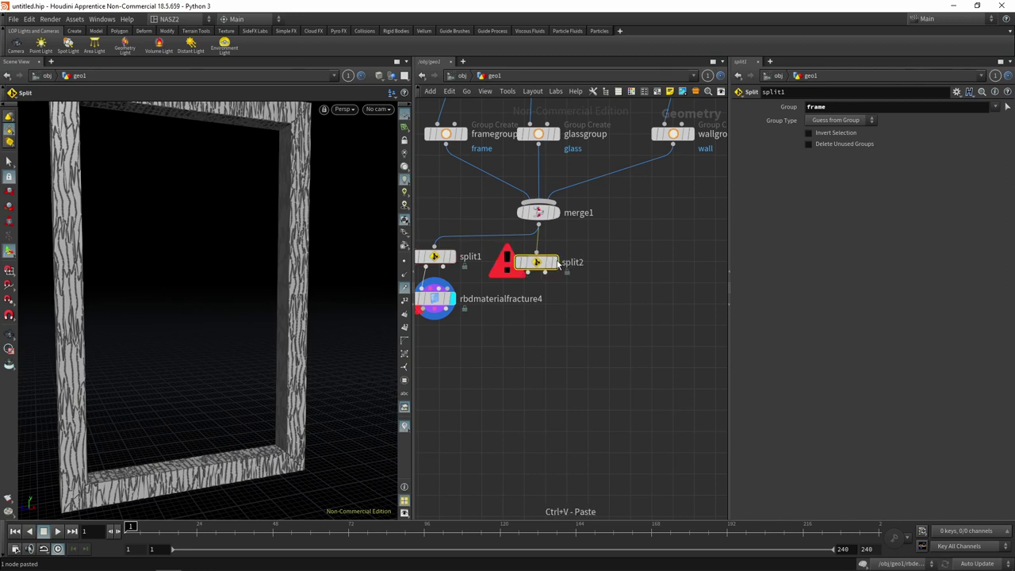
pyautogui.moveTo(557, 264); pyautogui.dragTo(560, 264)
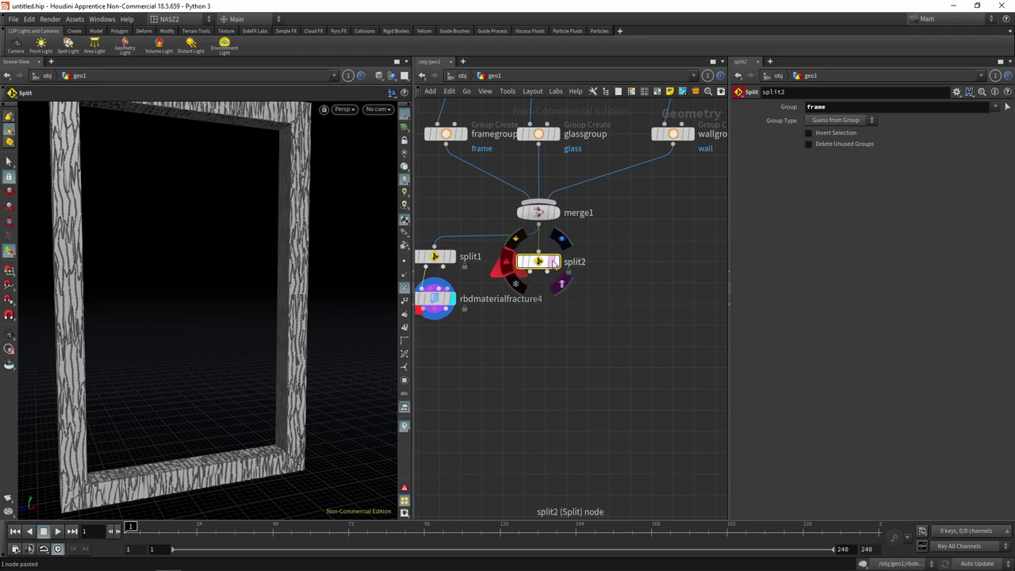
pyautogui.click(539, 265)
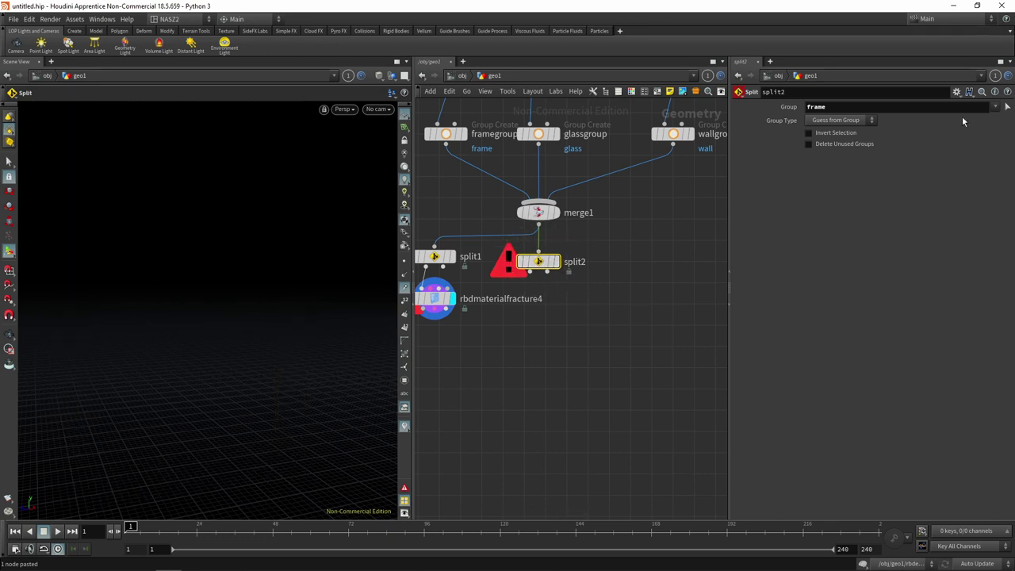
# Restrict split2's group to glass only, then paste a copy as split3
pyautogui.click(994, 106)
pyautogui.press('Escape')
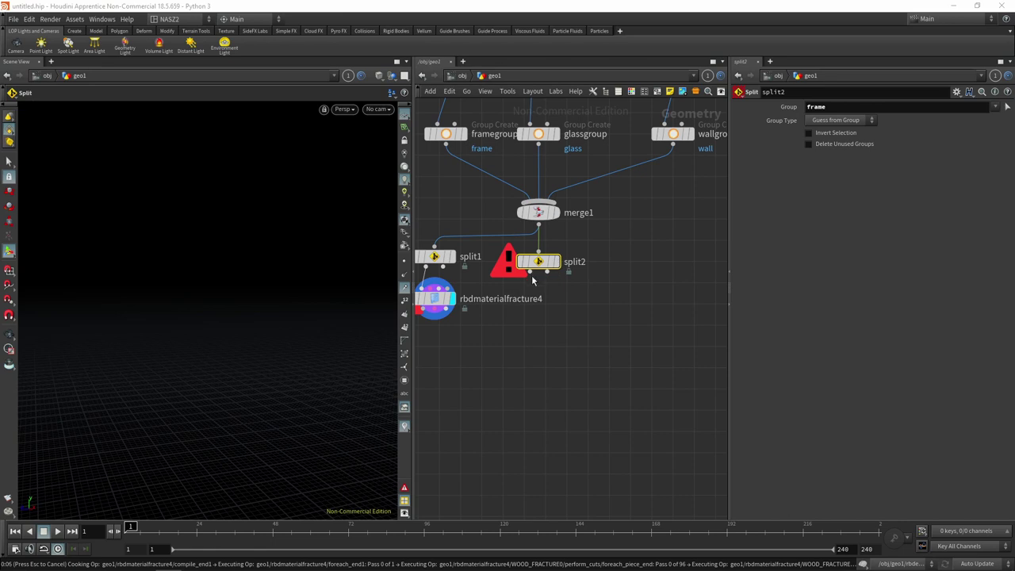
pyautogui.write('glass')
pyautogui.press('Escape')
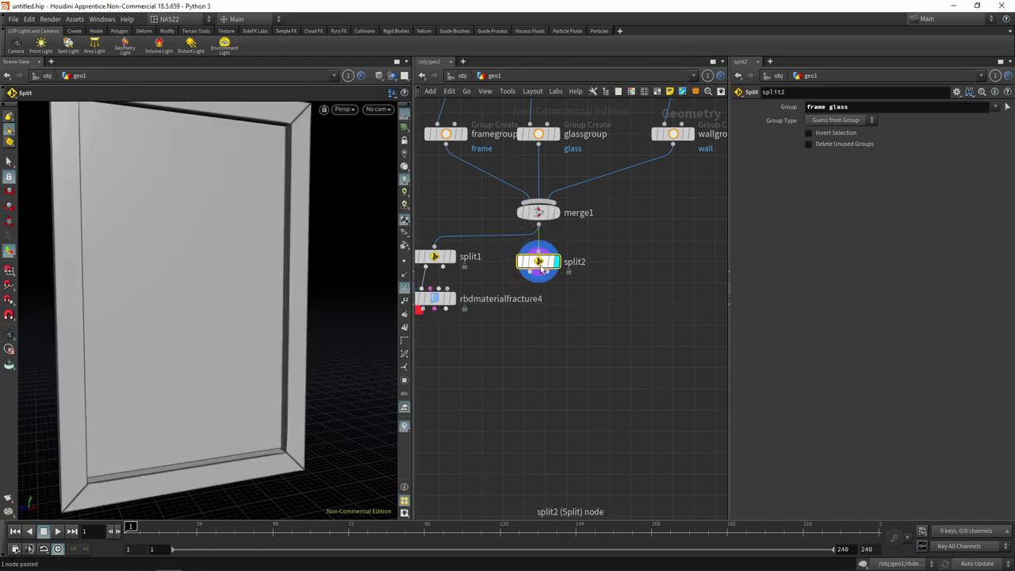
pyautogui.doubleClick(828, 107)
pyautogui.press('BackSpace')
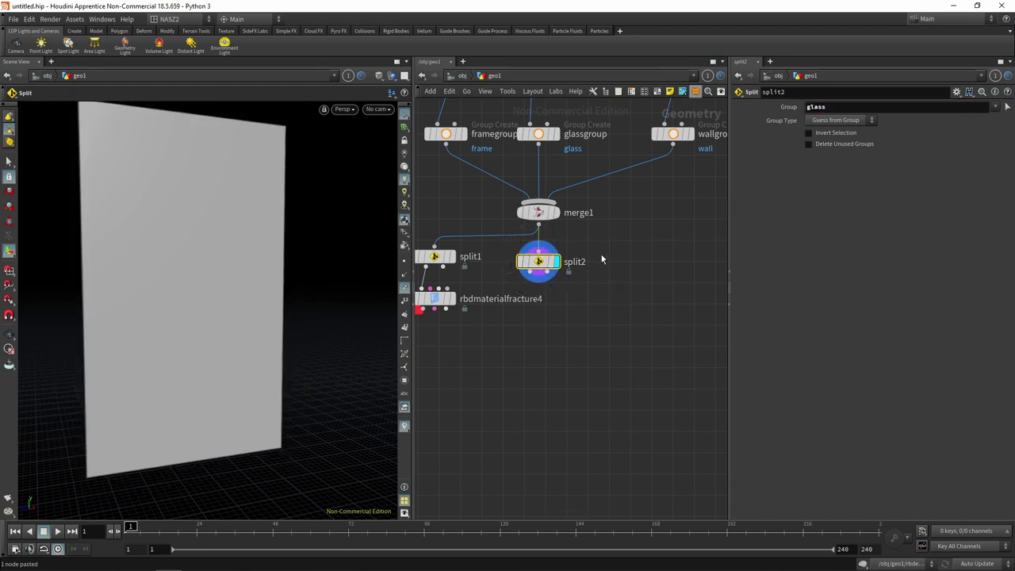
pyautogui.hotkey('ctrl', 'c')
pyautogui.hotkey('ctrl', 'v')
# Place split3 and set its group to wall
pyautogui.click(631, 264)
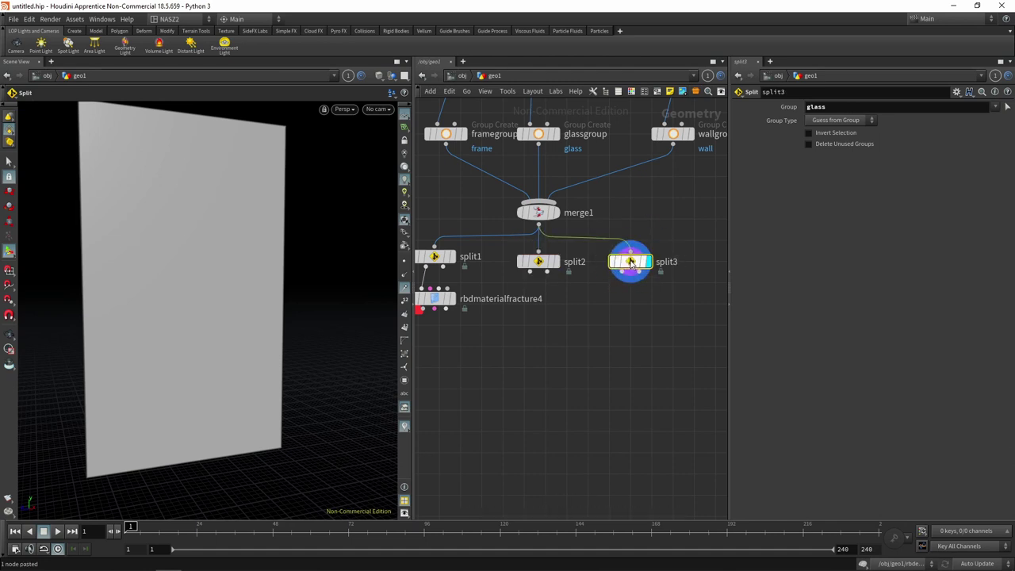
pyautogui.click(987, 106)
pyautogui.press('BackSpace')
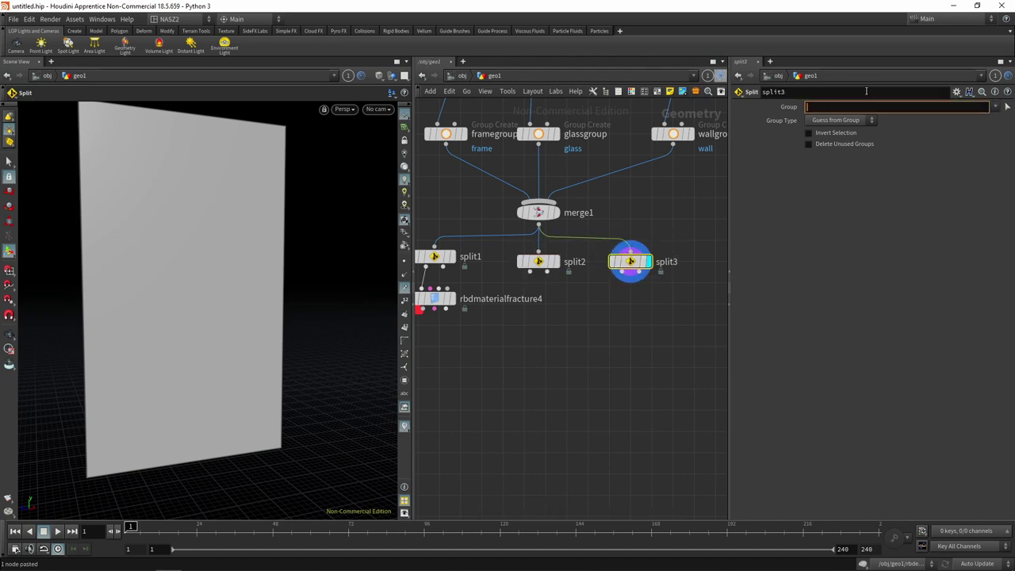
pyautogui.write('wall')
pyautogui.press('Return')
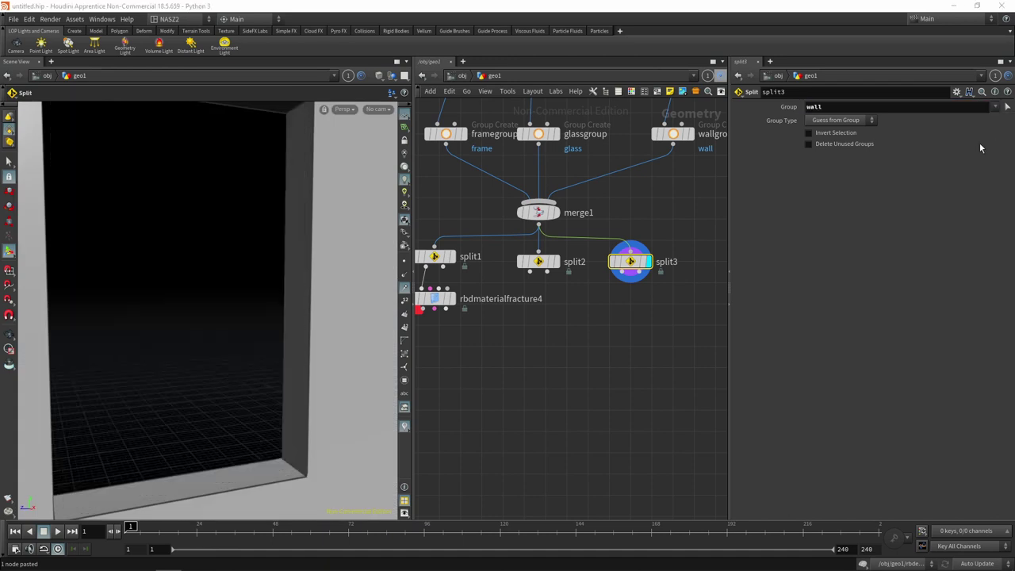
# Display split1's frame output again and pan the network to the split nodes
pyautogui.click(555, 261)
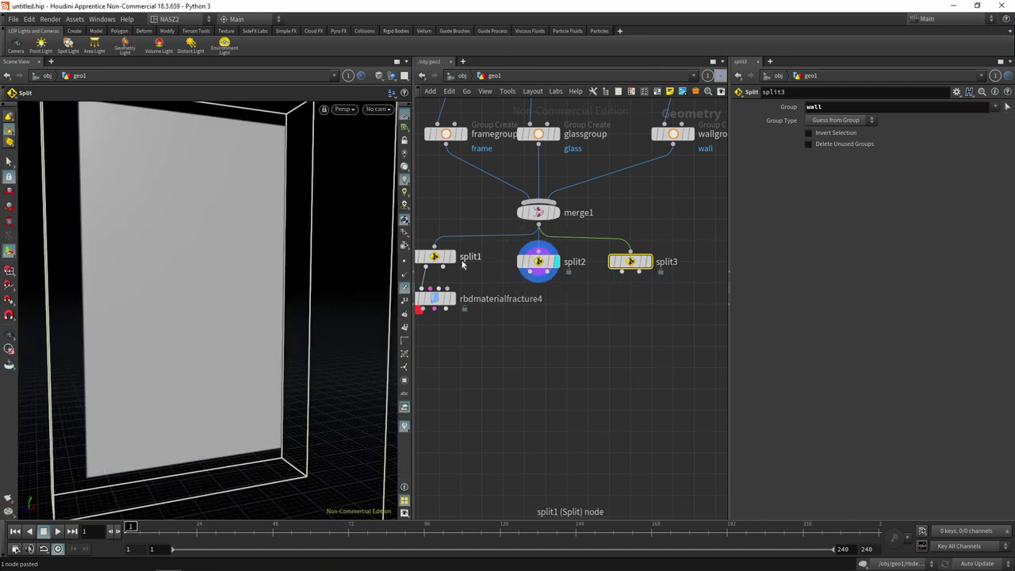
pyautogui.click(453, 257)
pyautogui.moveTo(635, 188); pyautogui.dragTo(609, 293, button='middle')
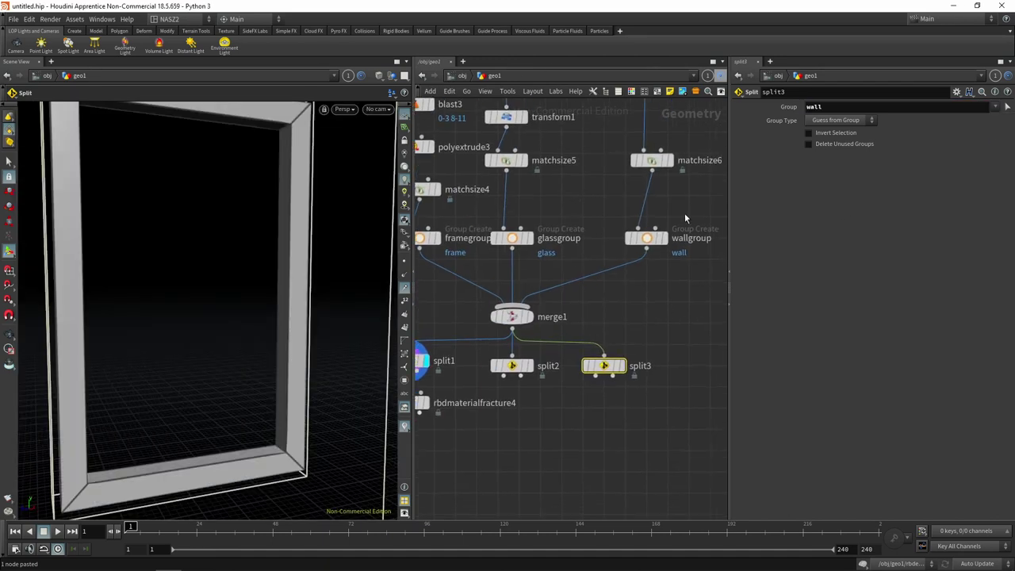
pyautogui.moveTo(555, 441); pyautogui.dragTo(563, 322, button='middle')
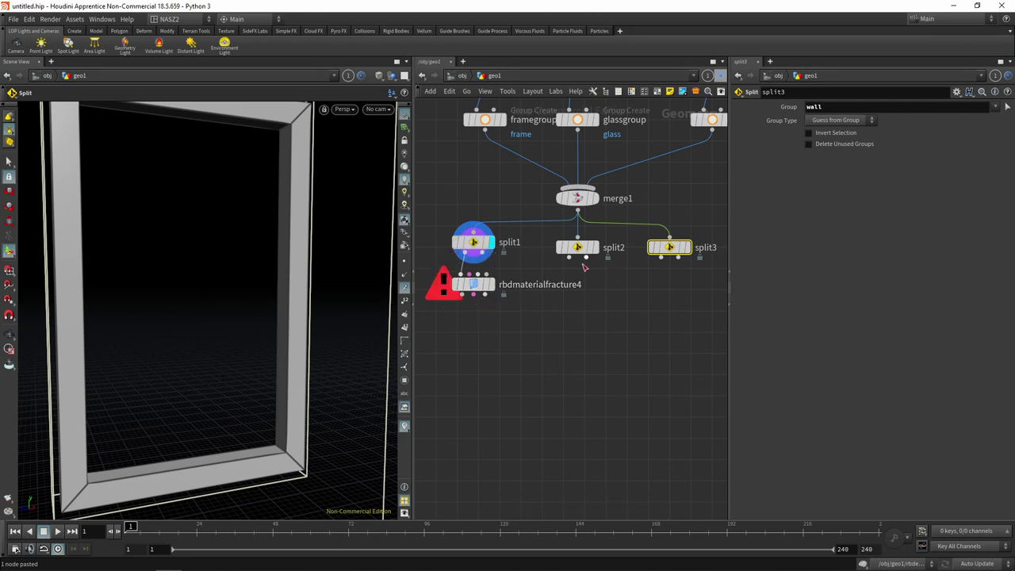
# Add an RBD Material Fracture under split2 with material type Glass and display it
pyautogui.click(568, 260)
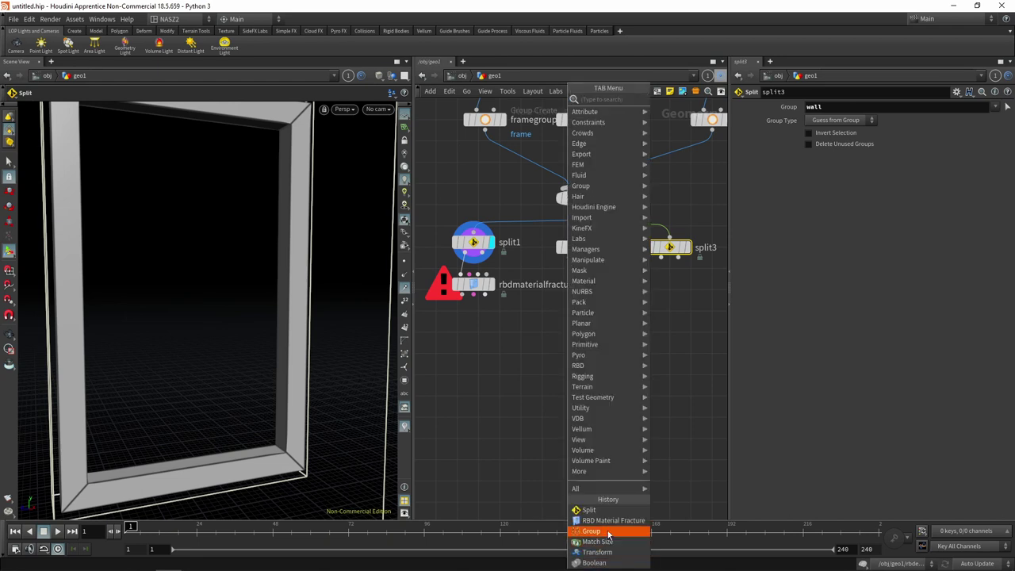
pyautogui.click(595, 521)
pyautogui.click(574, 293)
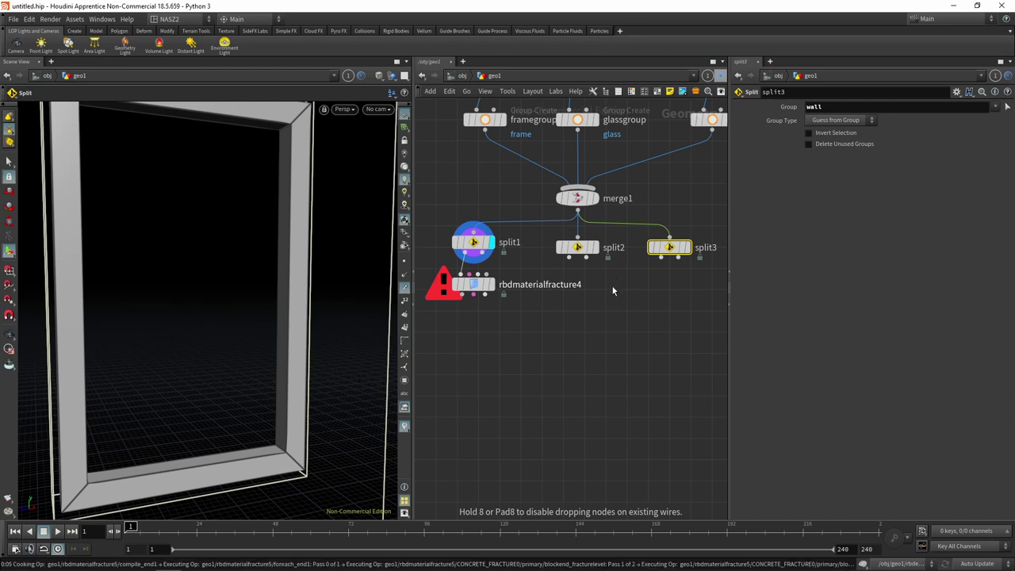
pyautogui.click(596, 292)
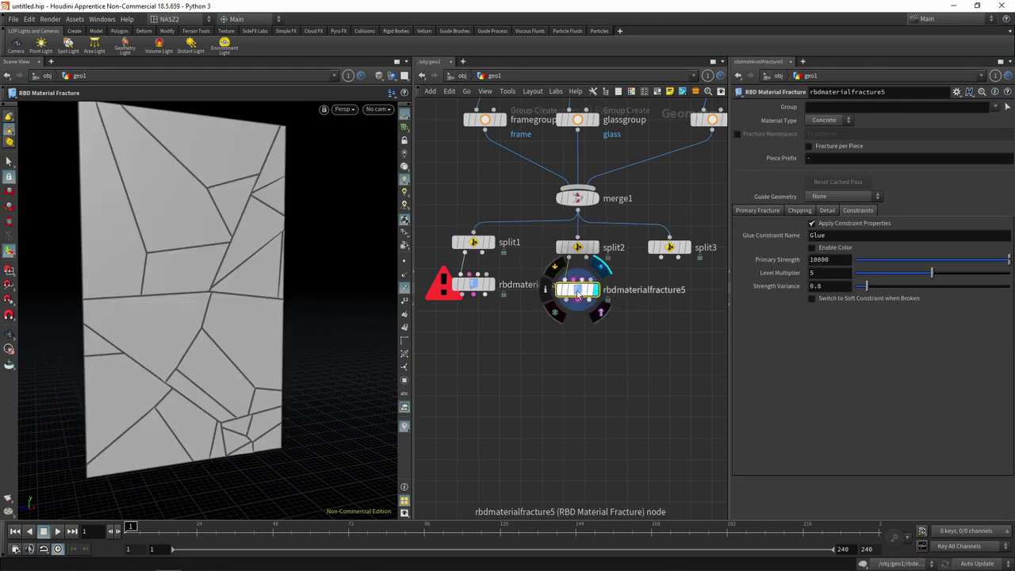
pyautogui.click(824, 120)
pyautogui.click(827, 143)
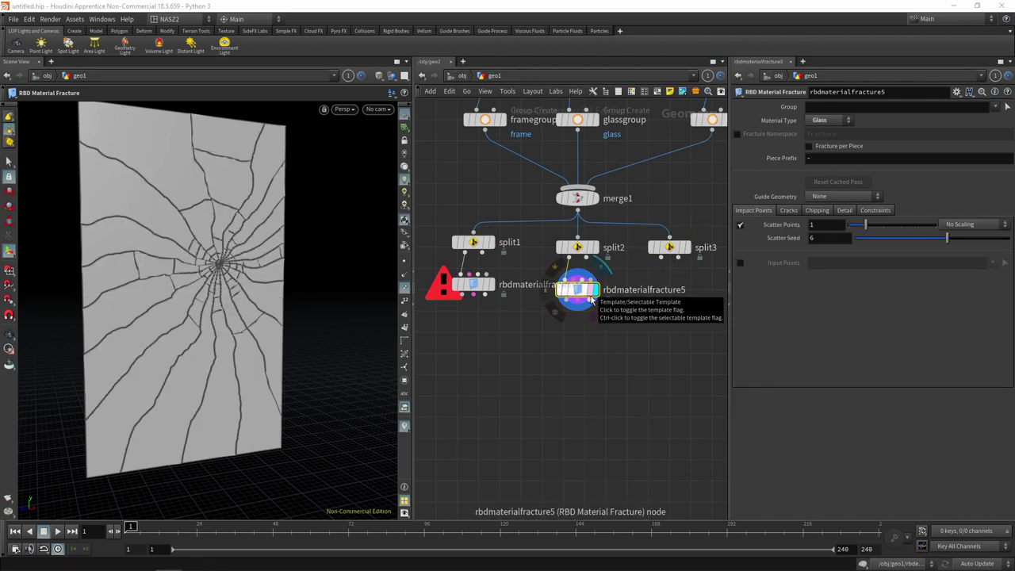
# Duplicate the glass fracture node as rbdmaterialfracture6
pyautogui.doubleClick(679, 290)
pyautogui.click(691, 321)
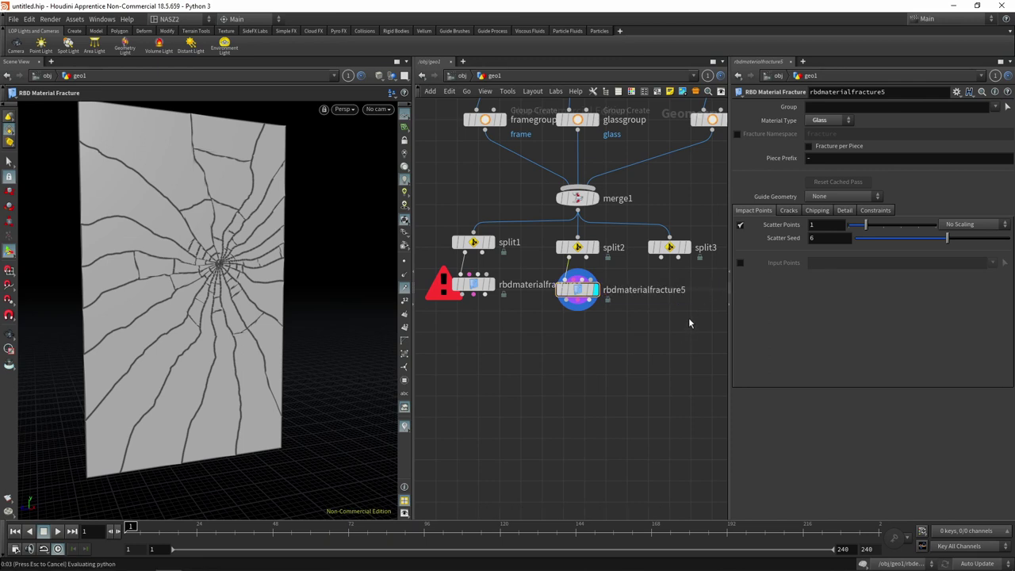
pyautogui.hotkey('ctrl', 'v')
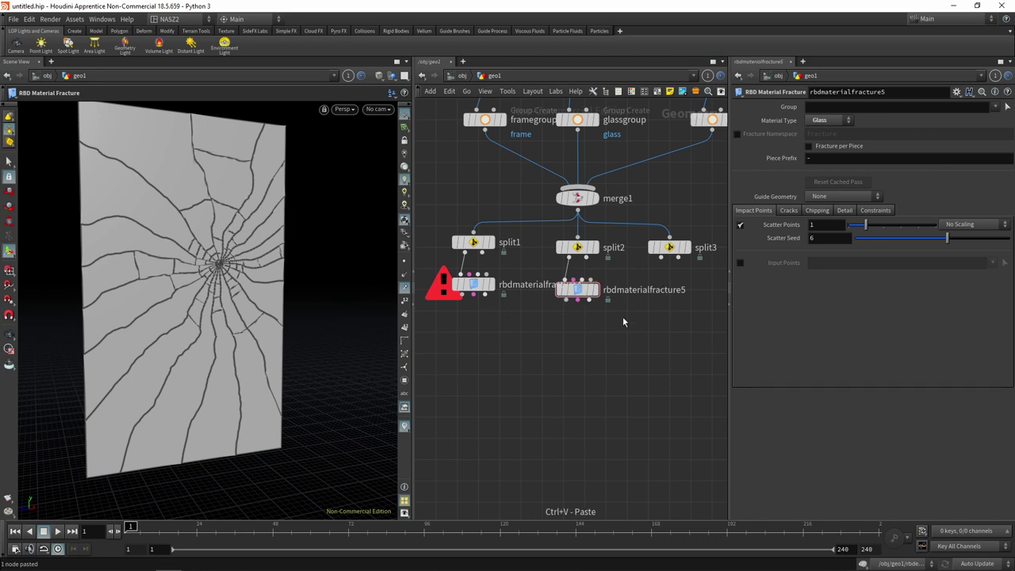
pyautogui.hotkey('ctrl', 'v')
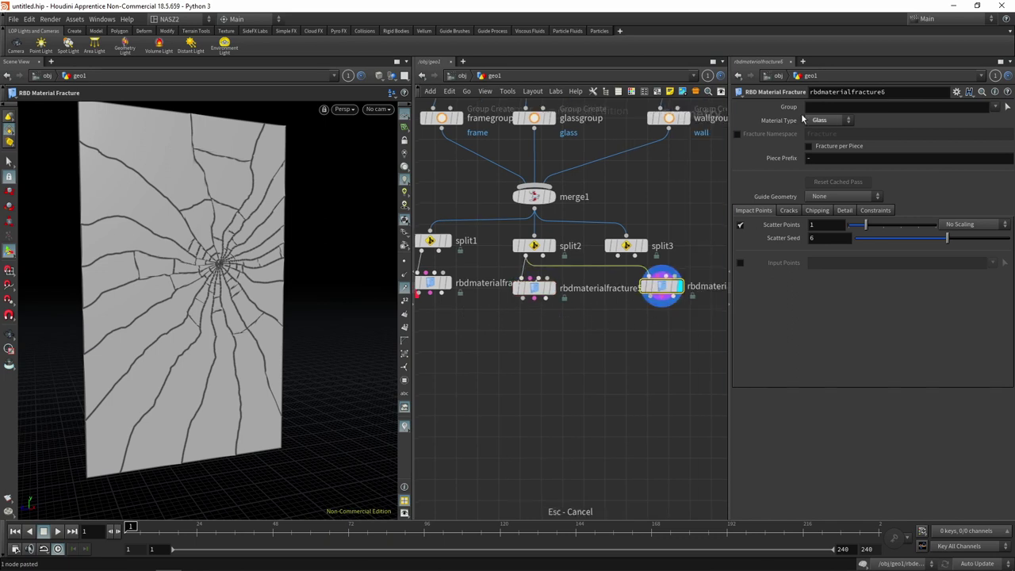
# Wire rbdmaterialfracture6 to split3 and set its material type to Concrete
pyautogui.moveTo(639, 261); pyautogui.dragTo(647, 273)
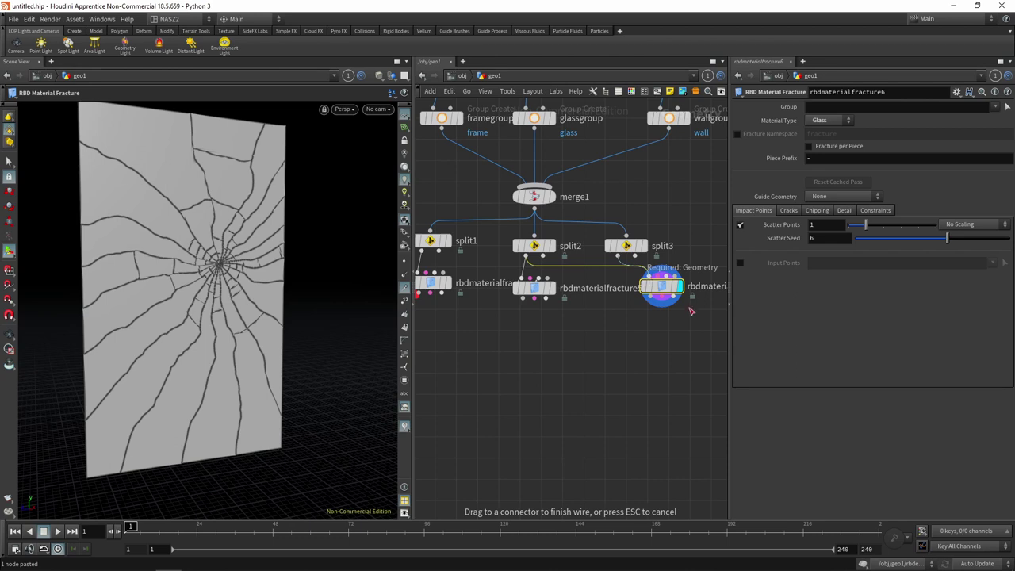
pyautogui.click(660, 295)
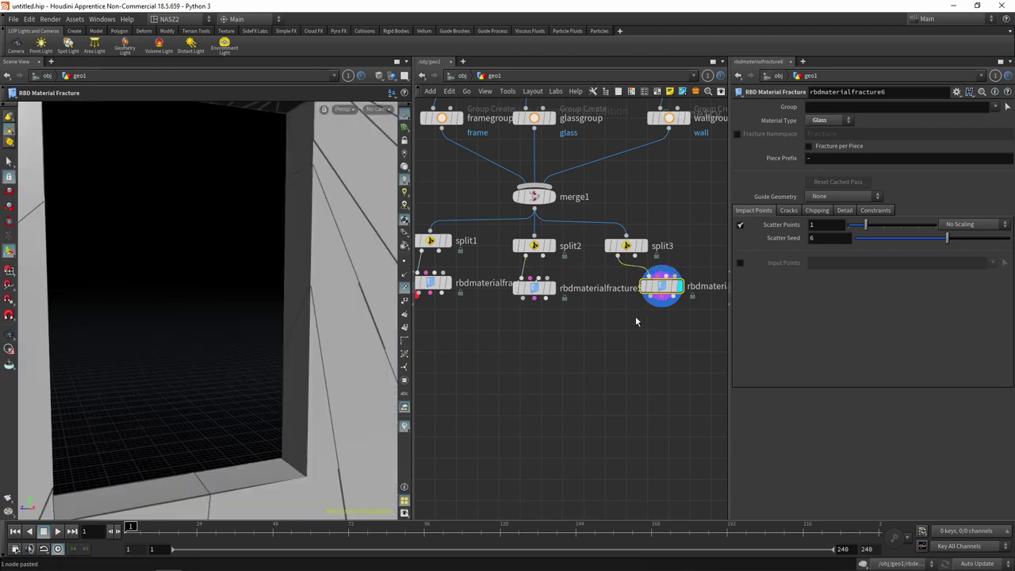
pyautogui.click(824, 122)
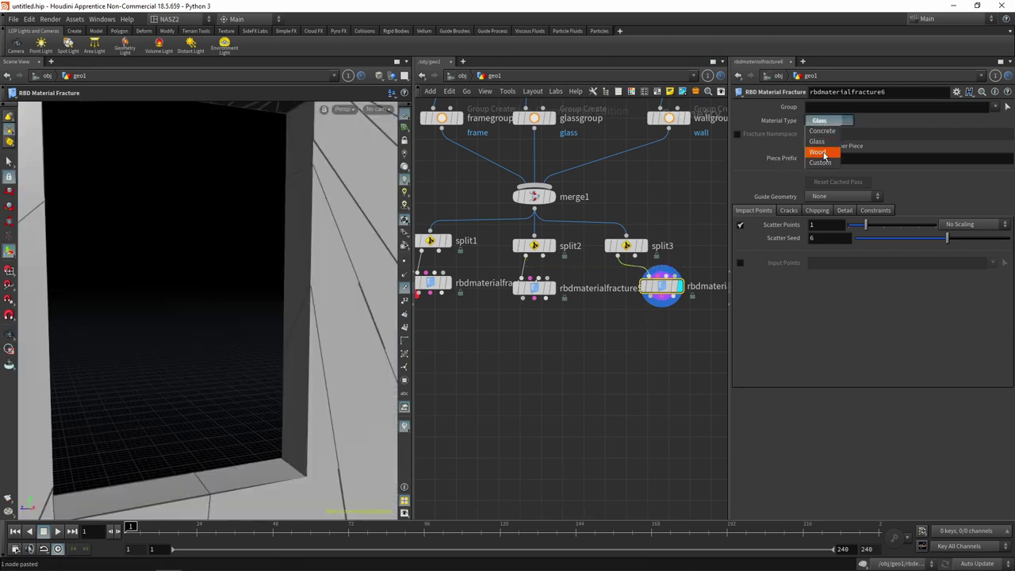
pyautogui.click(821, 130)
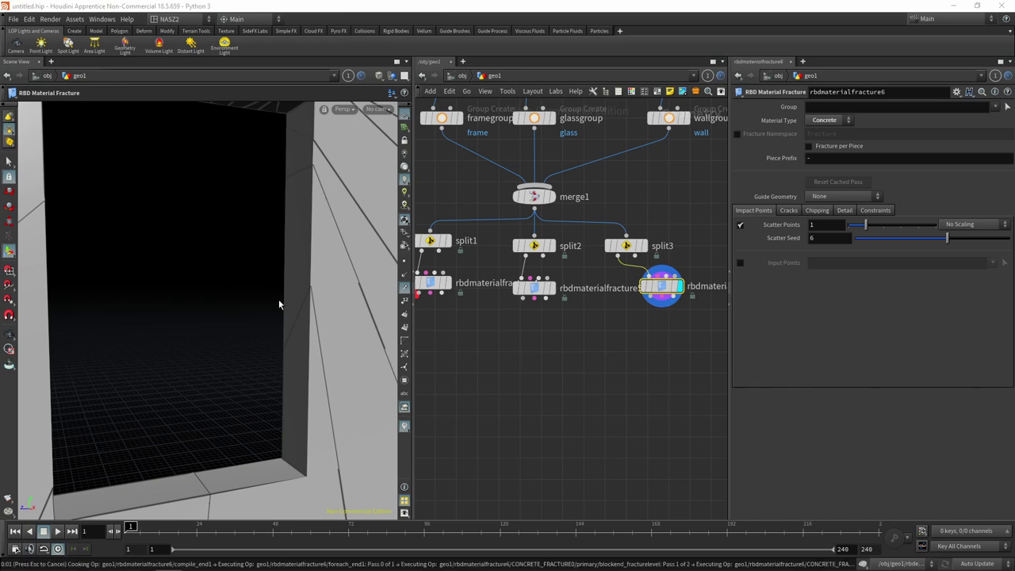
pyautogui.keyDown('alt'); pyautogui.moveTo(278, 304); pyautogui.dragTo(319, 312); pyautogui.keyUp('alt')
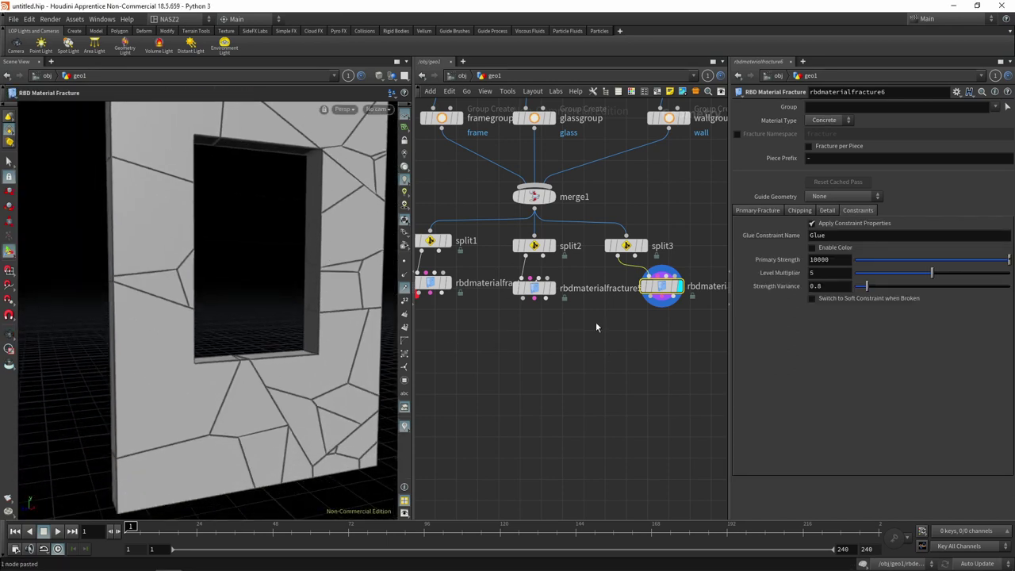
pyautogui.moveTo(524, 378); pyautogui.dragTo(485, 292, button='middle')
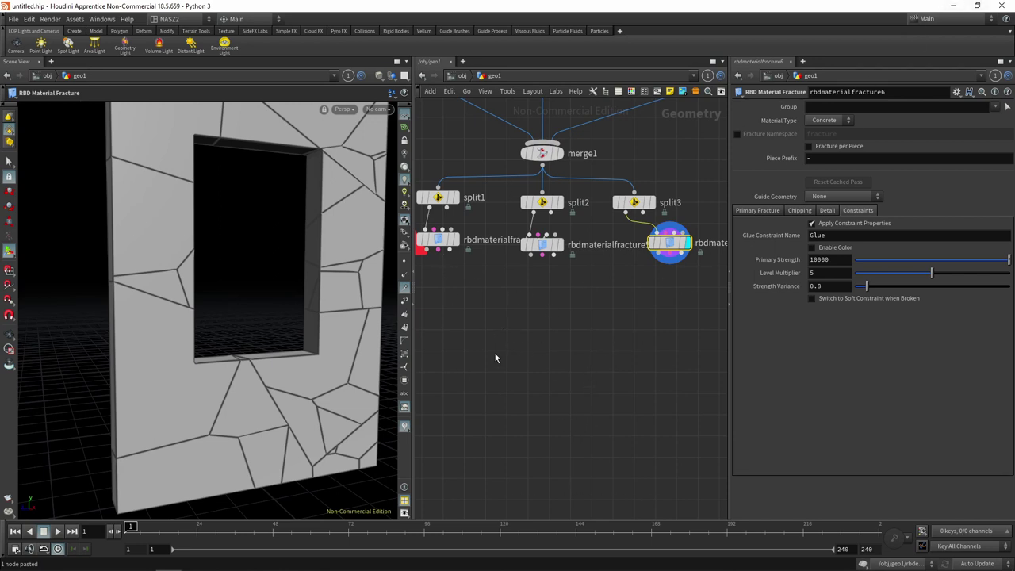
pyautogui.press('Tab')
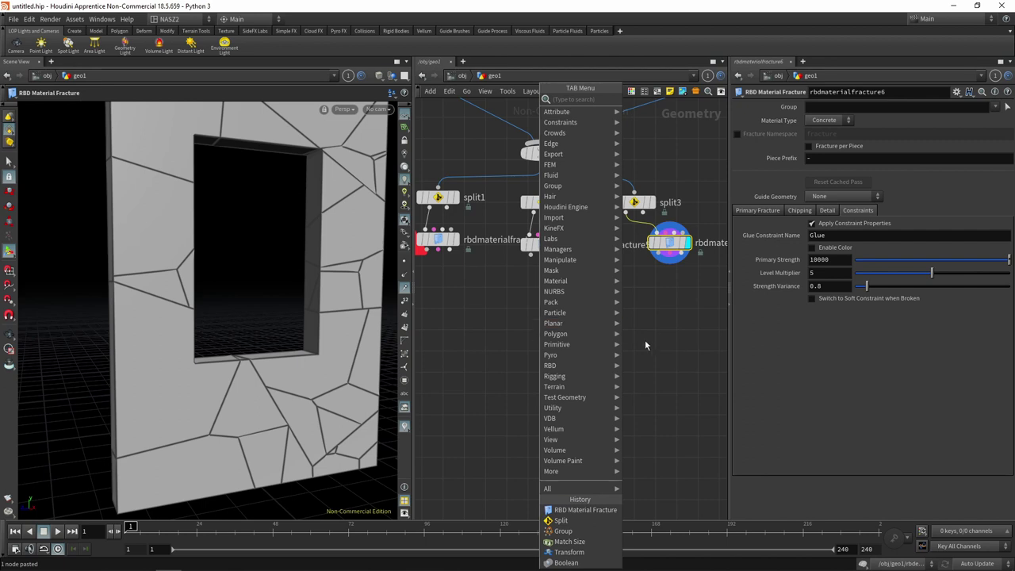
# Add a Merge node, merge2, below the three fracture branches
pyautogui.write('merge')
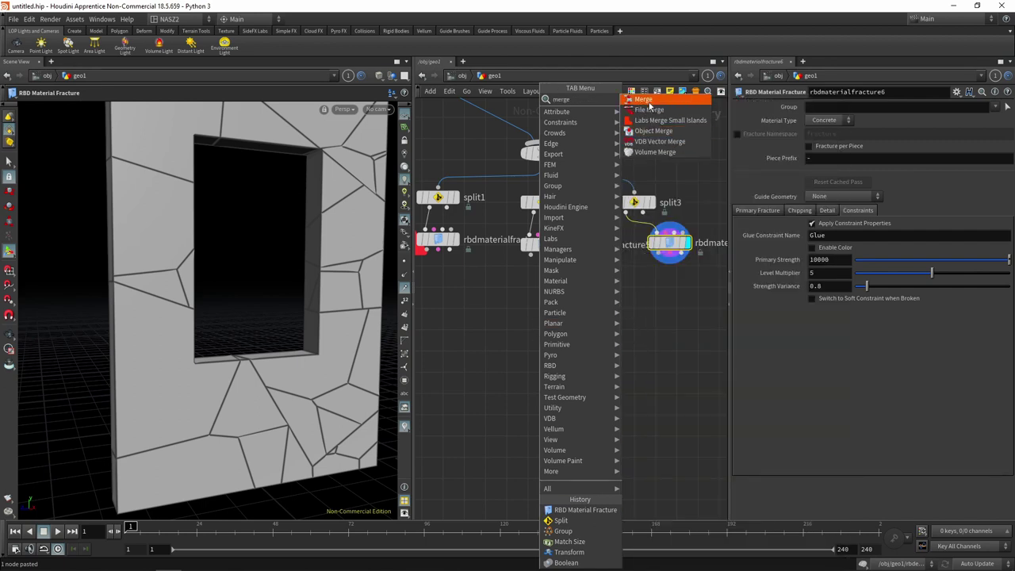
pyautogui.click(648, 103)
pyautogui.click(548, 329)
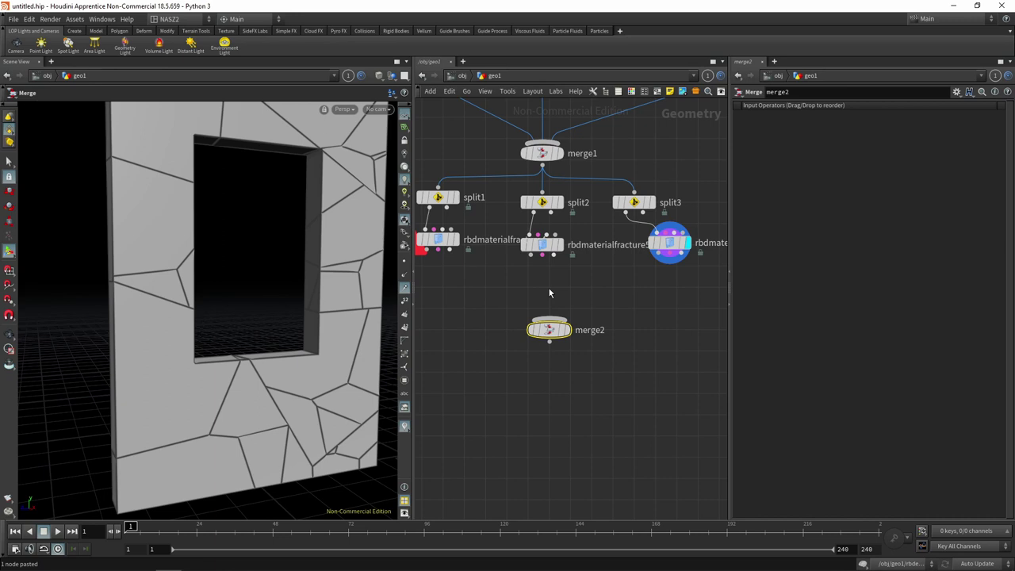
pyautogui.press('Tab')
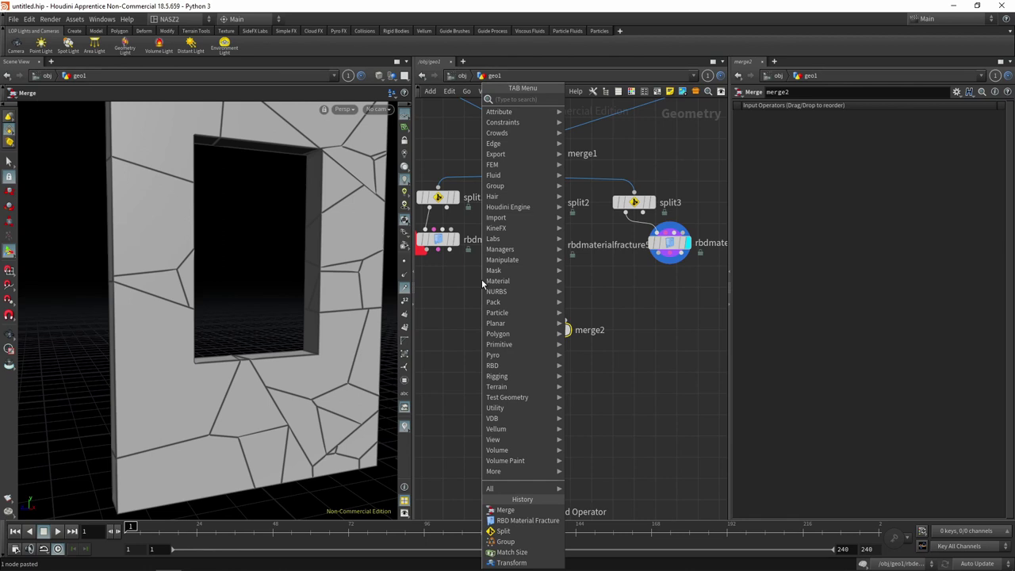
pyautogui.write('rbd')
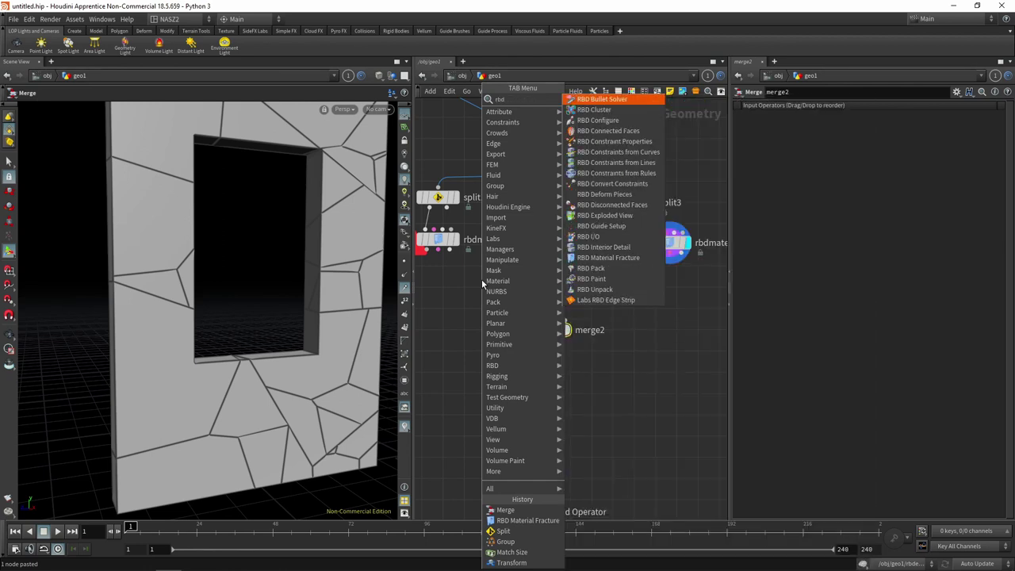
pyautogui.press('Escape')
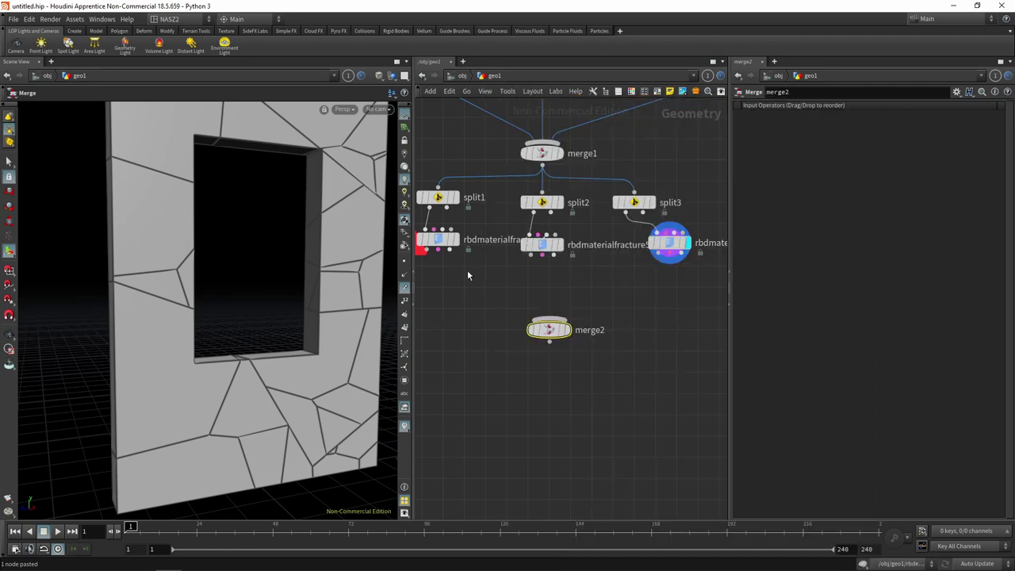
# Reposition merge2 below the fracture nodes and move split3 up and right
pyautogui.moveTo(467, 275); pyautogui.dragTo(404, 293, button='middle')
pyautogui.moveTo(486, 352); pyautogui.dragTo(471, 352)
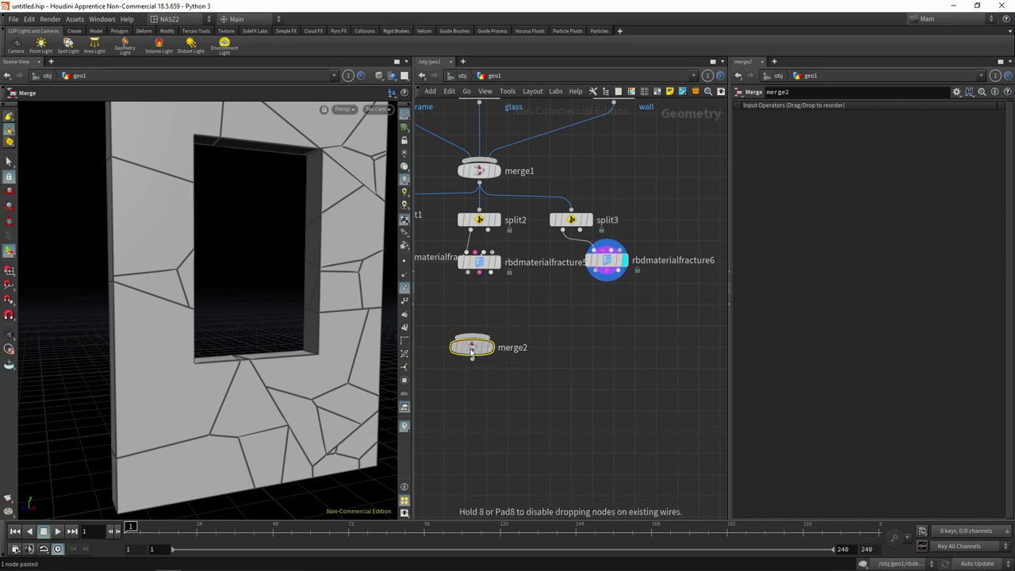
pyautogui.moveTo(573, 227)
pyautogui.mouseDown()
pyautogui.moveTo(608, 220)
pyautogui.moveTo(608, 230)
pyautogui.mouseUp()
pyautogui.moveTo(539, 346); pyautogui.dragTo(611, 368, button='middle')
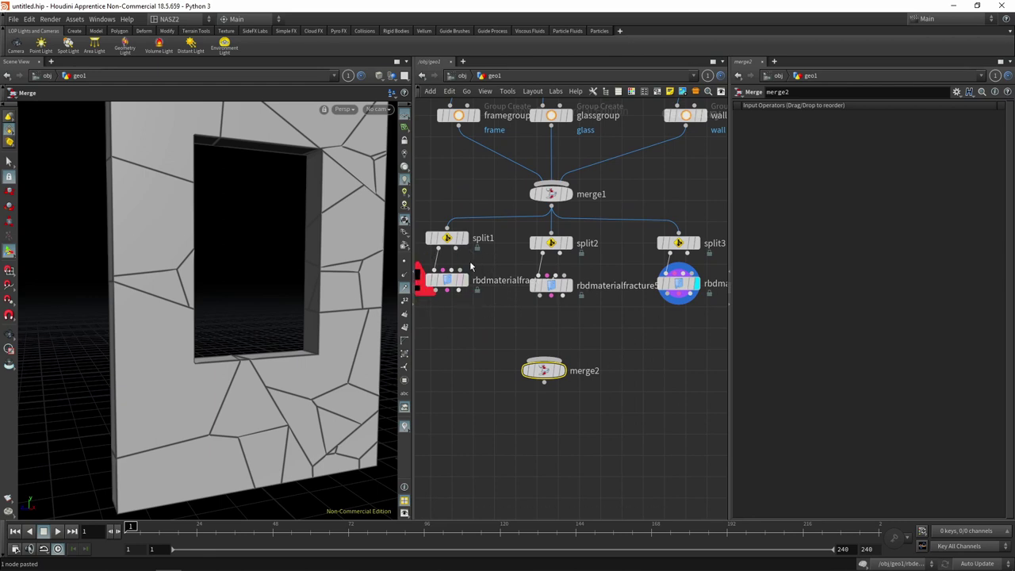
# Check the display of split1, split2, split3 and rbdmaterialfracture6, then move rbdmaterialfracture4
pyautogui.click(470, 221)
pyautogui.click(573, 224)
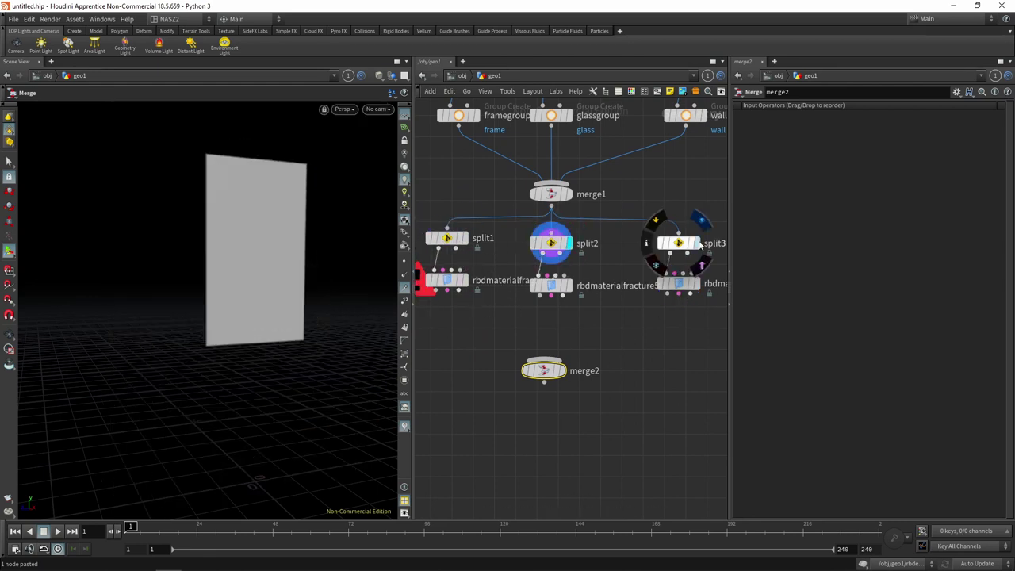
pyautogui.click(700, 225)
pyautogui.click(698, 286)
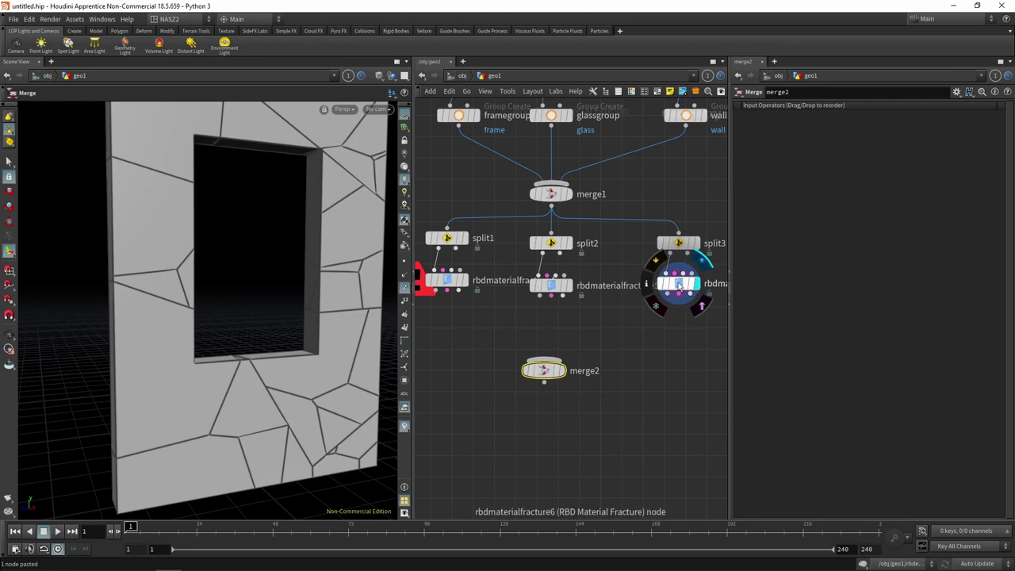
pyautogui.click(678, 284)
pyautogui.moveTo(683, 382); pyautogui.dragTo(587, 366, button='middle')
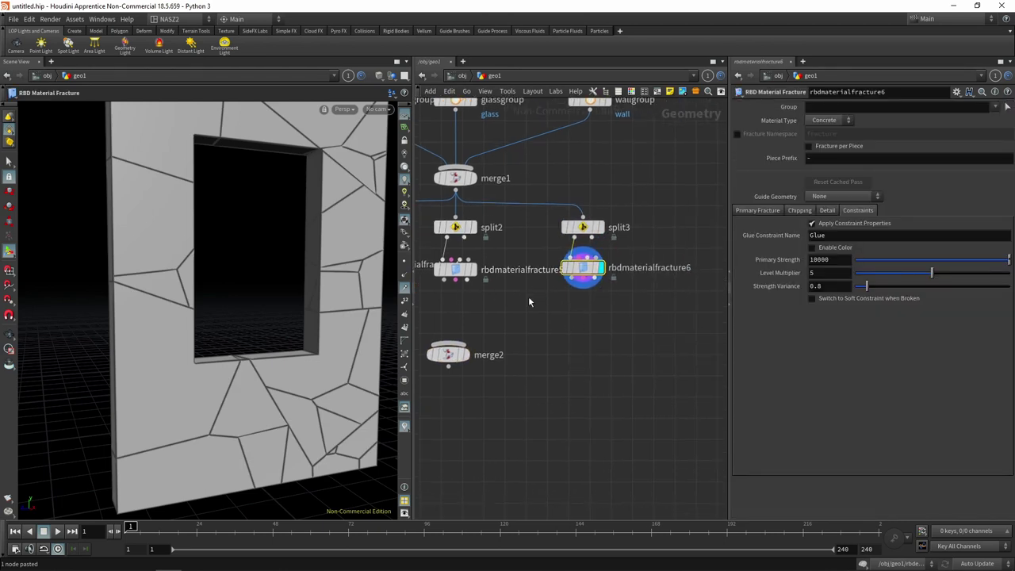
pyautogui.moveTo(508, 290); pyautogui.dragTo(583, 299, button='middle')
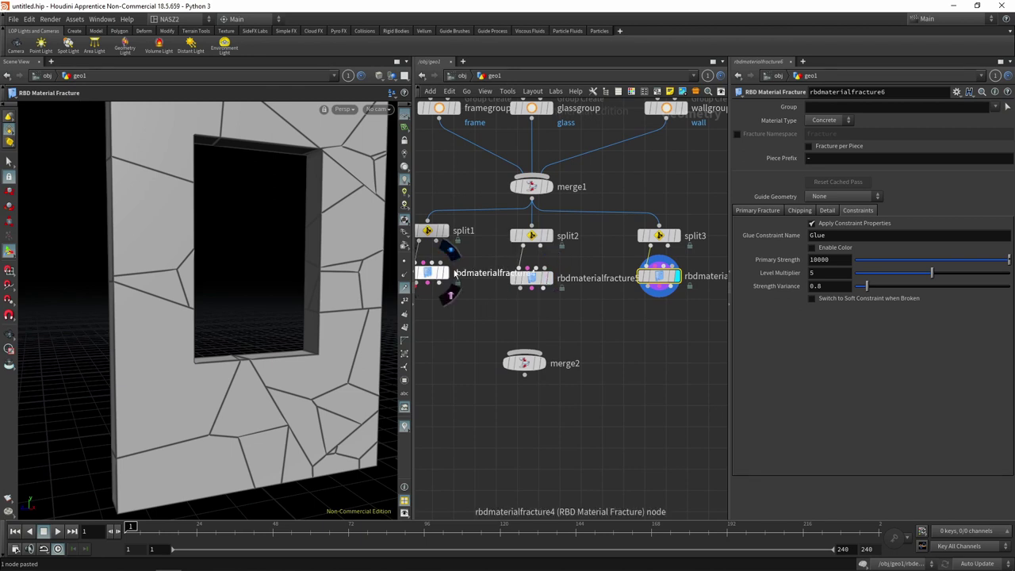
pyautogui.moveTo(432, 274); pyautogui.dragTo(497, 282)
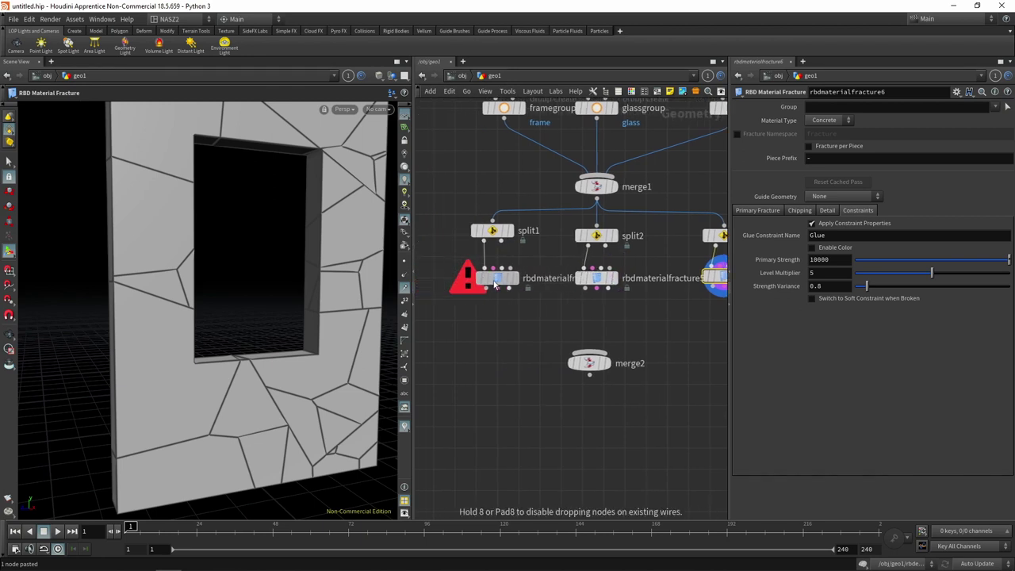
# Disable Enable Fracture on primary fracture level 2 of rbdmaterialfracture6
pyautogui.click(627, 274)
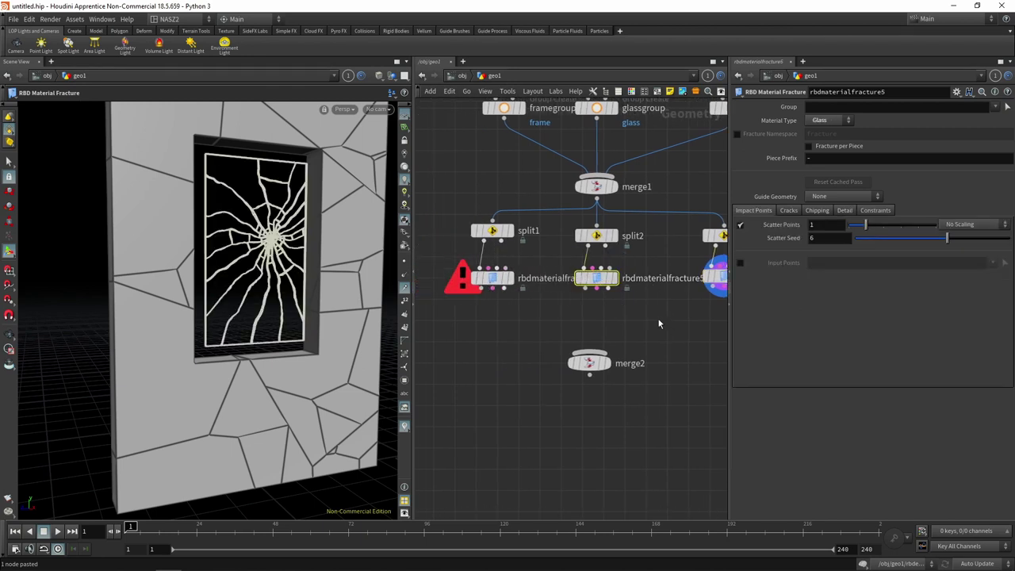
pyautogui.moveTo(713, 282); pyautogui.dragTo(543, 264, button='middle')
pyautogui.click(543, 264)
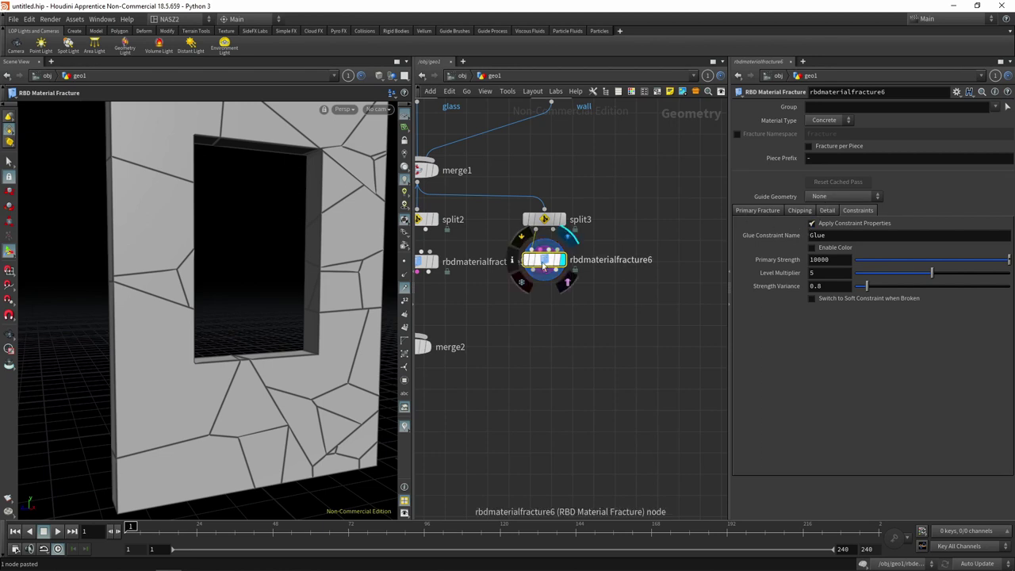
pyautogui.click(763, 209)
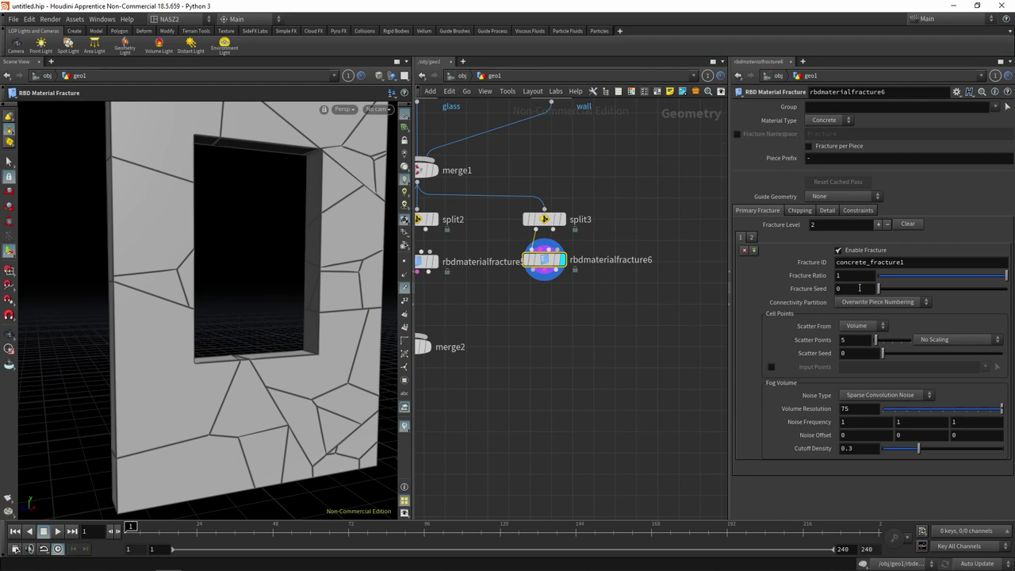
pyautogui.click(752, 237)
pyautogui.click(745, 238)
pyautogui.click(839, 250)
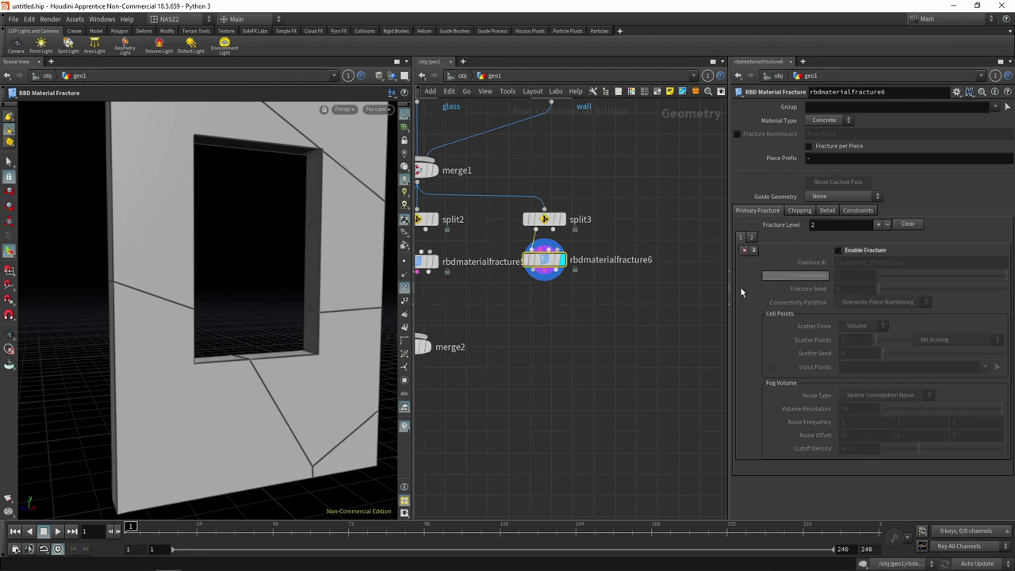
pyautogui.moveTo(666, 197); pyautogui.dragTo(687, 217, button='middle')
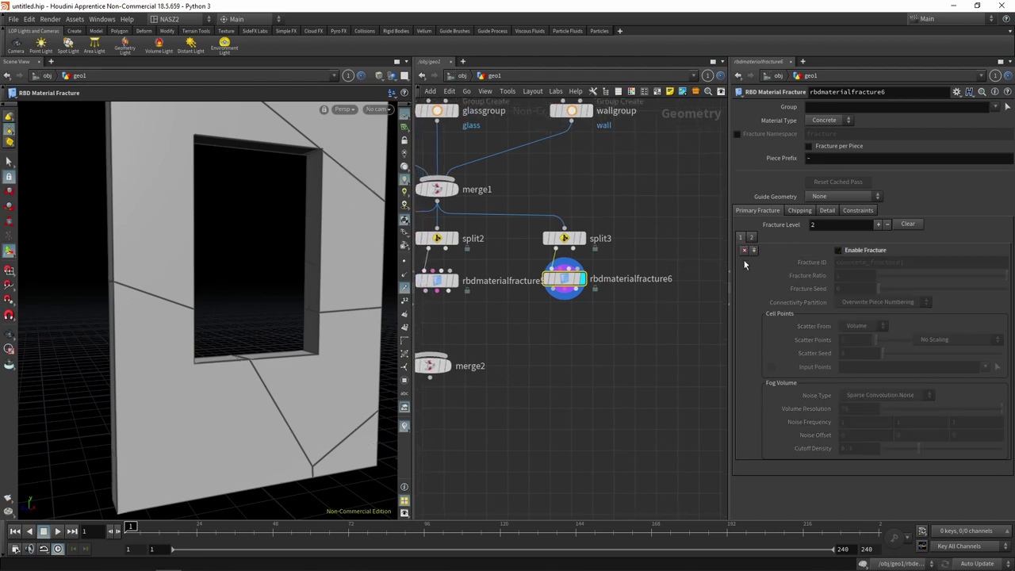
pyautogui.click(752, 237)
pyautogui.click(838, 250)
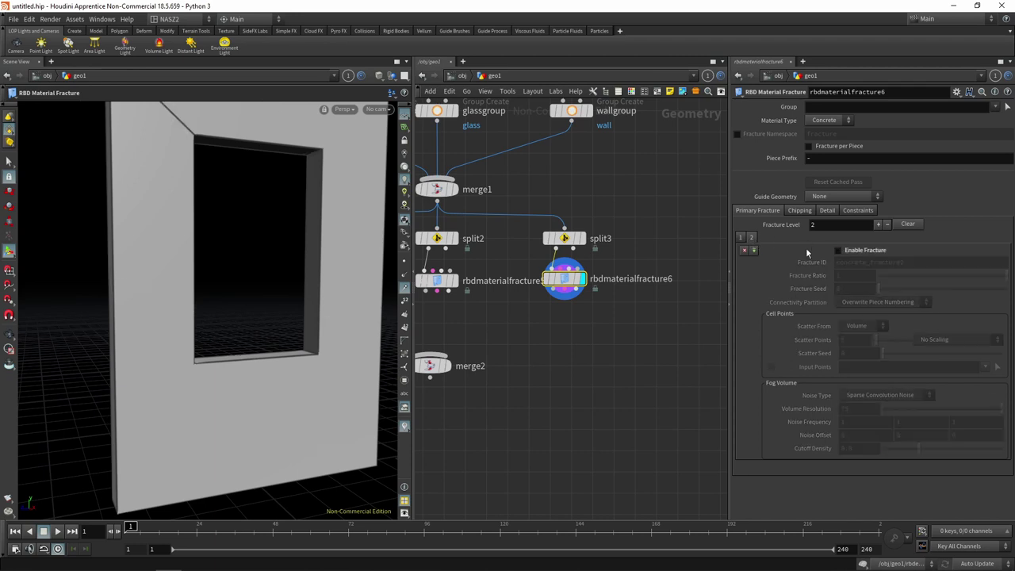
# Re-enable the fracture level and set the fracture namespace to wallF
pyautogui.click(867, 250)
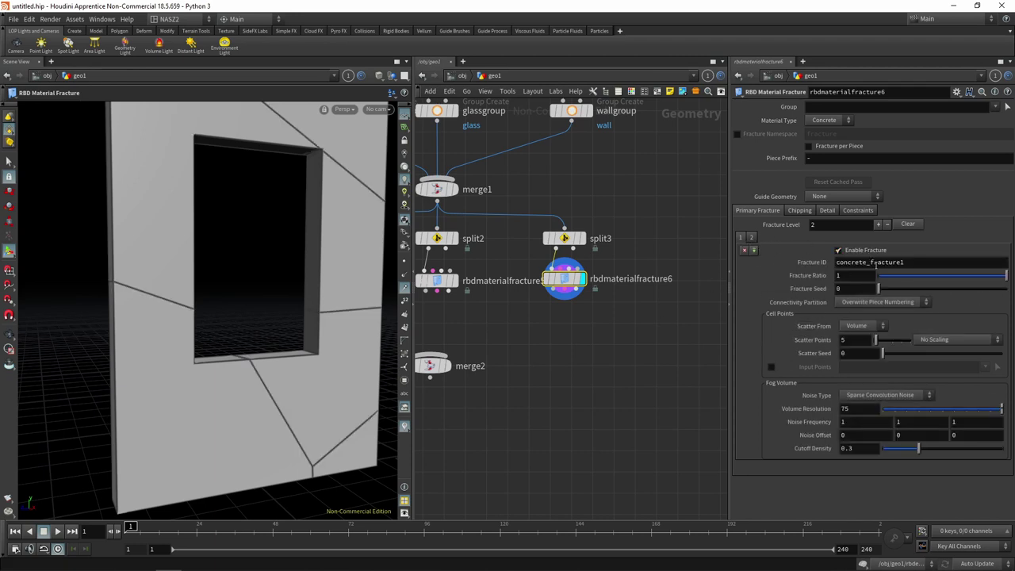
pyautogui.doubleClick(910, 262)
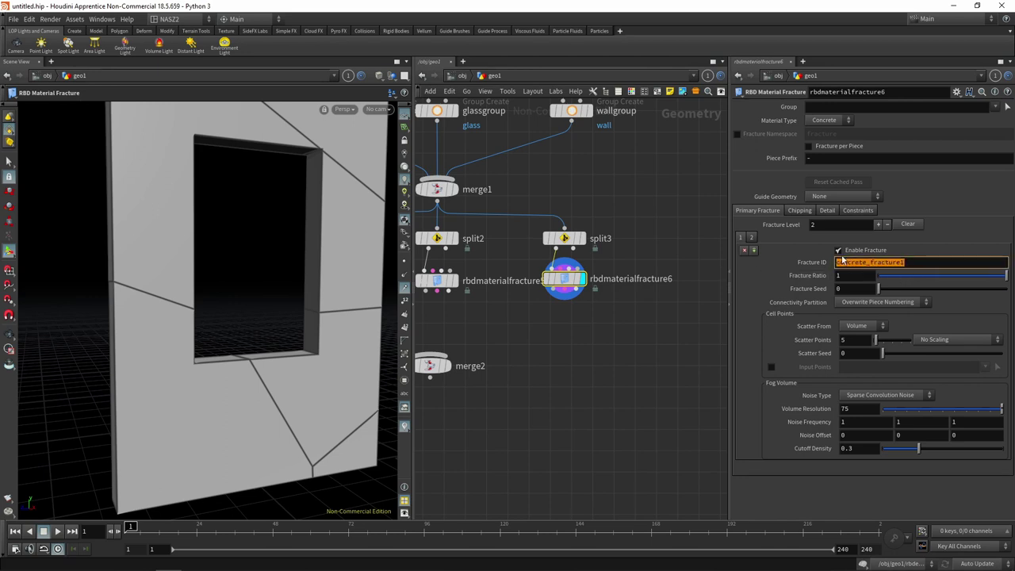
pyautogui.click(738, 133)
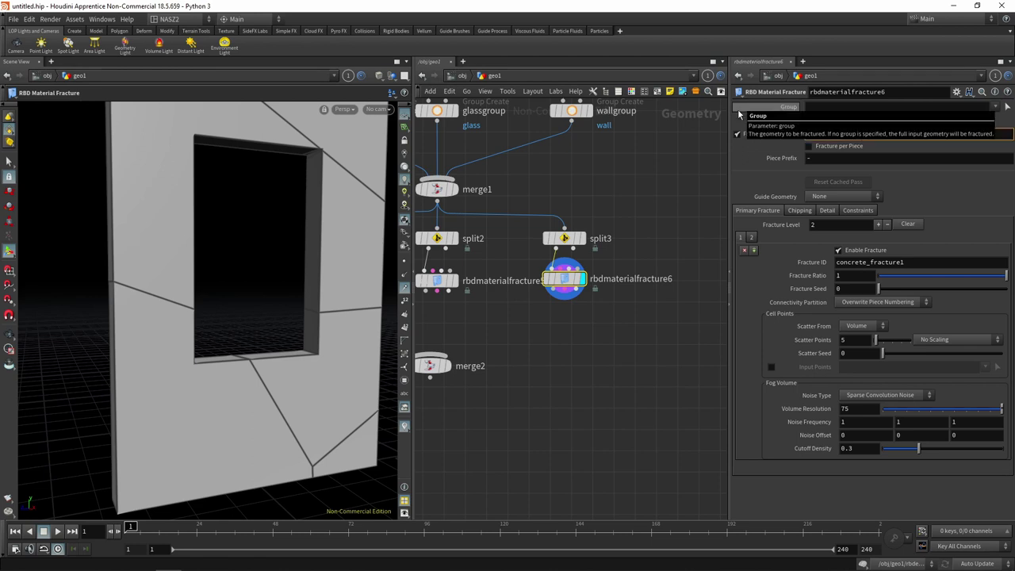
pyautogui.write('wallF')
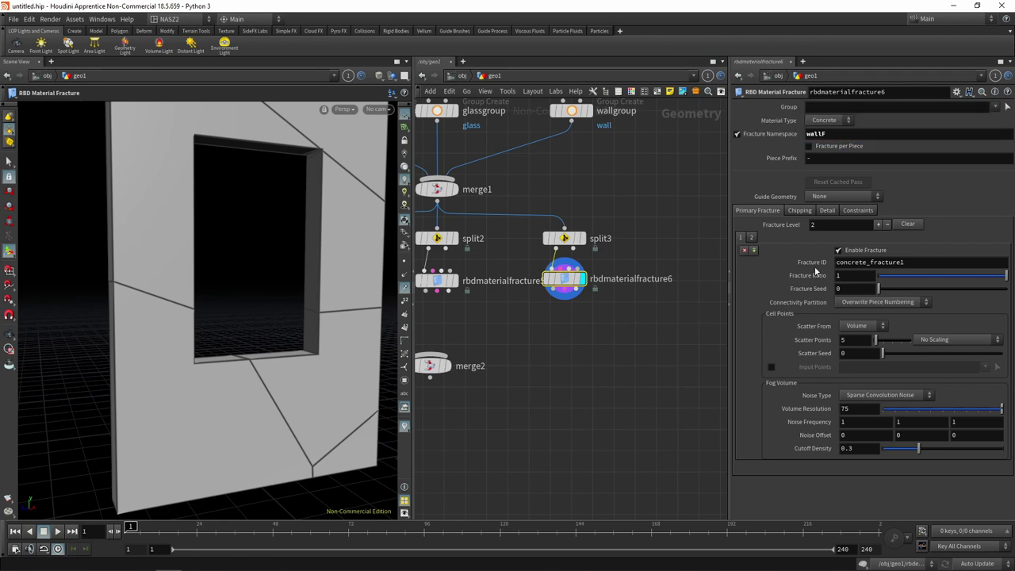
# Check rbdmaterialfracture6's node info summary and bring up the new pane tab menu
pyautogui.middleClick(564, 282)
pyautogui.middleClick(565, 279)
pyautogui.click(52, 61)
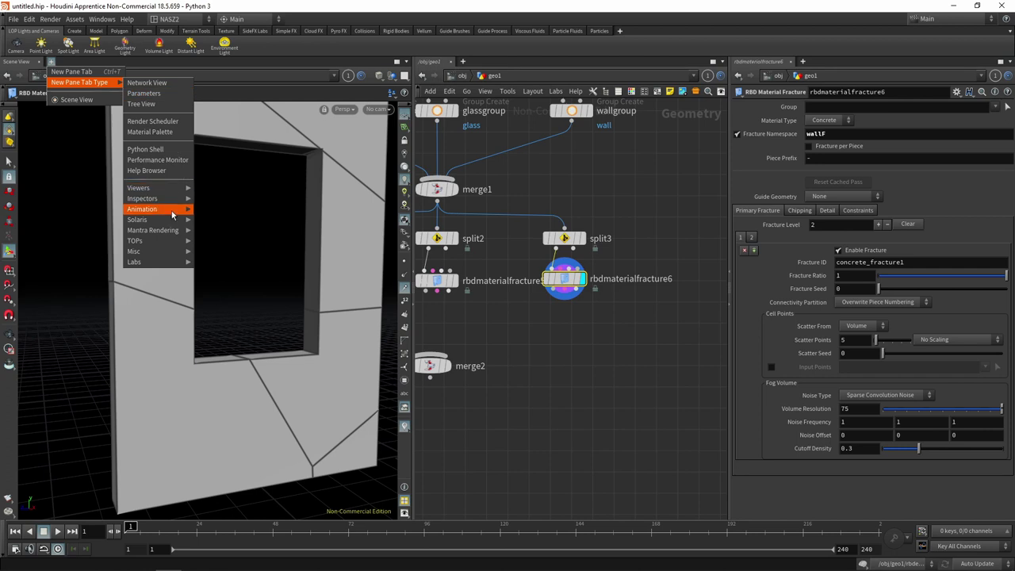
pyautogui.moveTo(143, 198)
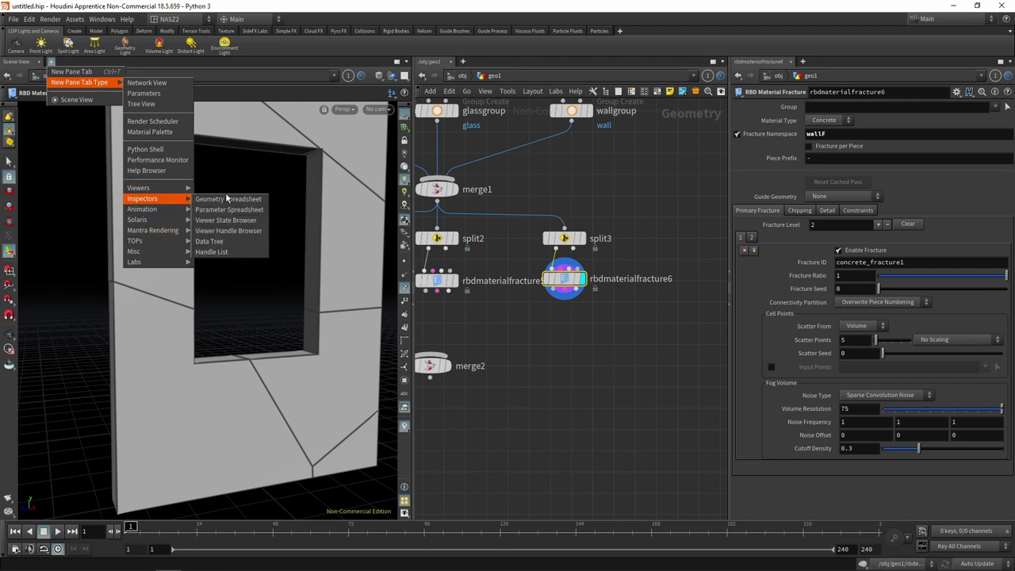
# Open a Geometry Spreadsheet listing rbdmaterialfracture6's primitives with their wallF piece names
pyautogui.click(228, 201)
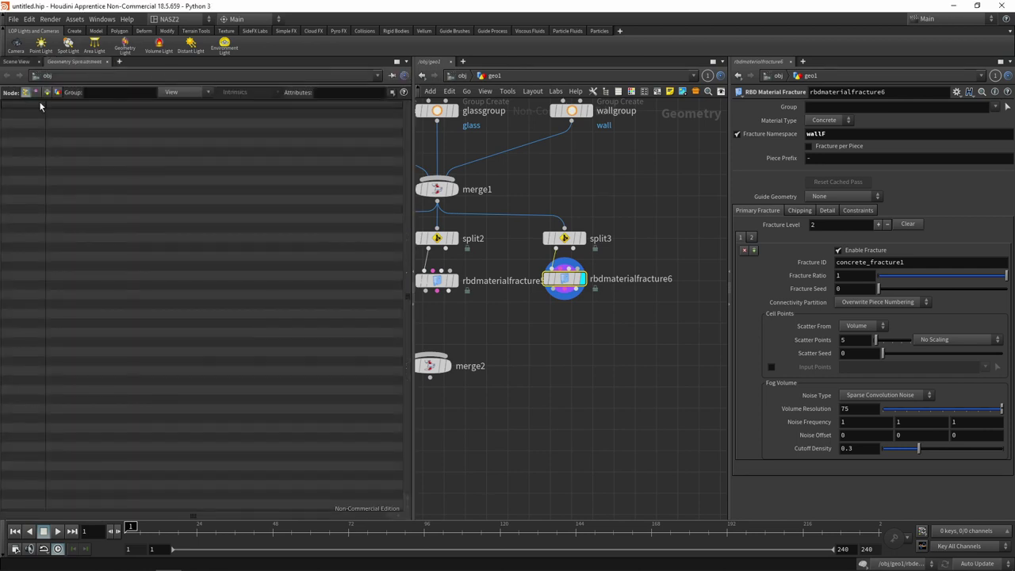
pyautogui.click(564, 279)
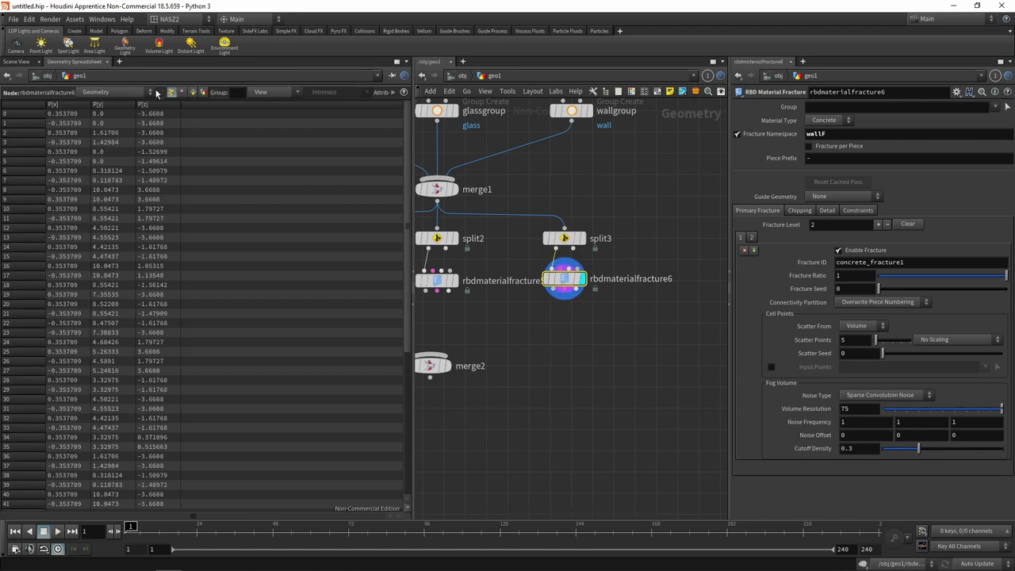
pyautogui.click(182, 92)
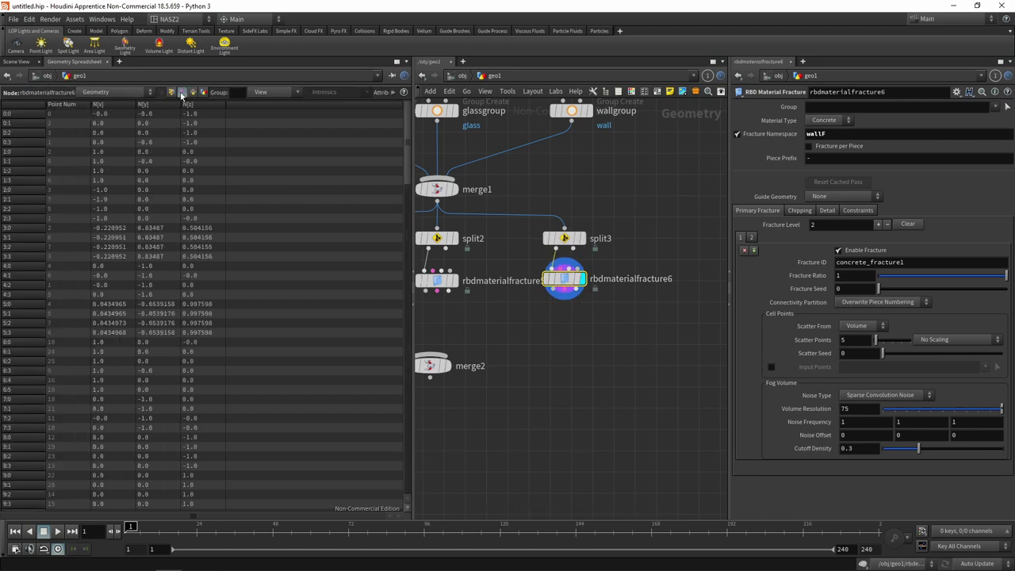
pyautogui.click(192, 93)
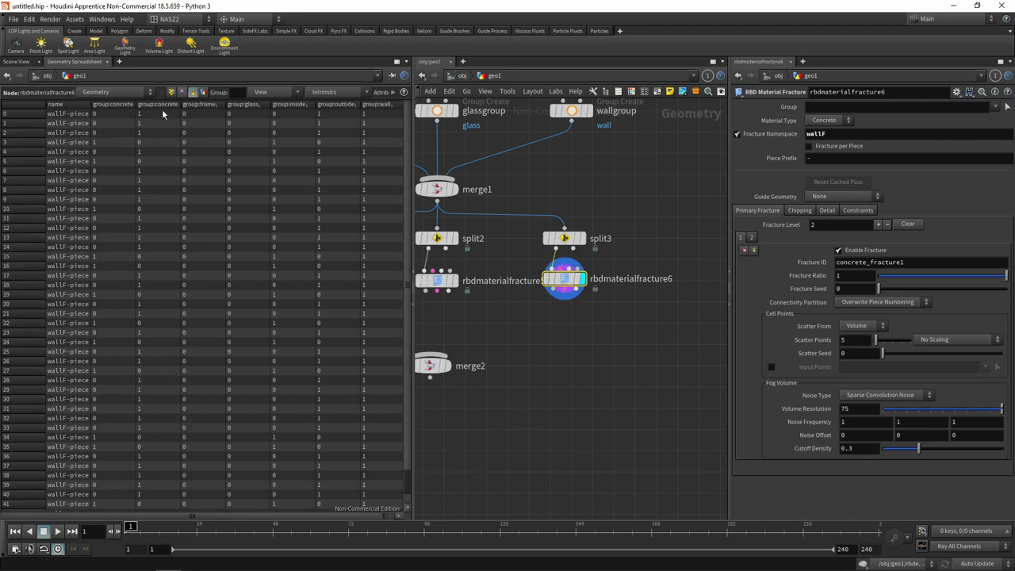
pyautogui.doubleClick(92, 105)
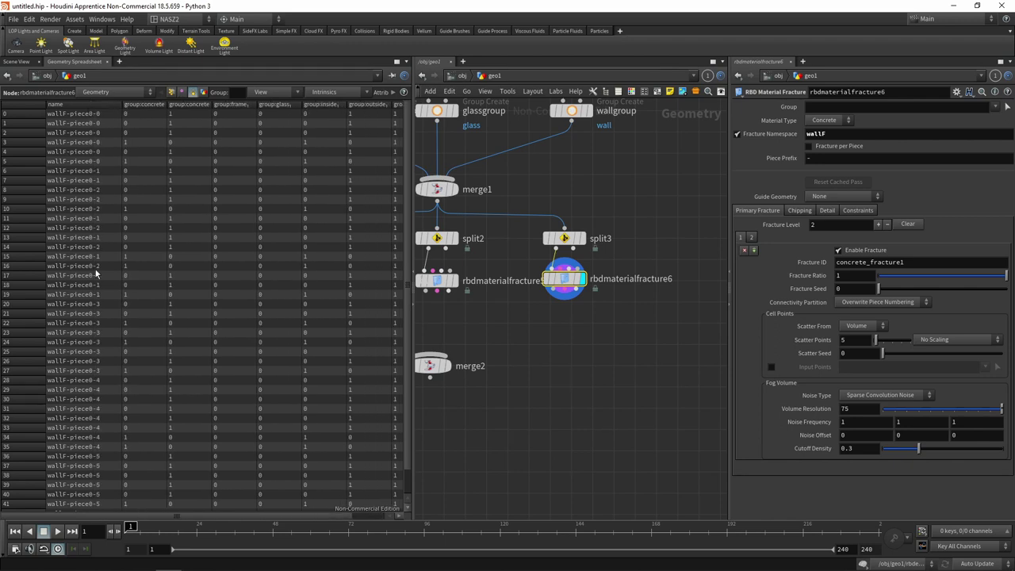
pyautogui.scroll(-1, 93, 261)
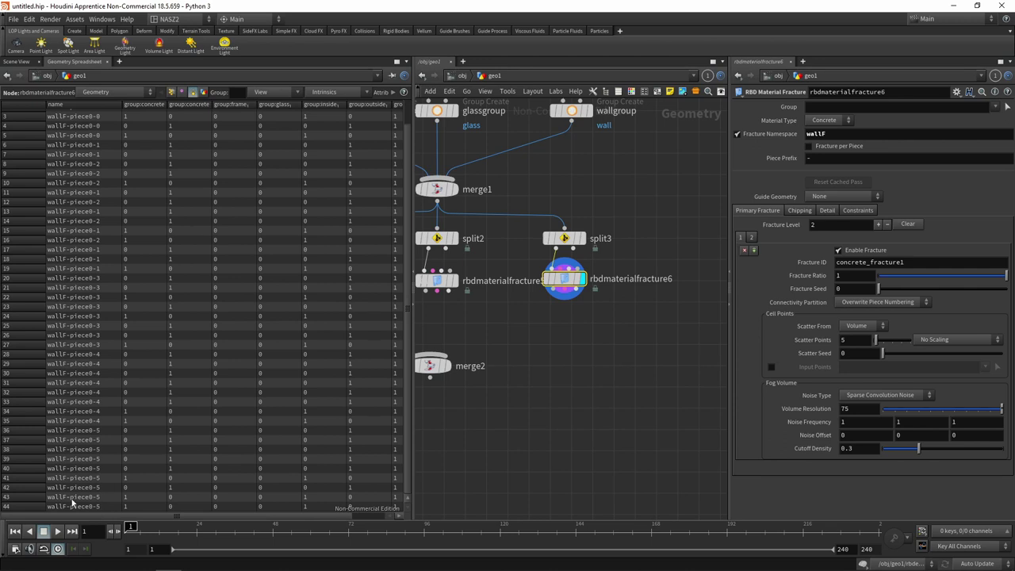
pyautogui.scroll(1, 55, 315)
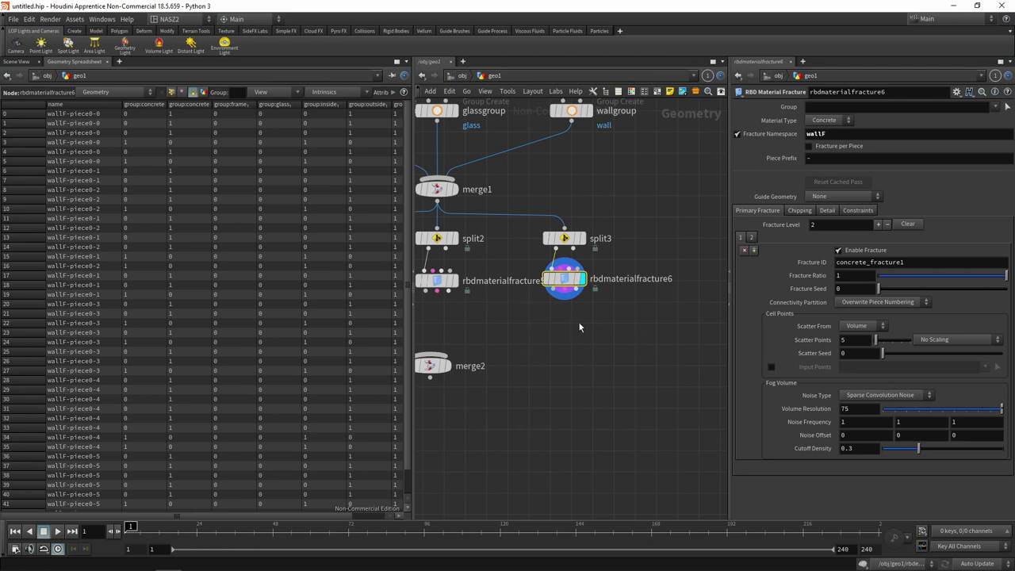
pyautogui.press('Return')
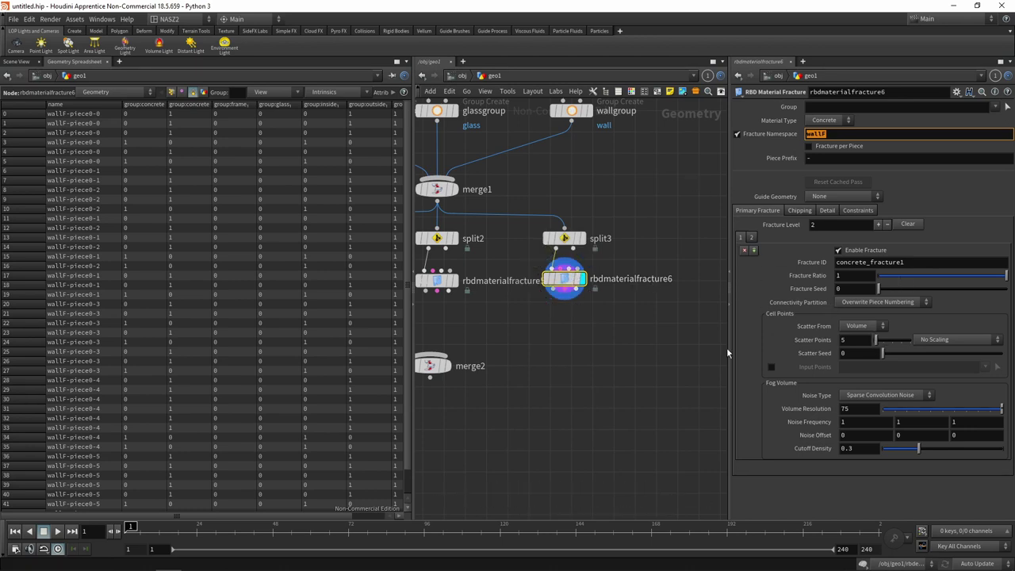
# Change the wall fracture ID to wall_fracture1 and check the node's info summary
pyautogui.doubleClick(866, 262)
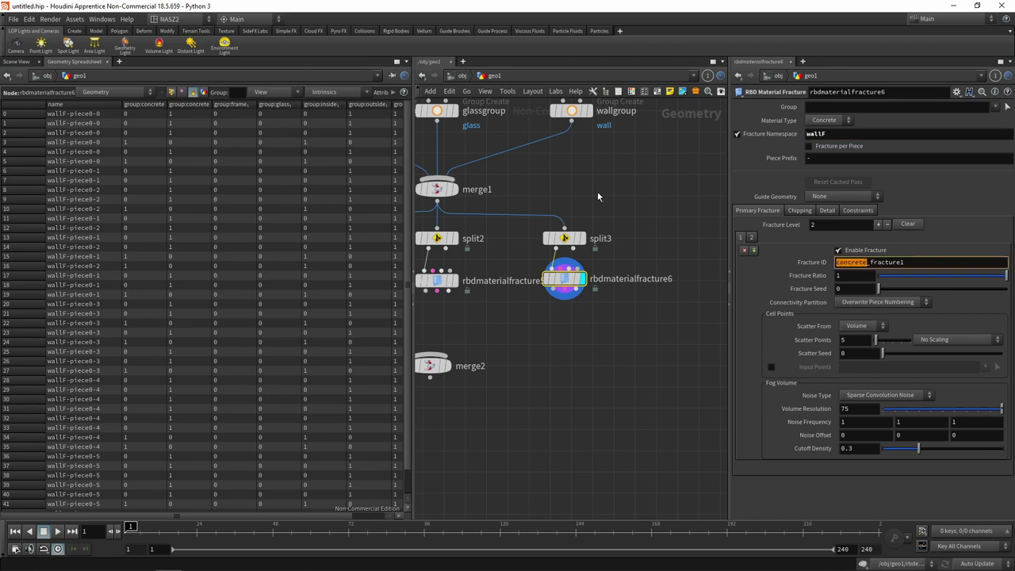
pyautogui.write('Wall')
pyautogui.press('BackSpace')
pyautogui.press('BackSpace')
pyautogui.press('BackSpace')
pyautogui.press('BackSpace')
pyautogui.write('wall')
pyautogui.press('Return')
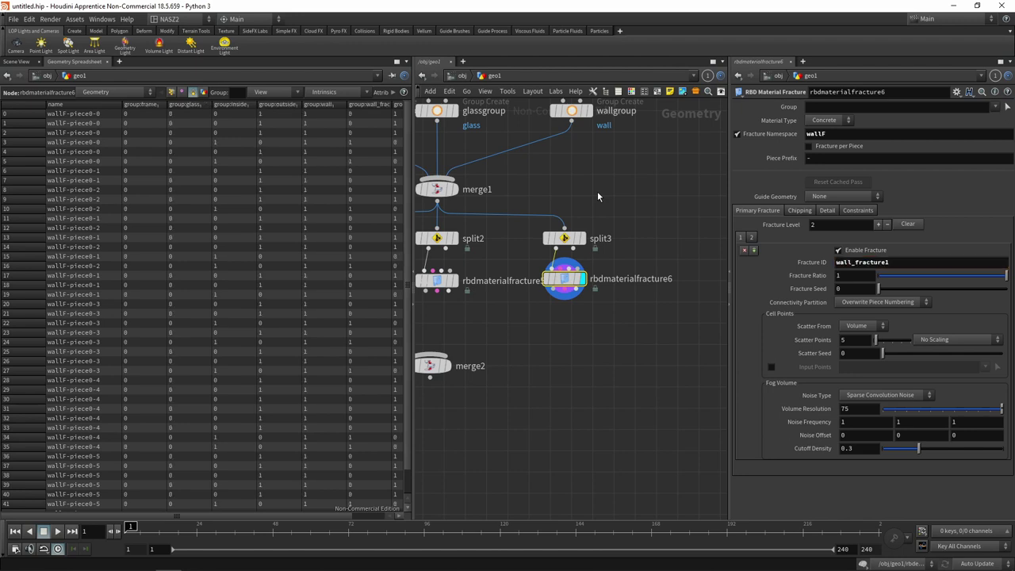
pyautogui.click(889, 261)
pyautogui.middleClick(566, 284)
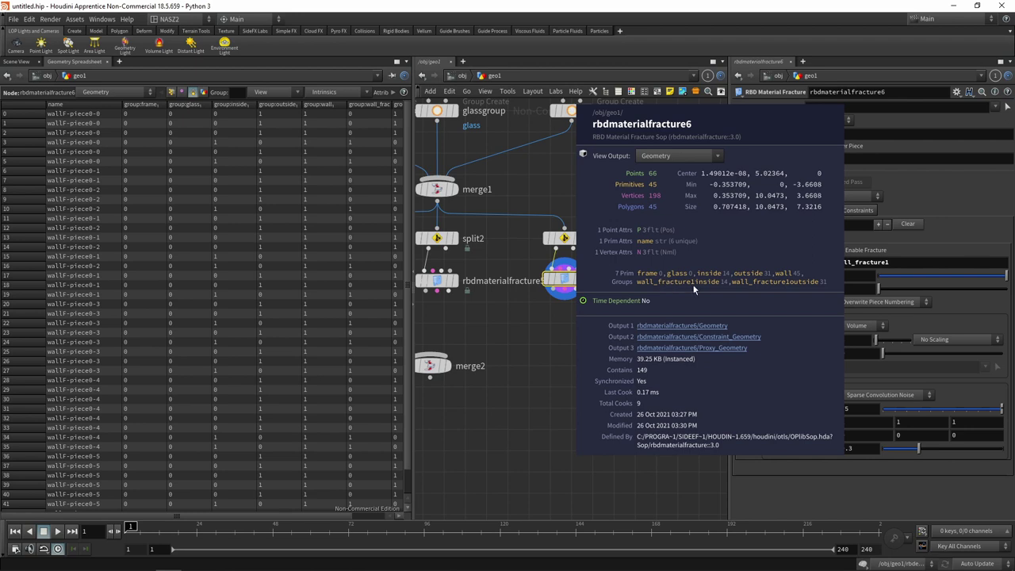
pyautogui.moveTo(694, 289); pyautogui.dragTo(771, 283, button='middle')
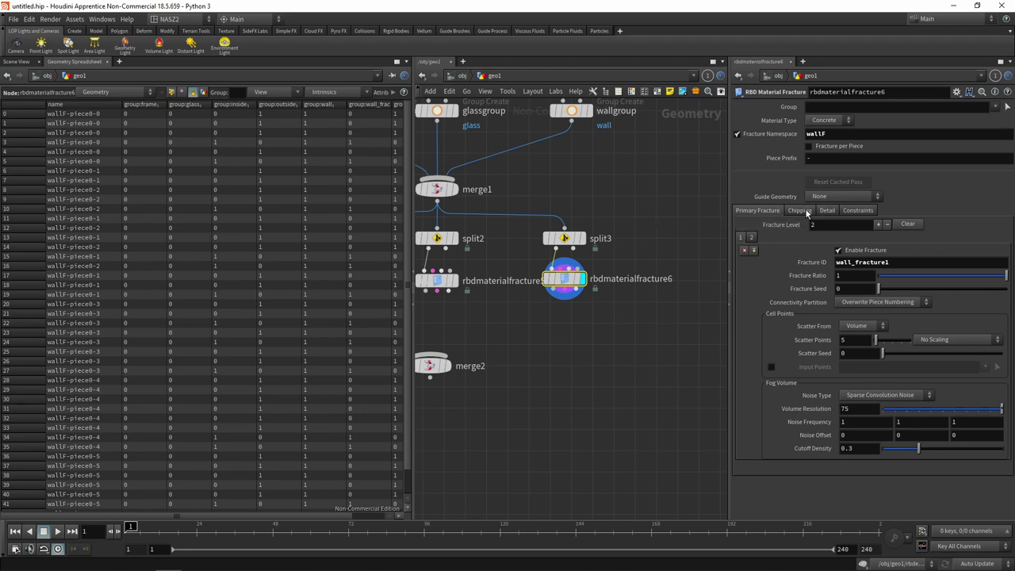
# Return to the Scene View and frame the fractured concrete wall
pyautogui.click(21, 63)
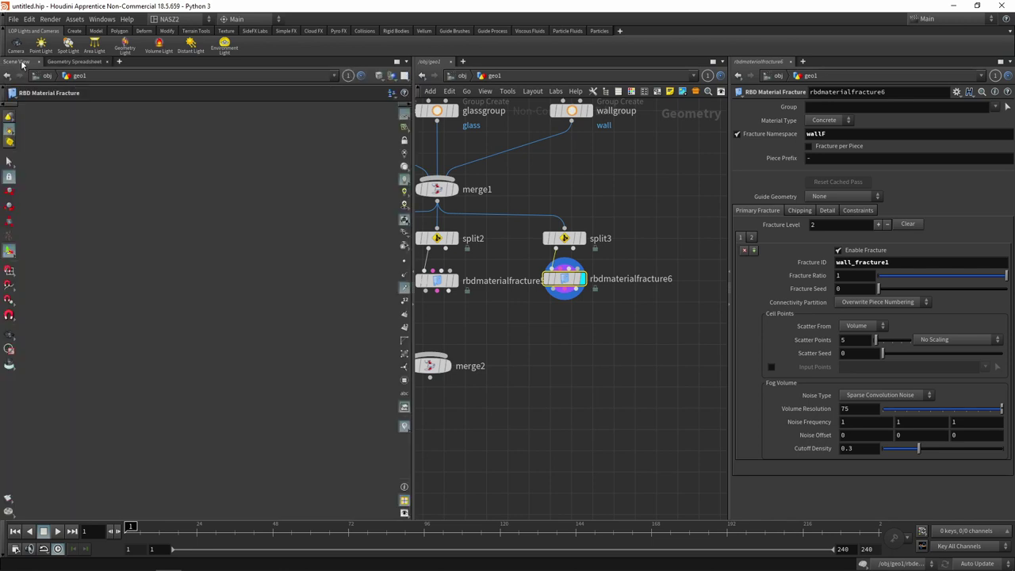
pyautogui.moveTo(268, 233)
pyautogui.mouseDown()
pyautogui.moveTo(296, 211)
pyautogui.moveTo(285, 212)
pyautogui.moveTo(281, 229)
pyautogui.mouseUp()
pyautogui.press('Return')
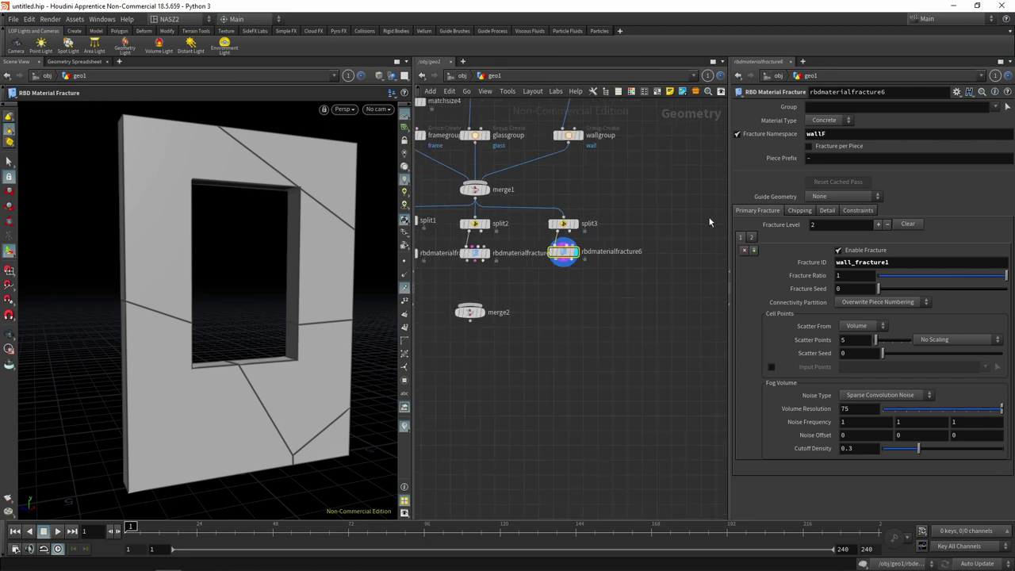
pyautogui.scroll(2, 579, 195)
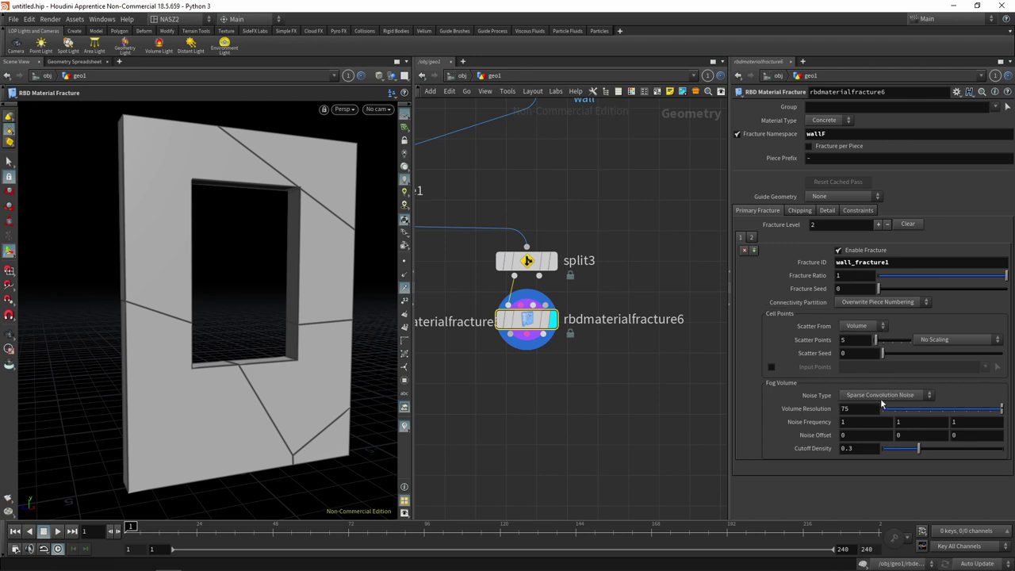
# Set the noise type to Alligator Noise with frequency -0.7 on X, Y and Z
pyautogui.click(884, 394)
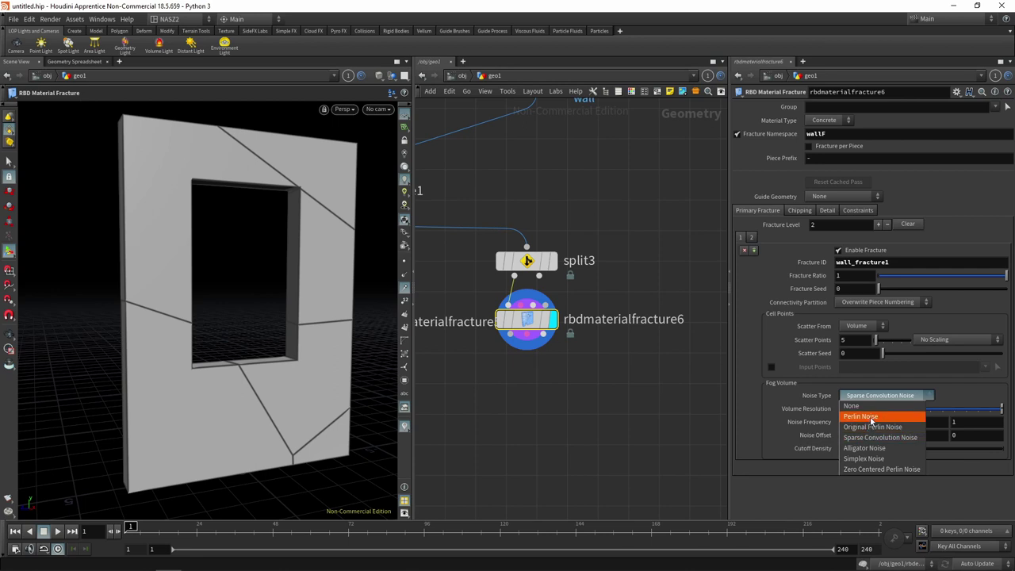
pyautogui.click(876, 415)
pyautogui.click(894, 392)
pyautogui.click(877, 441)
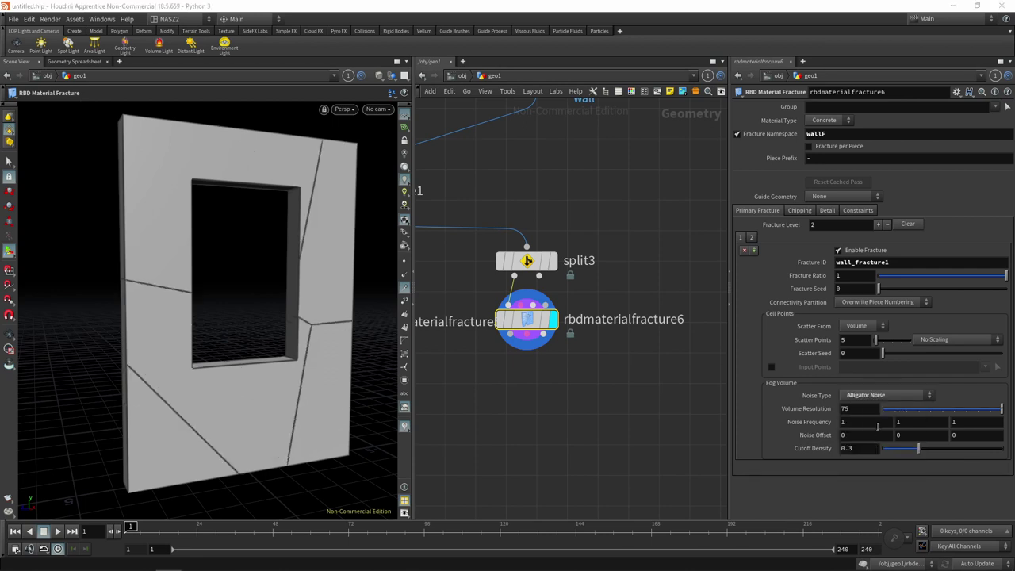
pyautogui.click(890, 394)
pyautogui.click(888, 394)
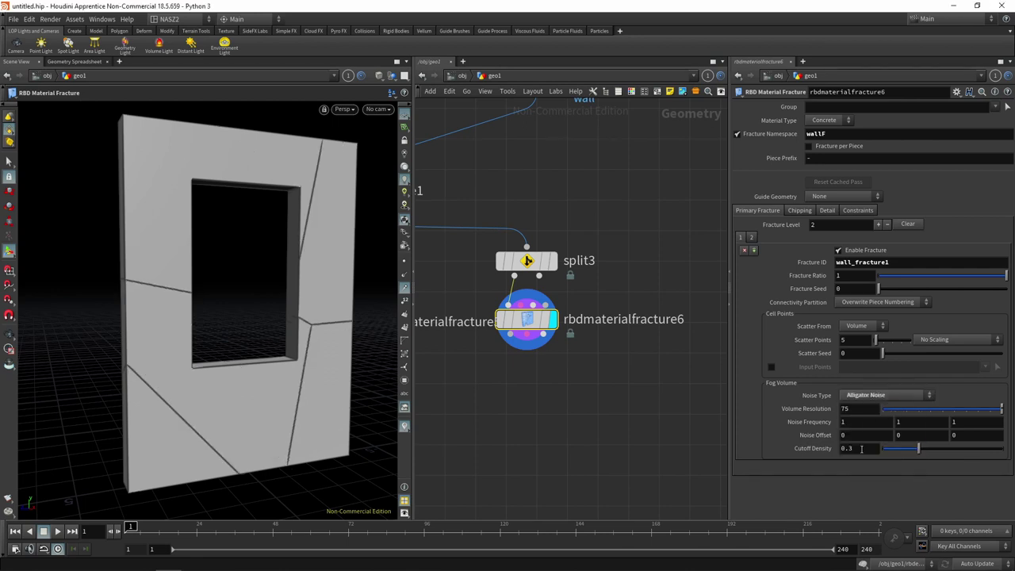
pyautogui.click(873, 396)
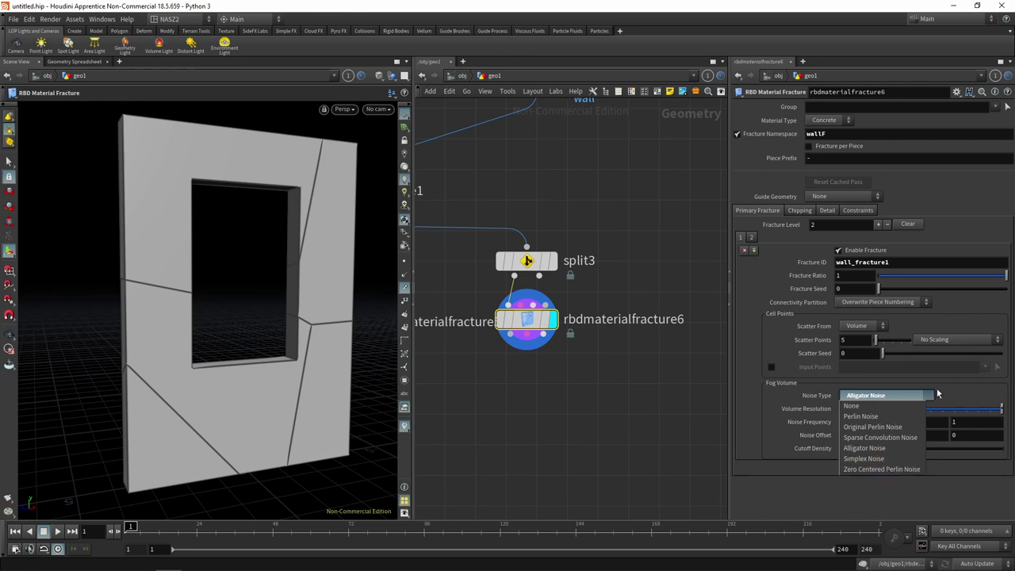
pyautogui.click(806, 456)
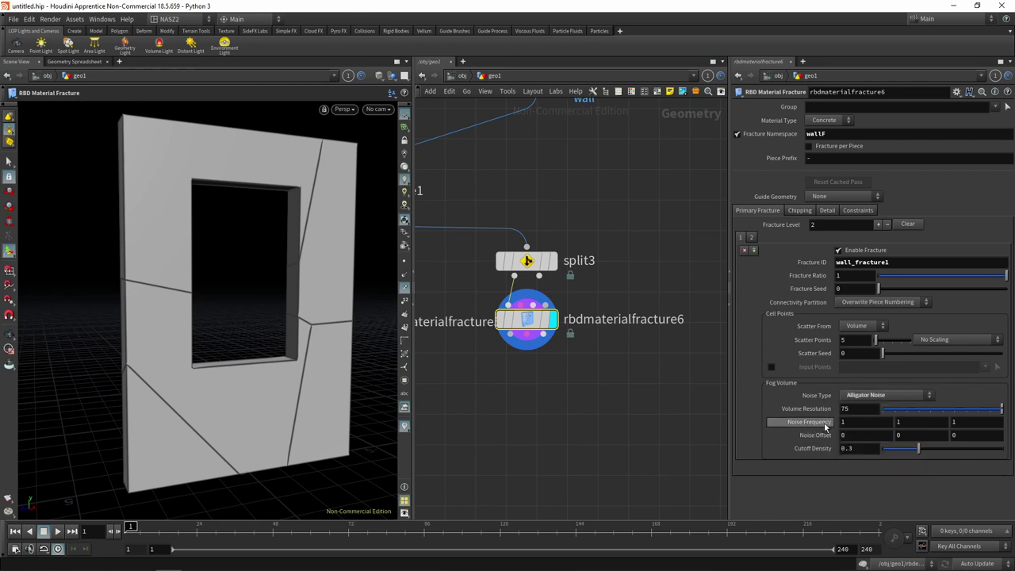
pyautogui.moveTo(817, 422)
pyautogui.mouseDown(button='middle')
pyautogui.moveTo(756, 422)
pyautogui.moveTo(858, 420)
pyautogui.moveTo(732, 405)
pyautogui.mouseUp(button='middle')
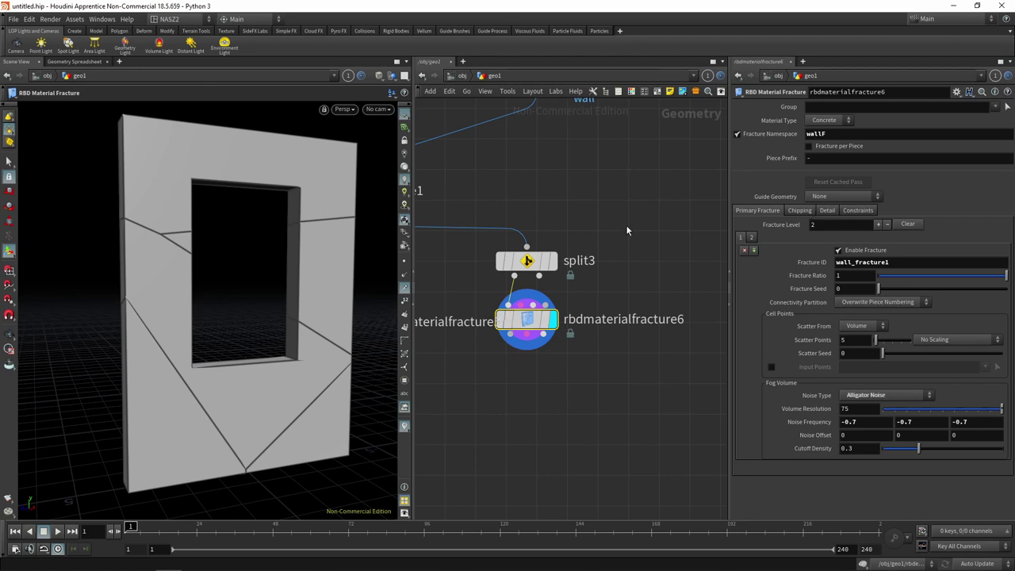
pyautogui.moveTo(629, 258); pyautogui.dragTo(663, 253, button='middle')
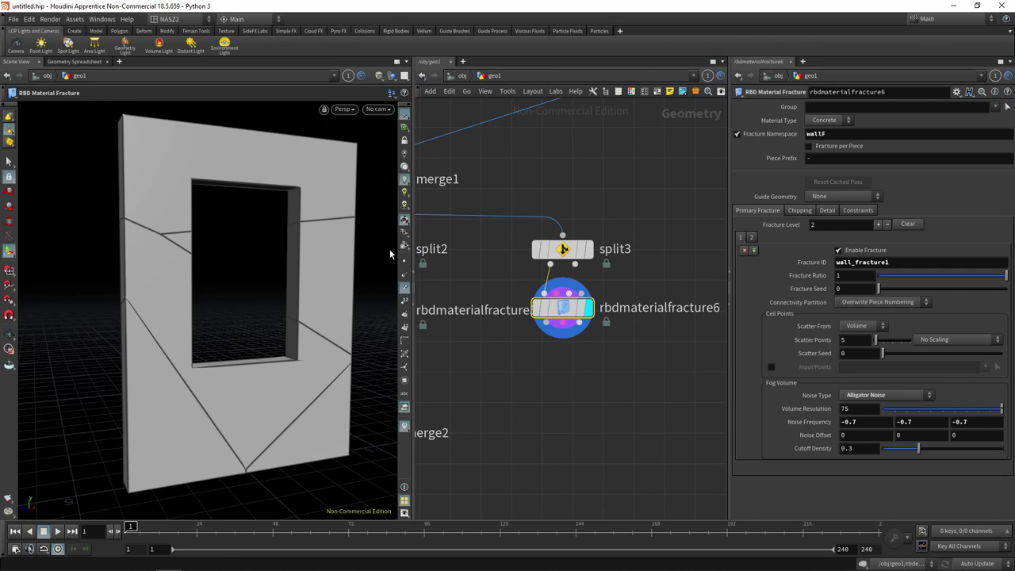
# Disable the second fracture level, concrete_fracture2, on rbdmaterialfracture6's concrete wall
pyautogui.click(854, 339)
pyautogui.click(860, 251)
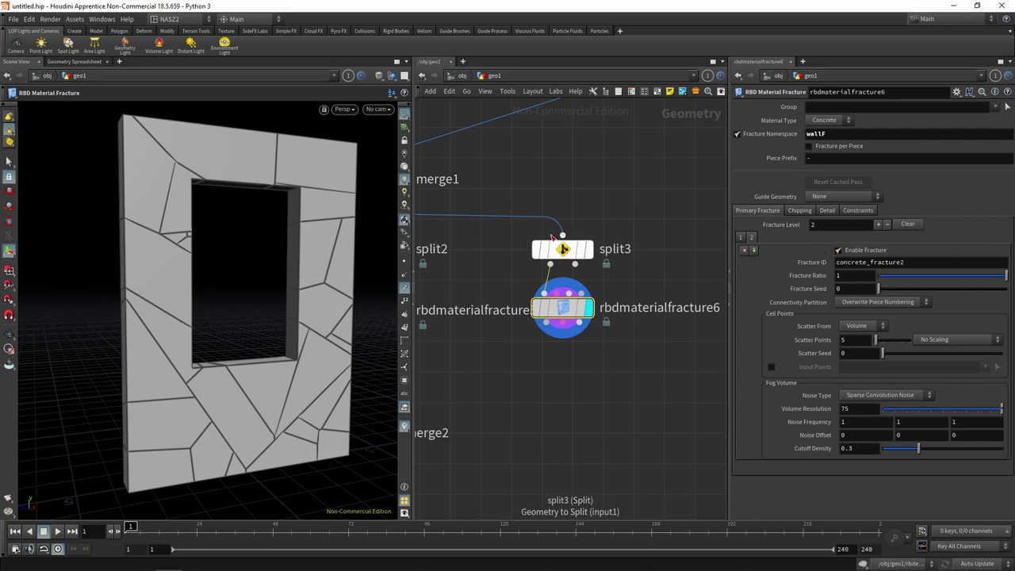
pyautogui.click(870, 251)
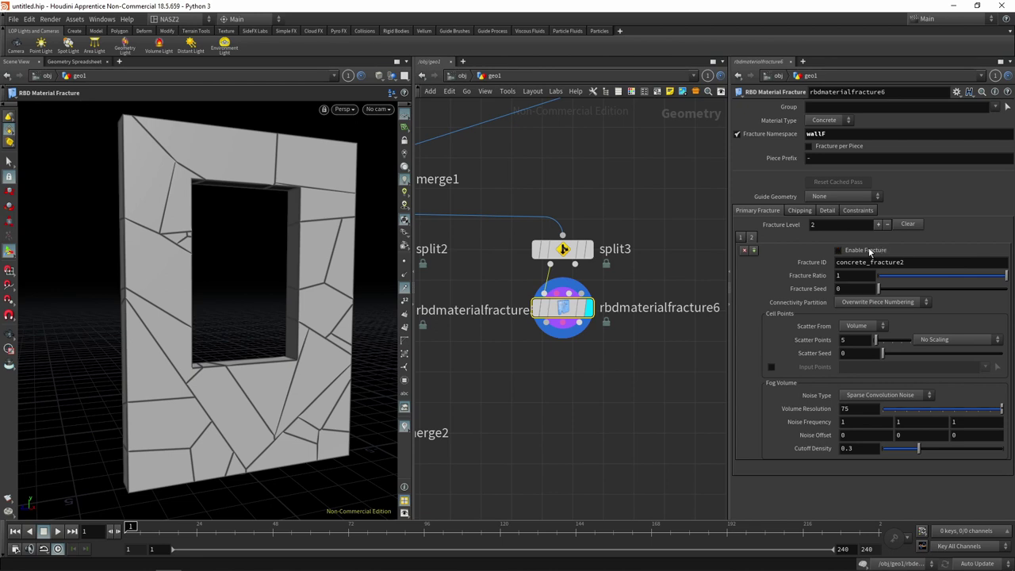
pyautogui.click(870, 251)
pyautogui.scroll(-5, 623, 307)
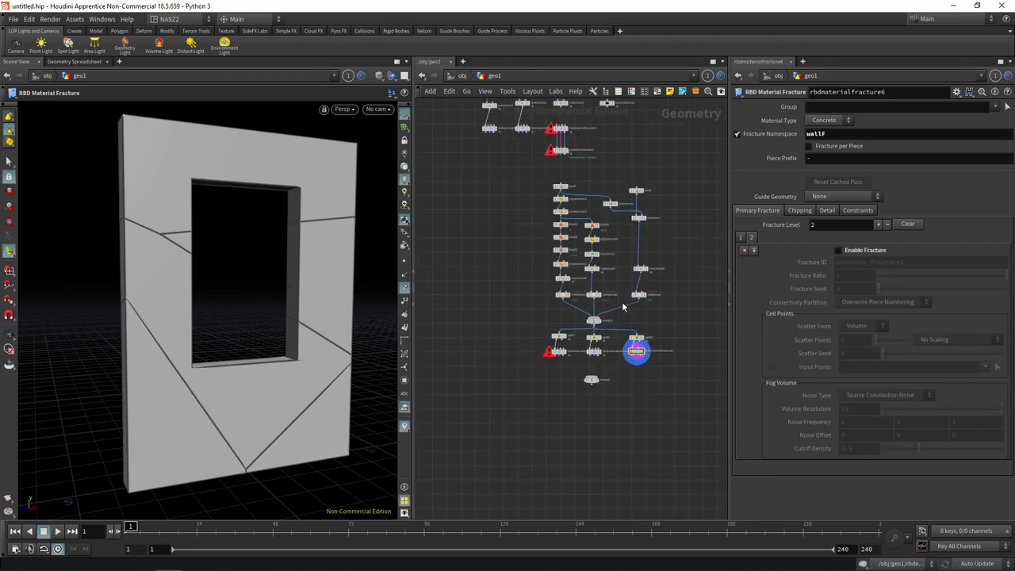
# Wire matchsize1's output into rbdmaterialfracture1 and display the pillar's fracture
pyautogui.moveTo(623, 306); pyautogui.dragTo(662, 386, button='middle')
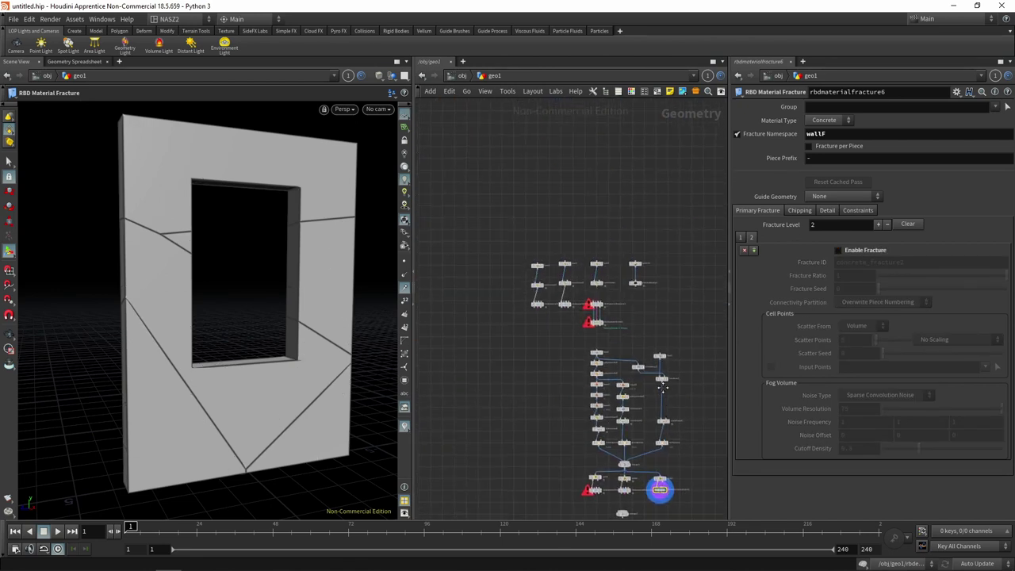
pyautogui.scroll(5, 612, 315)
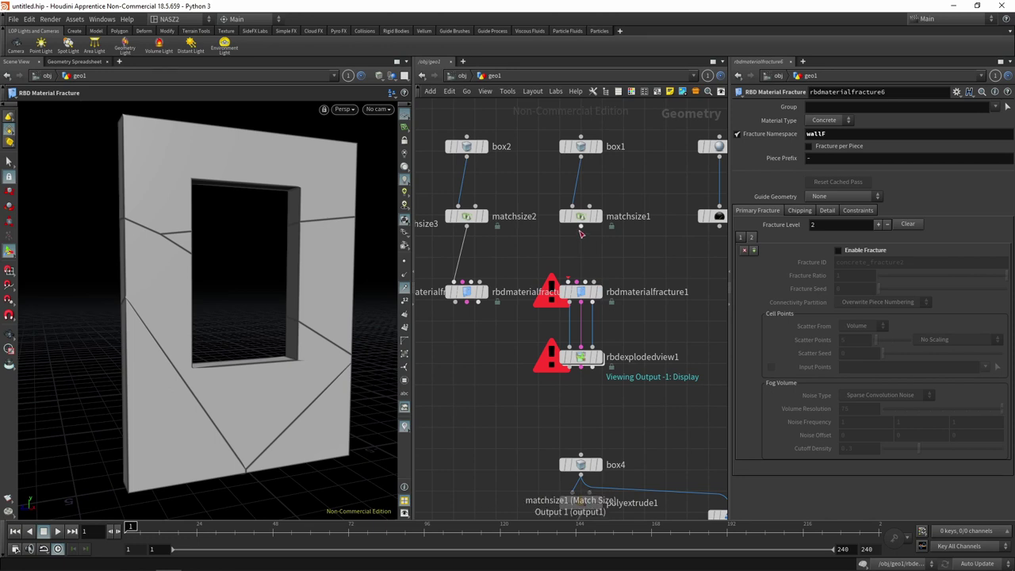
pyautogui.moveTo(581, 226); pyautogui.dragTo(569, 282)
pyautogui.click(582, 292)
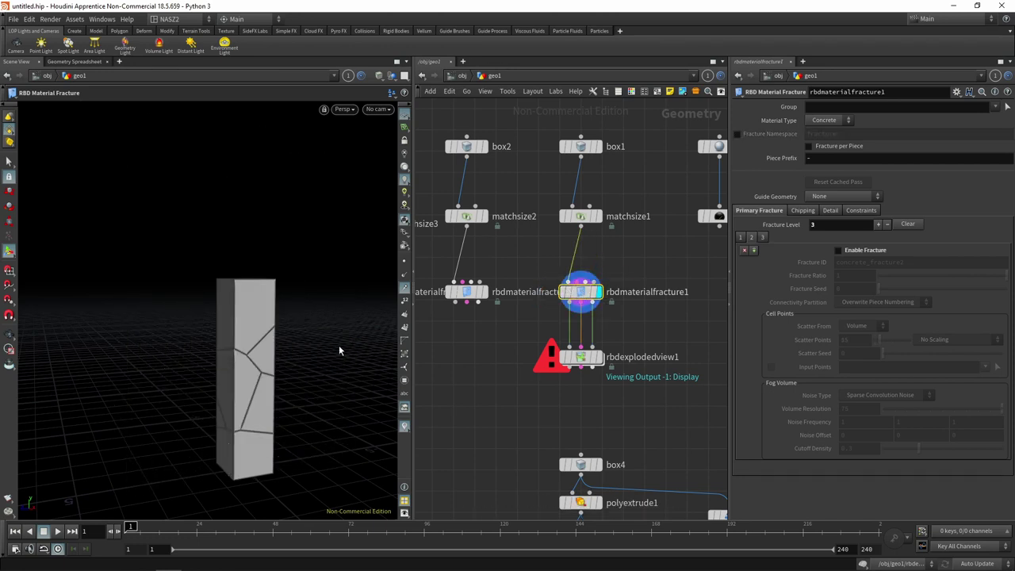
pyautogui.scroll(3, 340, 349)
pyautogui.scroll(3, 290, 349)
pyautogui.moveTo(339, 195)
pyautogui.mouseDown()
pyautogui.moveTo(340, 238)
pyautogui.moveTo(351, 249)
pyautogui.moveTo(325, 238)
pyautogui.mouseUp()
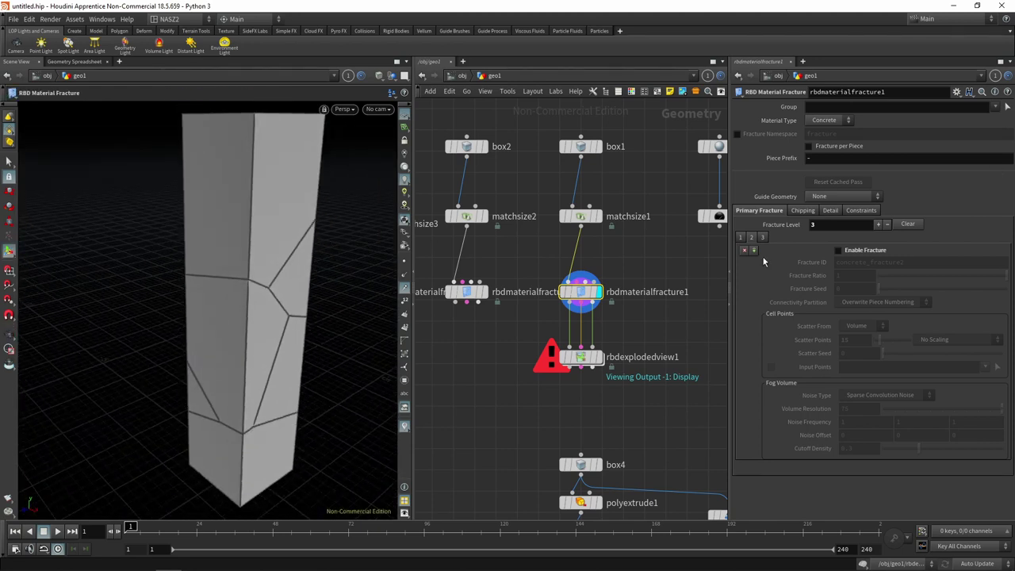
# Re-enable pillar fracturing with 15 scatter points on level 2, then display the wall again
pyautogui.click(744, 240)
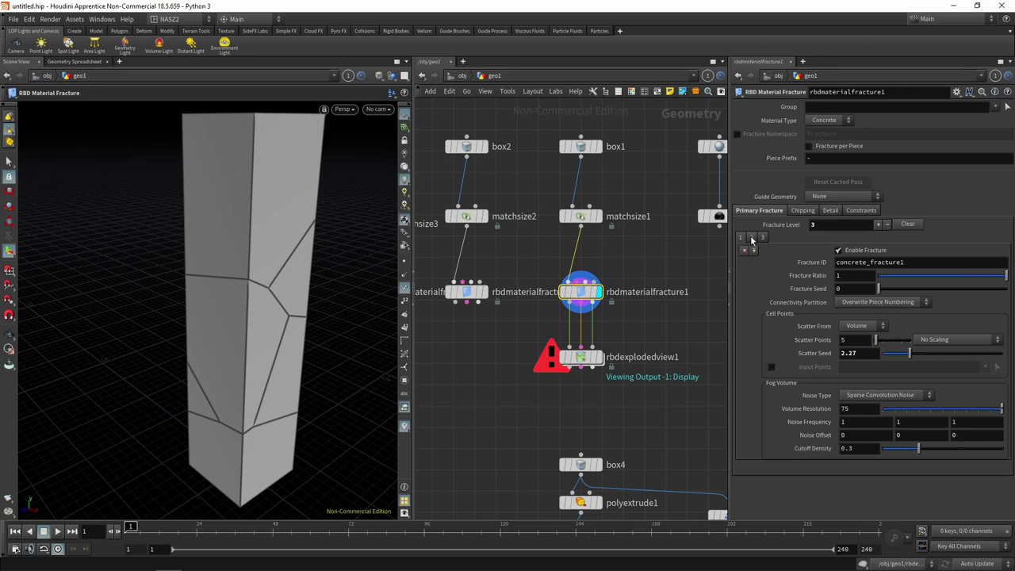
pyautogui.click(751, 237)
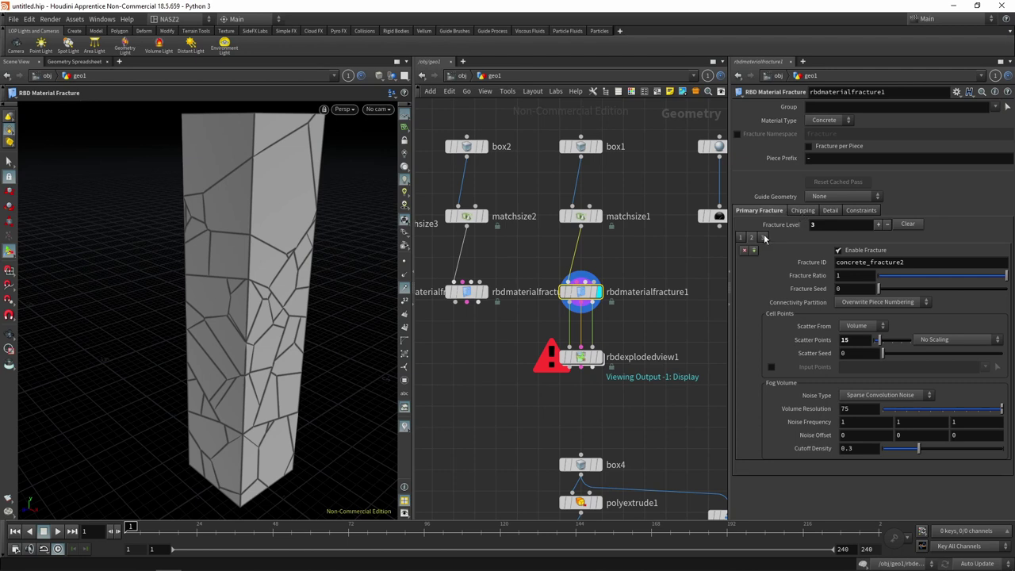
pyautogui.scroll(-5, 670, 349)
pyautogui.middleClick(658, 343)
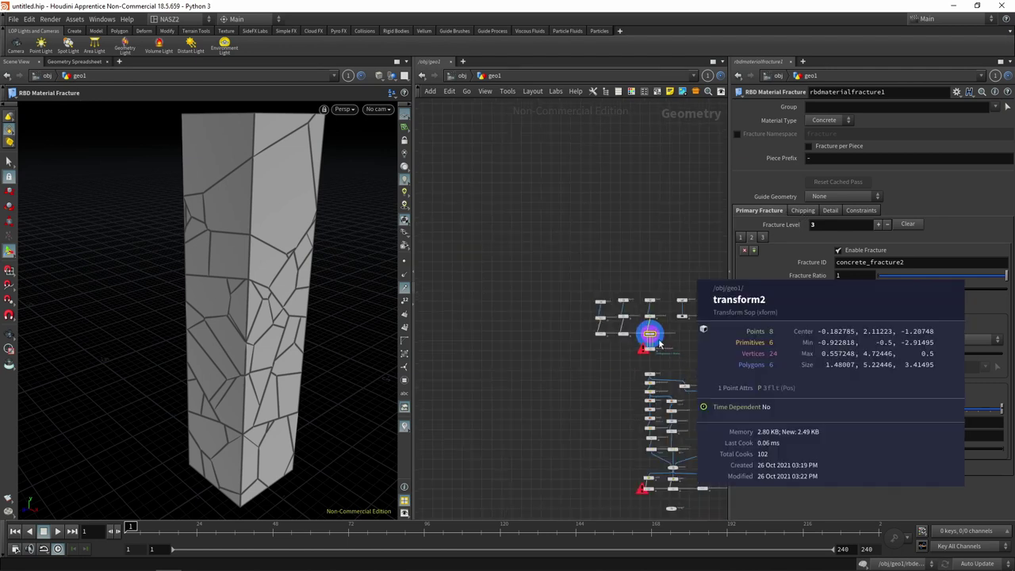
pyautogui.scroll(2, 635, 357)
pyautogui.scroll(4, 627, 368)
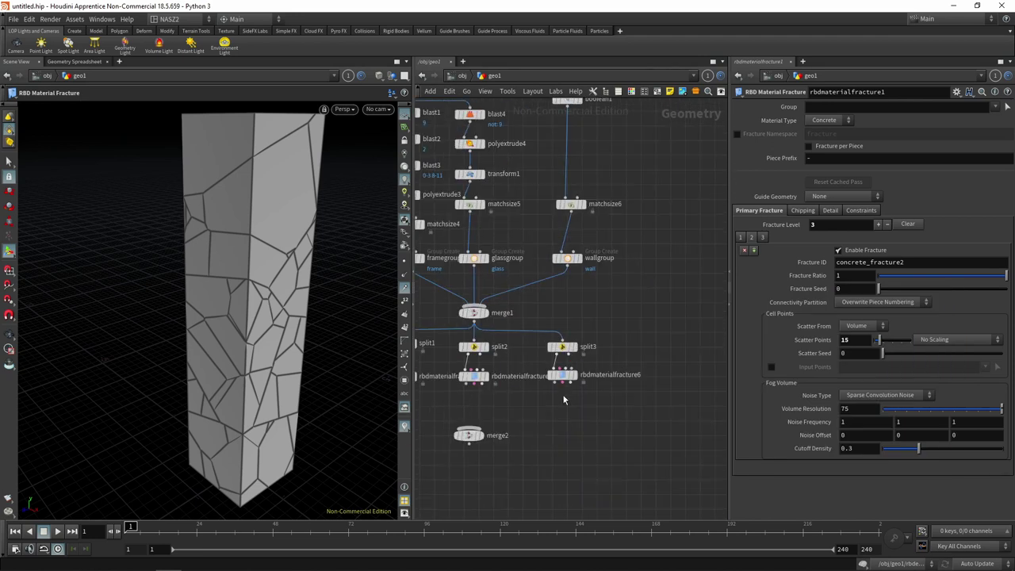
pyautogui.click(577, 382)
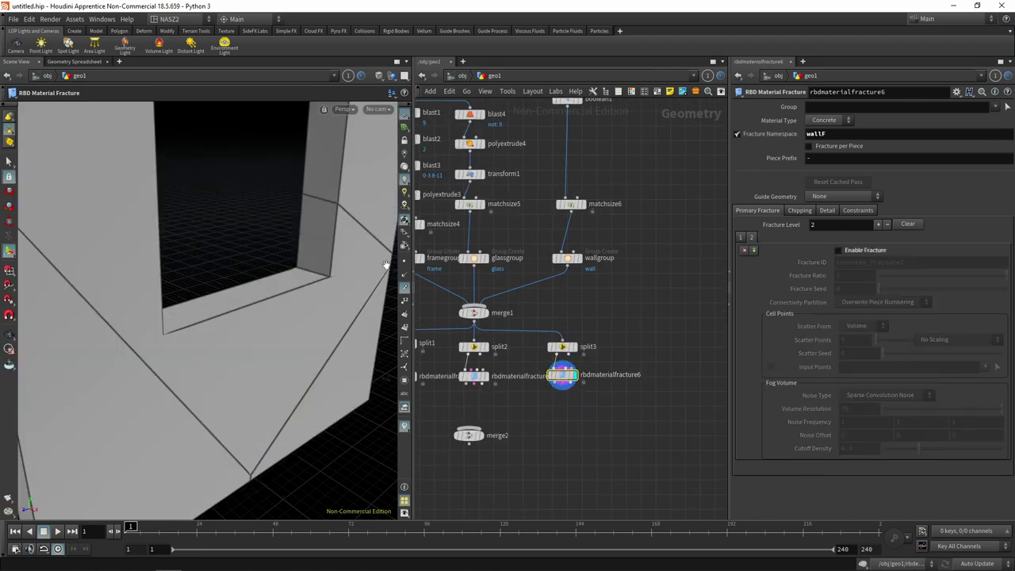
# Enable concrete_fracture2 on rbdmaterialfracture6 and inspect the more heavily cracked wall
pyautogui.moveTo(374, 260)
pyautogui.mouseDown()
pyautogui.moveTo(346, 258)
pyautogui.moveTo(340, 283)
pyautogui.mouseUp()
pyautogui.scroll(-3, 339, 283)
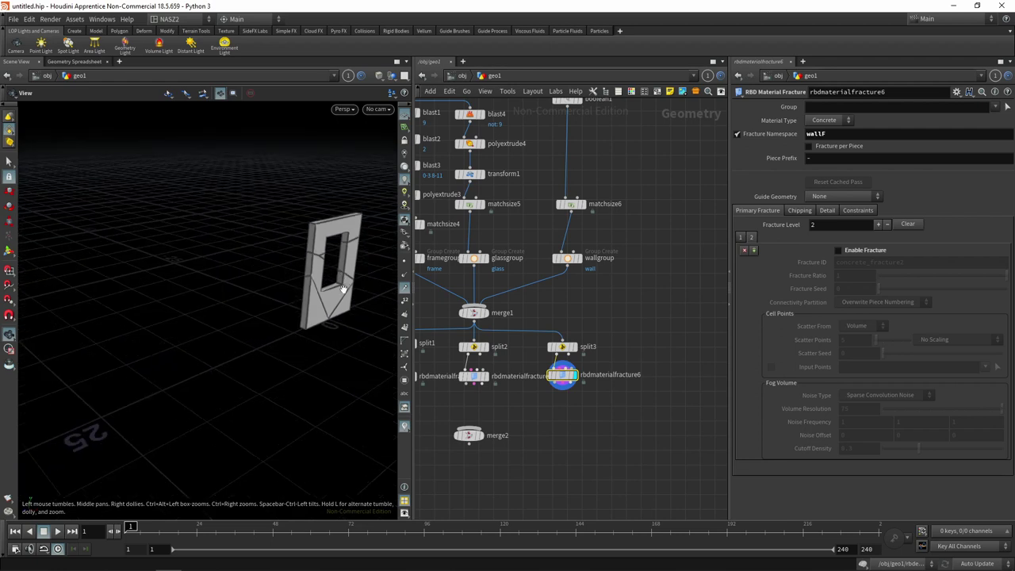
pyautogui.press('Return')
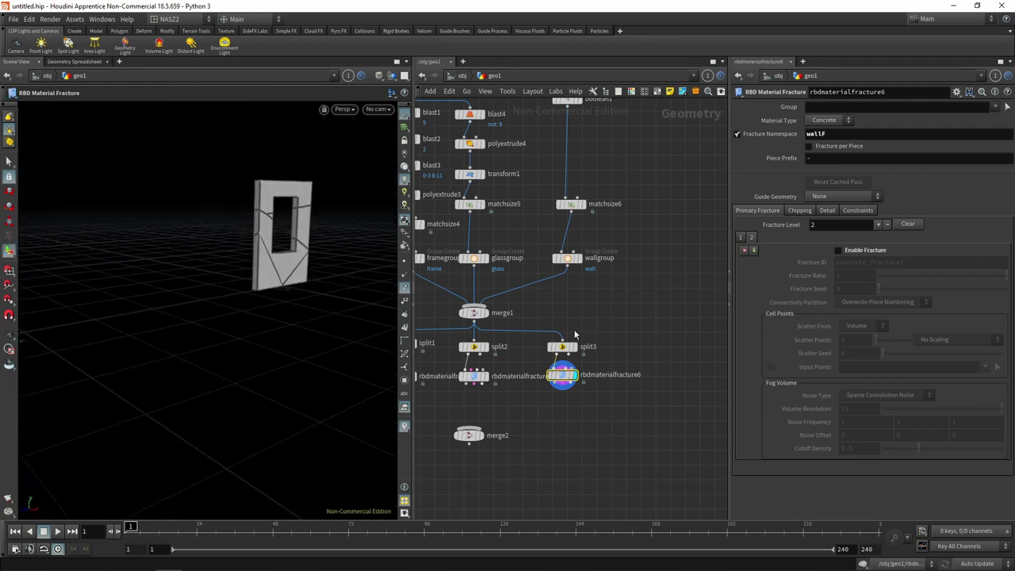
pyautogui.click(849, 251)
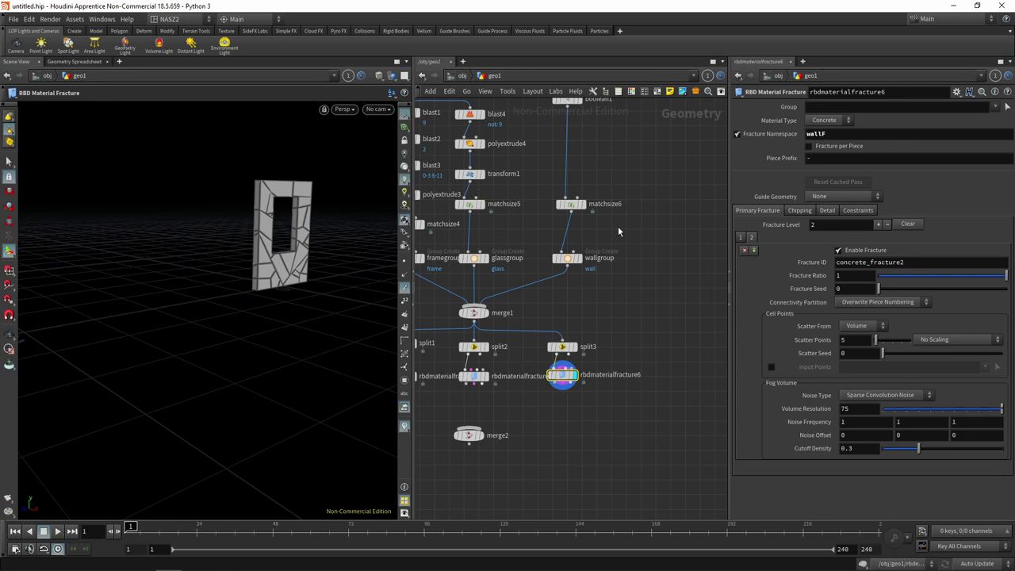
pyautogui.press('Escape')
pyautogui.moveTo(235, 233); pyautogui.dragTo(328, 233)
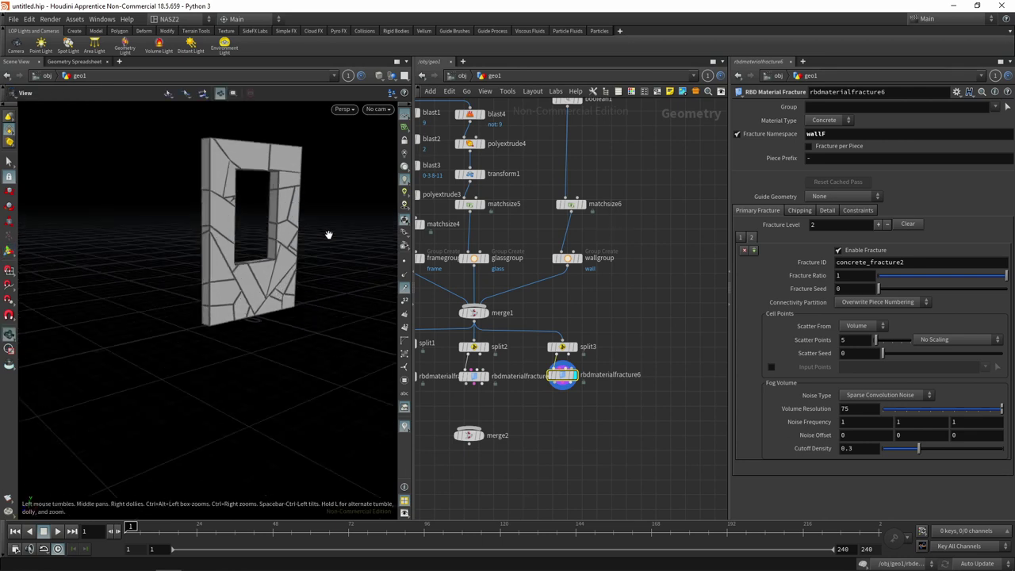
pyautogui.press('Return')
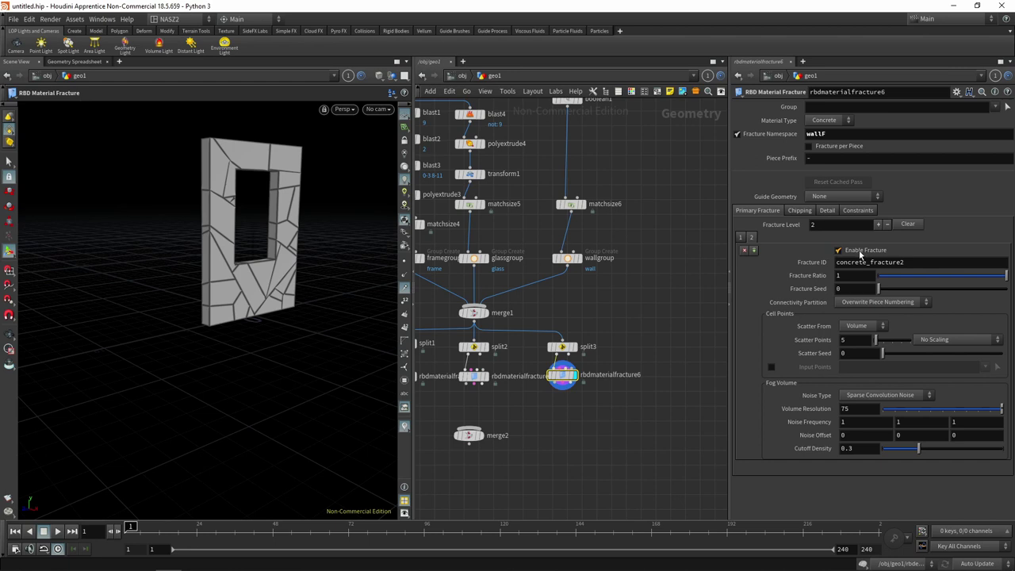
# Toggle the wall's second fracture level off and back on to compare results
pyautogui.click(860, 254)
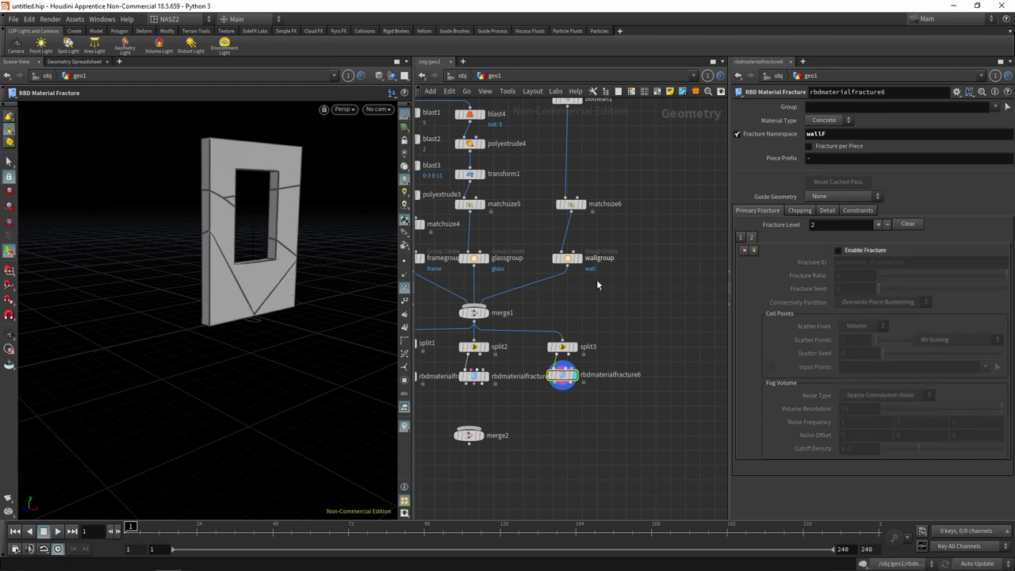
pyautogui.click(870, 251)
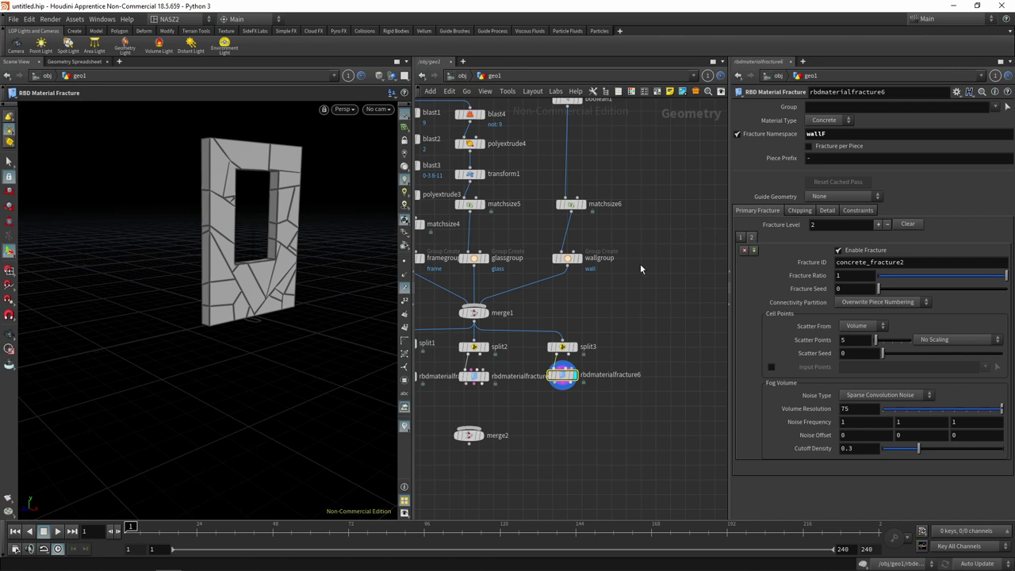
pyautogui.scroll(-3, 635, 235)
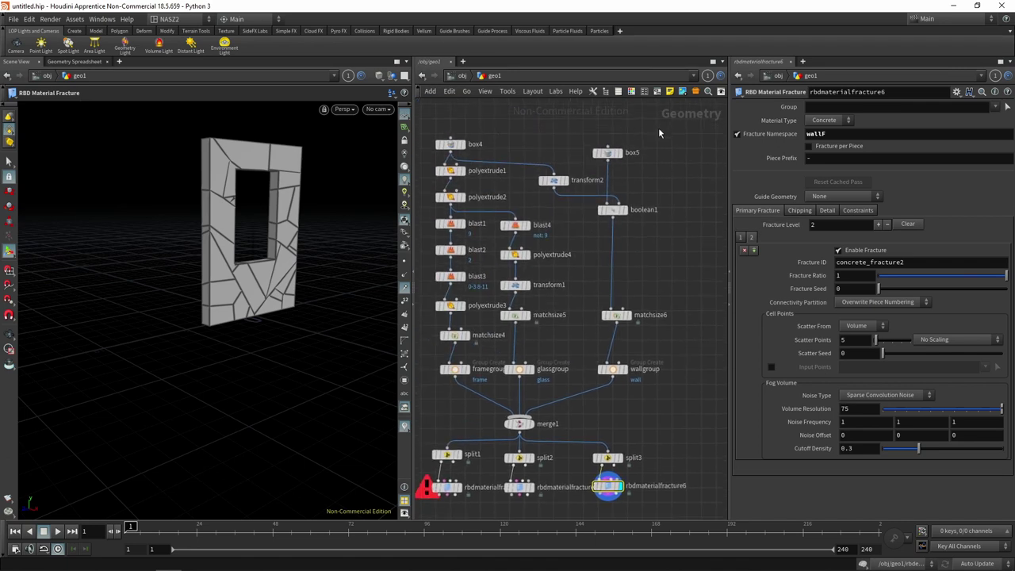
pyautogui.scroll(3, 555, 198)
pyautogui.scroll(2, 501, 235)
# Display rbdmaterialfracture1 and set its second level Scatter Points to 10
pyautogui.scroll(2, 501, 235)
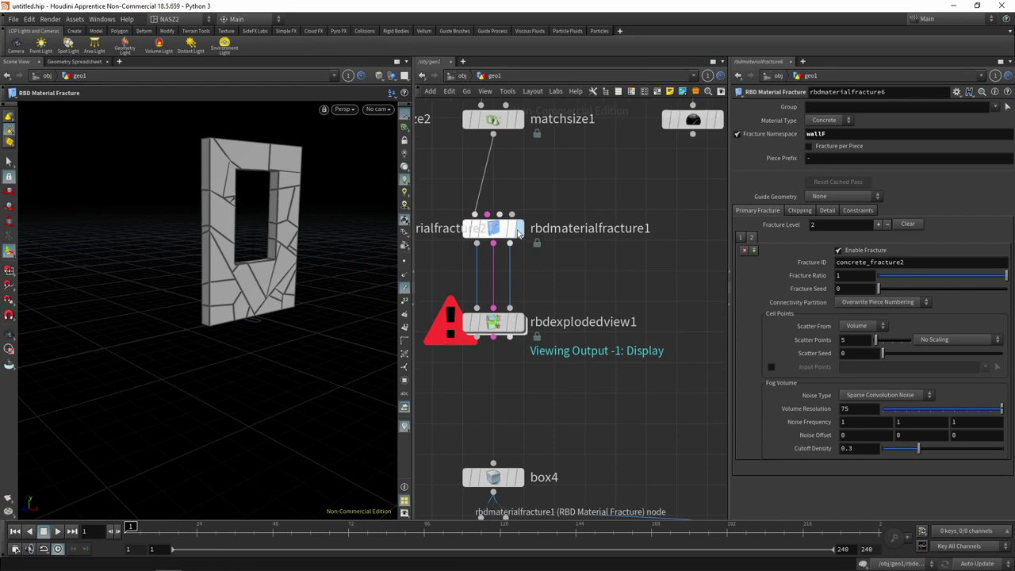
pyautogui.click(502, 235)
pyautogui.press('f')
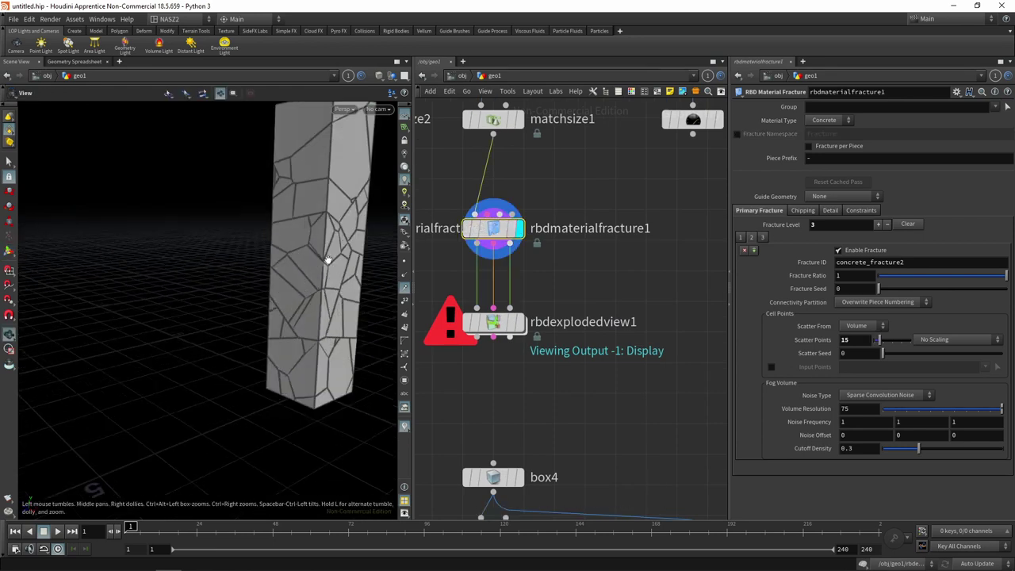
pyautogui.moveTo(252, 309)
pyautogui.mouseDown()
pyautogui.moveTo(152, 251)
pyautogui.moveTo(288, 250)
pyautogui.mouseUp()
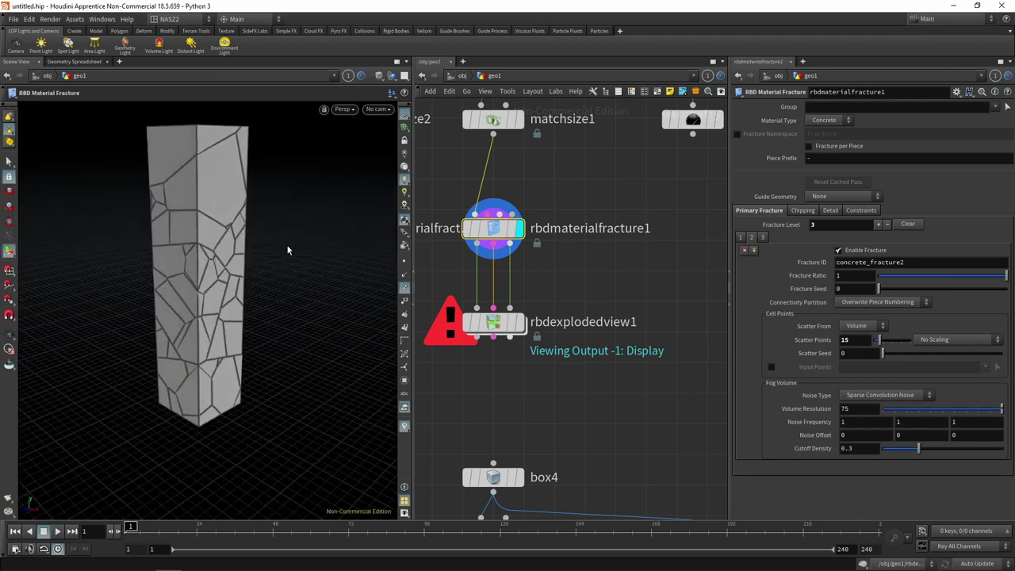
pyautogui.moveTo(306, 222); pyautogui.dragTo(309, 222)
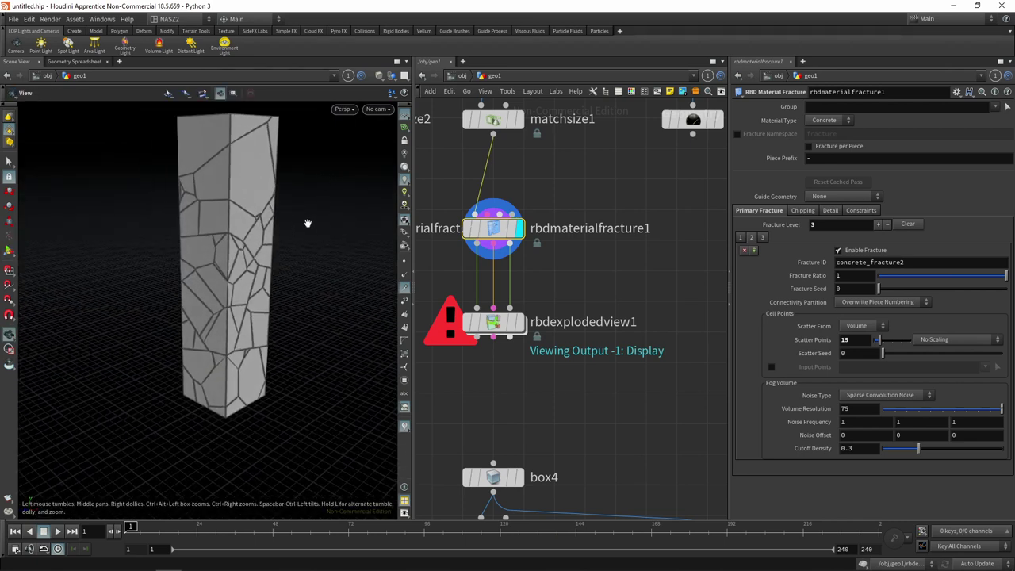
pyautogui.click(844, 339)
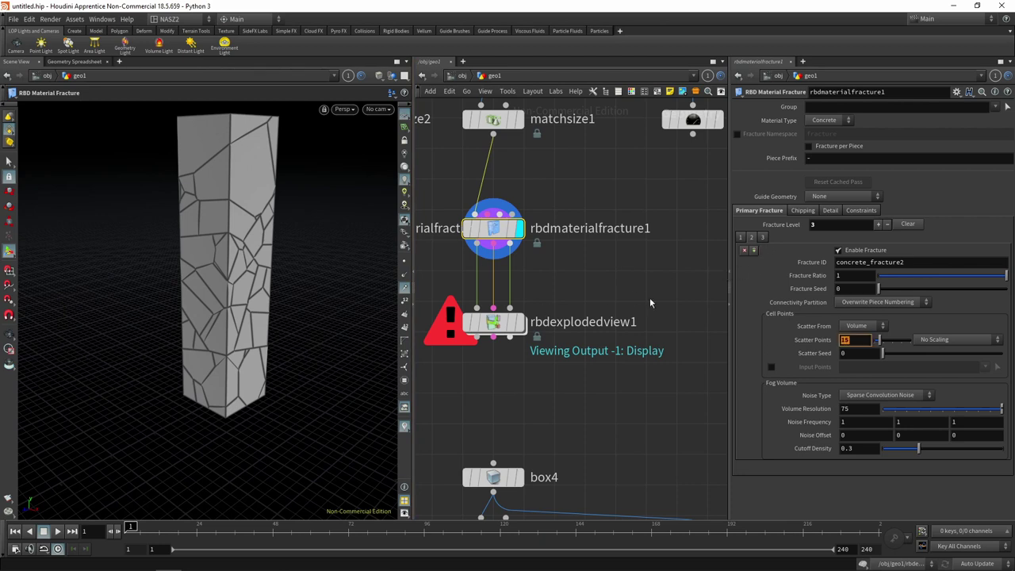
pyautogui.write('10')
pyautogui.press('Return')
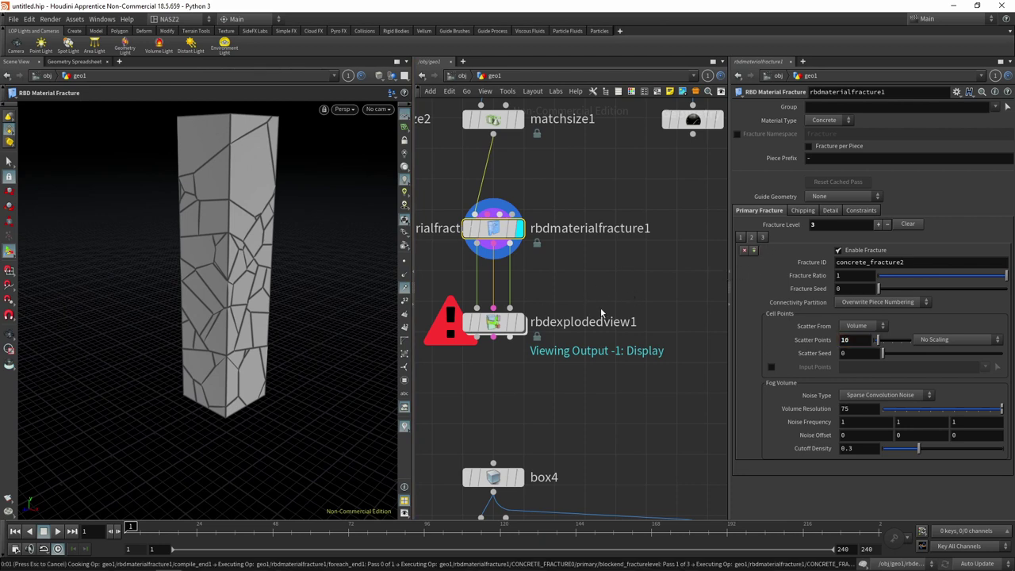
# Enable the third fracture level, concrete_fracture3, with 5 scatter points on the column
pyautogui.click(837, 250)
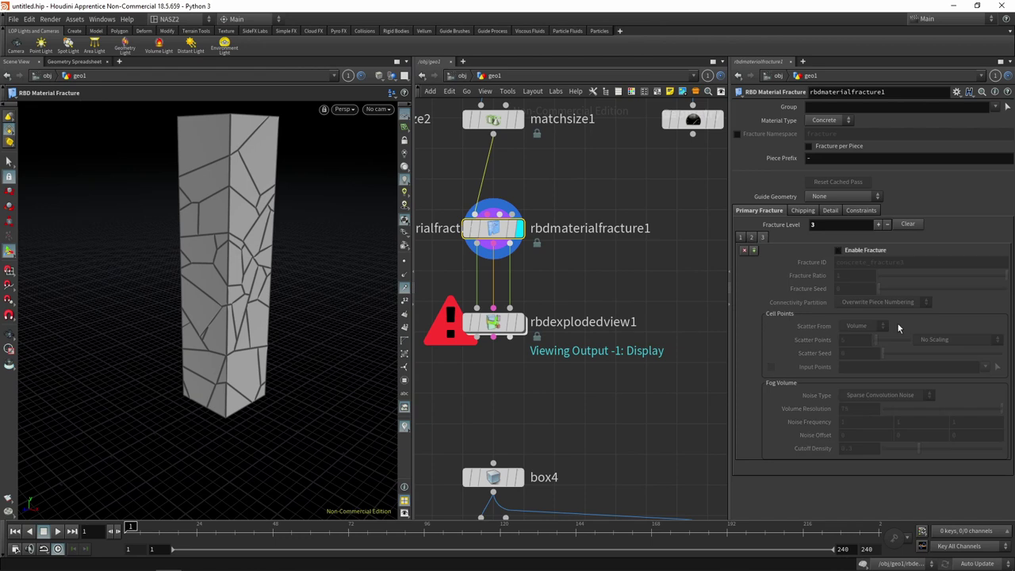
pyautogui.click(868, 250)
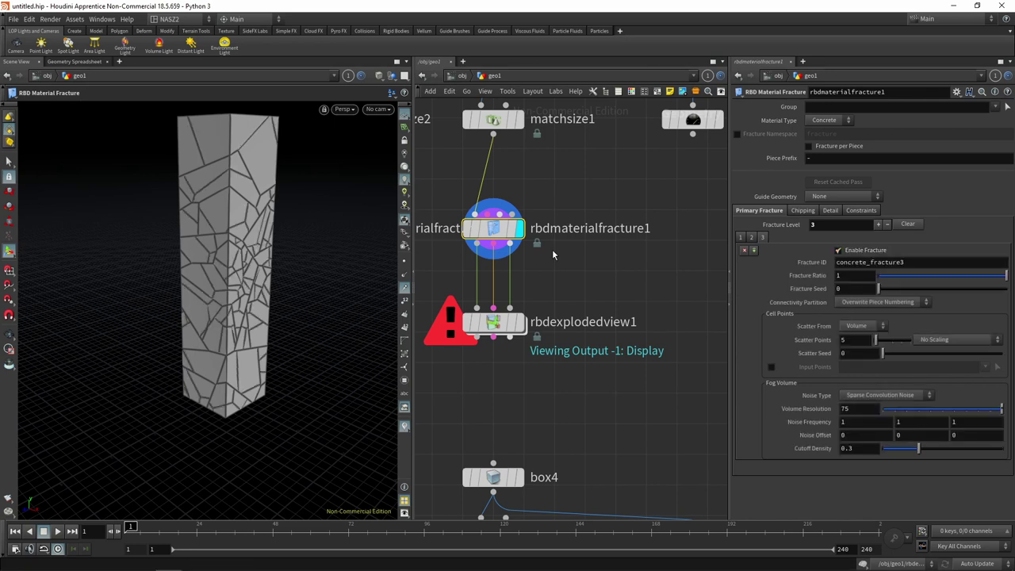
pyautogui.scroll(5, 279, 264)
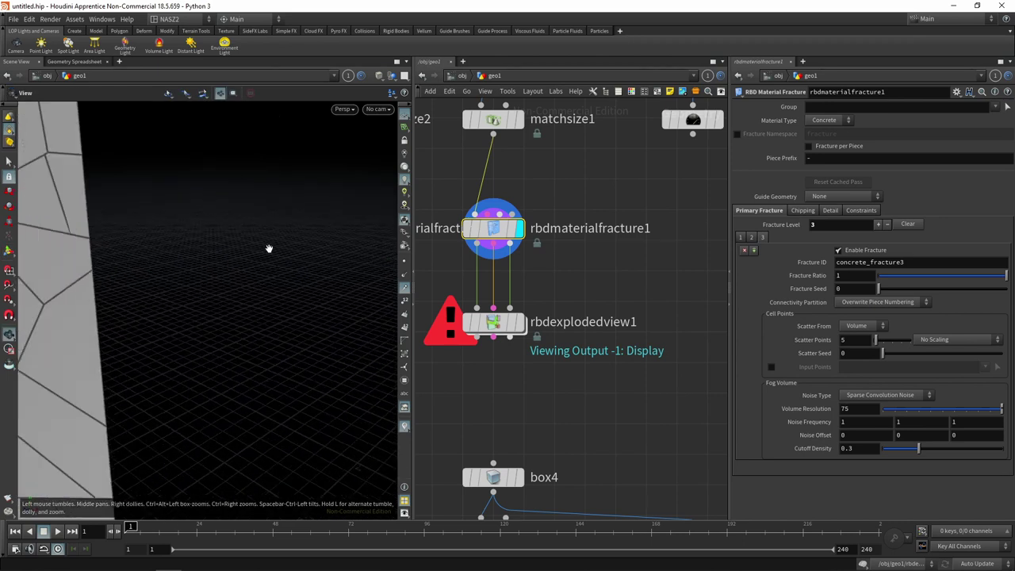
pyautogui.moveTo(356, 268); pyautogui.dragTo(222, 234, button='middle')
pyautogui.moveTo(222, 234); pyautogui.dragTo(381, 256)
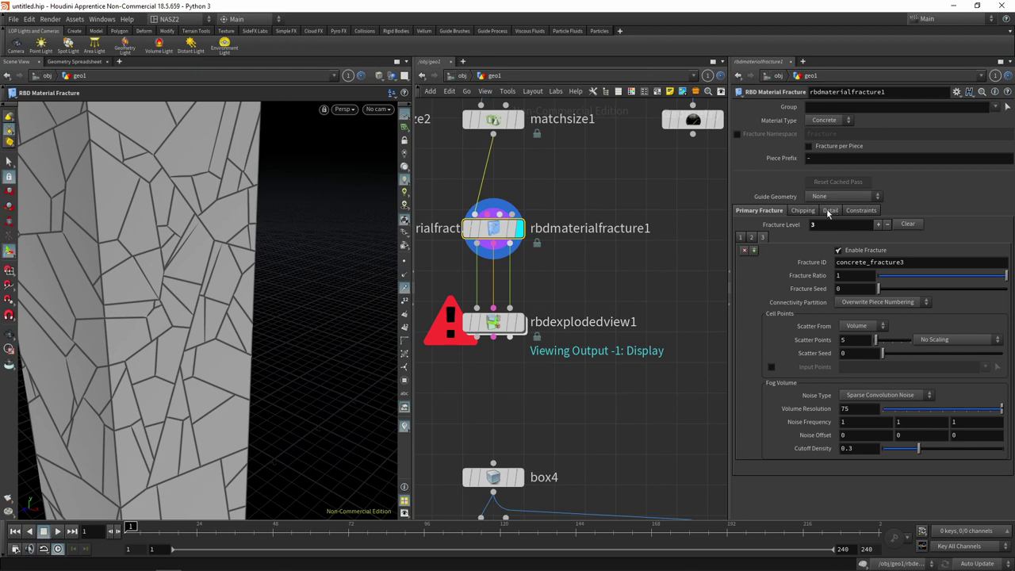
# Enable Chipping on rbdmaterialfracture1, using chipping ratio 0.5 and corner depth 0.05
pyautogui.click(798, 215)
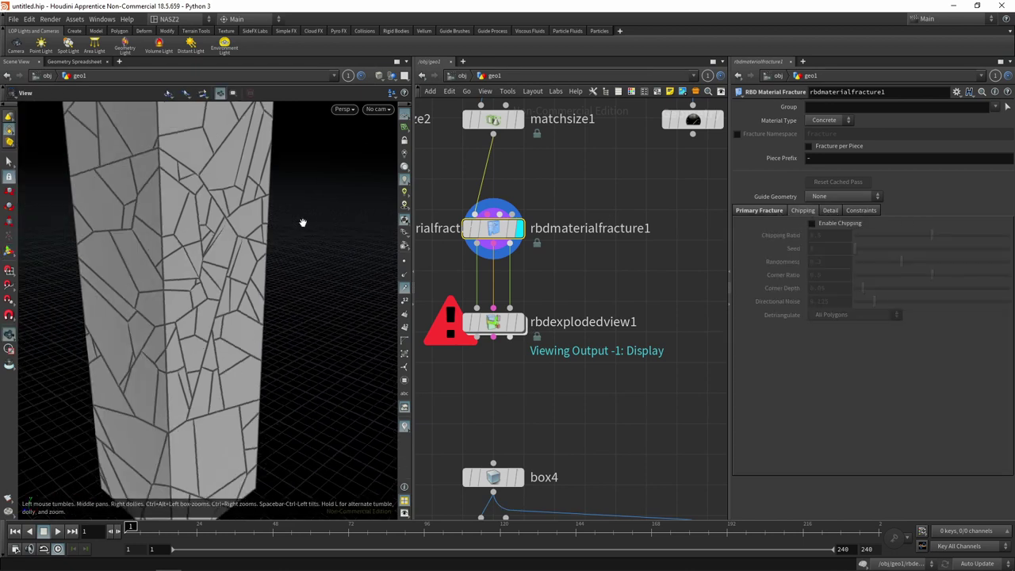
pyautogui.moveTo(301, 219); pyautogui.dragTo(319, 274)
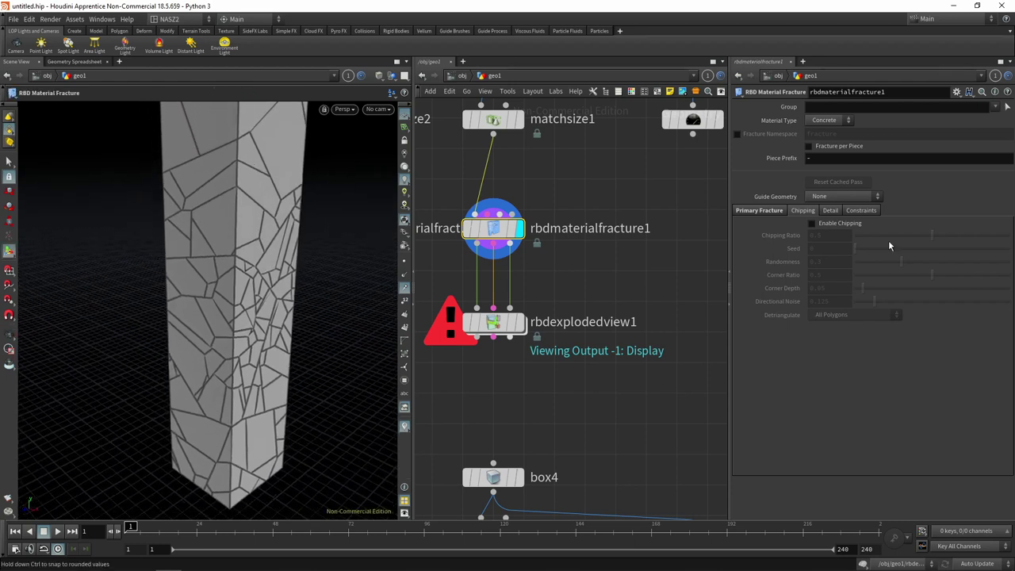
pyautogui.click(830, 210)
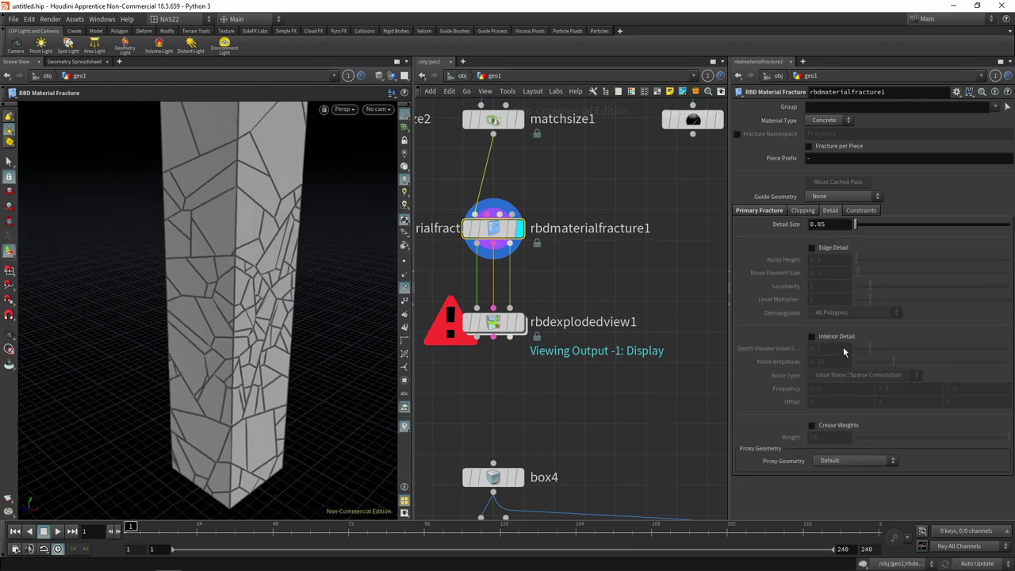
pyautogui.click(803, 210)
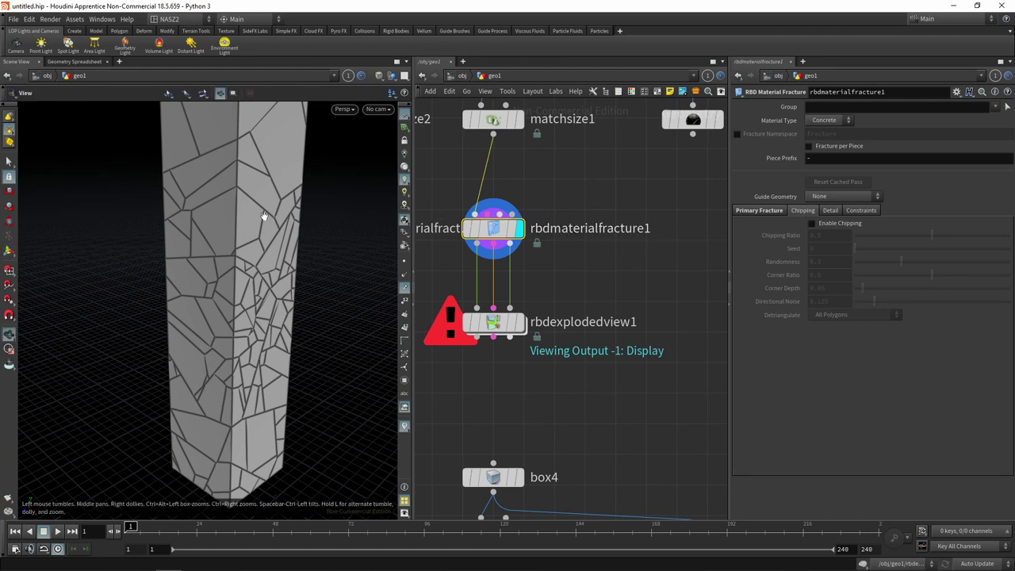
pyautogui.moveTo(261, 215); pyautogui.dragTo(296, 192, button='right')
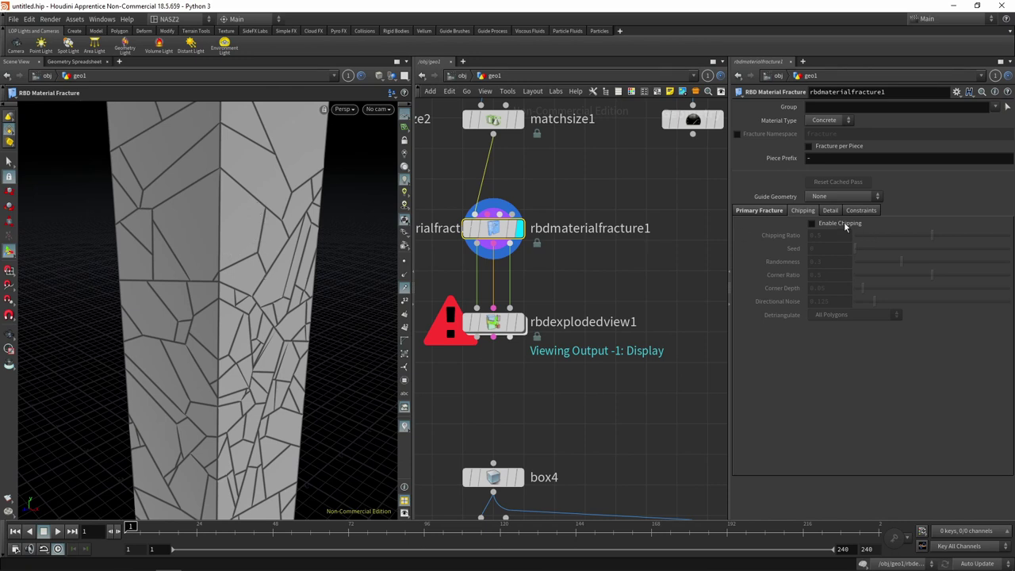
pyautogui.moveTo(838, 224)
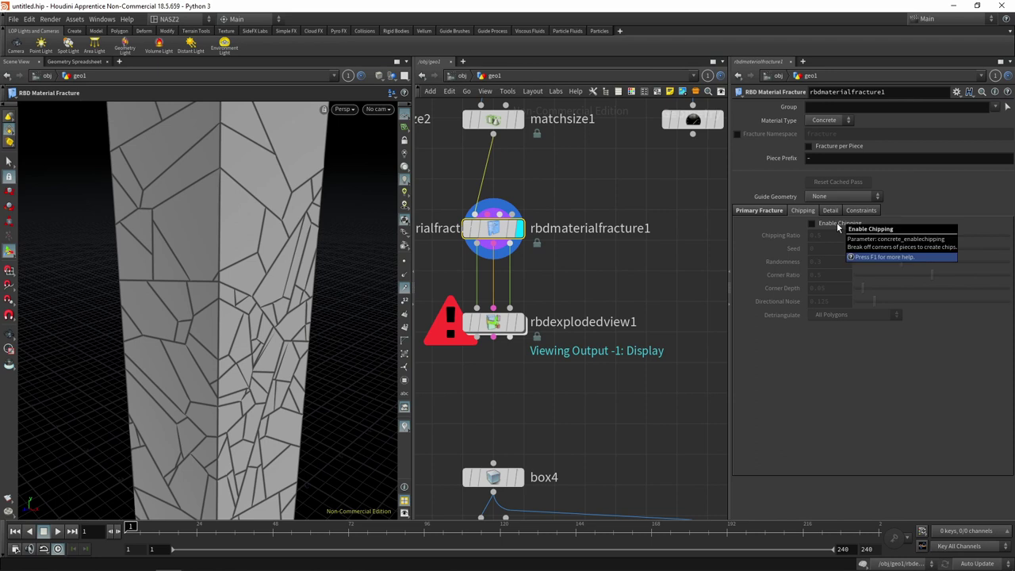
pyautogui.click(838, 224)
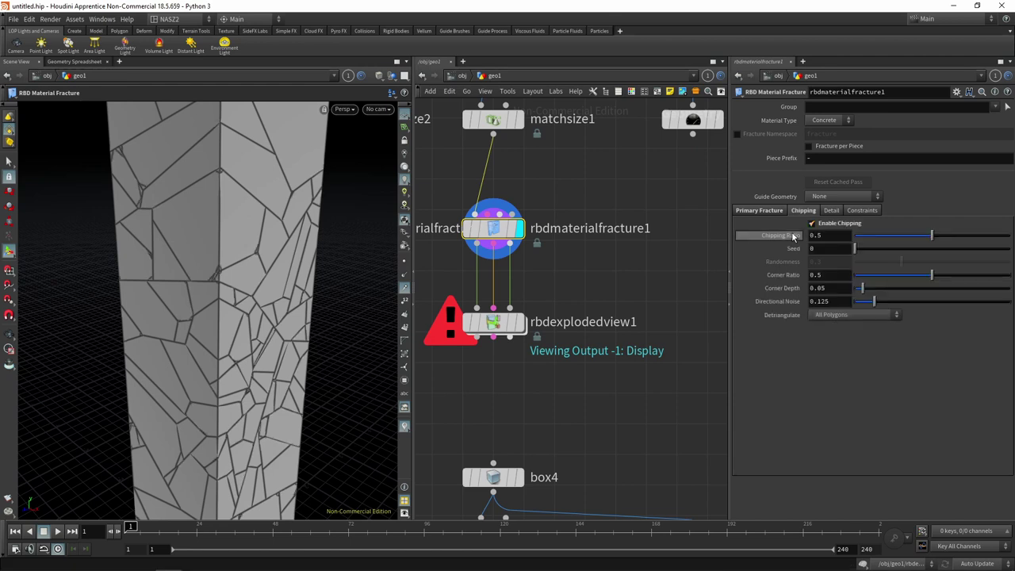
# Zoom in on the column to inspect its chipped corners
pyautogui.press('Escape')
pyautogui.scroll(3, 317, 253)
pyautogui.scroll(3, 307, 264)
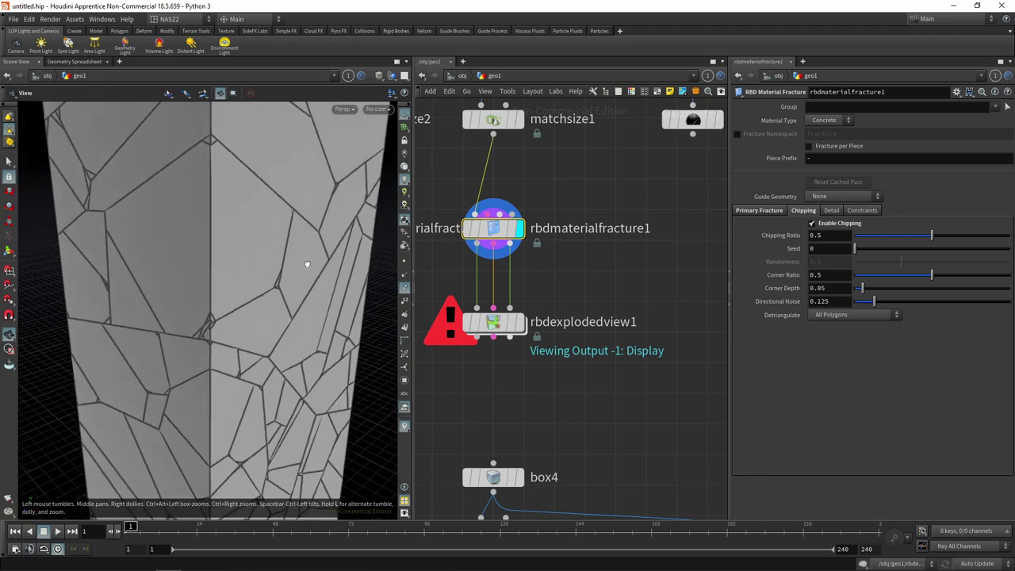
pyautogui.scroll(3, 333, 237)
pyautogui.scroll(3, 352, 219)
pyautogui.press('Return')
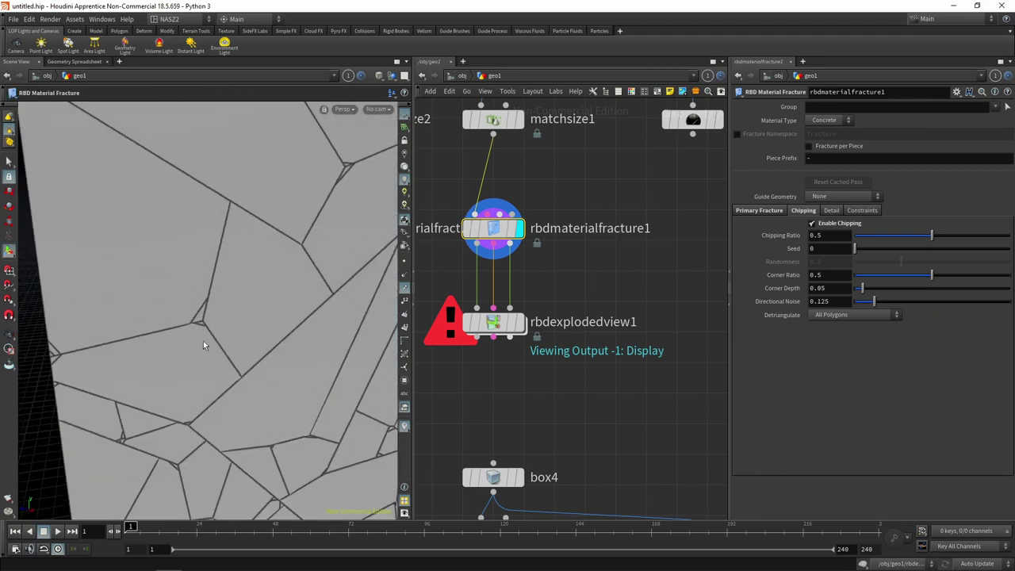
# Reframe the column and raise chipping Corner Depth from 0.05 to 0.267
pyautogui.press('Escape')
pyautogui.scroll(-3, 203, 345)
pyautogui.scroll(-3, 277, 340)
pyautogui.moveTo(277, 341)
pyautogui.mouseDown()
pyautogui.moveTo(244, 287)
pyautogui.moveTo(322, 246)
pyautogui.moveTo(266, 251)
pyautogui.moveTo(287, 241)
pyautogui.moveTo(290, 357)
pyautogui.mouseUp()
pyautogui.moveTo(284, 264)
pyautogui.mouseDown()
pyautogui.moveTo(257, 274)
pyautogui.moveTo(309, 266)
pyautogui.mouseUp()
pyautogui.click(429, 230)
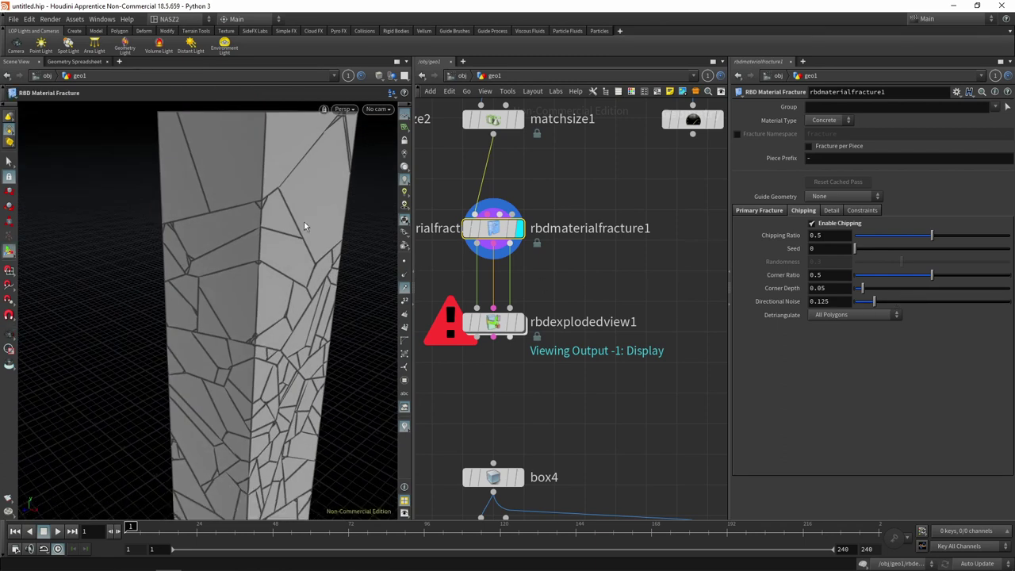
pyautogui.moveTo(305, 227); pyautogui.dragTo(353, 232)
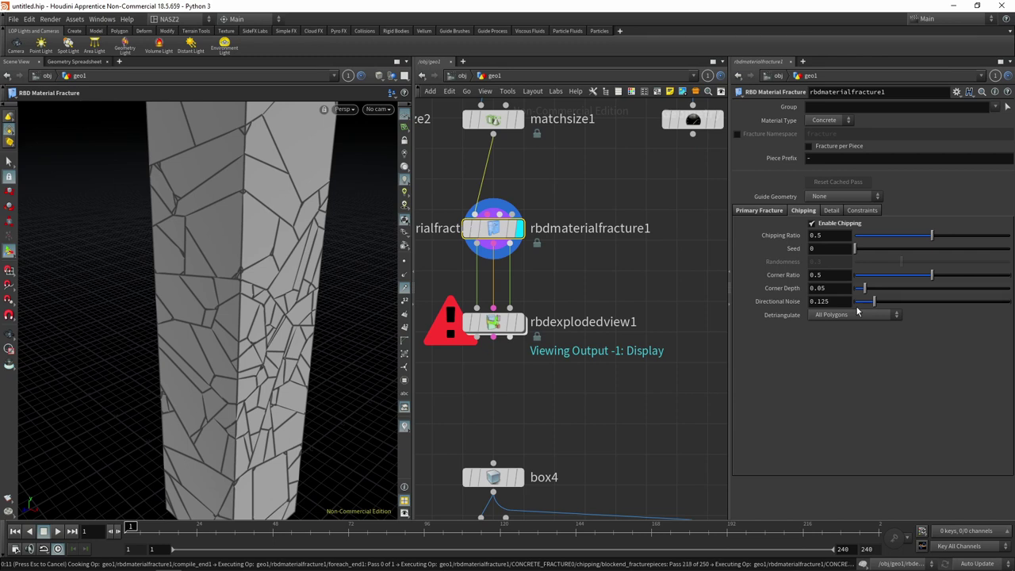
pyautogui.moveTo(864, 288); pyautogui.dragTo(895, 288)
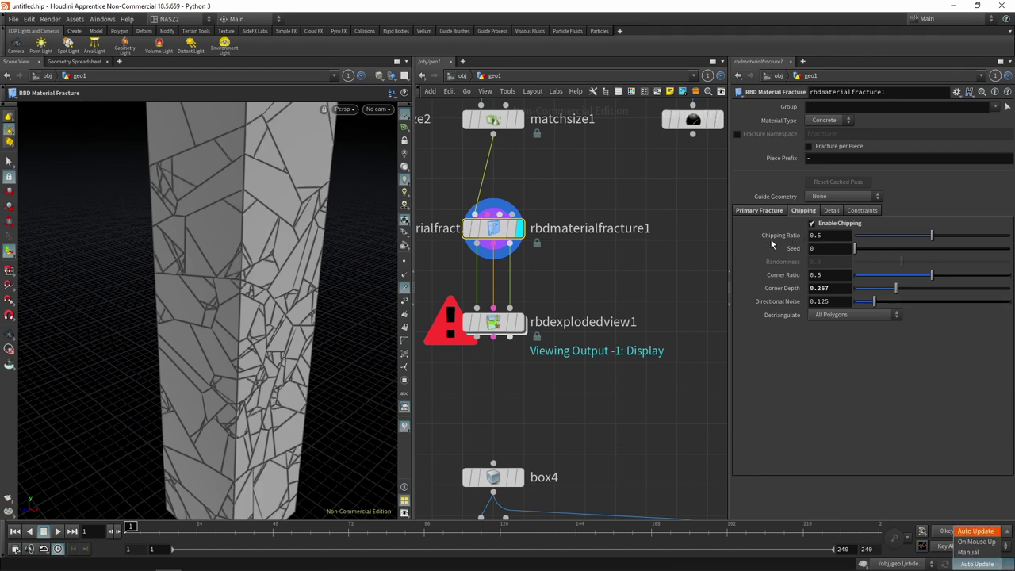
# With recooking paused, raise chipping ratio to 0.747, corner ratio 0.726, corner depth 0.387
pyautogui.click(951, 397)
pyautogui.click(986, 563)
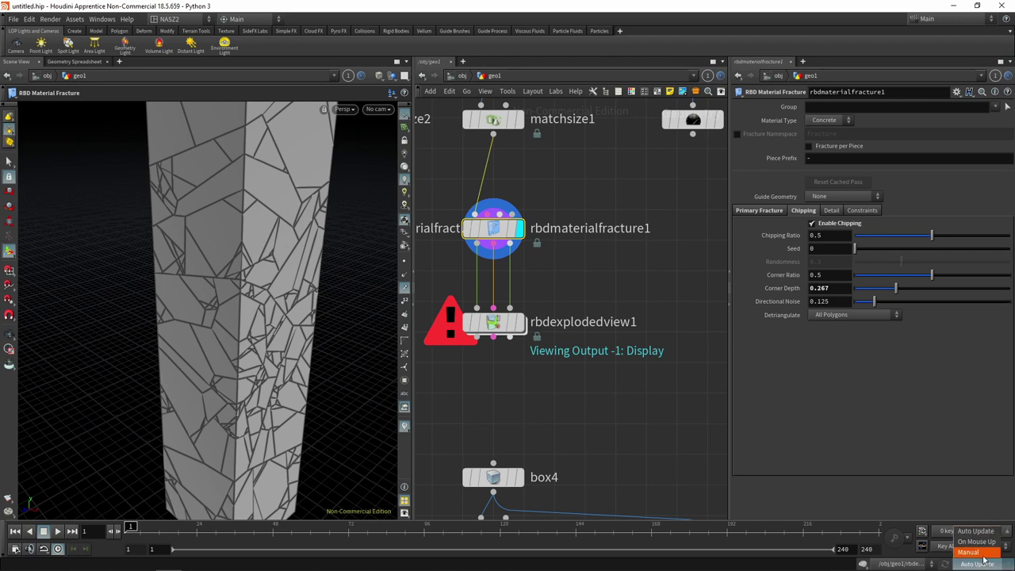
pyautogui.click(982, 554)
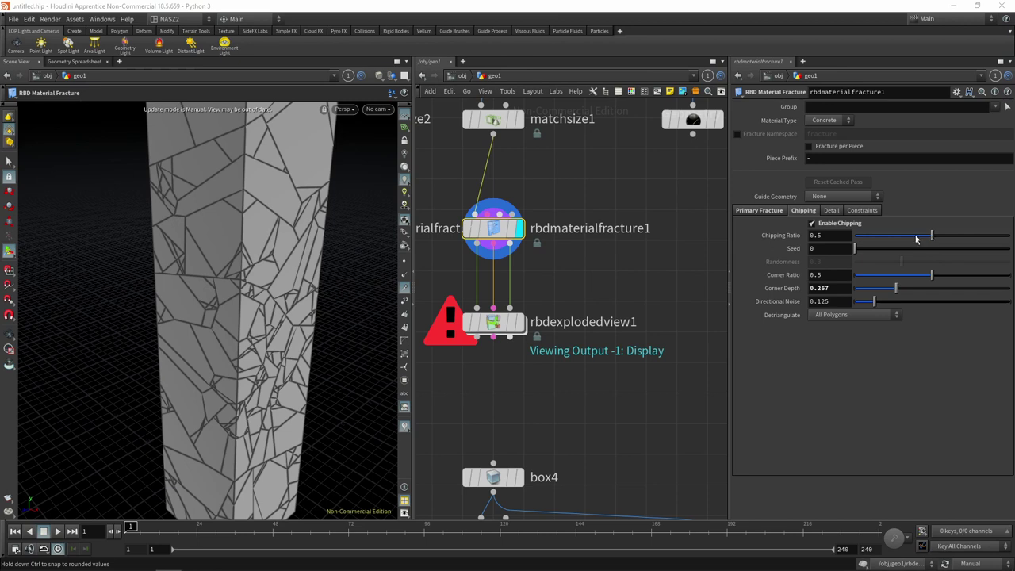
pyautogui.moveTo(781, 235)
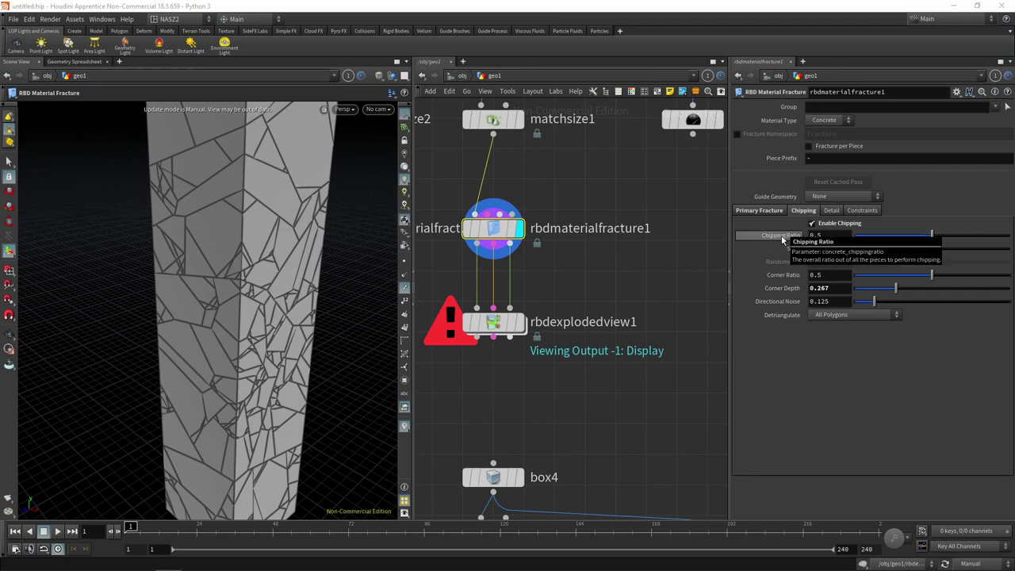
pyautogui.moveTo(931, 235); pyautogui.dragTo(970, 239)
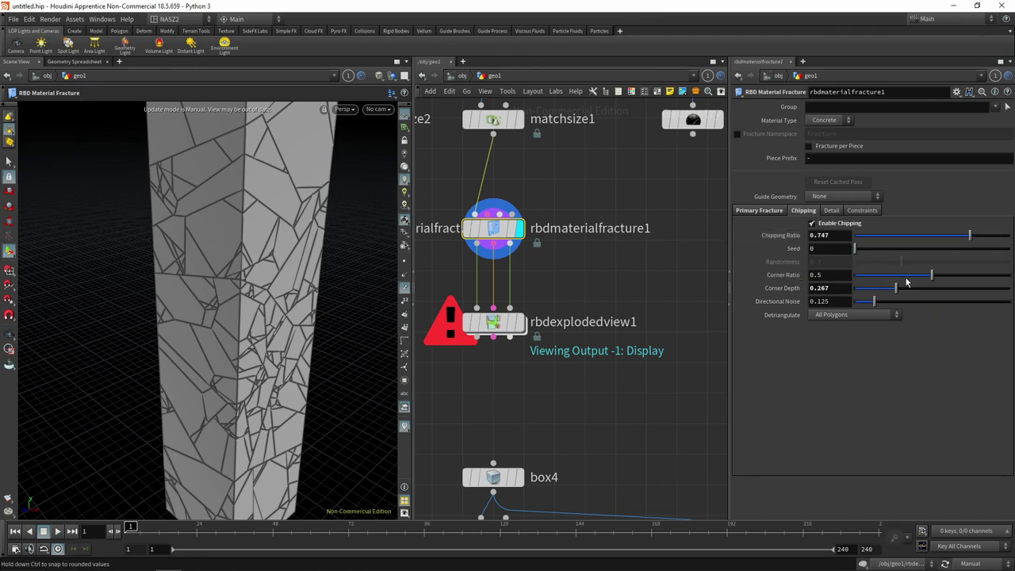
pyautogui.moveTo(932, 275); pyautogui.dragTo(965, 275)
pyautogui.moveTo(895, 291)
pyautogui.mouseDown()
pyautogui.moveTo(916, 290)
pyautogui.moveTo(892, 309)
pyautogui.mouseUp()
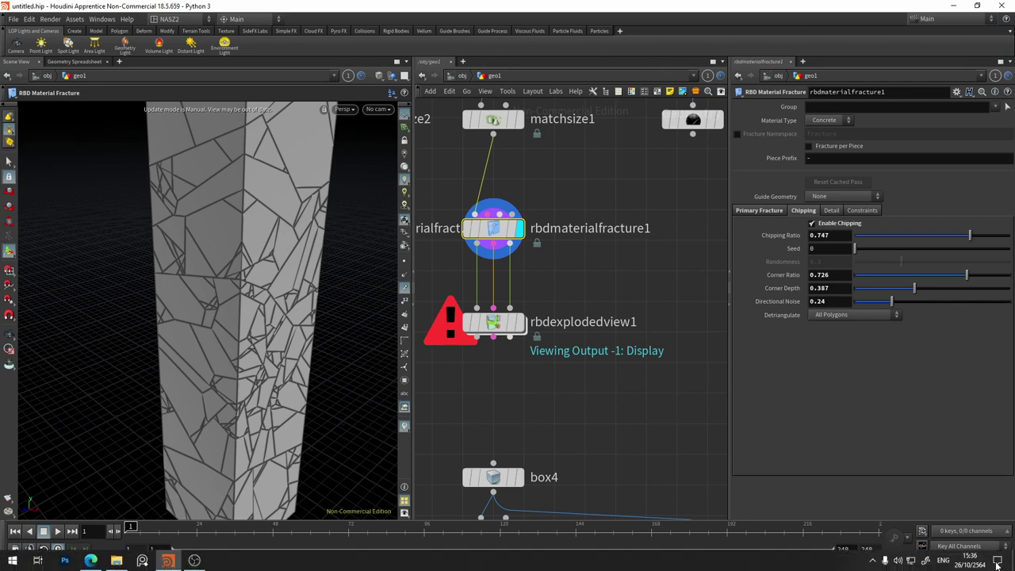
pyautogui.click(978, 566)
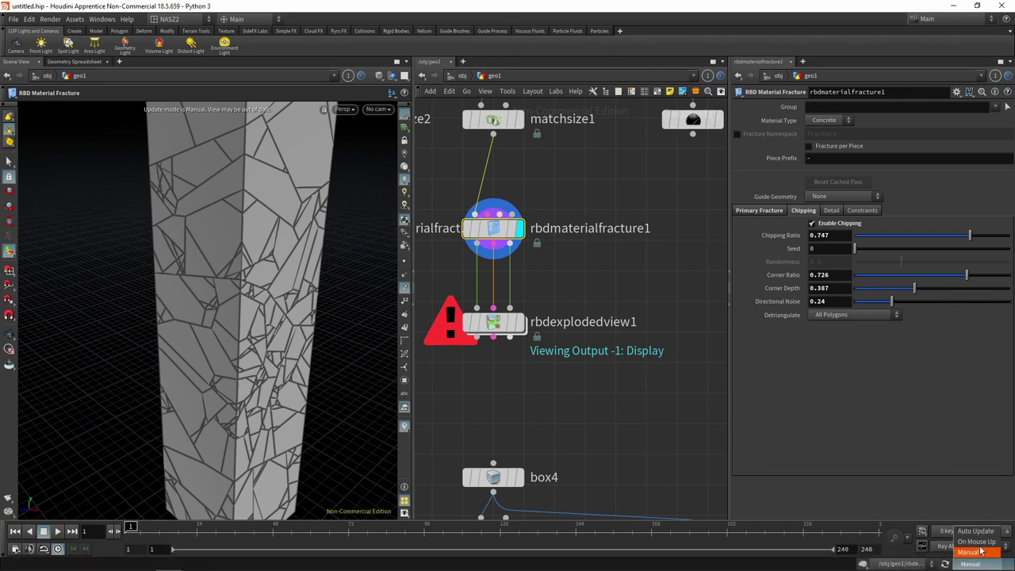
pyautogui.click(975, 529)
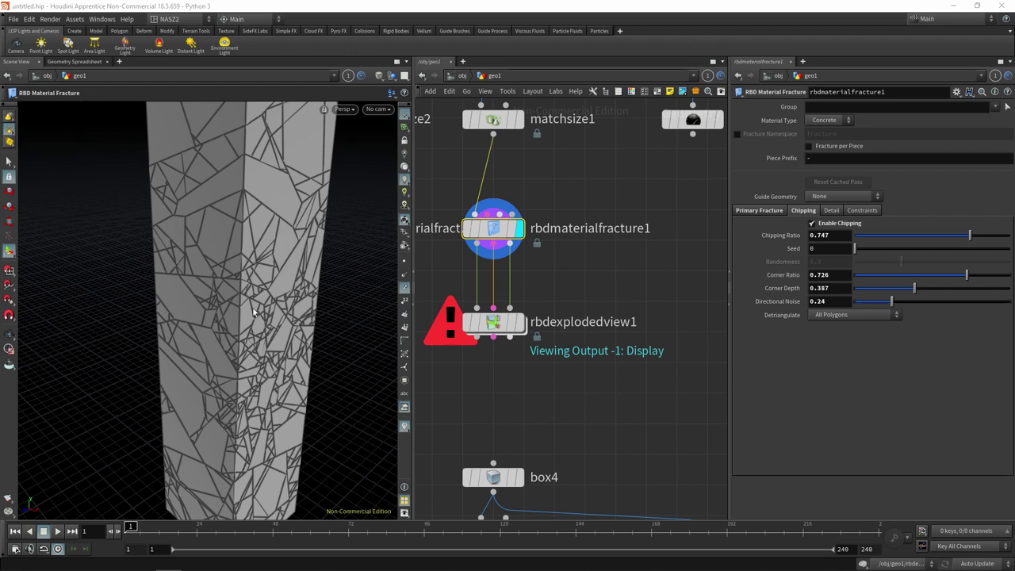
# Lower chipping to ratio 0.575, corner ratio 0.394, corner depth 0.161, directional noise 0.168
pyautogui.press('Escape')
pyautogui.moveTo(254, 313)
pyautogui.mouseDown()
pyautogui.moveTo(275, 309)
pyautogui.moveTo(166, 267)
pyautogui.moveTo(186, 281)
pyautogui.moveTo(275, 293)
pyautogui.moveTo(312, 285)
pyautogui.mouseUp()
pyautogui.press('Return')
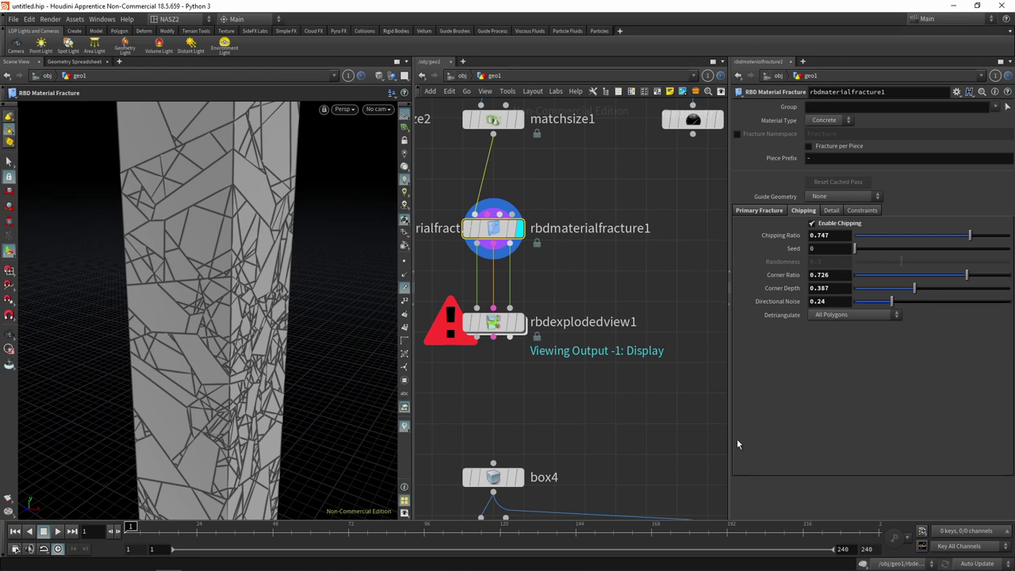
pyautogui.click(971, 563)
pyautogui.click(975, 554)
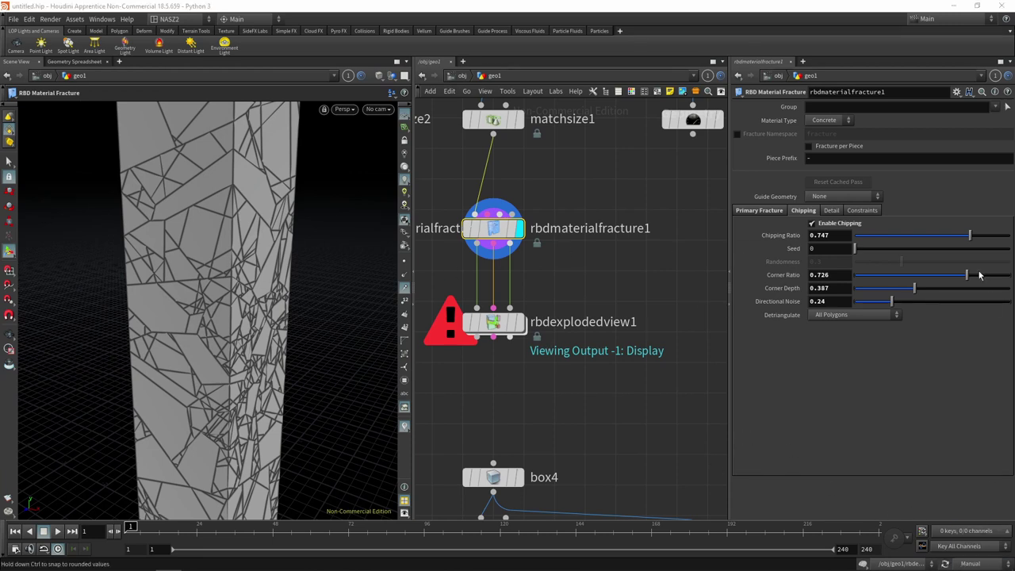
pyautogui.moveTo(968, 237); pyautogui.dragTo(942, 237)
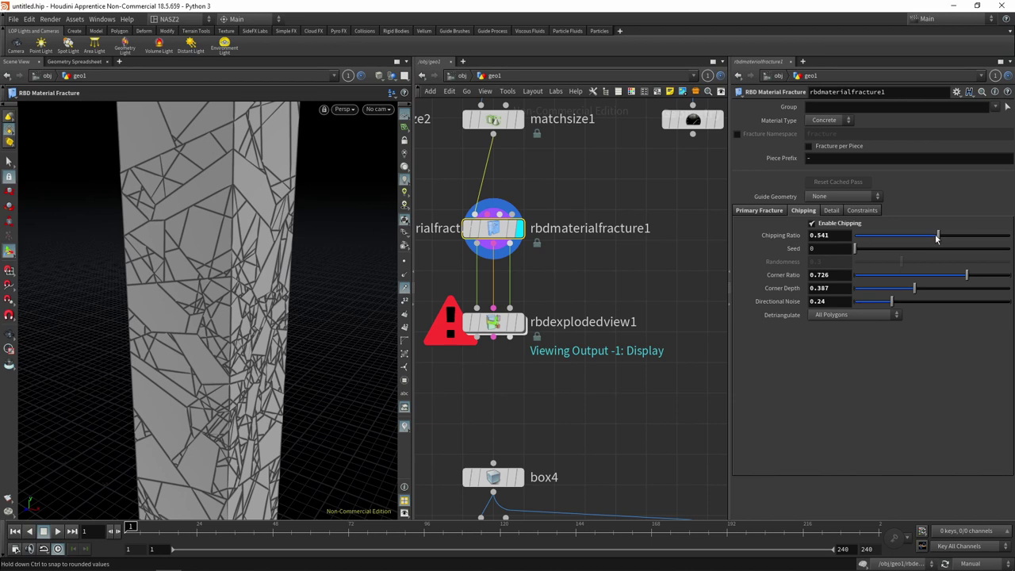
pyautogui.moveTo(966, 274)
pyautogui.mouseDown()
pyautogui.moveTo(915, 274)
pyautogui.moveTo(878, 288)
pyautogui.moveTo(880, 302)
pyautogui.mouseUp()
pyautogui.click(968, 564)
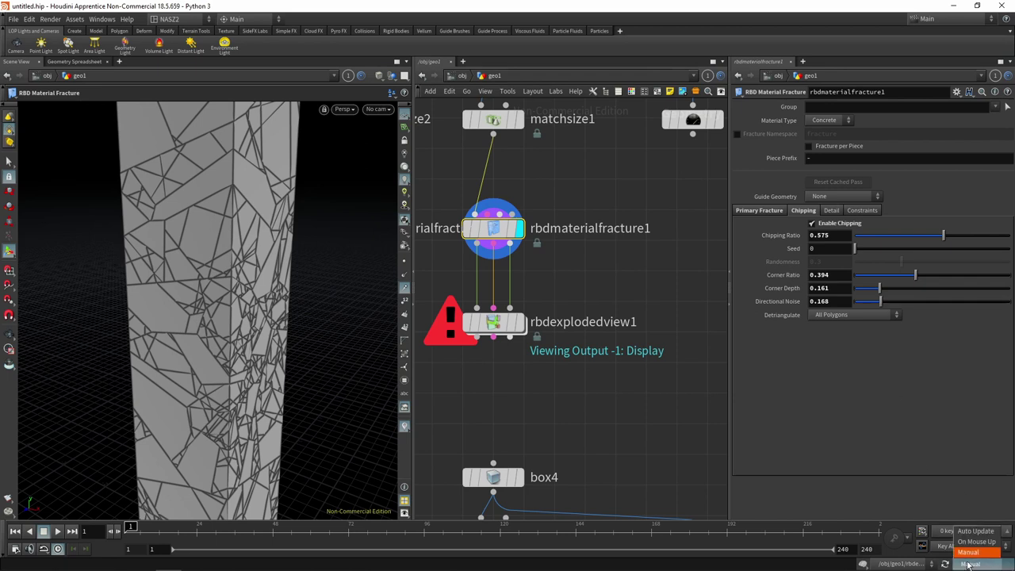
pyautogui.click(969, 531)
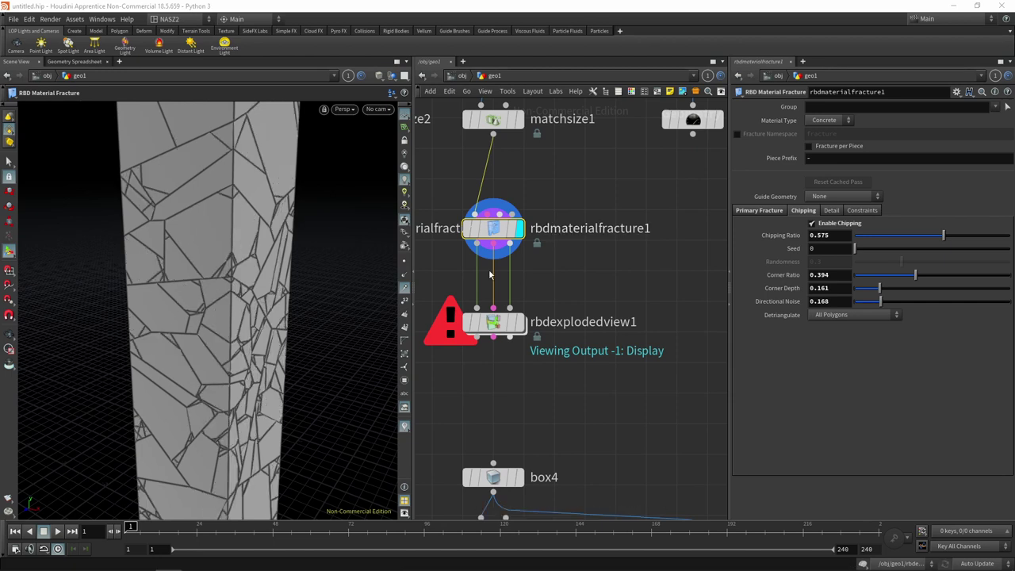
# Orbit around the column and bring up the fracture's Detail settings
pyautogui.press('Escape')
pyautogui.moveTo(261, 254)
pyautogui.mouseDown()
pyautogui.moveTo(298, 276)
pyautogui.moveTo(325, 274)
pyautogui.mouseUp()
pyautogui.click(831, 210)
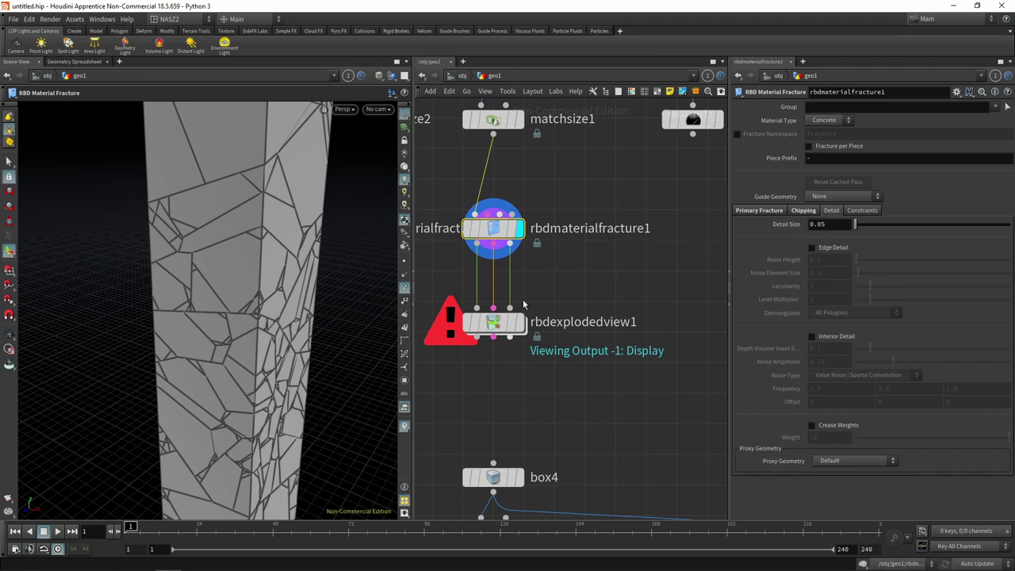
# Set the display flag on rbdexplodedview1 to show the pieces exploded apart
pyautogui.click(520, 322)
pyautogui.click(500, 322)
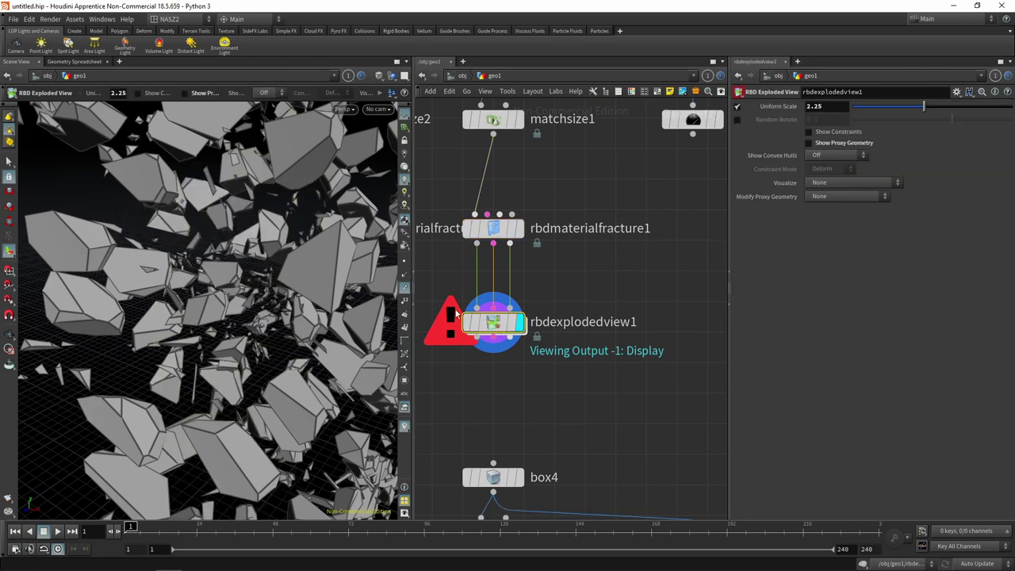
pyautogui.press('Escape')
pyautogui.moveTo(262, 285)
pyautogui.mouseDown()
pyautogui.moveTo(229, 254)
pyautogui.moveTo(182, 261)
pyautogui.mouseUp()
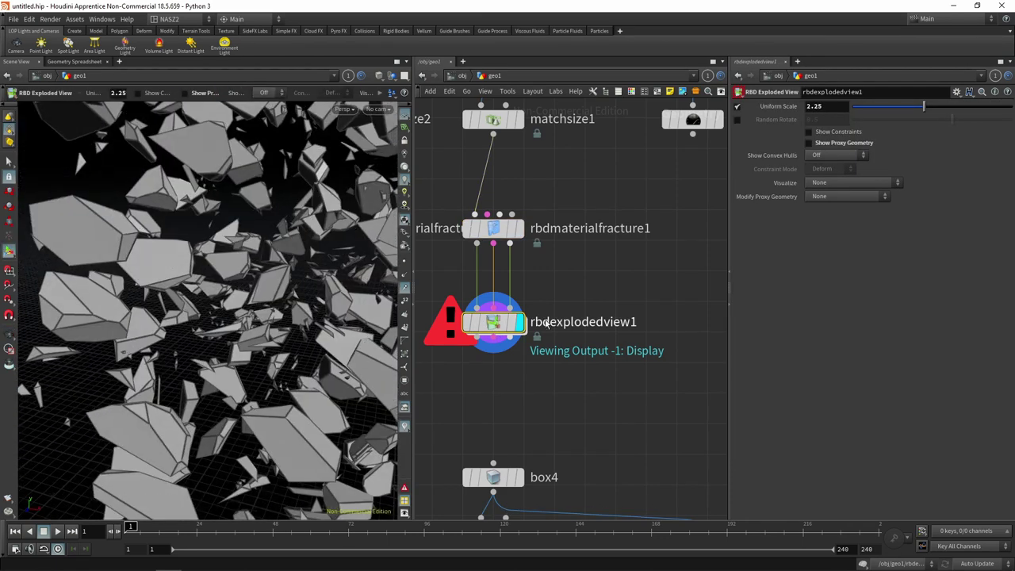
# Turn on Edge Detail for rbdmaterialfracture1 (detail size 0.05, noise height 0.1) and inspect
pyautogui.click(493, 228)
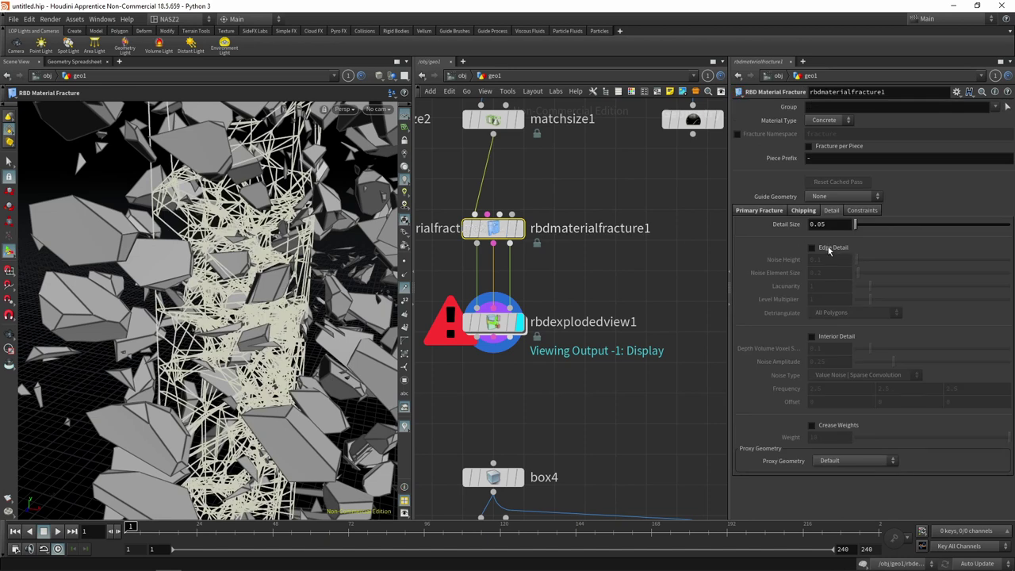
pyautogui.click(832, 250)
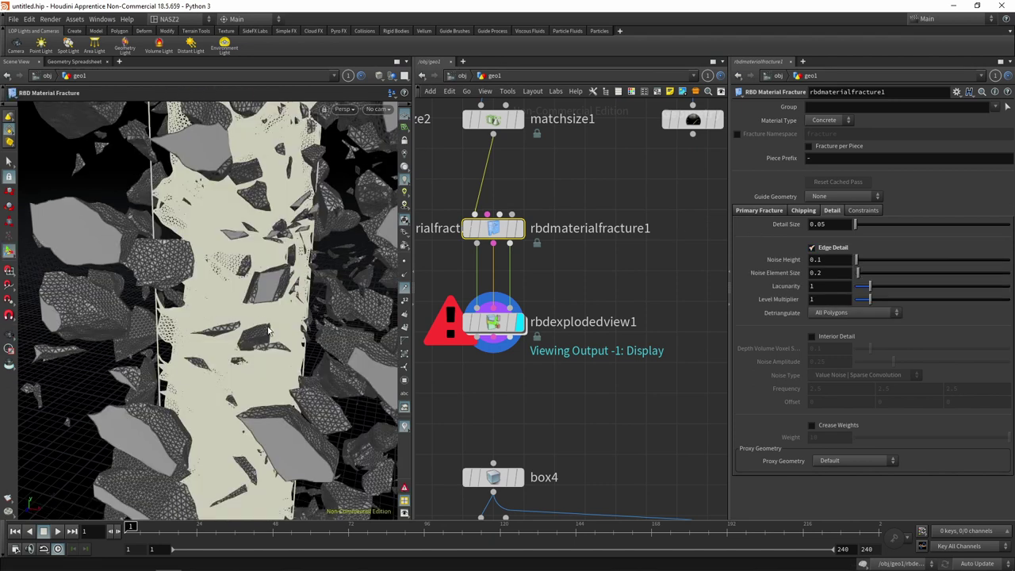
pyautogui.press('Escape')
pyautogui.scroll(-5, 268, 332)
pyautogui.moveTo(282, 306)
pyautogui.mouseDown()
pyautogui.moveTo(189, 311)
pyautogui.moveTo(258, 312)
pyautogui.mouseUp()
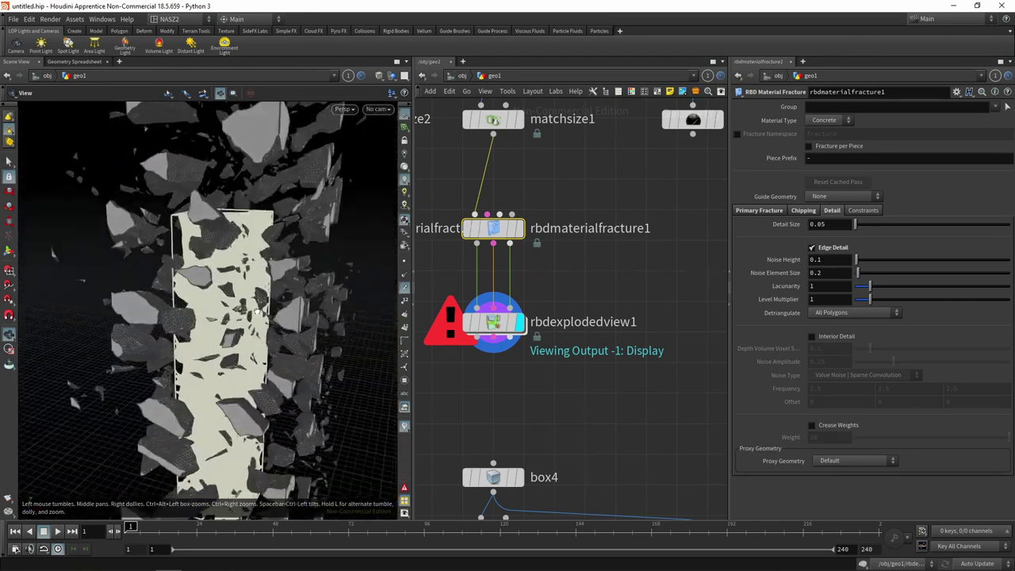
pyautogui.scroll(3, 256, 312)
pyautogui.scroll(3, 260, 325)
pyautogui.scroll(3, 267, 340)
pyautogui.scroll(3, 273, 357)
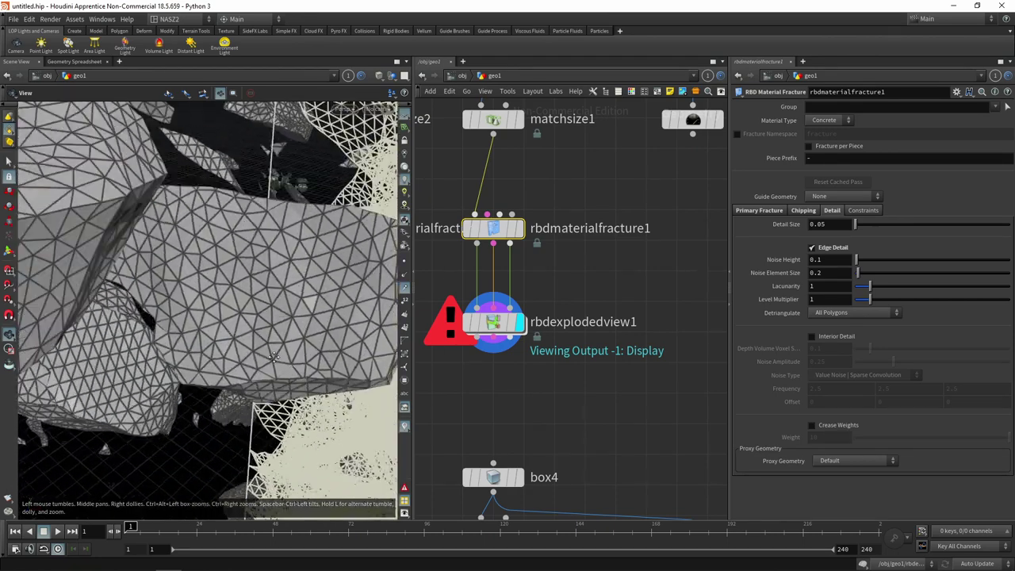
pyautogui.moveTo(272, 357)
pyautogui.mouseDown()
pyautogui.moveTo(202, 325)
pyautogui.moveTo(267, 351)
pyautogui.moveTo(237, 351)
pyautogui.moveTo(189, 290)
pyautogui.moveTo(306, 292)
pyautogui.moveTo(193, 325)
pyautogui.moveTo(242, 341)
pyautogui.moveTo(177, 335)
pyautogui.moveTo(262, 361)
pyautogui.moveTo(197, 391)
pyautogui.moveTo(194, 353)
pyautogui.moveTo(202, 357)
pyautogui.mouseUp()
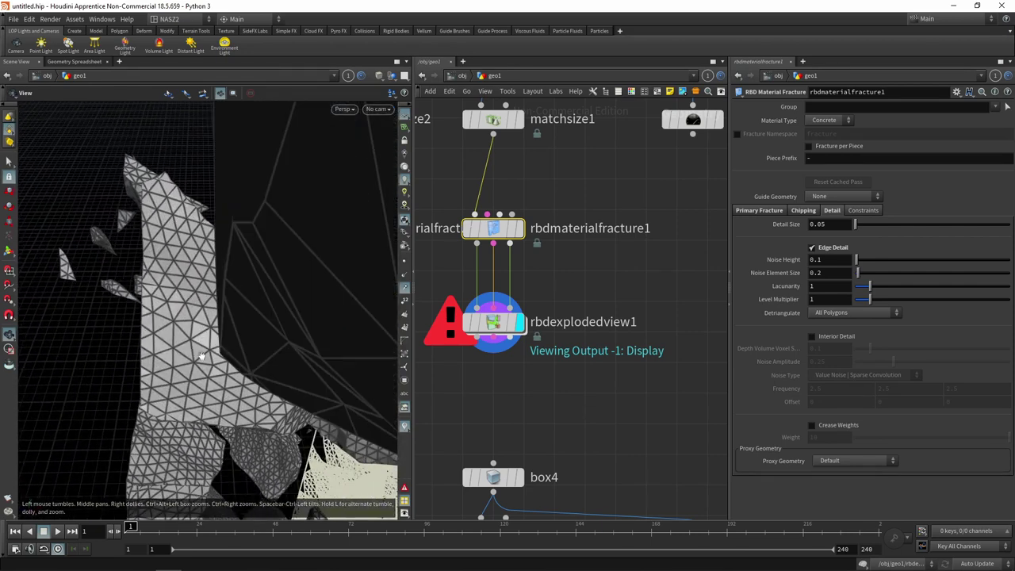
pyautogui.press('Return')
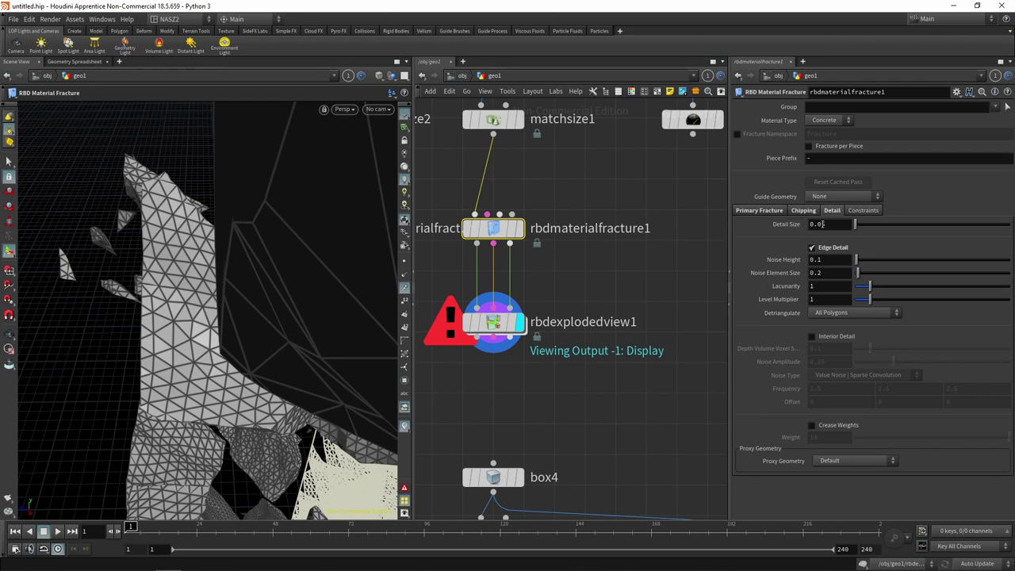
# Set the fracture's Detail Size to 0.02
pyautogui.press('Escape')
pyautogui.moveTo(187, 362)
pyautogui.mouseDown()
pyautogui.moveTo(173, 319)
pyautogui.moveTo(217, 303)
pyautogui.moveTo(201, 320)
pyautogui.mouseUp()
pyautogui.click(822, 224)
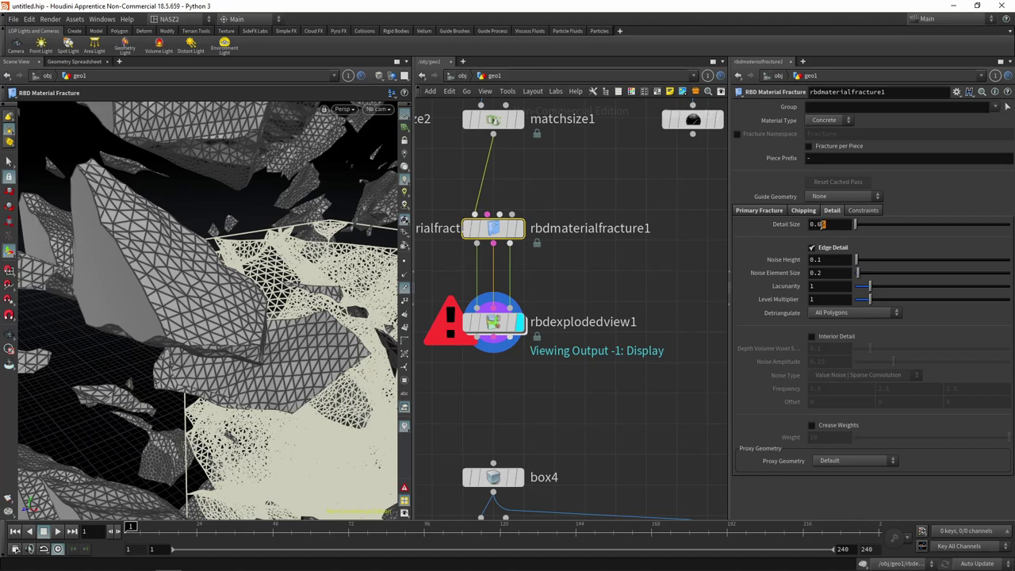
pyautogui.write('2')
pyautogui.press('Return')
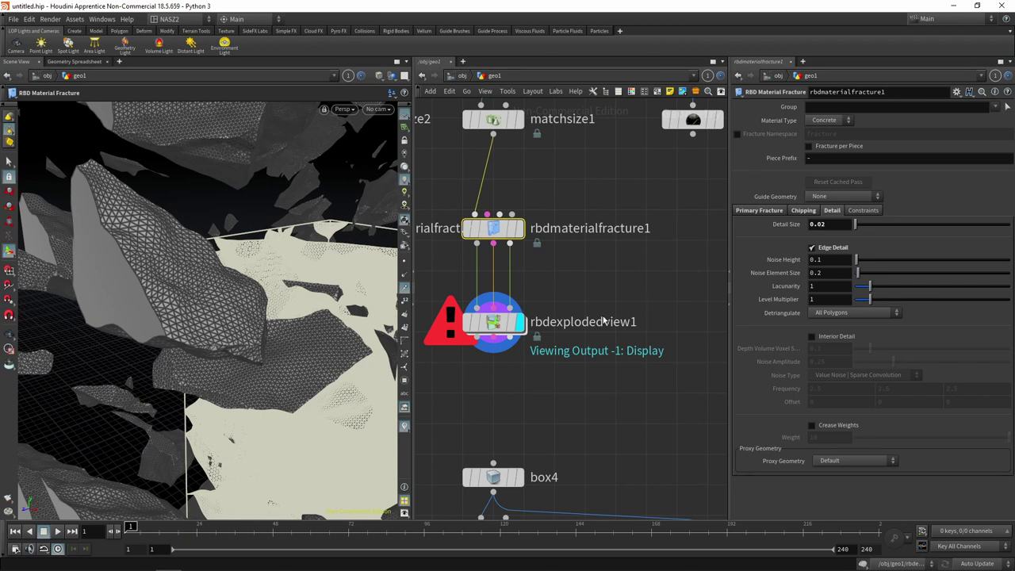
pyautogui.moveTo(305, 247)
pyautogui.mouseDown()
pyautogui.moveTo(254, 245)
pyautogui.moveTo(306, 170)
pyautogui.moveTo(333, 235)
pyautogui.moveTo(349, 240)
pyautogui.moveTo(335, 227)
pyautogui.moveTo(329, 238)
pyautogui.mouseUp()
pyautogui.press('Return')
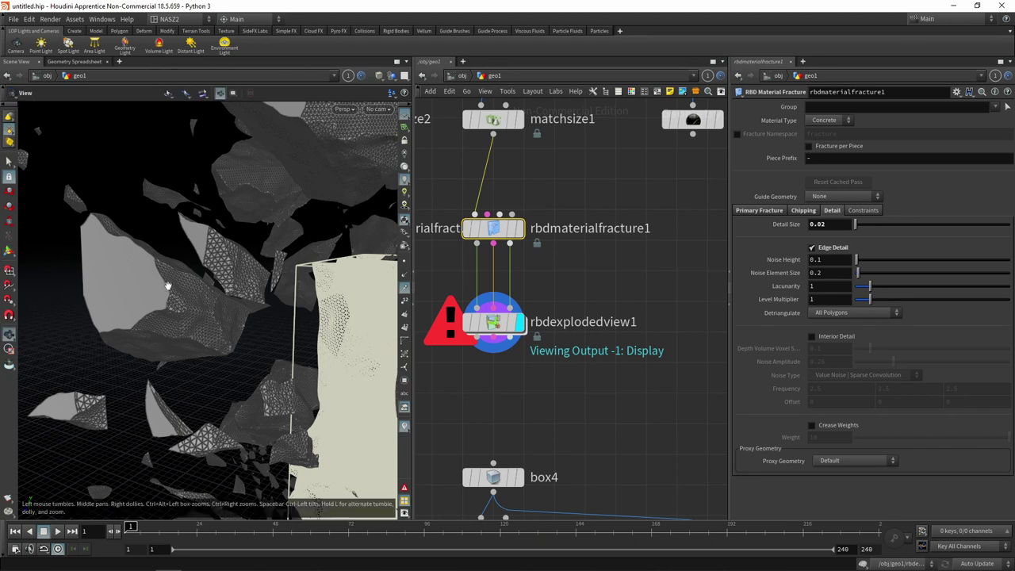
# Orbit and zoom in to inspect the finer noisy edges on the exploded pieces
pyautogui.moveTo(165, 290); pyautogui.dragTo(175, 256)
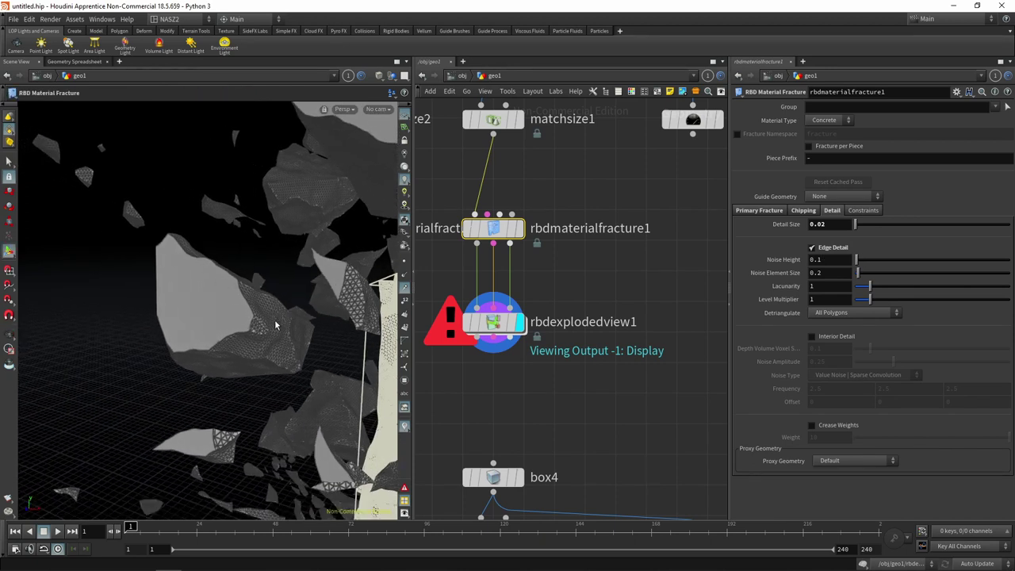
pyautogui.press('Escape')
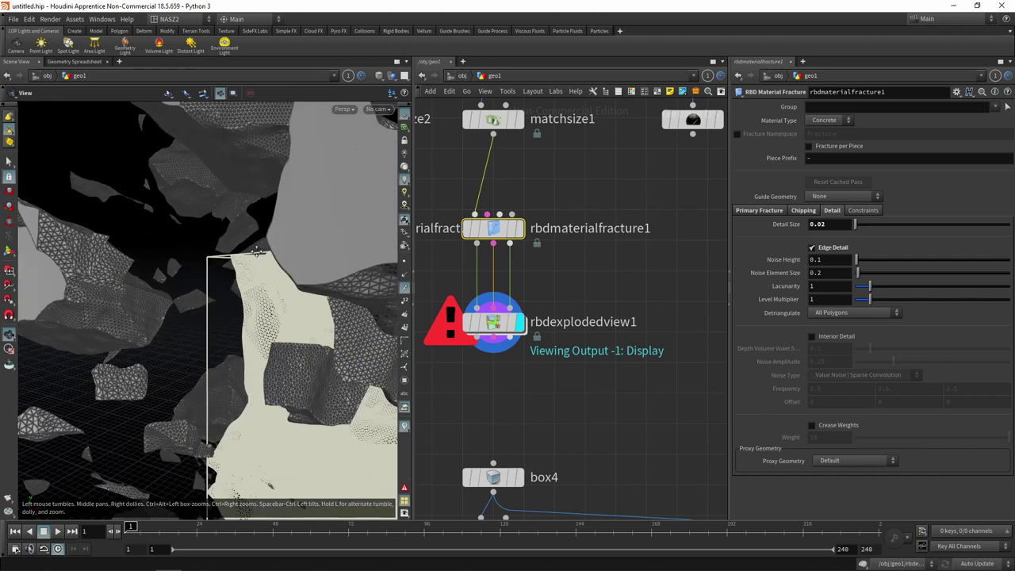
pyautogui.moveTo(370, 290)
pyautogui.mouseDown()
pyautogui.moveTo(272, 233)
pyautogui.moveTo(268, 268)
pyautogui.mouseUp()
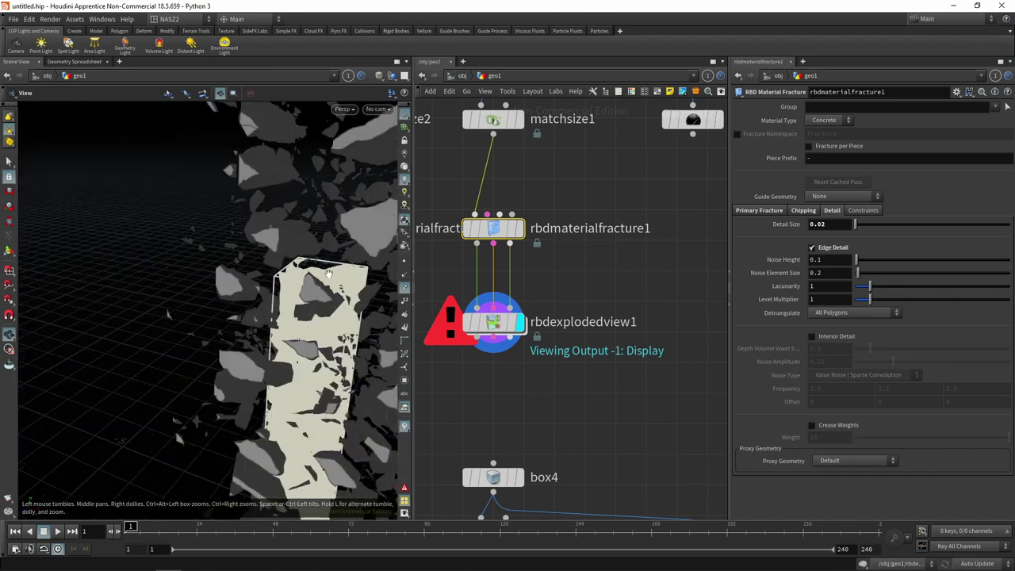
pyautogui.scroll(10, 286, 264)
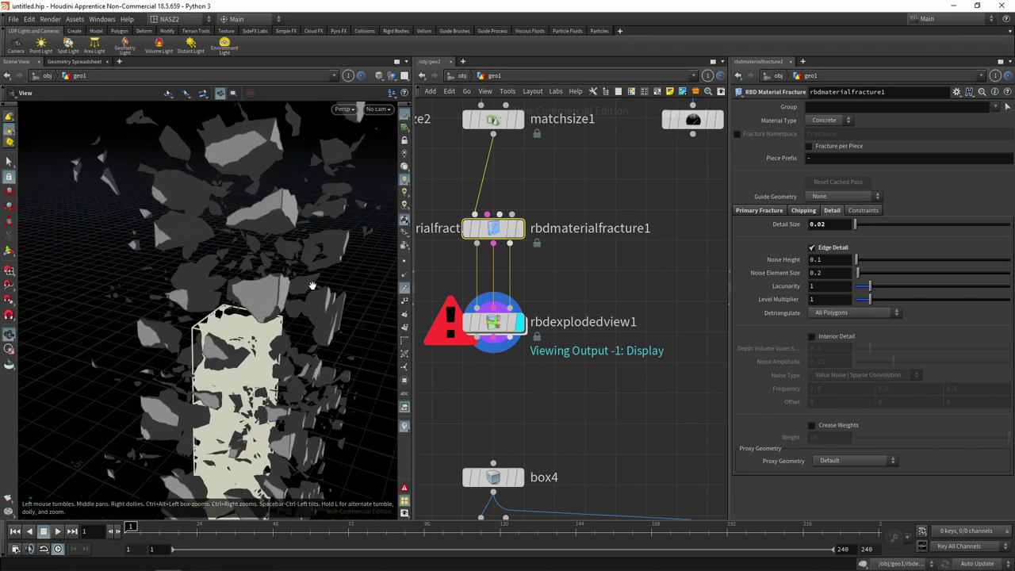
pyautogui.press('Return')
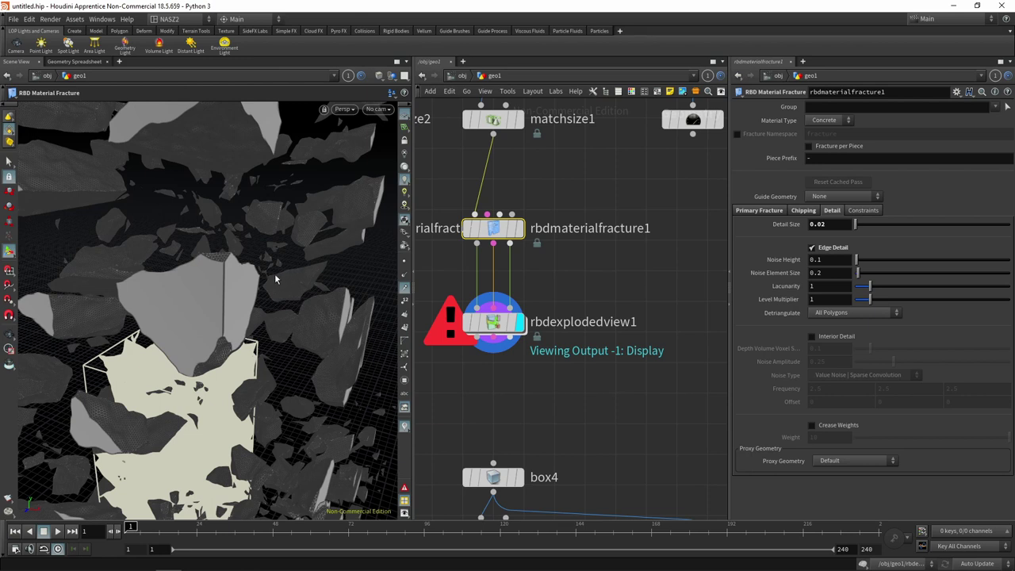
pyautogui.press('Escape')
pyautogui.scroll(3, 274, 275)
pyautogui.scroll(3, 274, 273)
pyautogui.scroll(3, 273, 271)
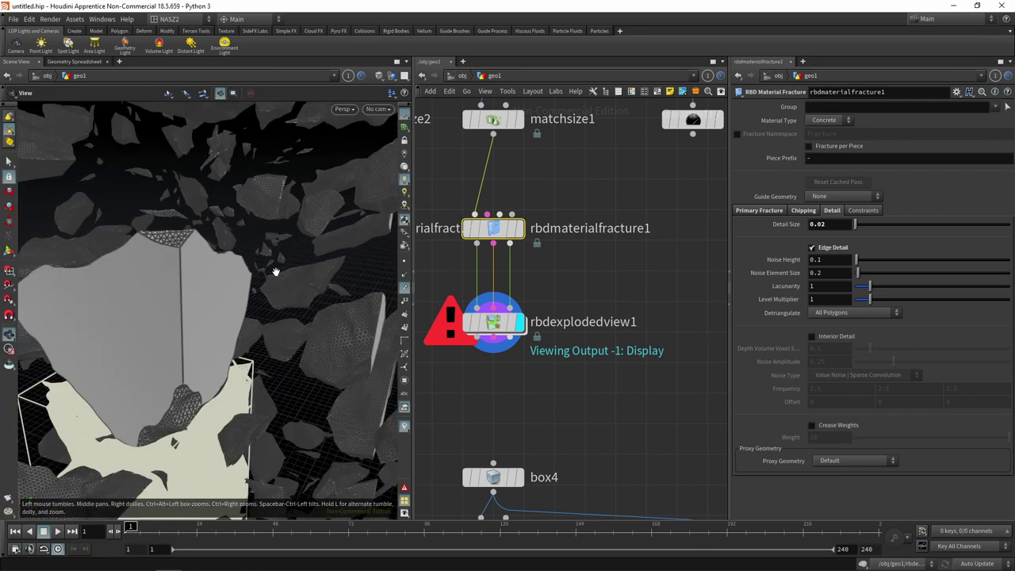
pyautogui.scroll(2, 274, 269)
pyautogui.press('Return')
pyautogui.scroll(-5, 555, 372)
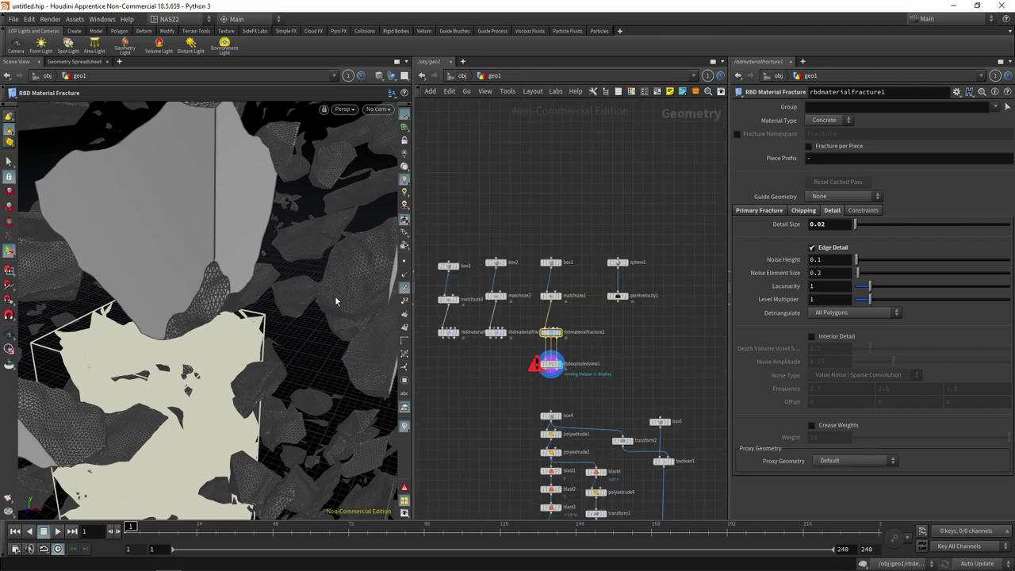
# Enable Interior Detail on rbdmaterialfracture1 (voxel 0.1, noise amplitude 0.25, frequency 2.5)
pyautogui.moveTo(335, 297)
pyautogui.mouseDown()
pyautogui.moveTo(325, 298)
pyautogui.moveTo(338, 292)
pyautogui.mouseUp()
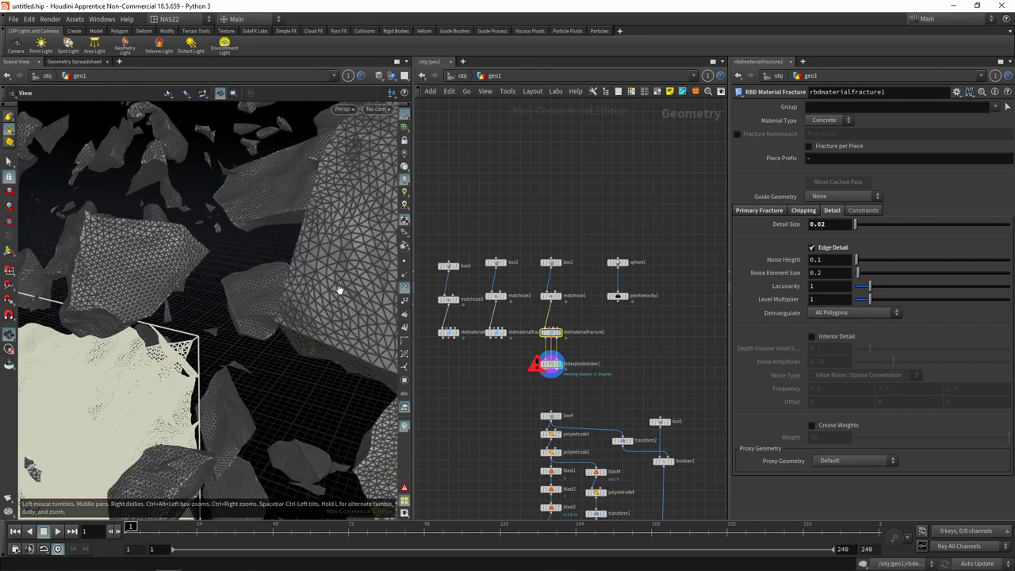
pyautogui.press('Escape')
pyautogui.moveTo(344, 284)
pyautogui.mouseDown()
pyautogui.moveTo(264, 307)
pyautogui.moveTo(291, 290)
pyautogui.mouseUp()
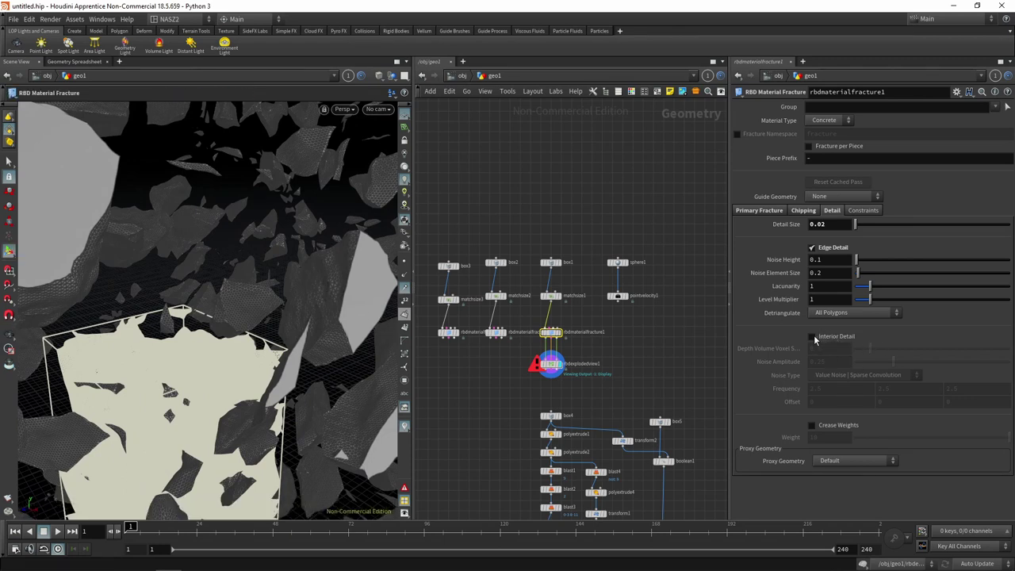
pyautogui.press('Escape')
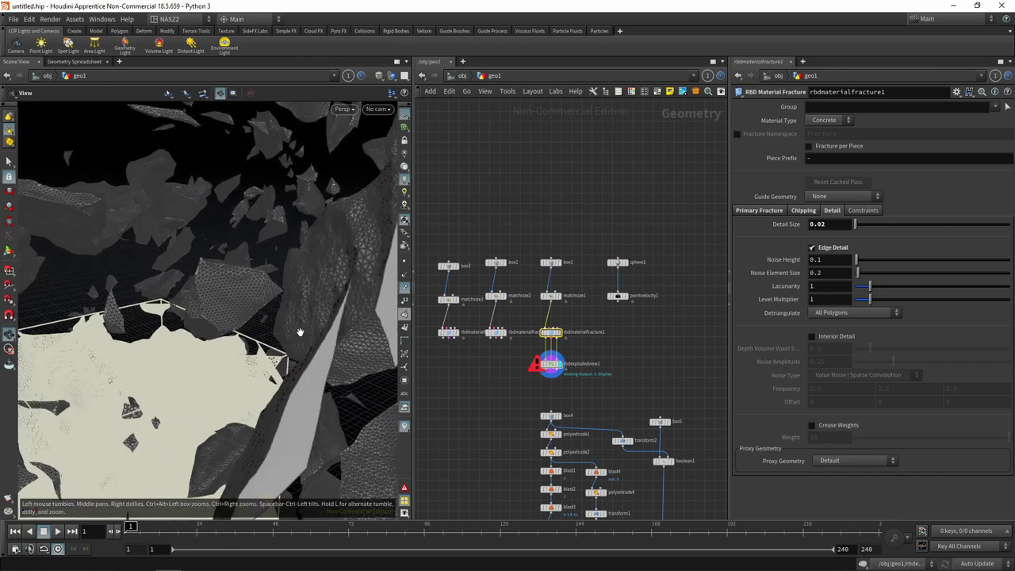
pyautogui.moveTo(297, 351); pyautogui.dragTo(301, 330)
pyautogui.moveTo(368, 293)
pyautogui.mouseDown()
pyautogui.moveTo(325, 358)
pyautogui.moveTo(323, 288)
pyautogui.mouseUp()
pyautogui.press('Return')
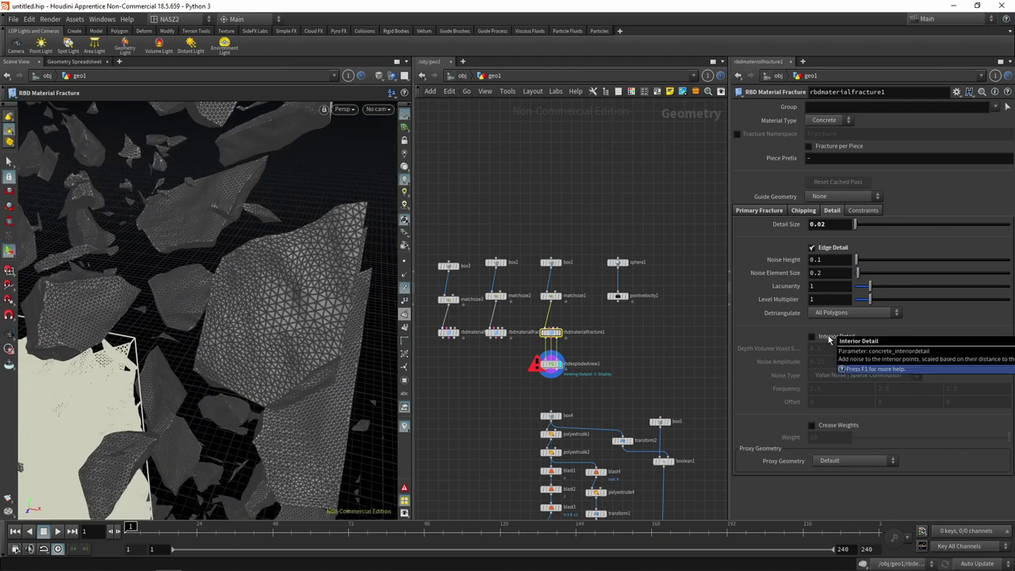
pyautogui.click(829, 339)
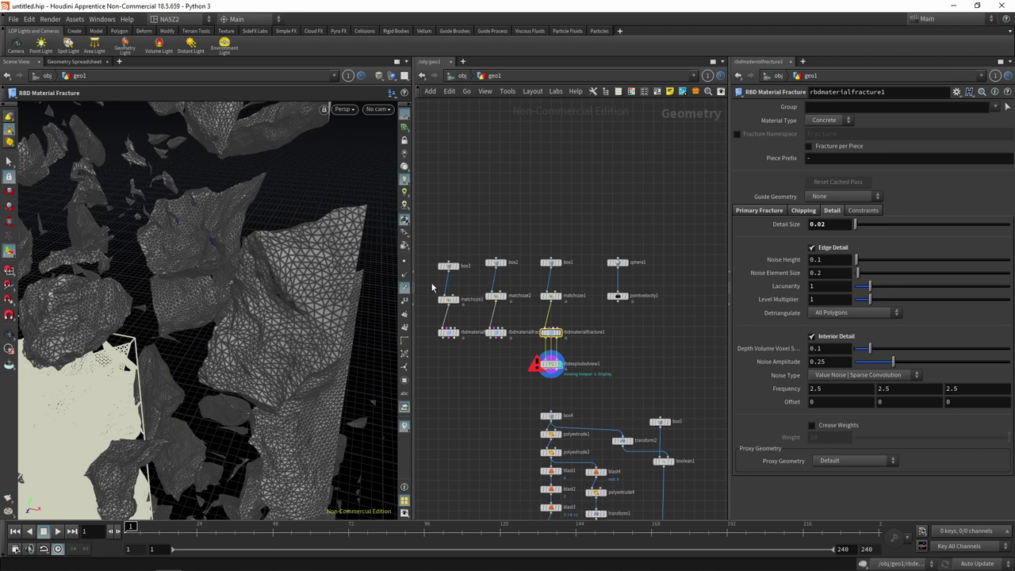
# Tilt the view and zoom in close on the fractured pillar pieces
pyautogui.press('Escape')
pyautogui.moveTo(313, 349); pyautogui.dragTo(317, 380)
pyautogui.scroll(3, 317, 382)
pyautogui.scroll(3, 320, 374)
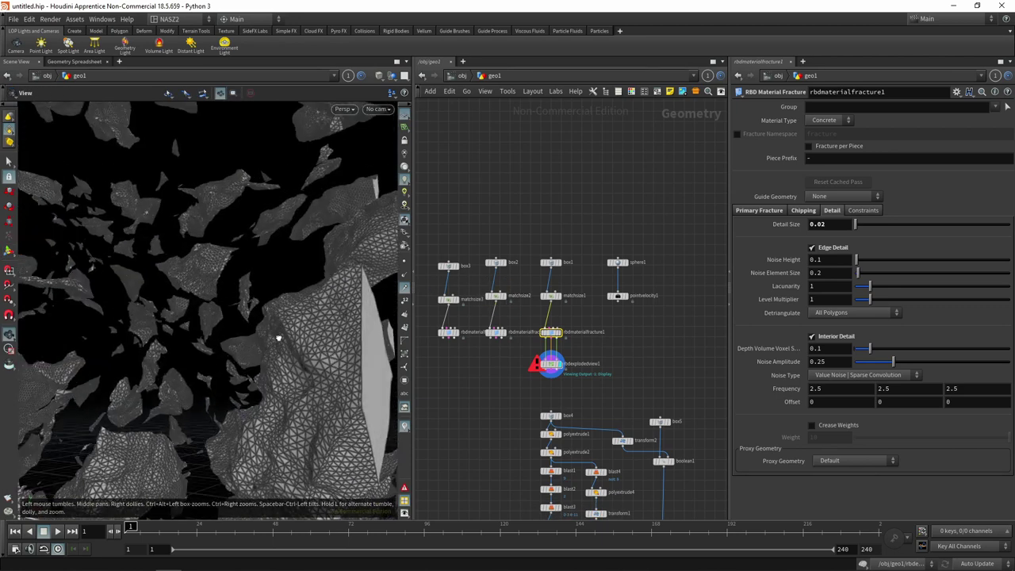
pyautogui.scroll(3, 322, 367)
pyautogui.scroll(3, 324, 359)
pyautogui.scroll(3, 317, 359)
pyautogui.scroll(3, 272, 357)
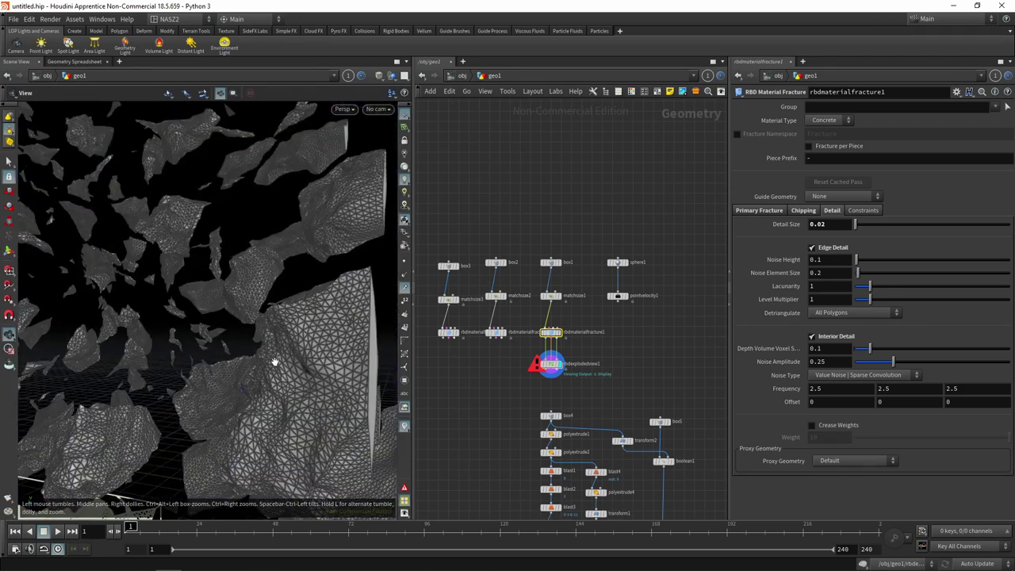
pyautogui.scroll(3, 262, 363)
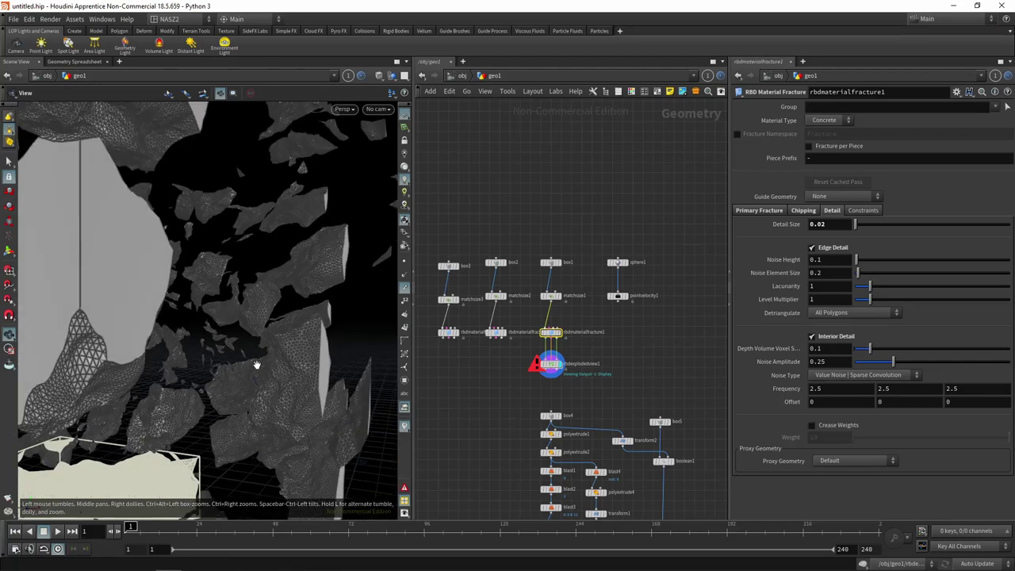
# Switch the viewport to Smooth Shaded and orbit around the noisy debris
pyautogui.click(378, 75)
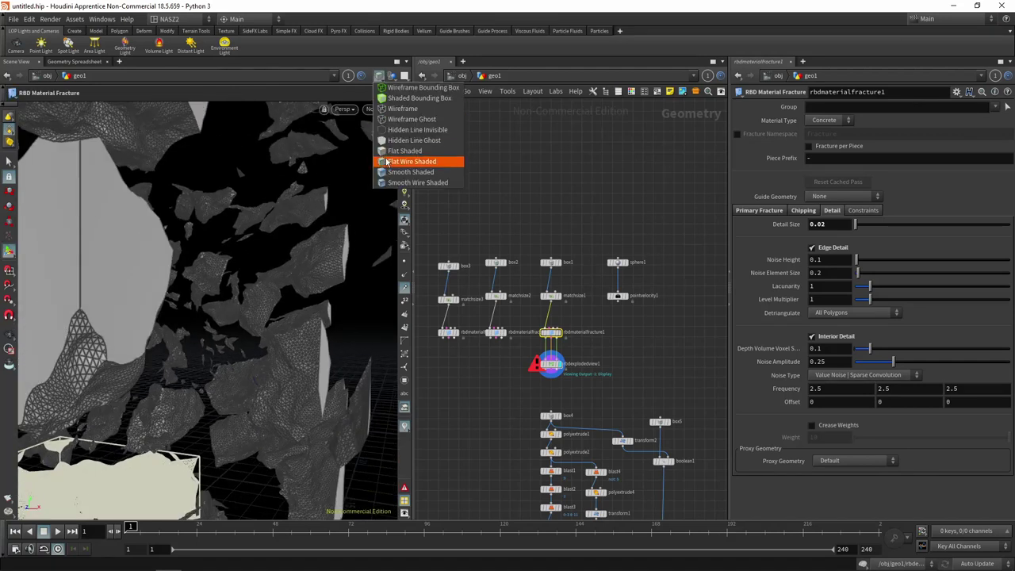
pyautogui.click(400, 151)
pyautogui.scroll(3, 287, 214)
pyautogui.scroll(3, 287, 214)
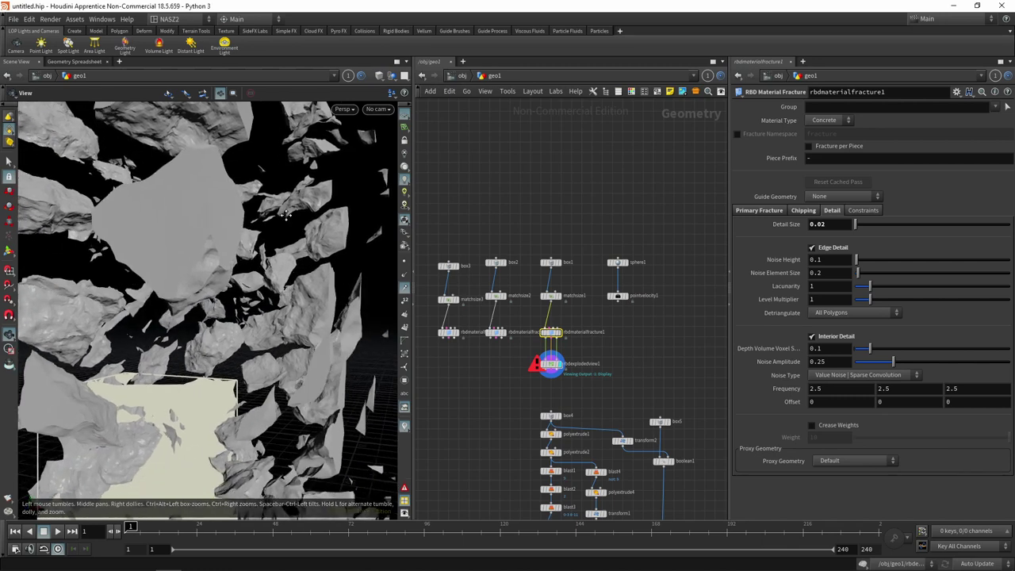
pyautogui.moveTo(287, 214)
pyautogui.mouseDown()
pyautogui.moveTo(204, 229)
pyautogui.moveTo(227, 192)
pyautogui.moveTo(276, 172)
pyautogui.moveTo(284, 430)
pyautogui.mouseUp()
pyautogui.moveTo(265, 359)
pyautogui.mouseDown()
pyautogui.moveTo(248, 241)
pyautogui.moveTo(274, 272)
pyautogui.moveTo(317, 278)
pyautogui.moveTo(326, 267)
pyautogui.moveTo(223, 267)
pyautogui.moveTo(276, 299)
pyautogui.mouseUp()
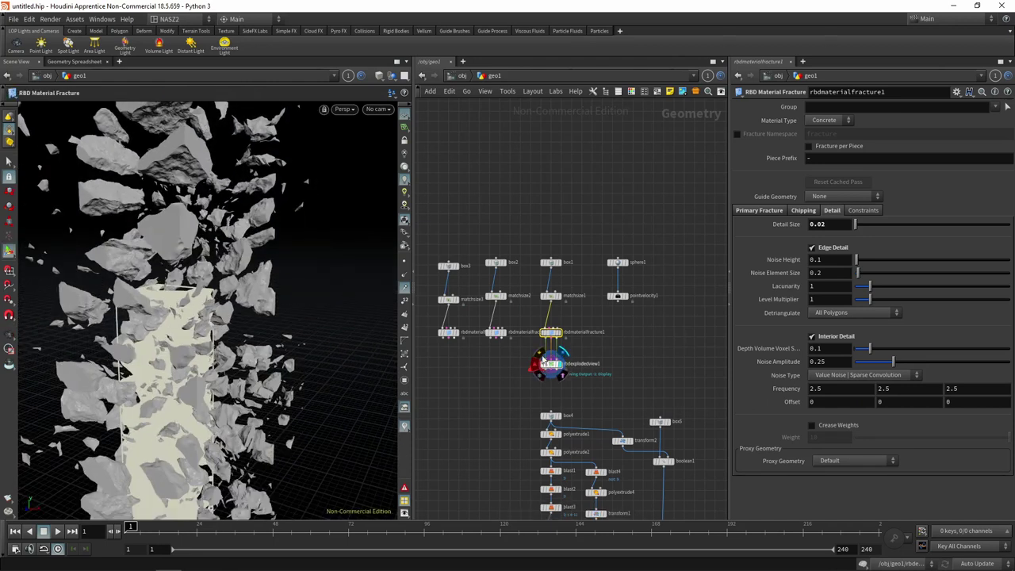
pyautogui.scroll(5, 553, 367)
pyautogui.click(559, 378)
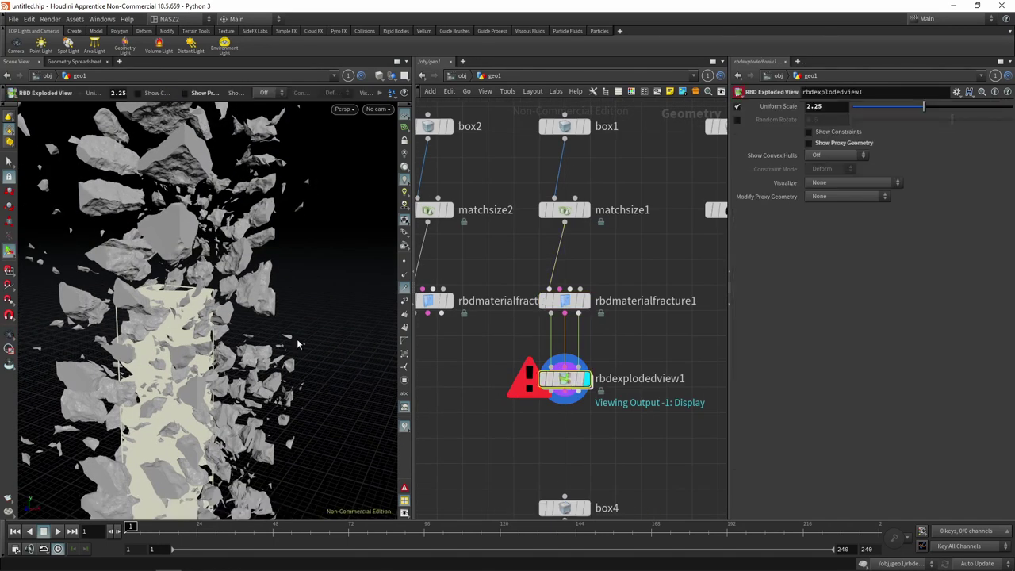
pyautogui.press('Escape')
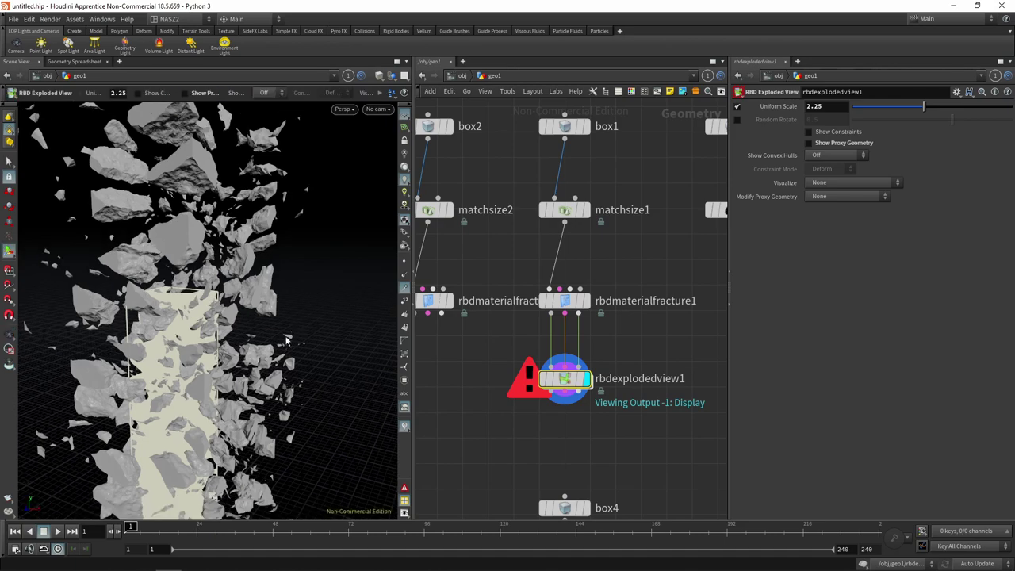
pyautogui.moveTo(299, 331)
pyautogui.mouseDown()
pyautogui.moveTo(276, 297)
pyautogui.moveTo(324, 319)
pyautogui.moveTo(291, 273)
pyautogui.mouseUp()
pyautogui.press('Return')
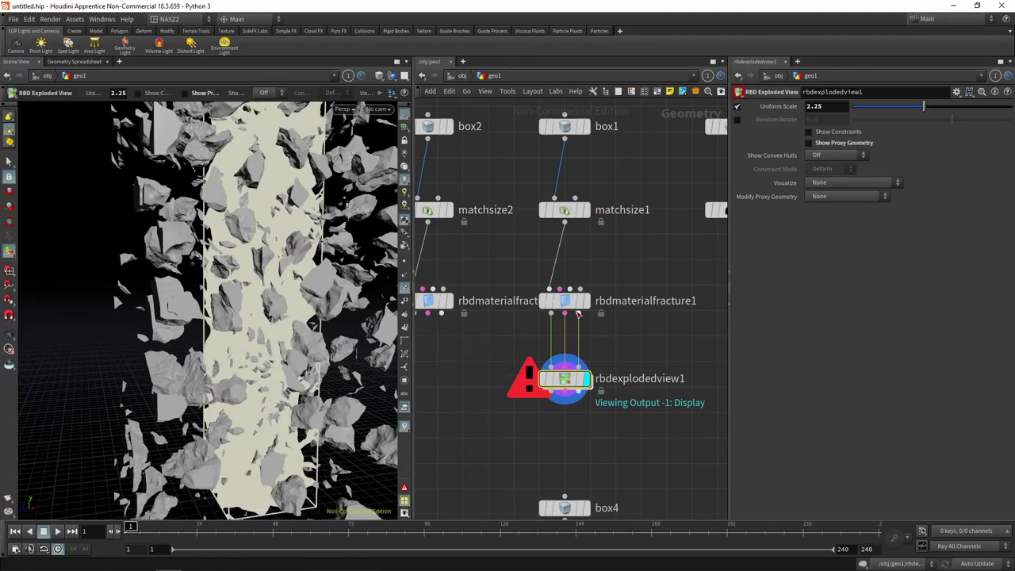
pyautogui.click(565, 301)
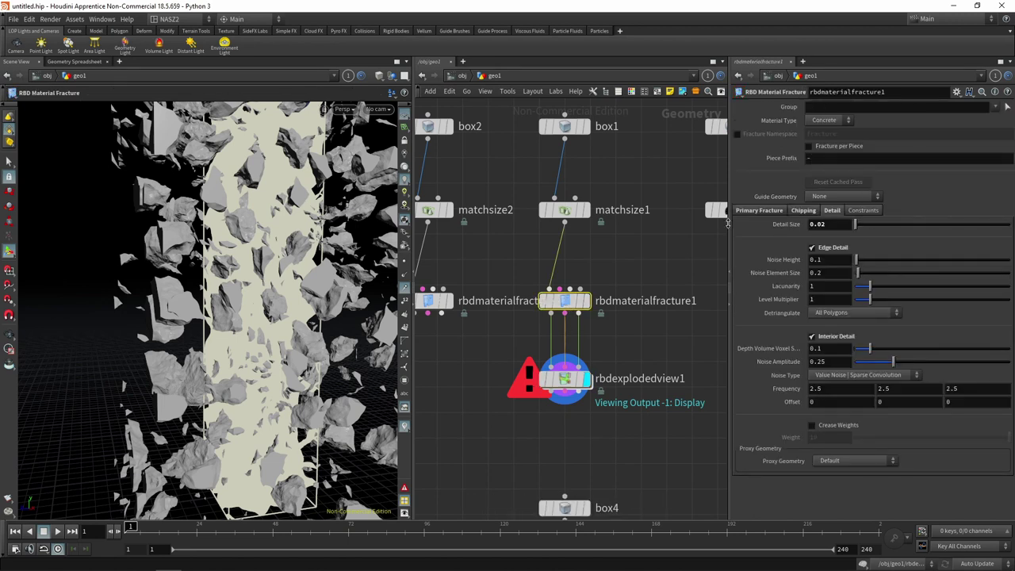
pyautogui.moveTo(673, 318); pyautogui.dragTo(656, 280, button='middle')
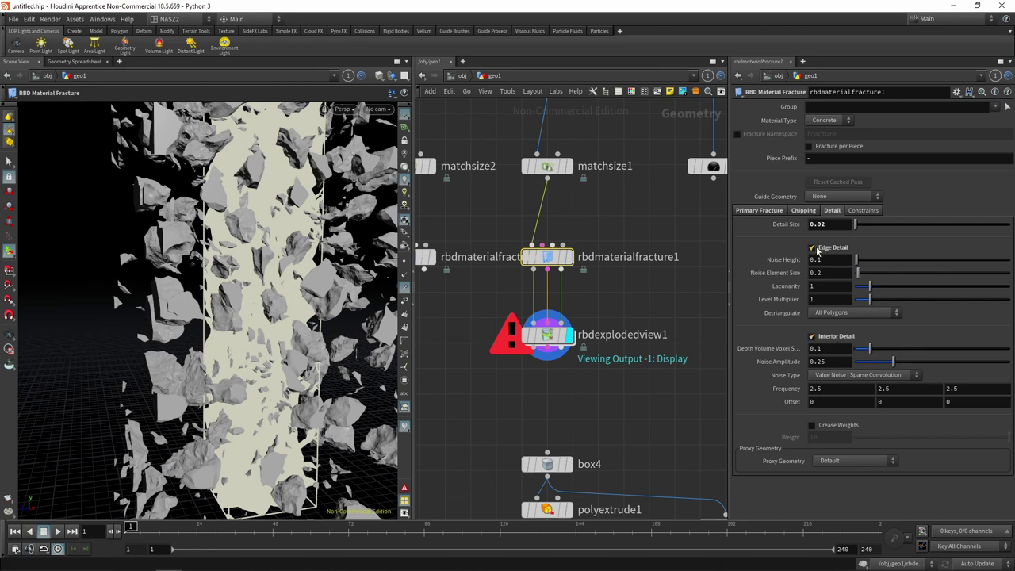
pyautogui.click(760, 210)
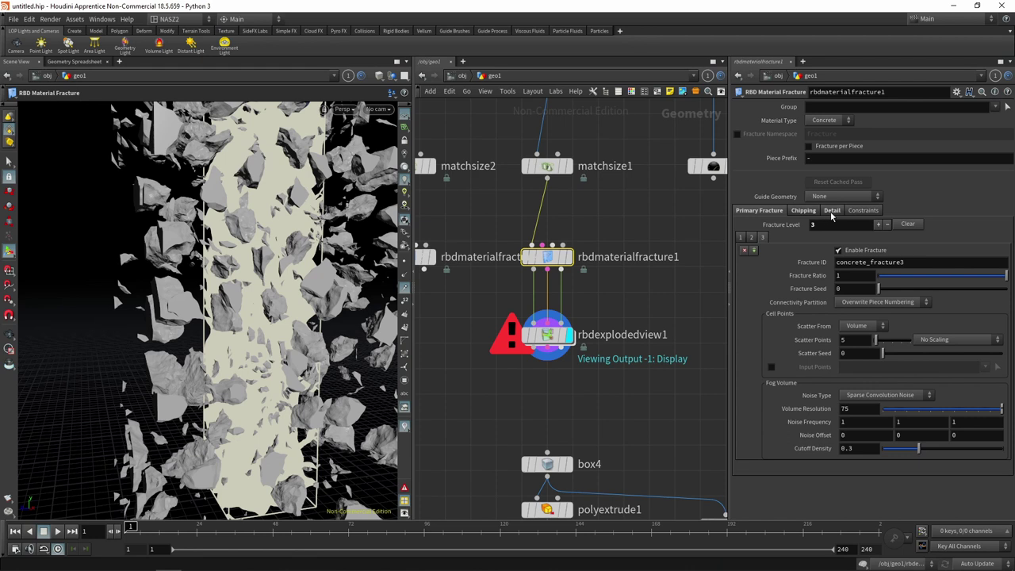
pyautogui.click(832, 213)
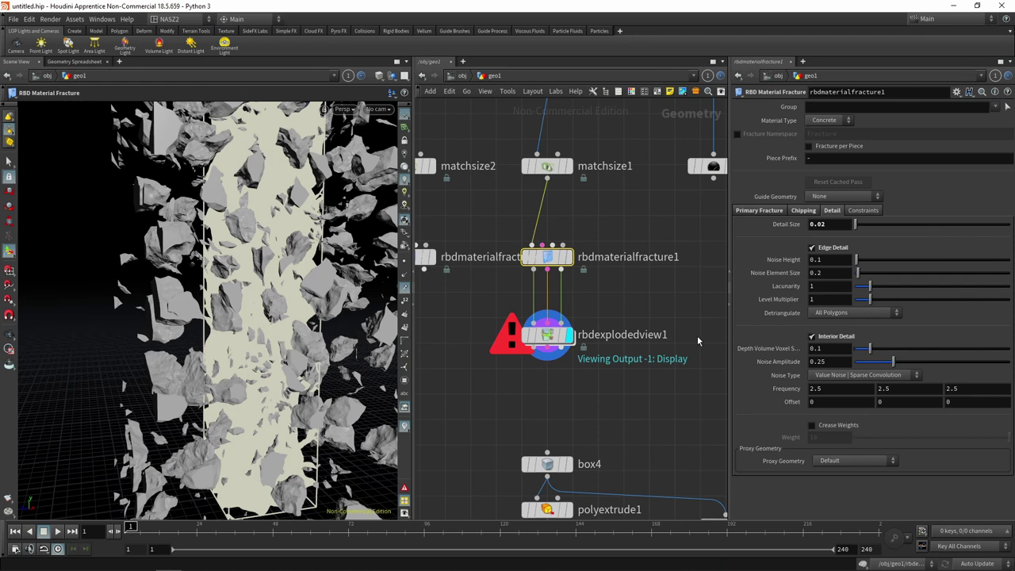
pyautogui.scroll(-2, 671, 337)
pyautogui.scroll(-2, 637, 333)
pyautogui.scroll(-2, 627, 361)
# Move the 27 nodes below the exploded view aside to the left
pyautogui.scroll(-2, 616, 240)
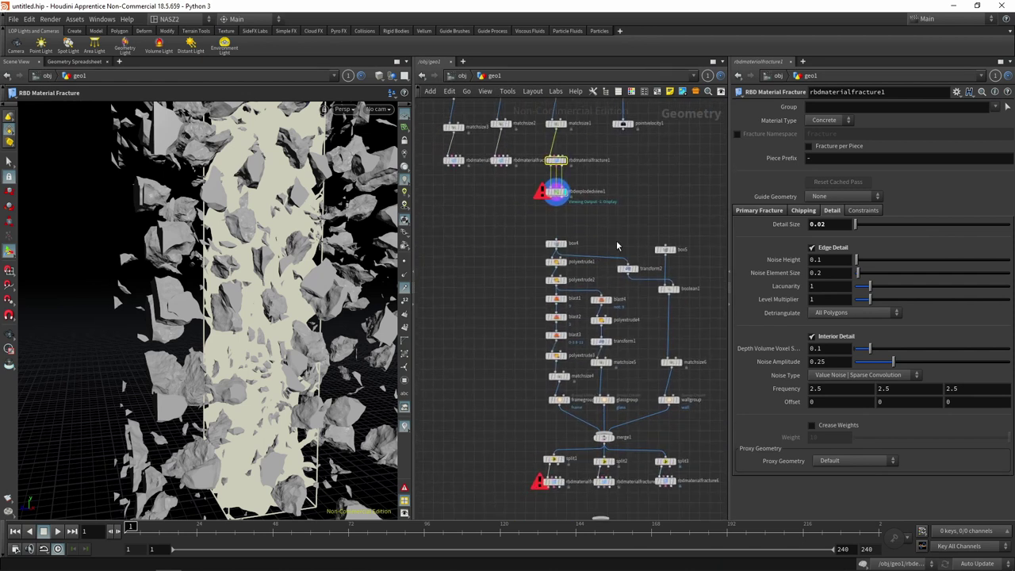
pyautogui.scroll(-2, 642, 265)
pyautogui.moveTo(680, 235); pyautogui.dragTo(503, 494)
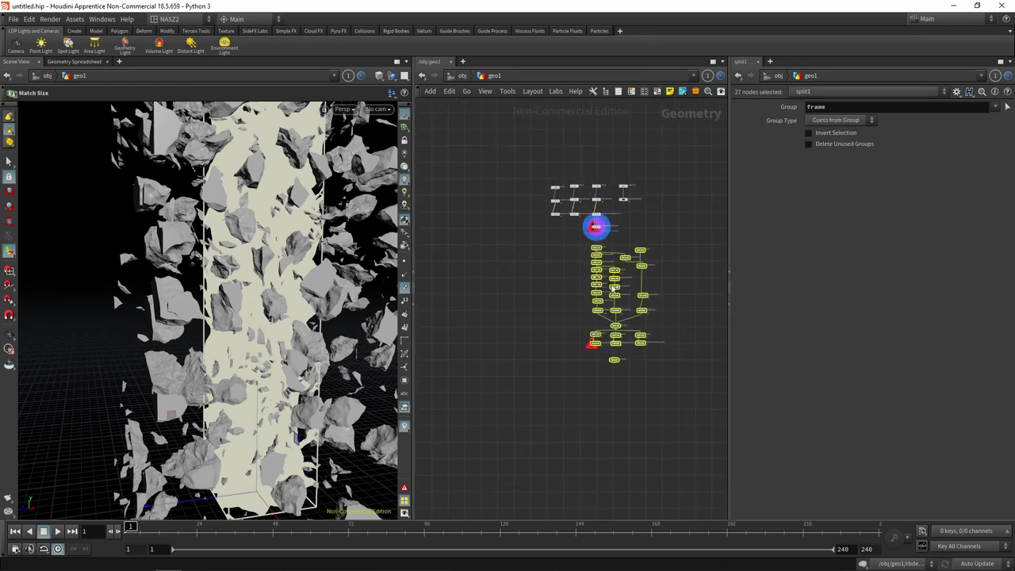
pyautogui.moveTo(611, 290); pyautogui.dragTo(432, 209)
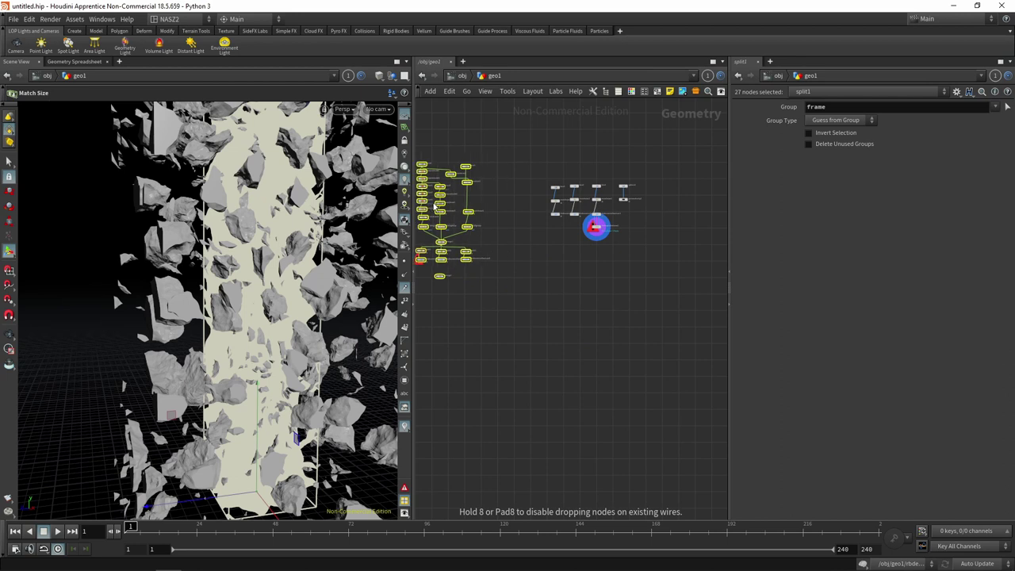
pyautogui.click(608, 277)
# Delete the box2 and box3 fracture branches
pyautogui.scroll(3, 589, 245)
pyautogui.scroll(2, 539, 230)
pyautogui.moveTo(520, 211); pyautogui.dragTo(600, 263, button='middle')
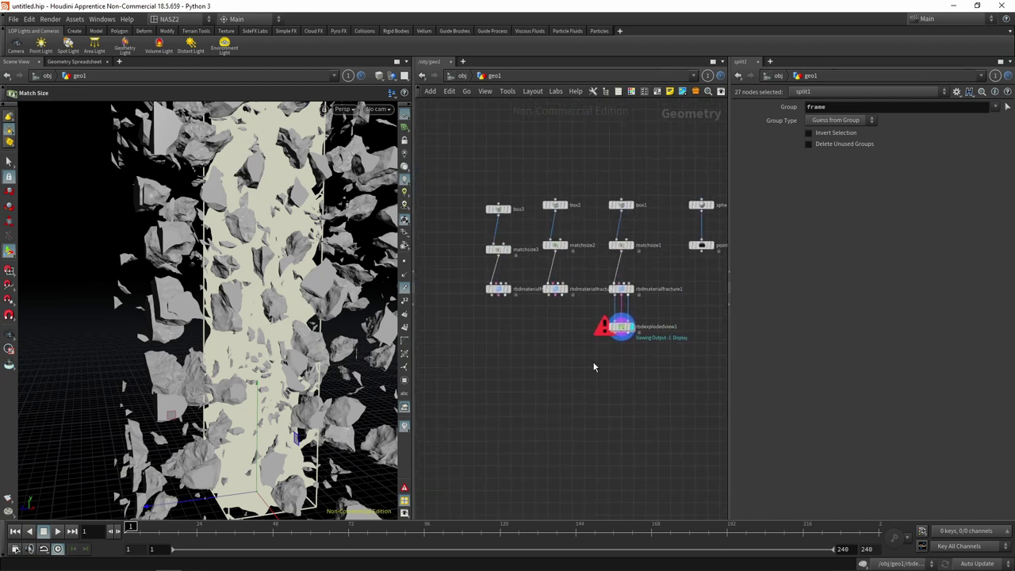
pyautogui.moveTo(606, 178); pyautogui.dragTo(467, 301)
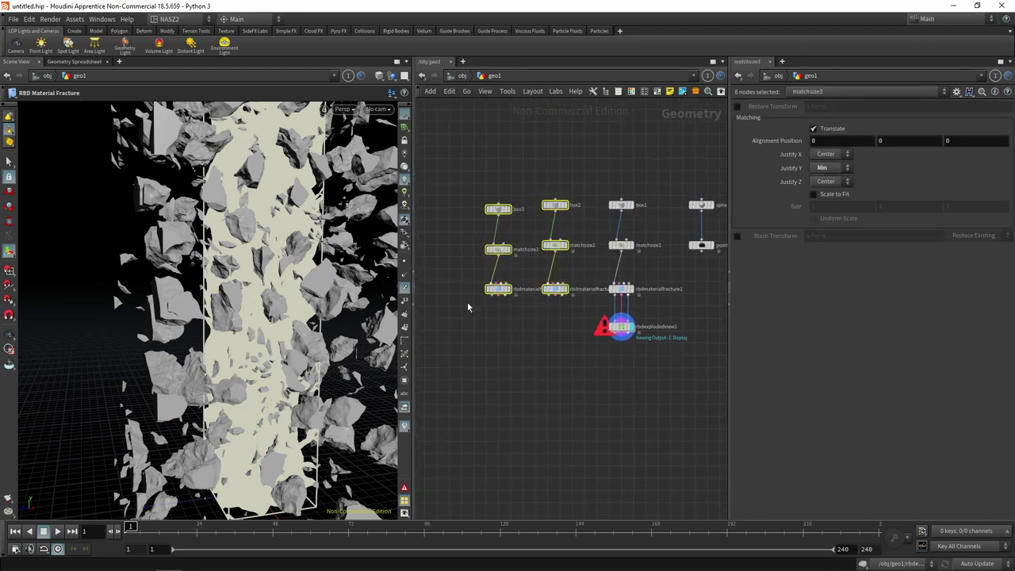
pyautogui.press('Delete')
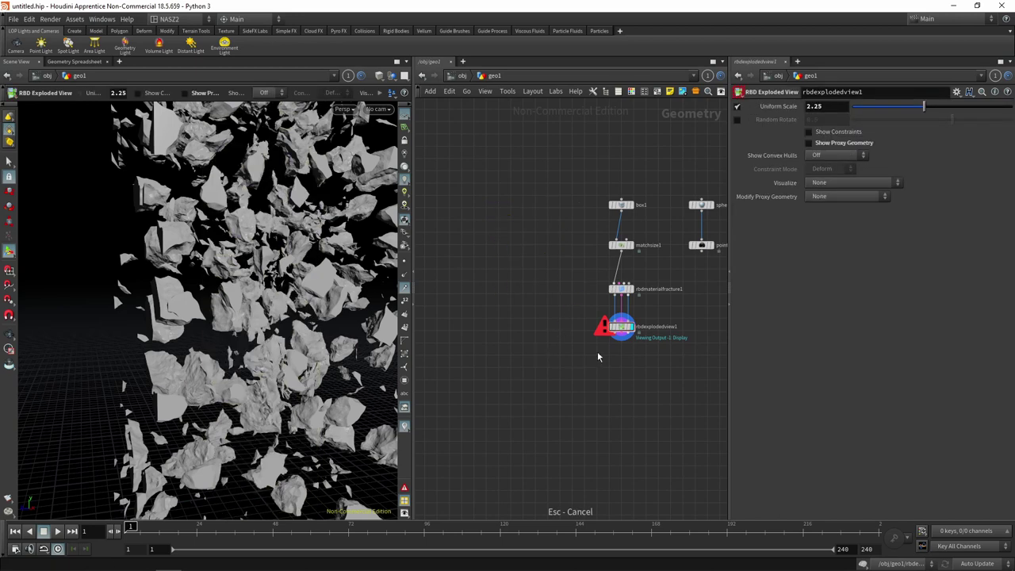
pyautogui.scroll(4, 597, 351)
pyautogui.moveTo(277, 262)
pyautogui.mouseDown()
pyautogui.moveTo(337, 230)
pyautogui.moveTo(331, 211)
pyautogui.moveTo(301, 238)
pyautogui.mouseUp()
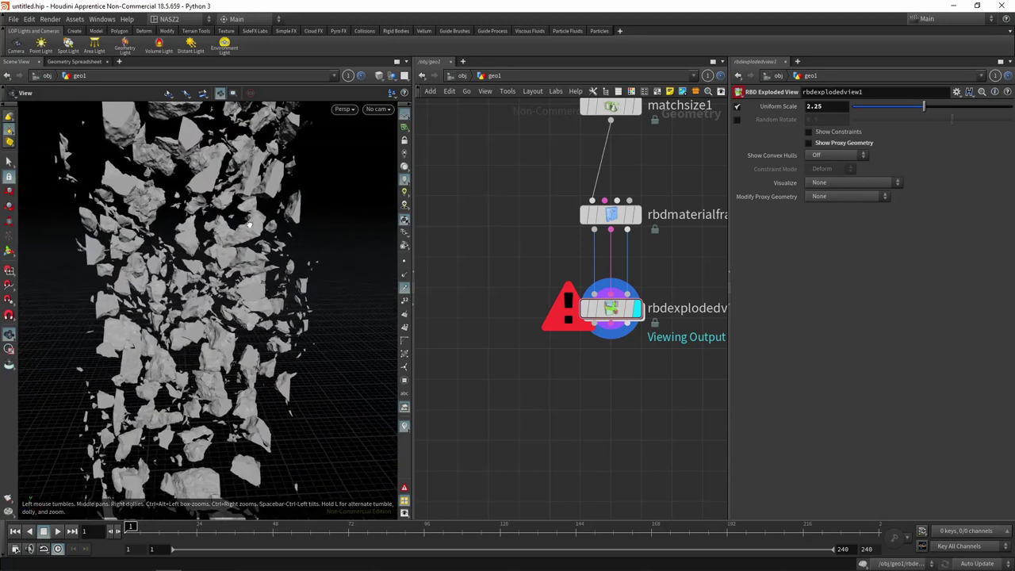
pyautogui.press('Return')
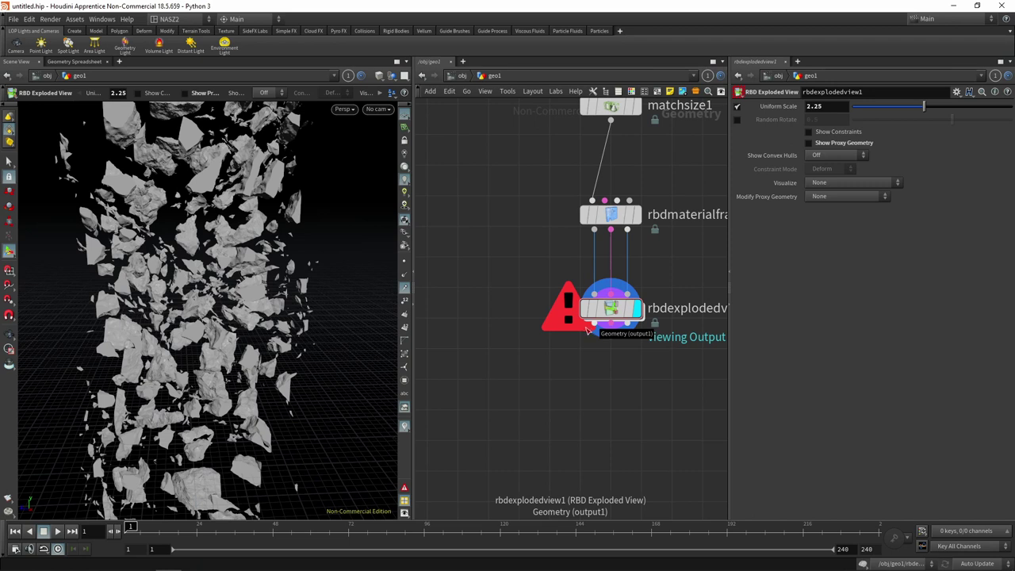
# Reposition rbdmaterialfracture1 and rbdexplodedview1, and disconnect the exploded view from the fracture
pyautogui.moveTo(605, 340); pyautogui.dragTo(600, 424, button='middle')
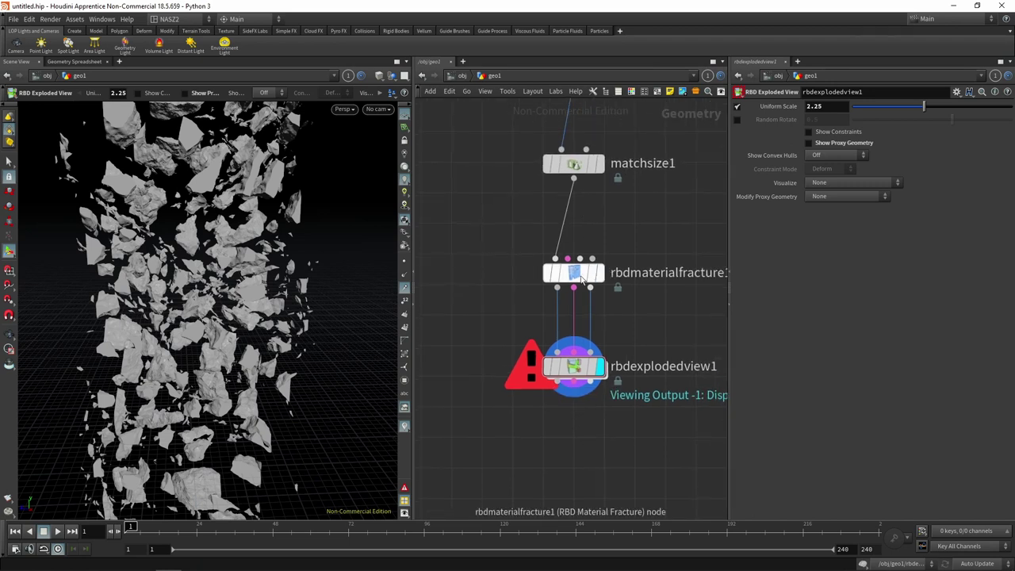
pyautogui.moveTo(581, 277); pyautogui.dragTo(581, 259)
pyautogui.moveTo(576, 368); pyautogui.dragTo(576, 347)
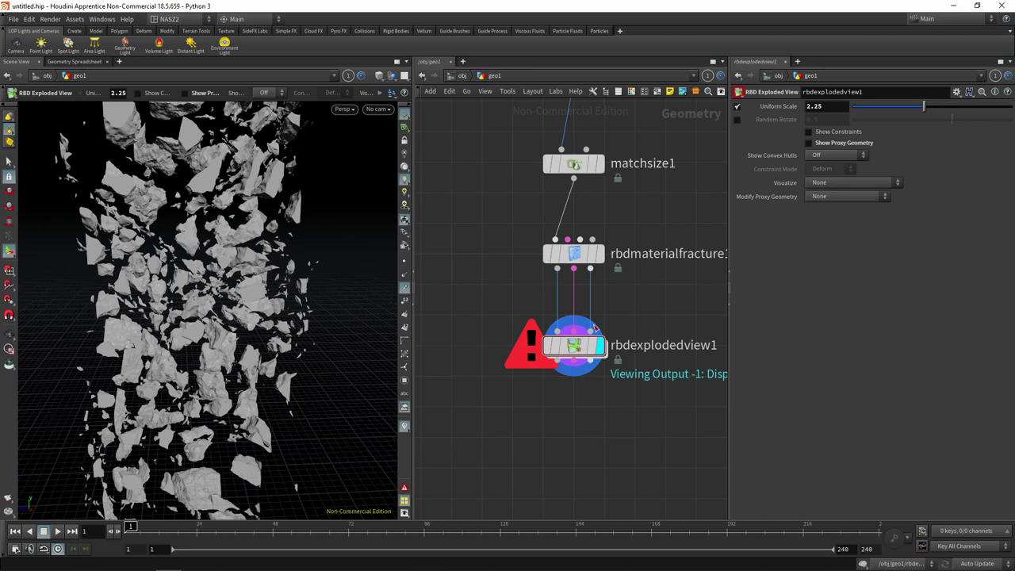
pyautogui.moveTo(581, 354); pyautogui.dragTo(521, 307, button='middle')
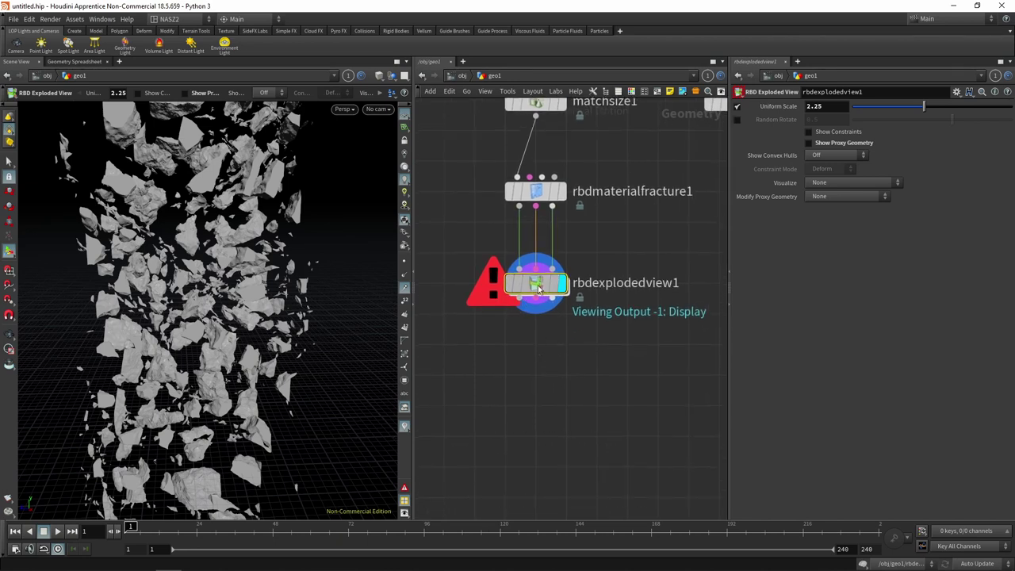
pyautogui.moveTo(522, 304); pyautogui.dragTo(449, 302)
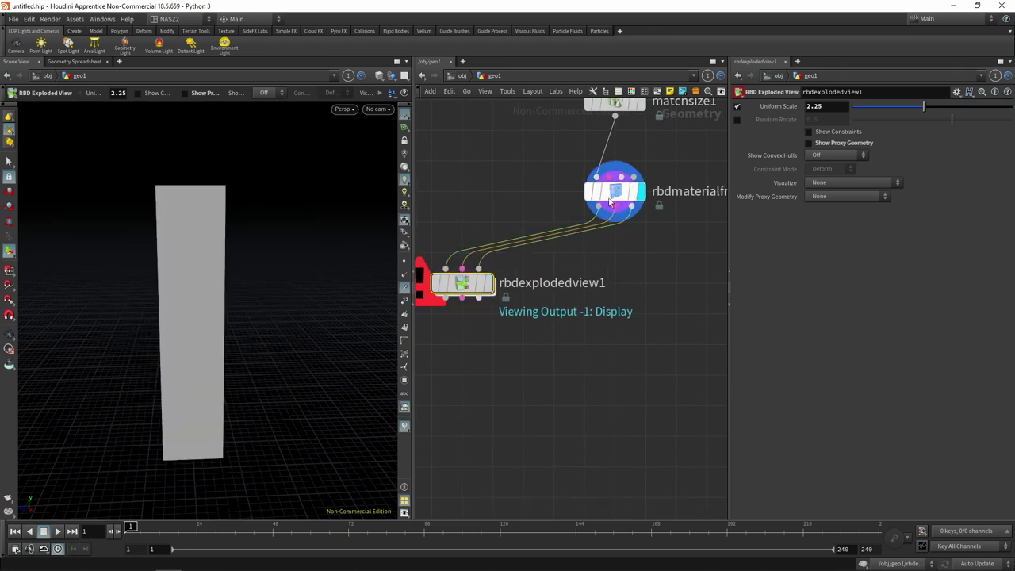
pyautogui.press('y')
pyautogui.moveTo(555, 254); pyautogui.dragTo(497, 152)
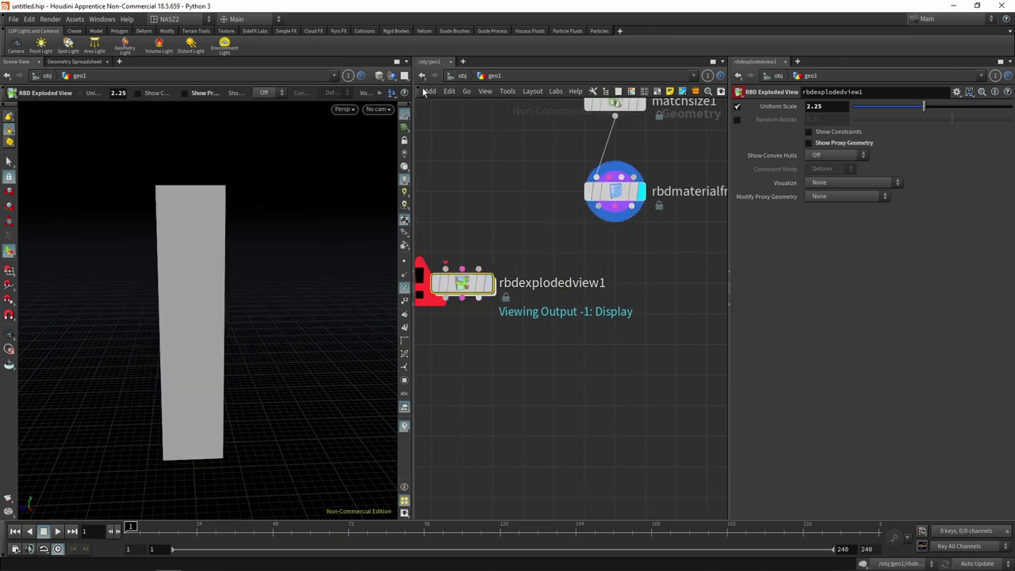
# Set the viewport to Flat Wire Shaded and tumble to see the pillar at an angle
pyautogui.click(379, 75)
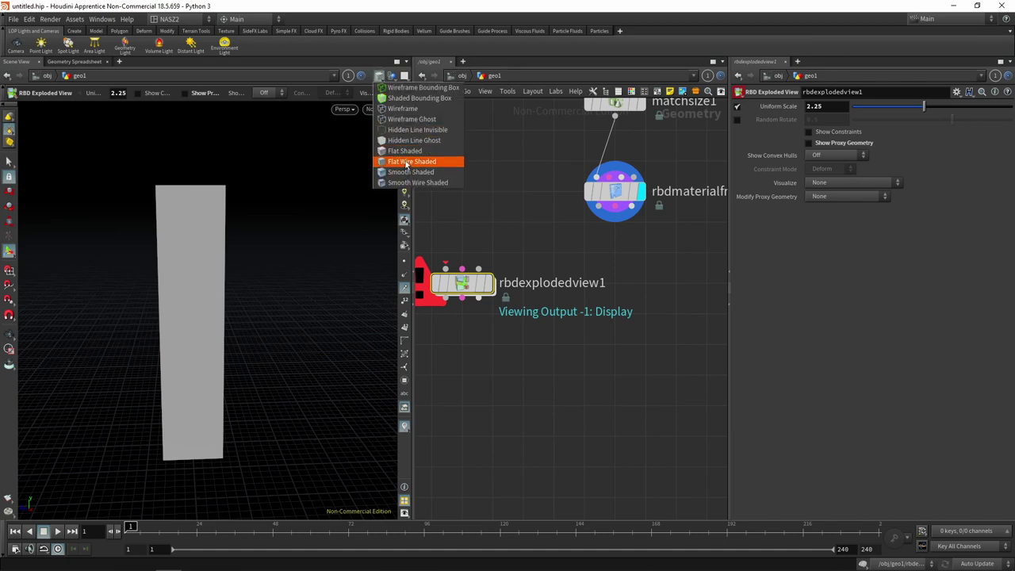
pyautogui.click(408, 163)
pyautogui.press('Escape')
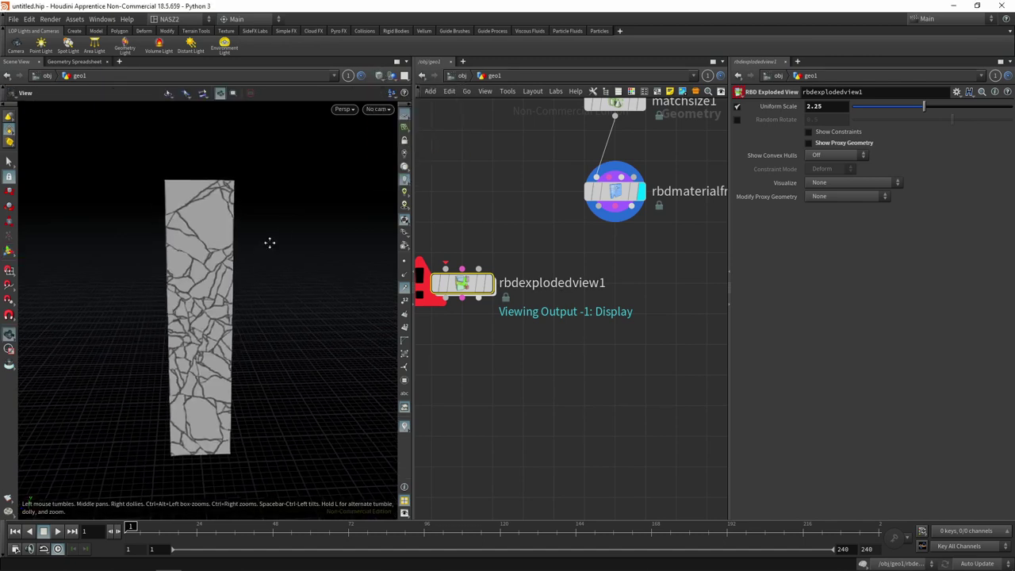
pyautogui.moveTo(269, 240)
pyautogui.mouseDown()
pyautogui.moveTo(229, 235)
pyautogui.moveTo(312, 243)
pyautogui.mouseUp()
pyautogui.scroll(3, 230, 236)
pyautogui.press('Return')
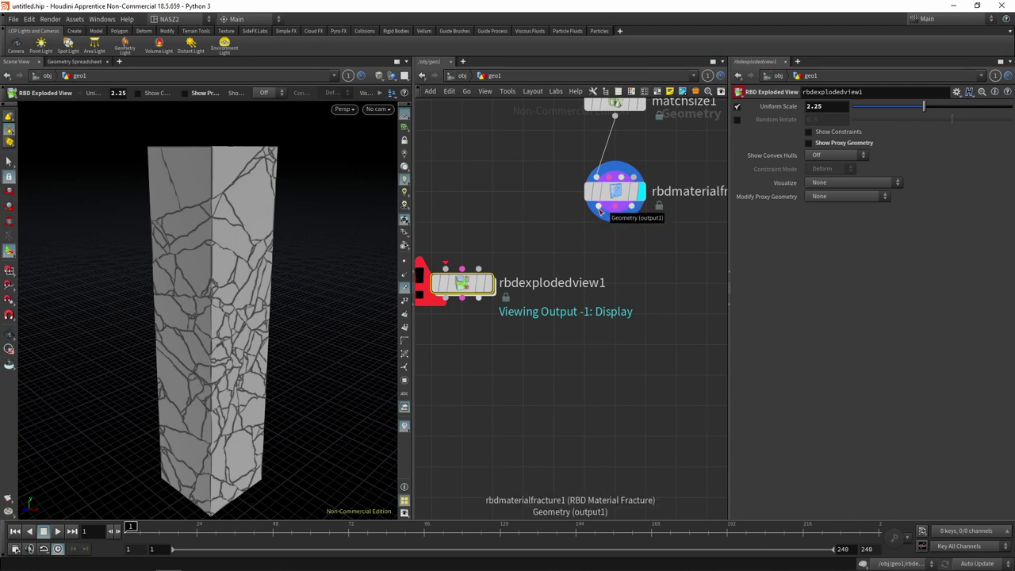
# Wire a new rbdcluster1 node from rbdmaterialfracture1's output and place it below
pyautogui.click(599, 207)
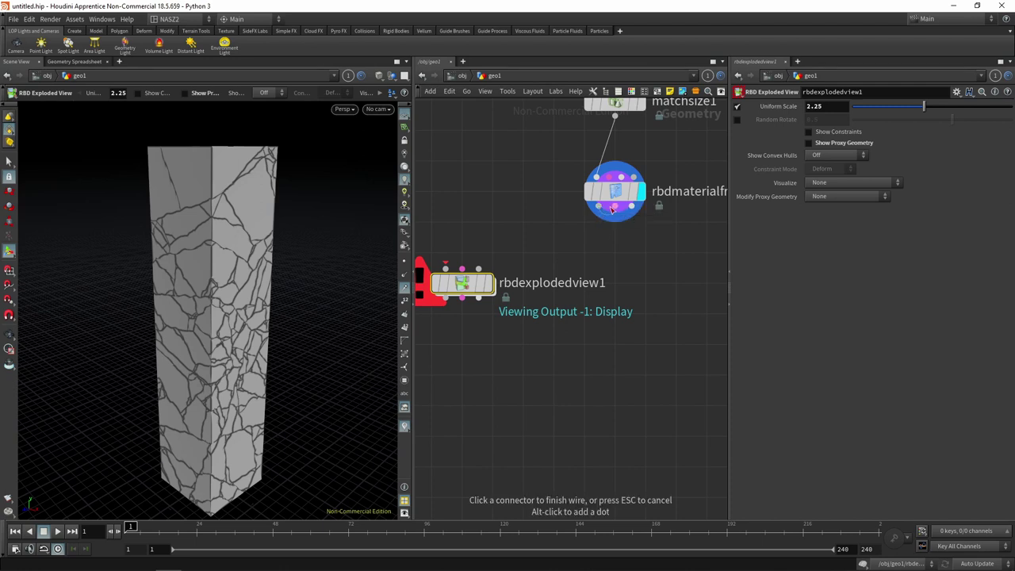
pyautogui.press('Escape')
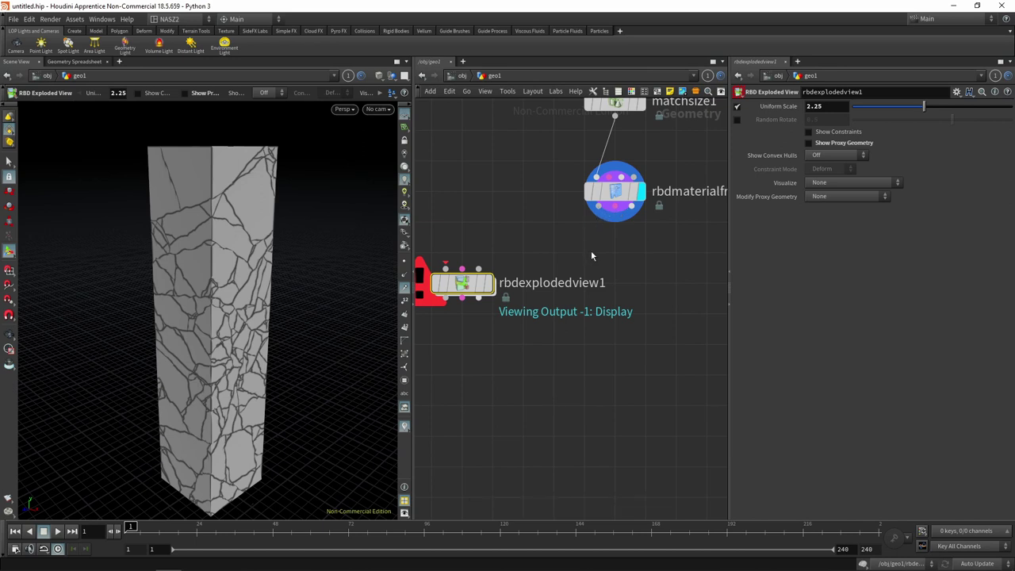
pyautogui.click(600, 207)
pyautogui.scroll(2, 600, 208)
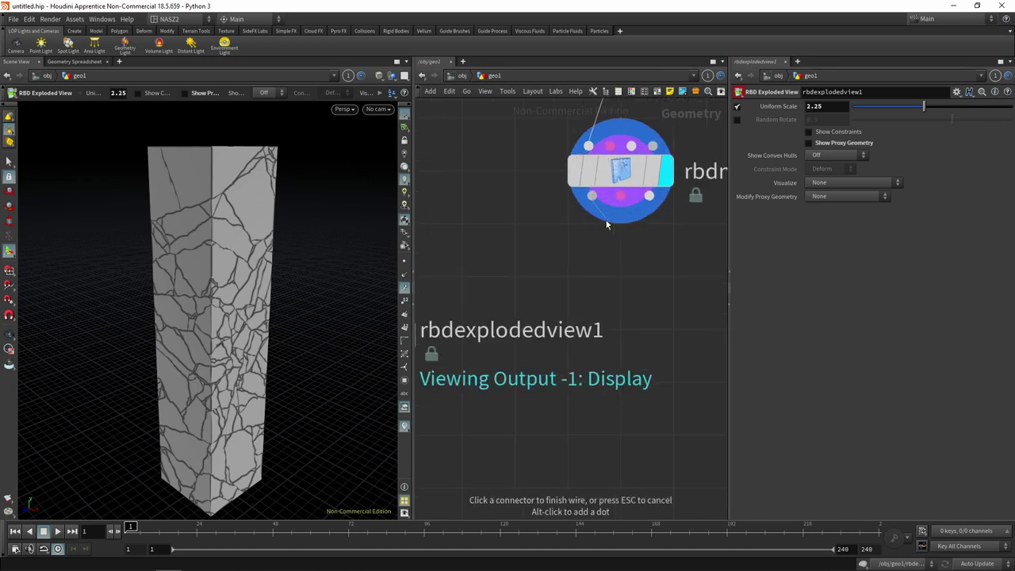
pyautogui.scroll(1, 521, 269)
pyautogui.scroll(1, 517, 251)
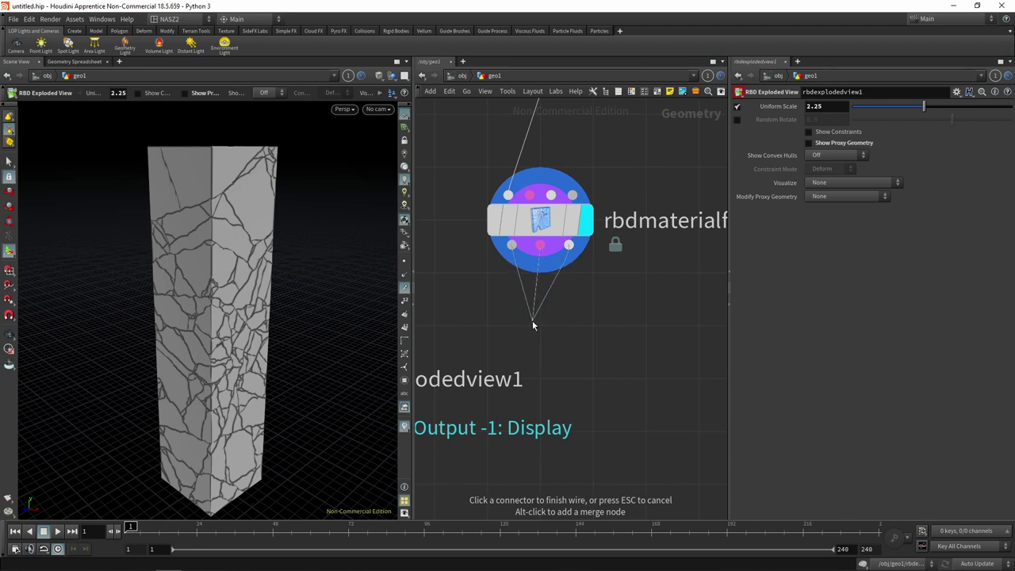
pyautogui.press('Tab')
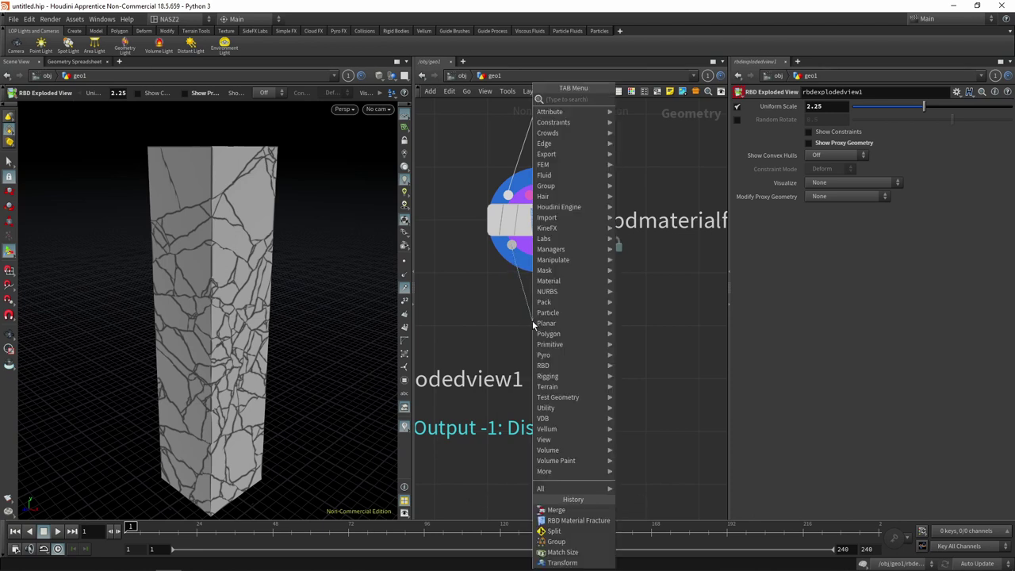
pyautogui.write('rbd clu')
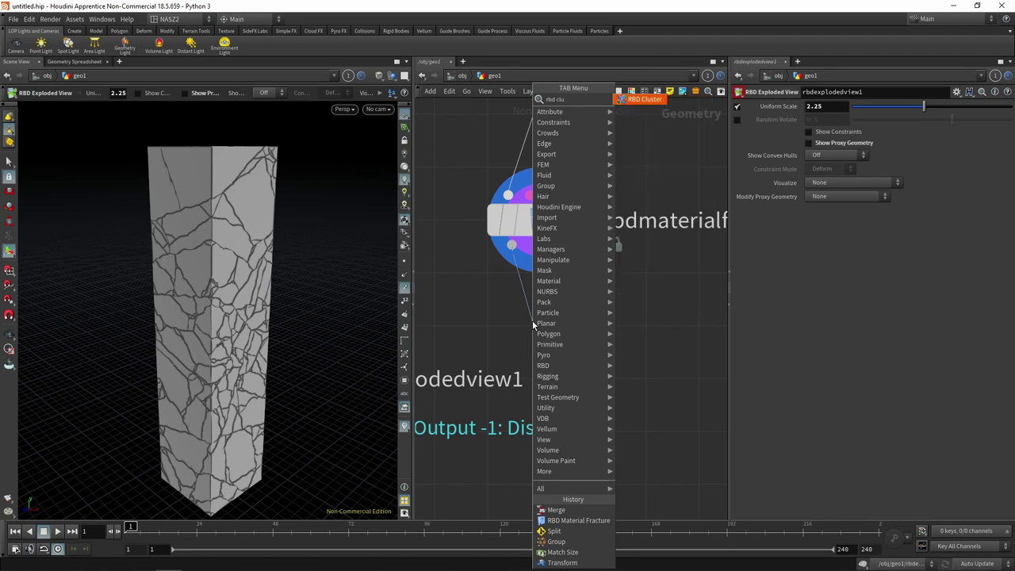
pyautogui.press('Return')
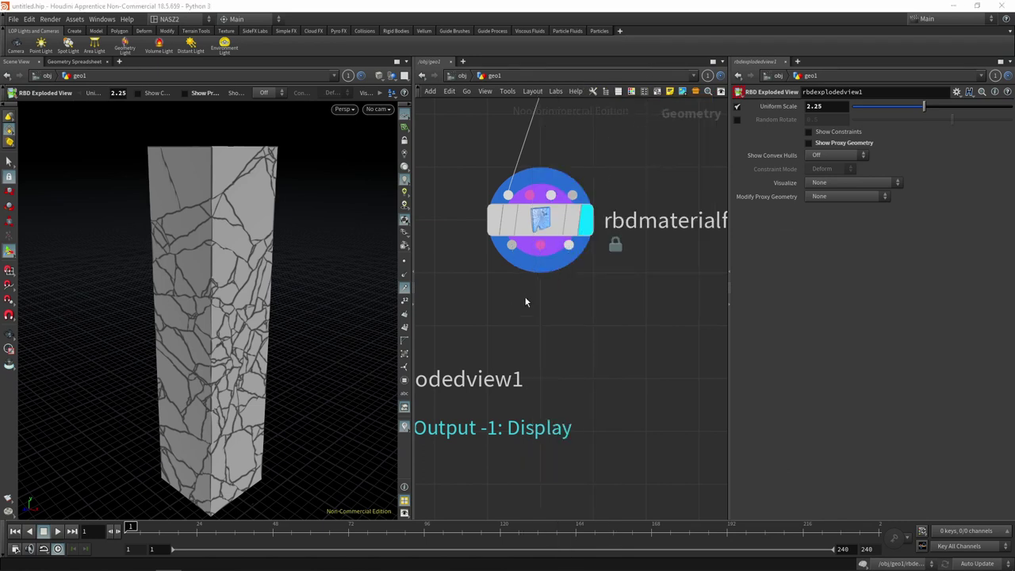
pyautogui.click(530, 321)
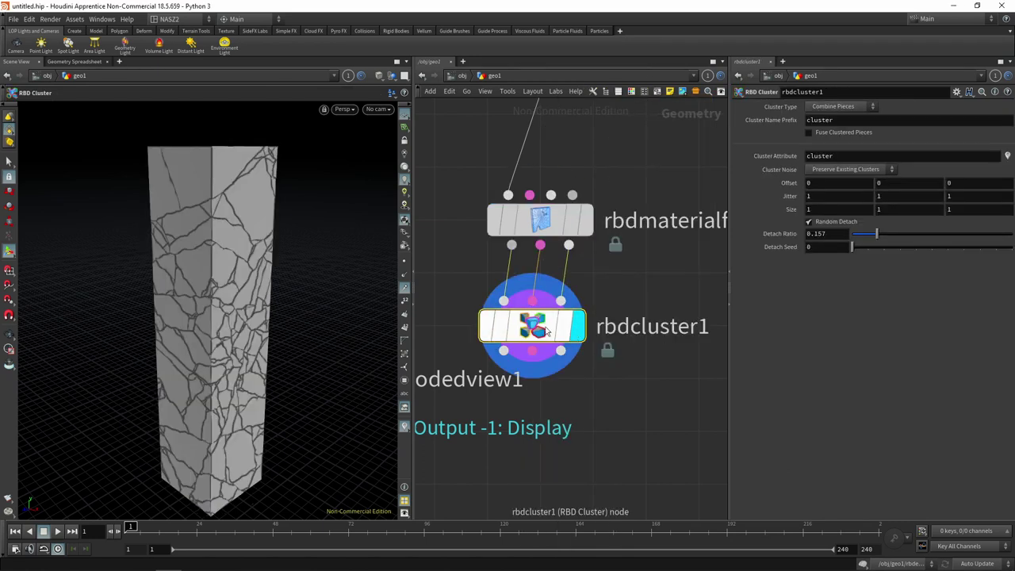
# Nudge rbdcluster1 into position and tumble the view around the pillar
pyautogui.moveTo(531, 333); pyautogui.dragTo(539, 333)
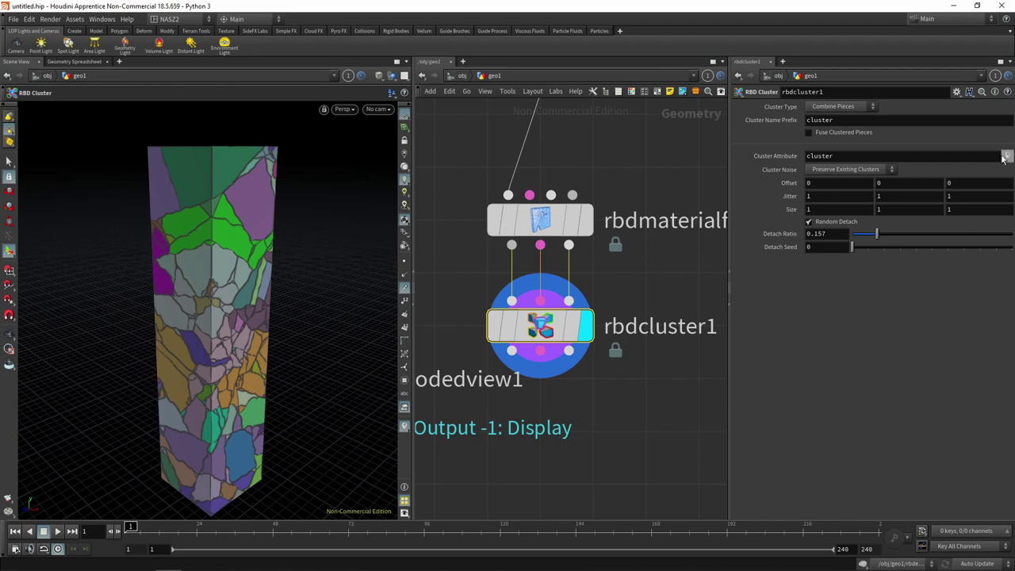
pyautogui.press('Escape')
pyautogui.moveTo(305, 242)
pyautogui.mouseDown()
pyautogui.moveTo(327, 247)
pyautogui.moveTo(240, 211)
pyautogui.moveTo(291, 233)
pyautogui.moveTo(204, 222)
pyautogui.moveTo(276, 251)
pyautogui.moveTo(273, 314)
pyautogui.moveTo(269, 264)
pyautogui.mouseUp()
pyautogui.press('Return')
pyautogui.press('Escape')
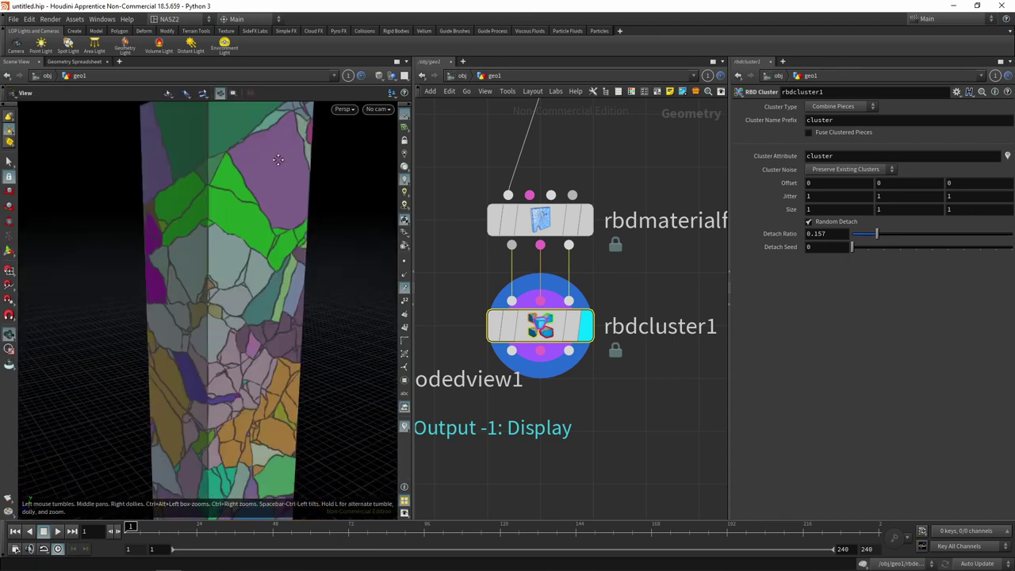
pyautogui.press('Return')
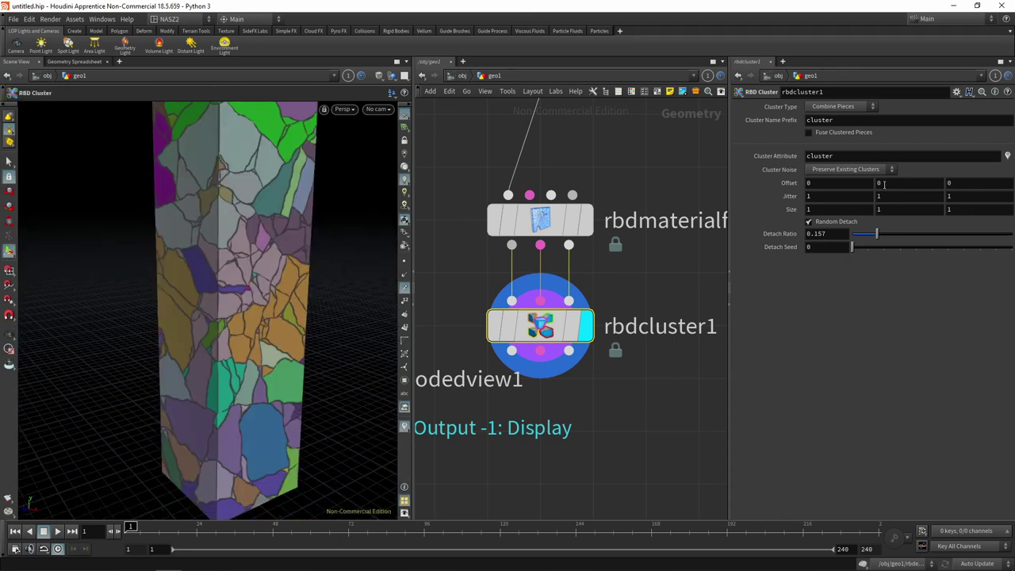
# Raise the cluster Detach Ratio, then lower it to 0.599
pyautogui.moveTo(875, 236); pyautogui.dragTo(980, 235)
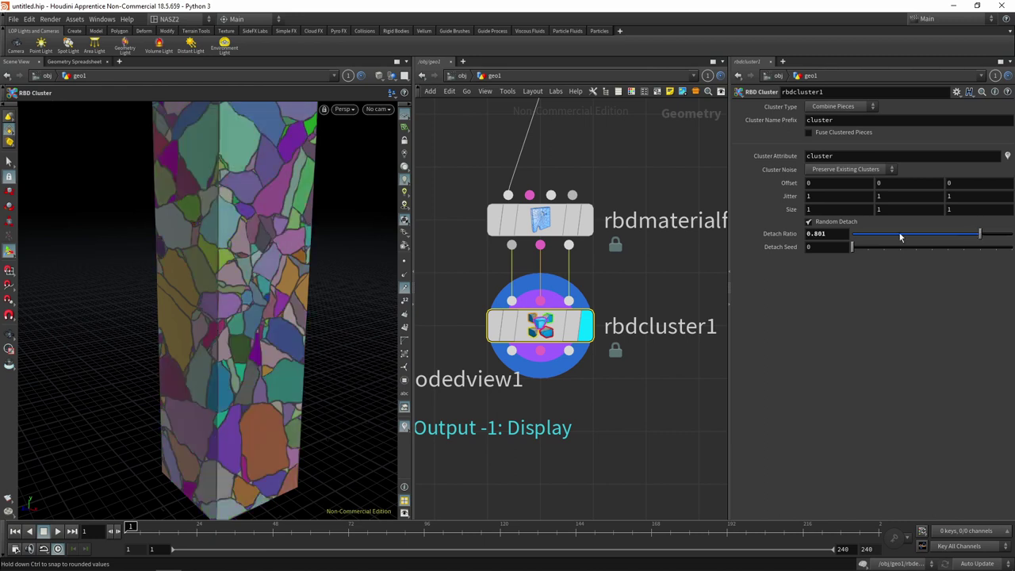
pyautogui.press('Escape')
pyautogui.moveTo(340, 158)
pyautogui.mouseDown()
pyautogui.moveTo(321, 214)
pyautogui.moveTo(328, 242)
pyautogui.moveTo(376, 219)
pyautogui.moveTo(351, 240)
pyautogui.moveTo(362, 220)
pyautogui.moveTo(347, 215)
pyautogui.moveTo(372, 219)
pyautogui.moveTo(344, 217)
pyautogui.mouseUp()
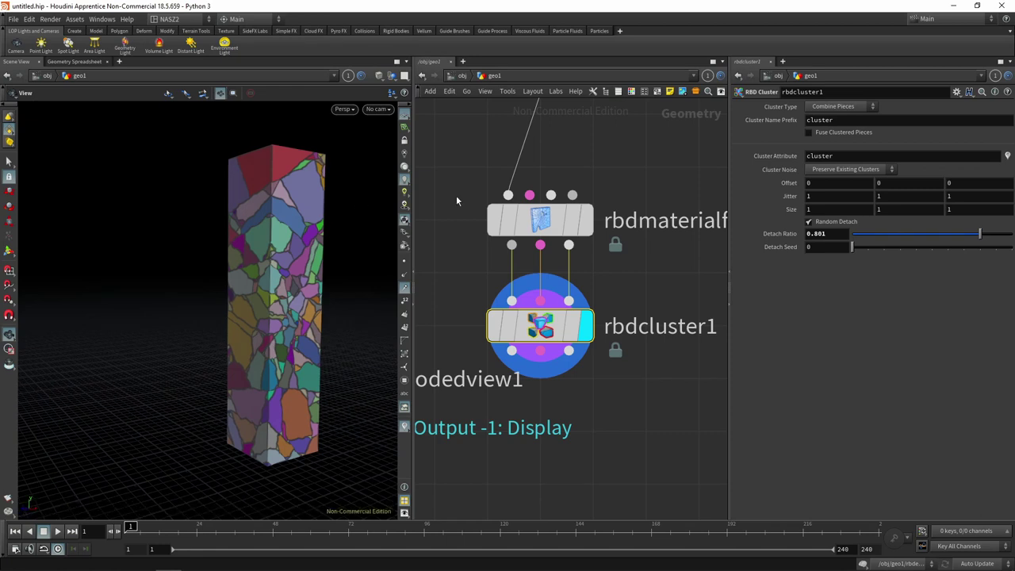
pyautogui.moveTo(980, 234); pyautogui.dragTo(949, 235)
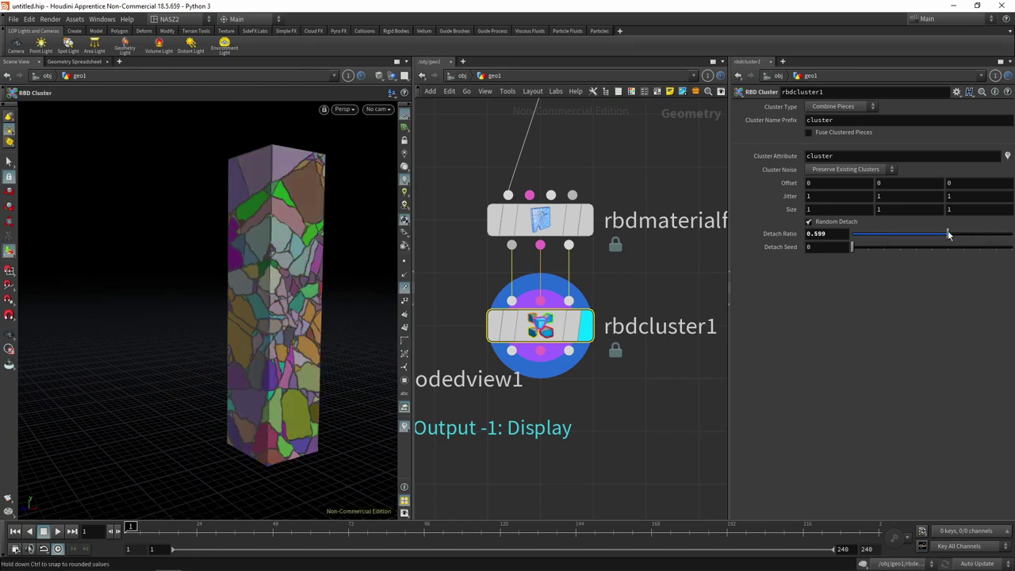
pyautogui.moveTo(341, 360)
pyautogui.mouseDown()
pyautogui.moveTo(239, 284)
pyautogui.moveTo(235, 301)
pyautogui.moveTo(273, 210)
pyautogui.mouseUp()
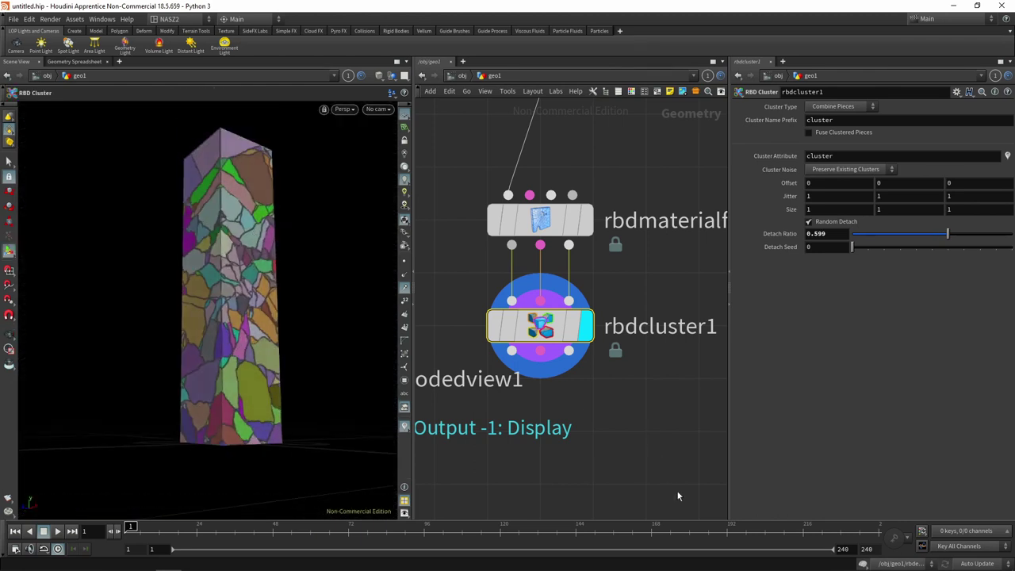
# Move rbdexplodedview1 beside rbdcluster1
pyautogui.scroll(-5, 672, 323)
pyautogui.moveTo(503, 348); pyautogui.dragTo(488, 333)
pyautogui.scroll(2, 601, 389)
pyautogui.scroll(2, 601, 388)
# Check rbdcluster1's geometry info, close the popup, and pan the cluster and fracture nodes into view
pyautogui.middleClick(637, 281)
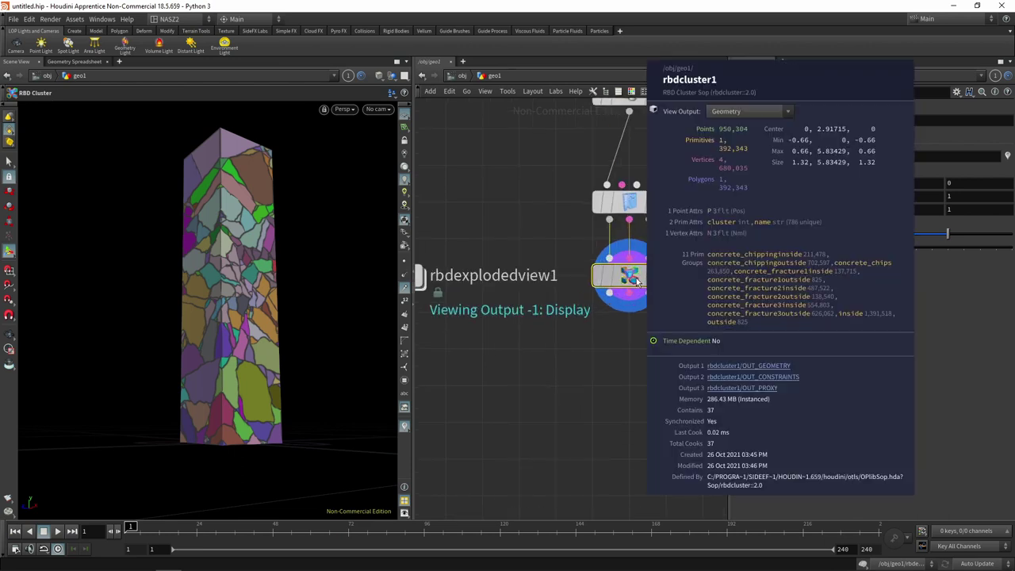
pyautogui.click(725, 150)
pyautogui.moveTo(655, 351)
pyautogui.mouseDown(button='middle')
pyautogui.moveTo(573, 330)
pyautogui.moveTo(616, 310)
pyautogui.mouseUp(button='middle')
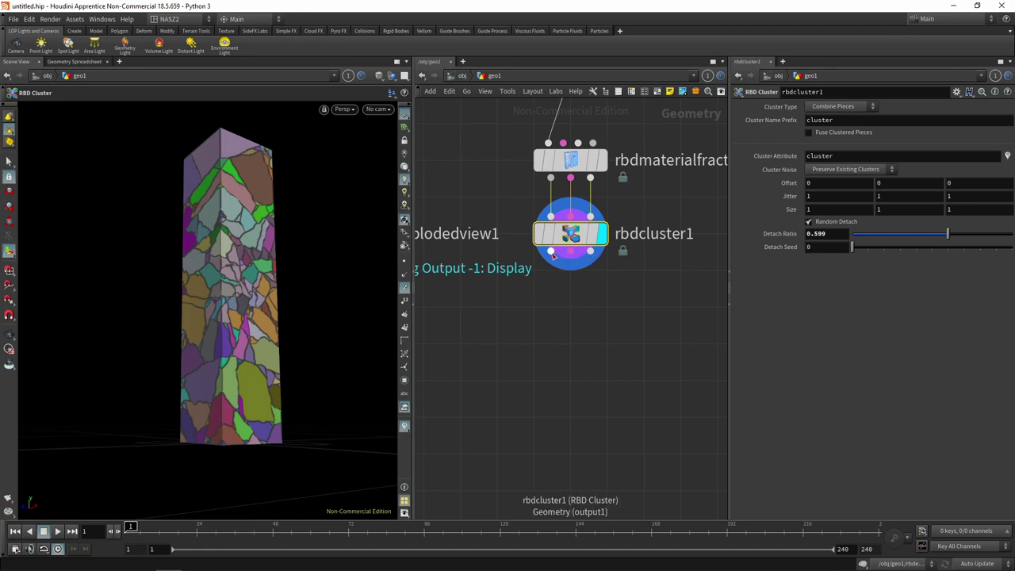
# Add an rbdio1 node under rbdcluster1 and set its display flag
pyautogui.click(551, 255)
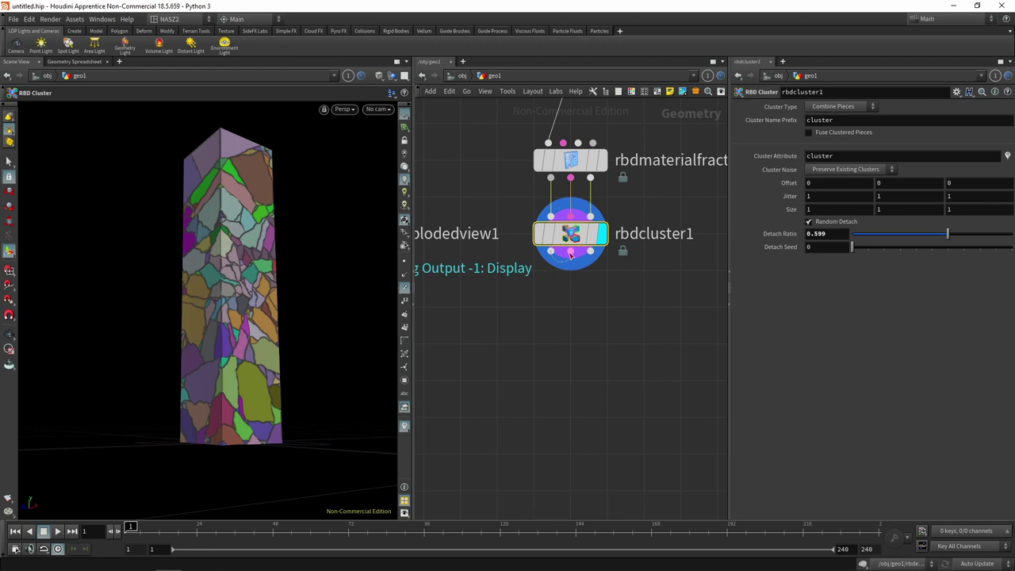
pyautogui.click(591, 310)
pyautogui.write('rbd')
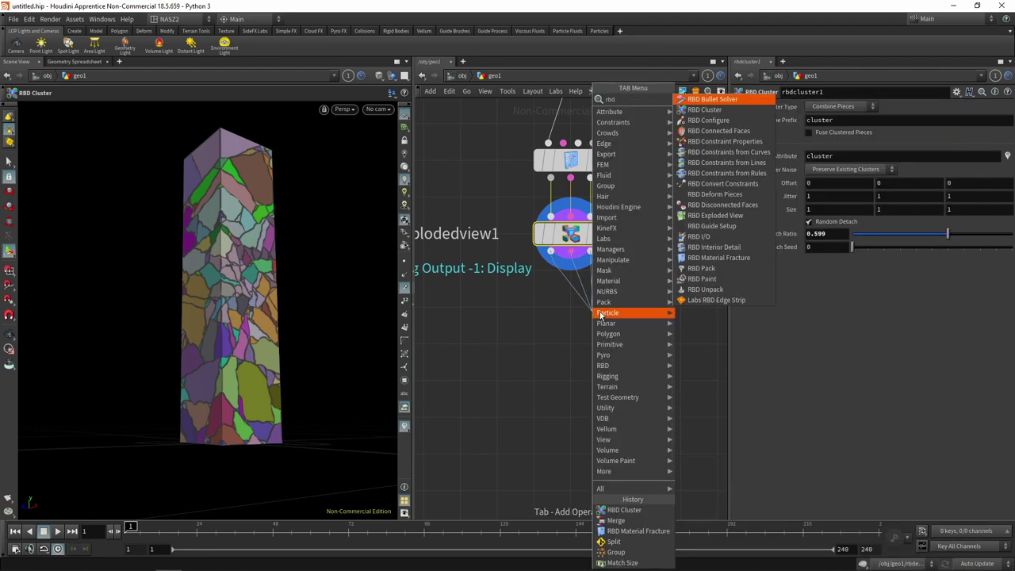
pyautogui.click(740, 236)
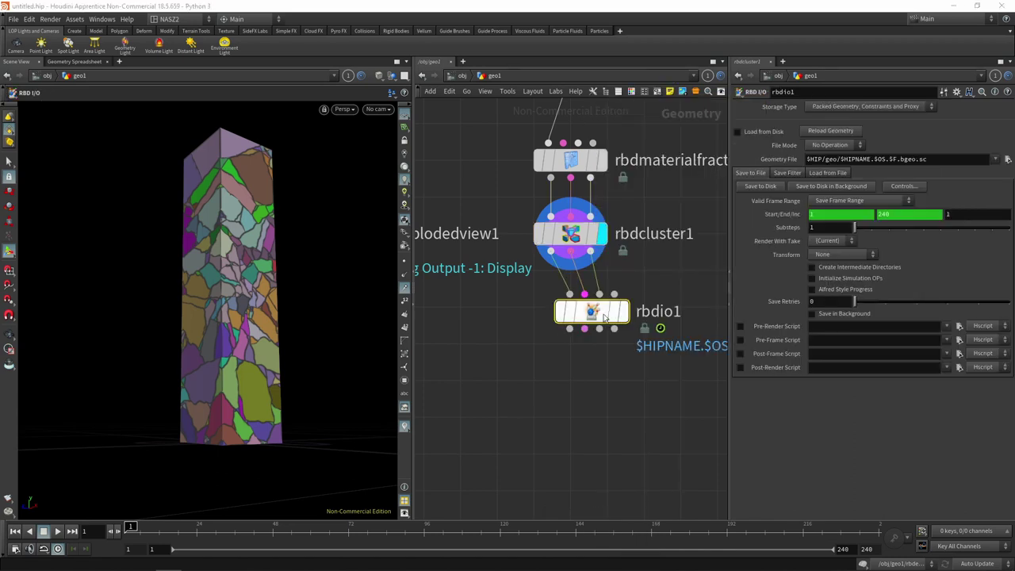
pyautogui.click(578, 322)
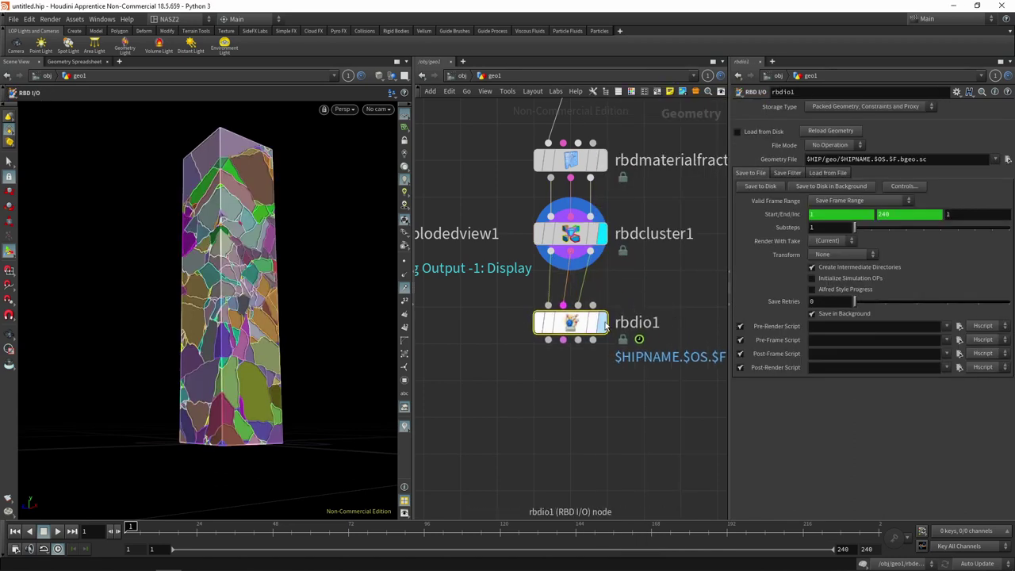
pyautogui.click(605, 325)
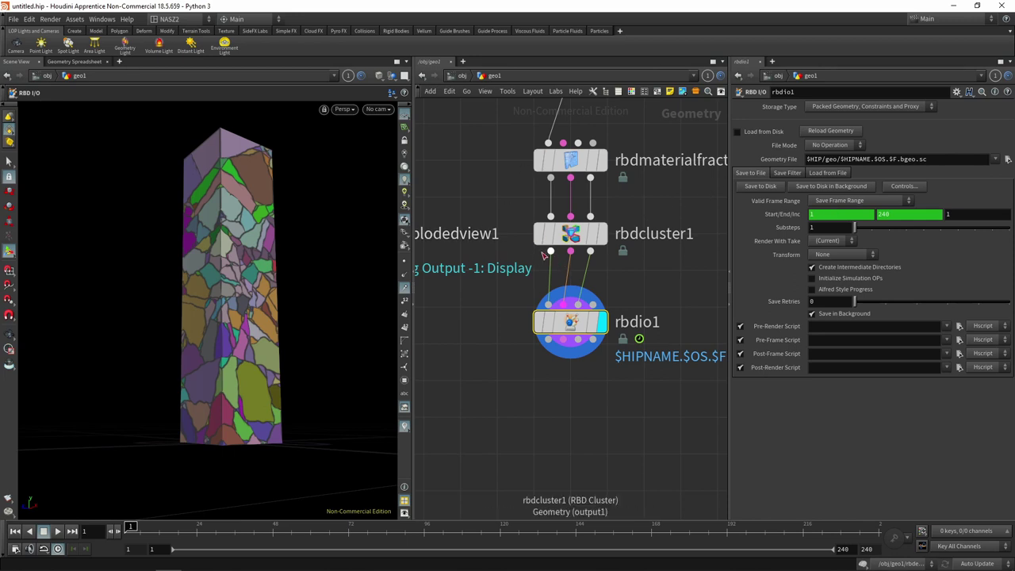
# Set rbdio1's Valid Frame Range to Save Current Frame and open the Geometry File browser
pyautogui.click(855, 199)
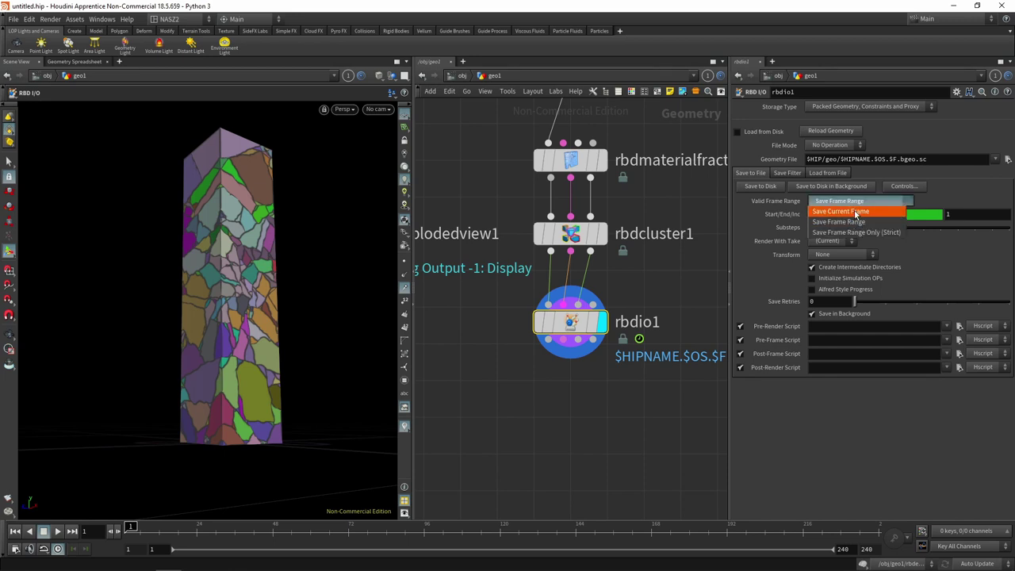
pyautogui.click(854, 212)
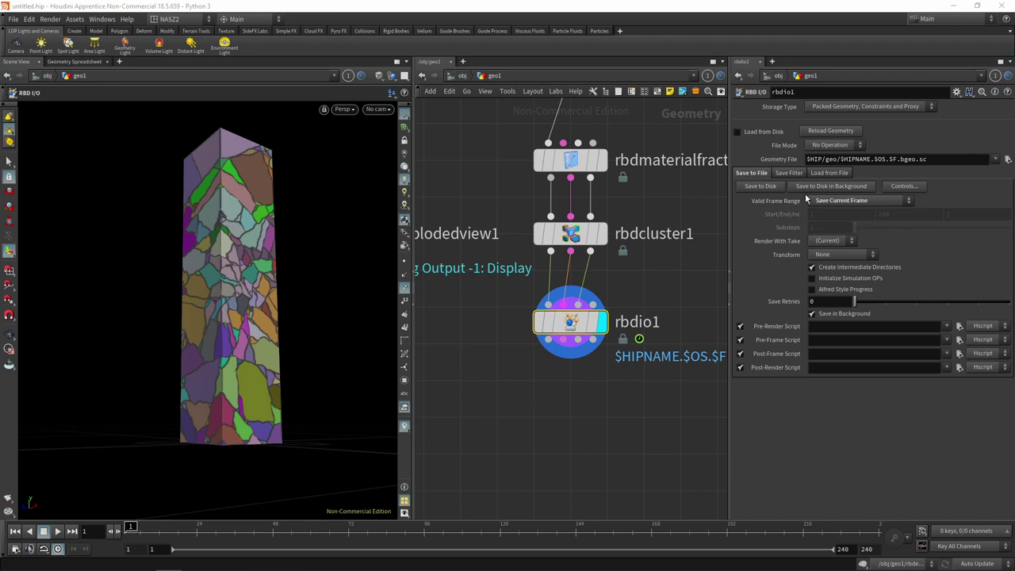
pyautogui.click(1006, 158)
pyautogui.moveTo(869, 48); pyautogui.dragTo(824, 49)
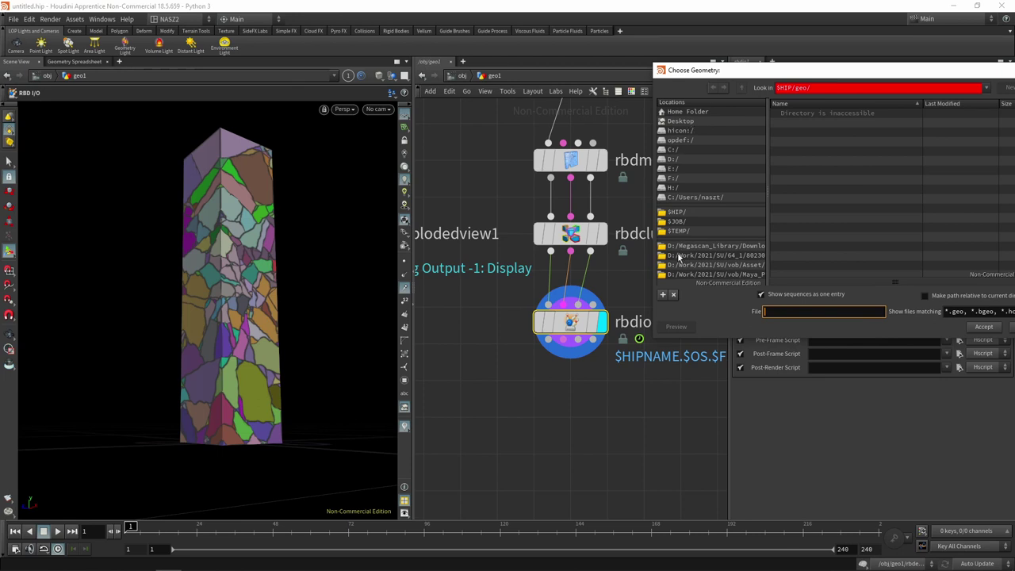
# Point rbdio1's geometry file to crack.bgeo.sc inside the W10-11/cache folder
pyautogui.click(709, 275)
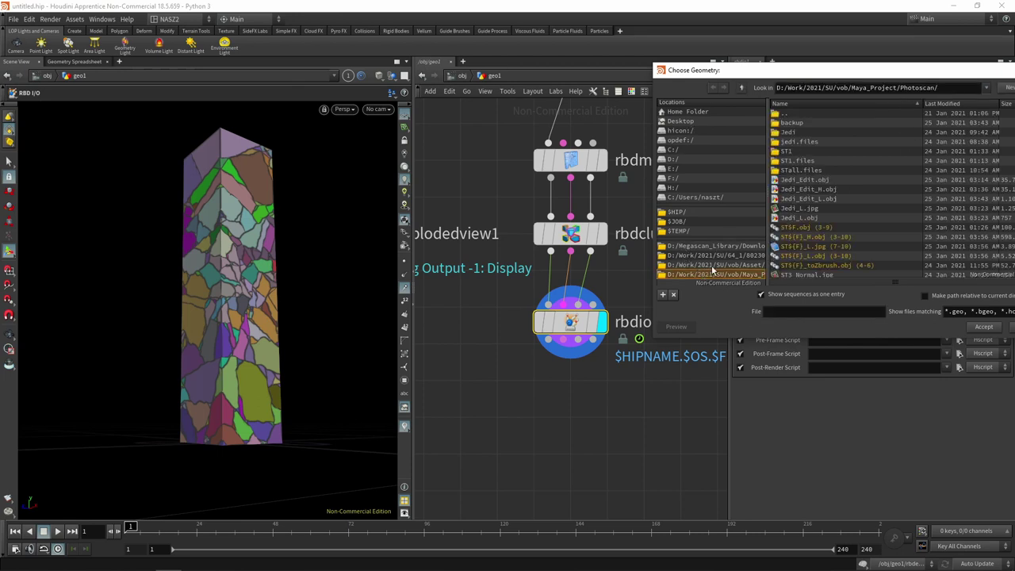
pyautogui.click(709, 265)
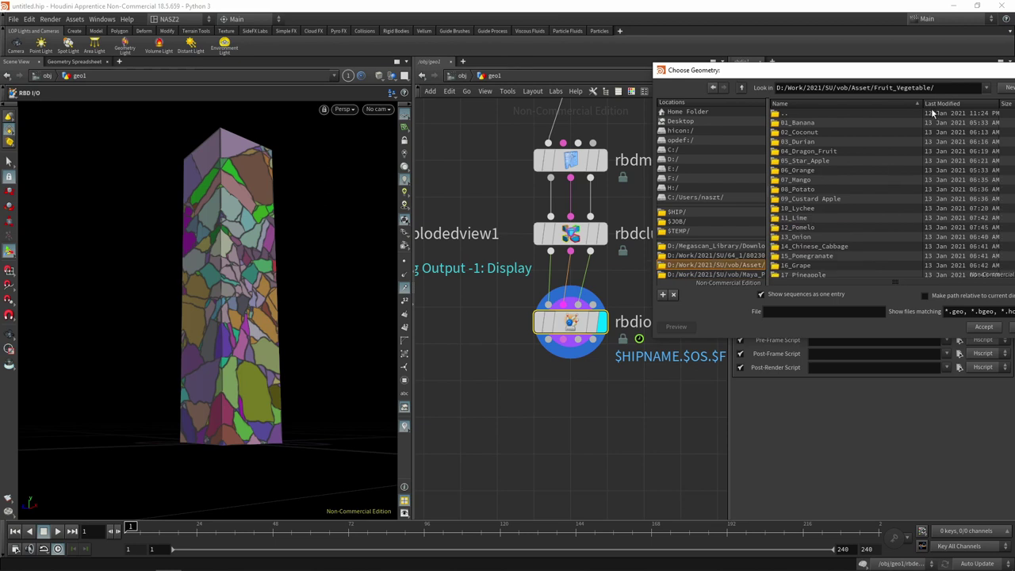
pyautogui.click(739, 256)
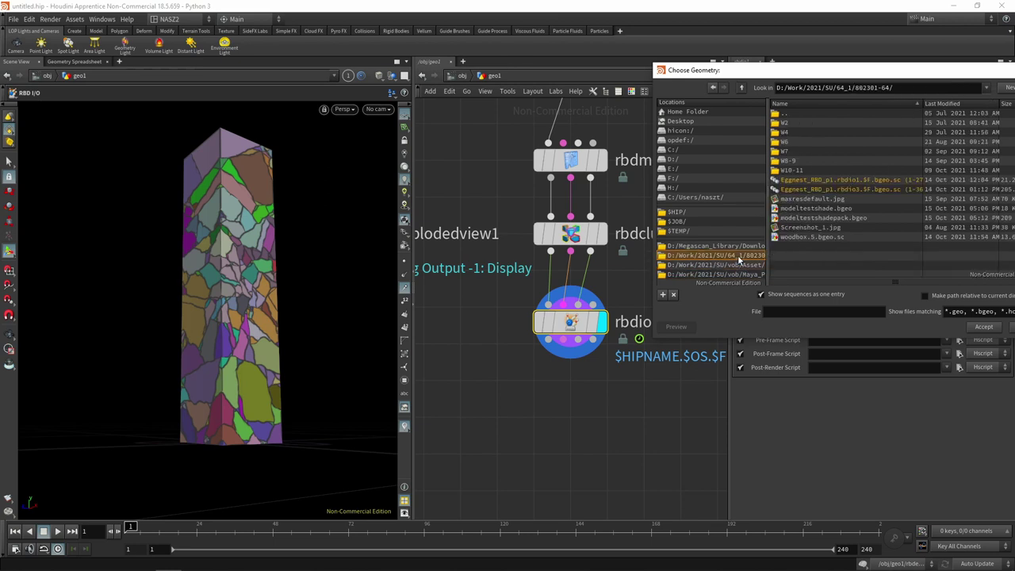
pyautogui.doubleClick(806, 171)
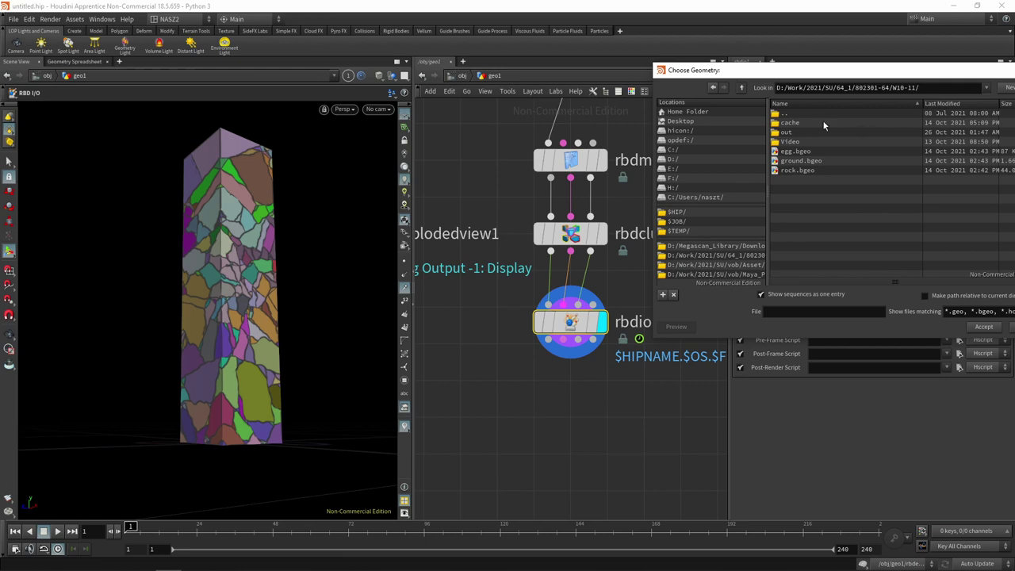
pyautogui.doubleClick(809, 123)
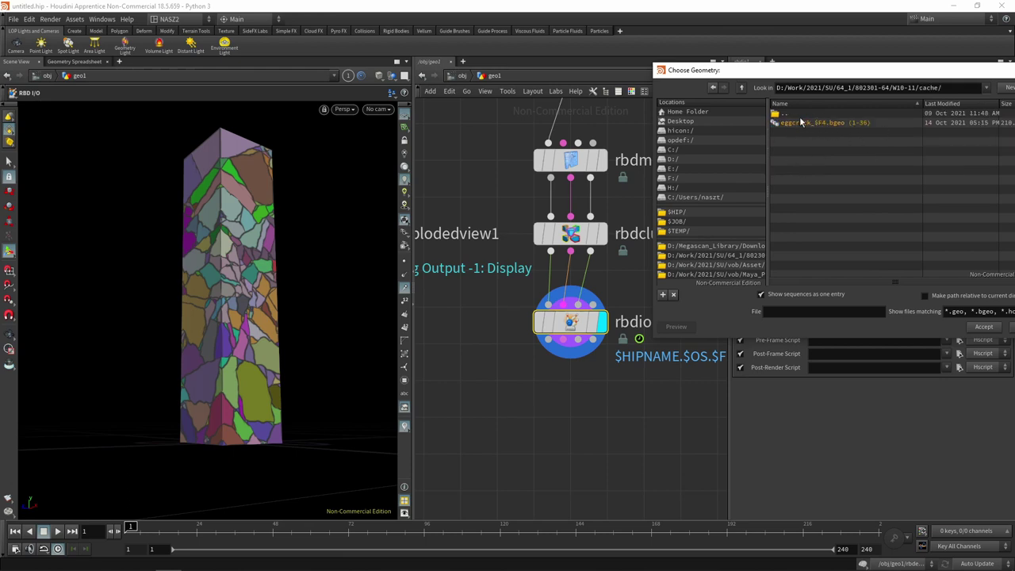
pyautogui.click(777, 311)
pyautogui.write('bgeo.sc')
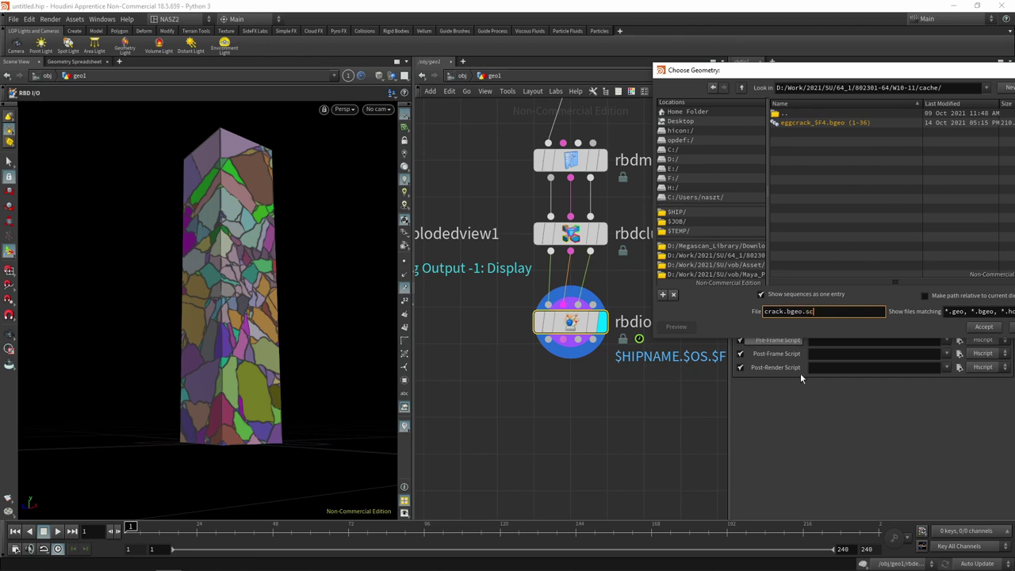
pyautogui.click(983, 327)
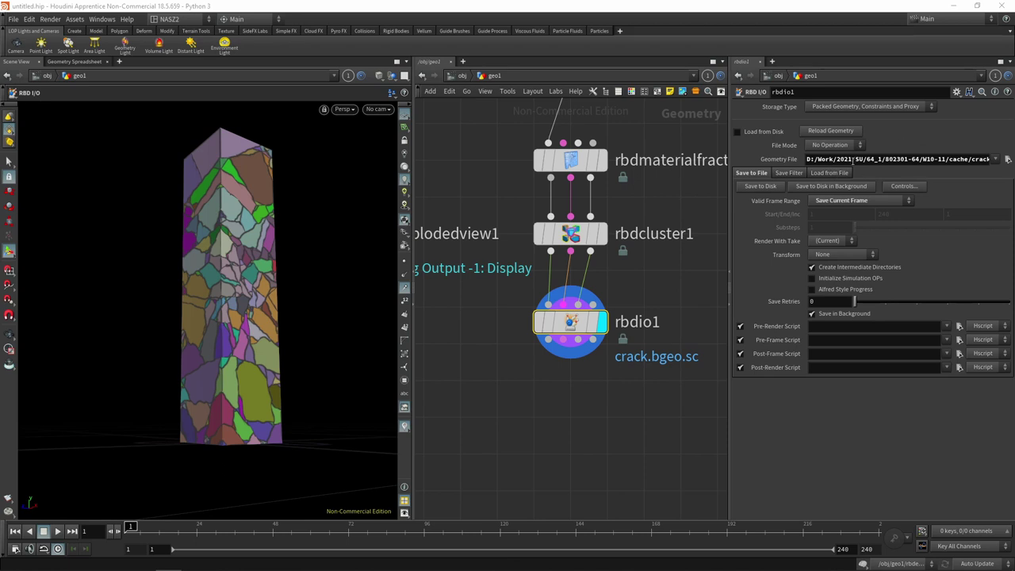
# Save the pillar cache to disk, enable Load from Disk, and compare rbdio1 and rbdcluster1 statistics
pyautogui.click(754, 188)
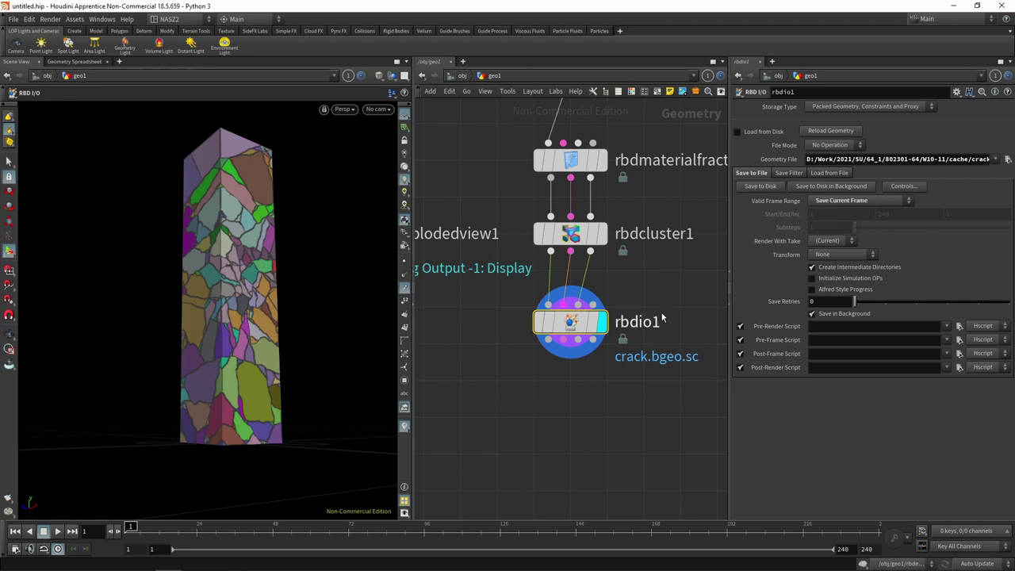
pyautogui.click(736, 132)
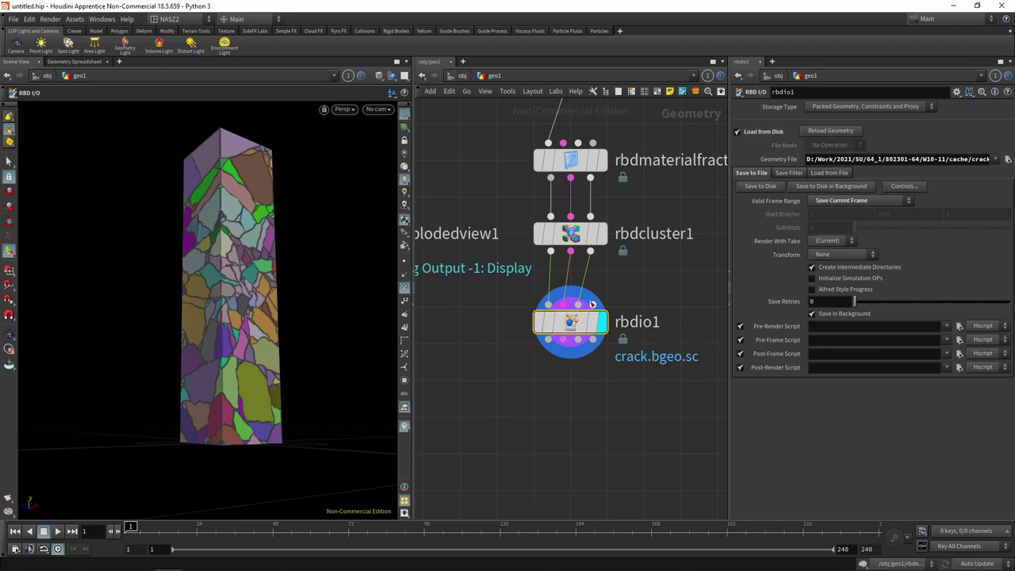
pyautogui.middleClick(571, 324)
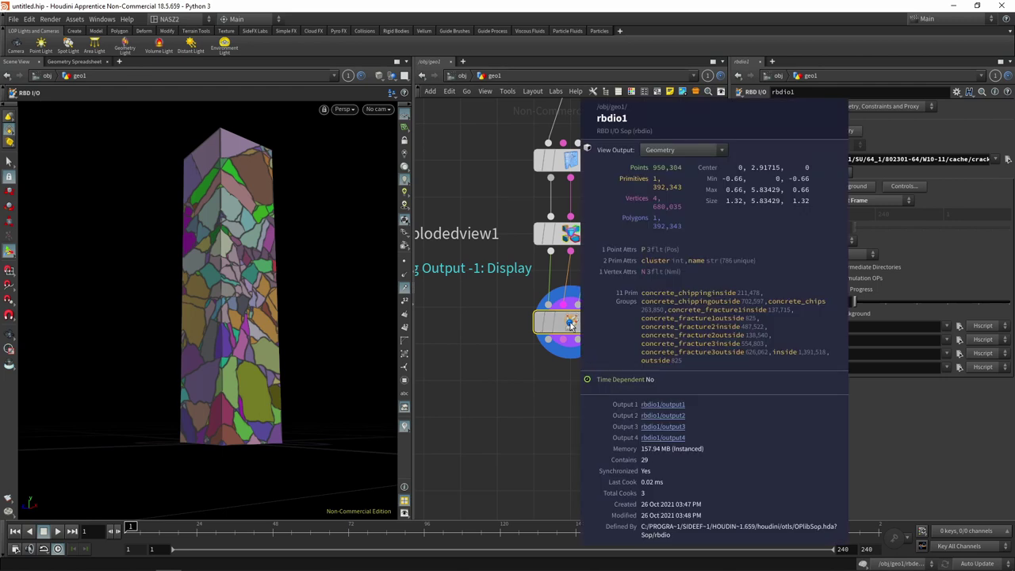
pyautogui.middleClick(572, 236)
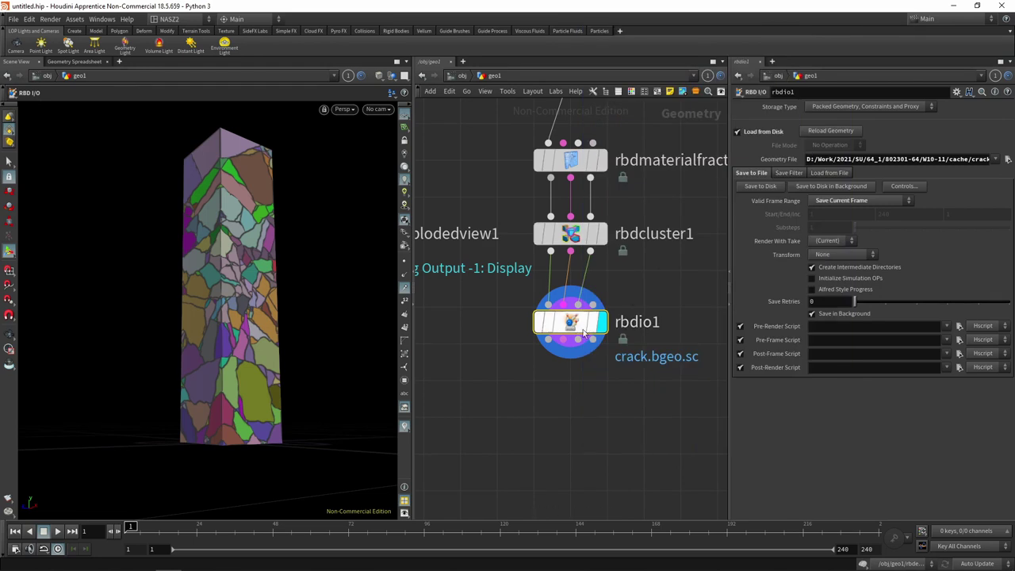
pyautogui.middleClick(580, 236)
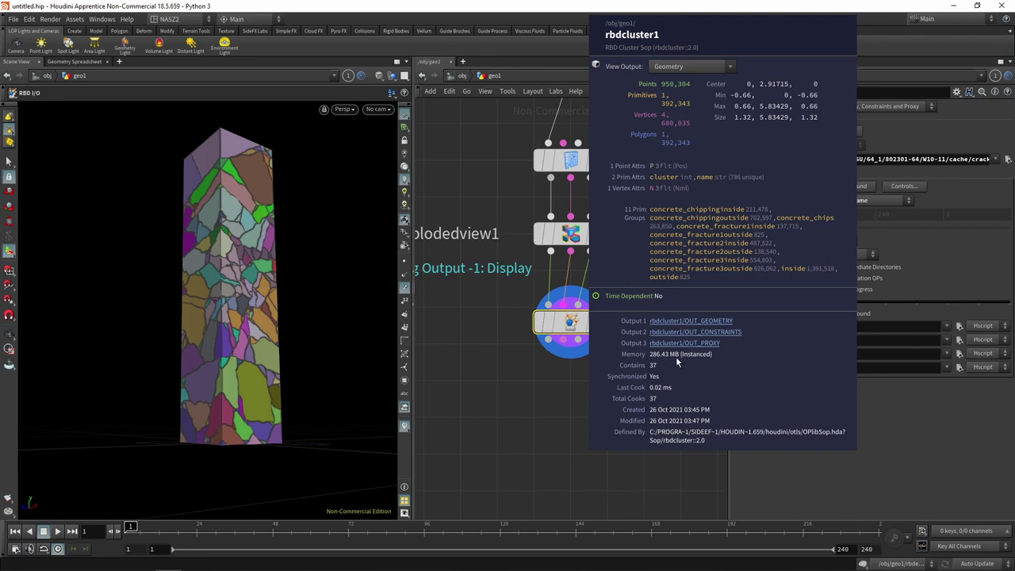
pyautogui.middleClick(567, 321)
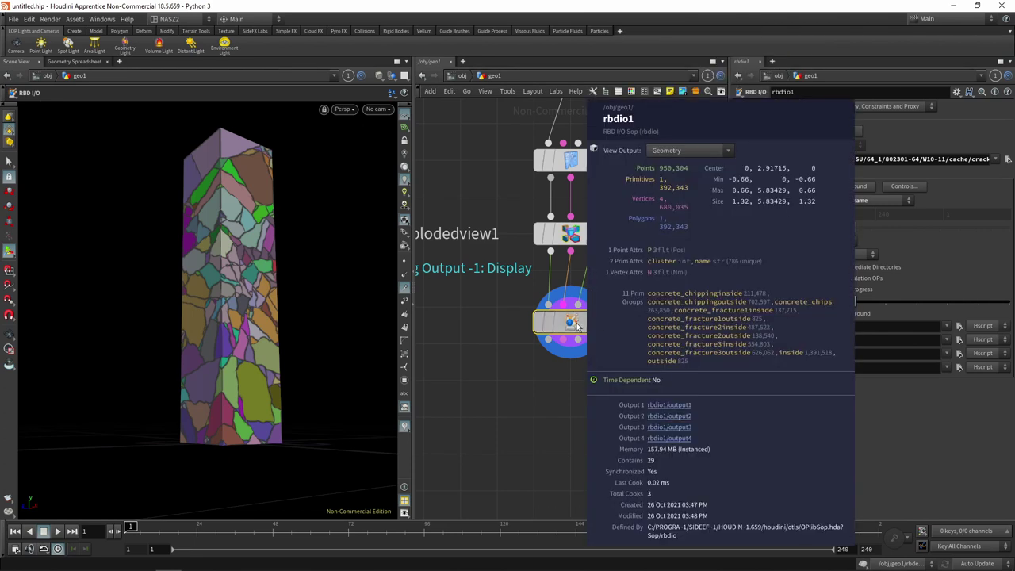
pyautogui.click(672, 450)
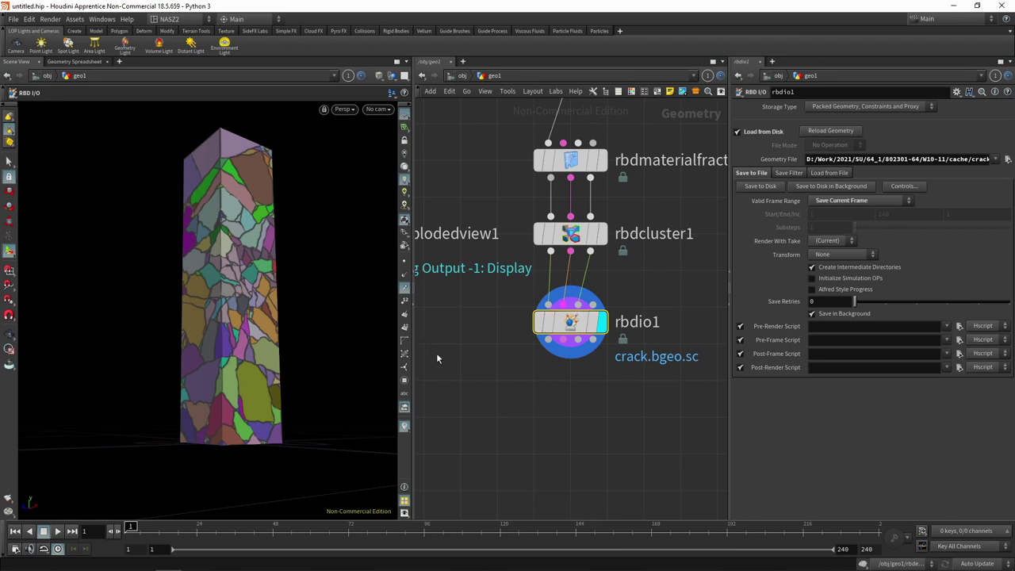
# Move sphere1 and pointvelocity1 beside the pillar cache
pyautogui.moveTo(593, 389)
pyautogui.mouseDown(button='middle')
pyautogui.moveTo(547, 313)
pyautogui.moveTo(567, 285)
pyautogui.mouseUp(button='middle')
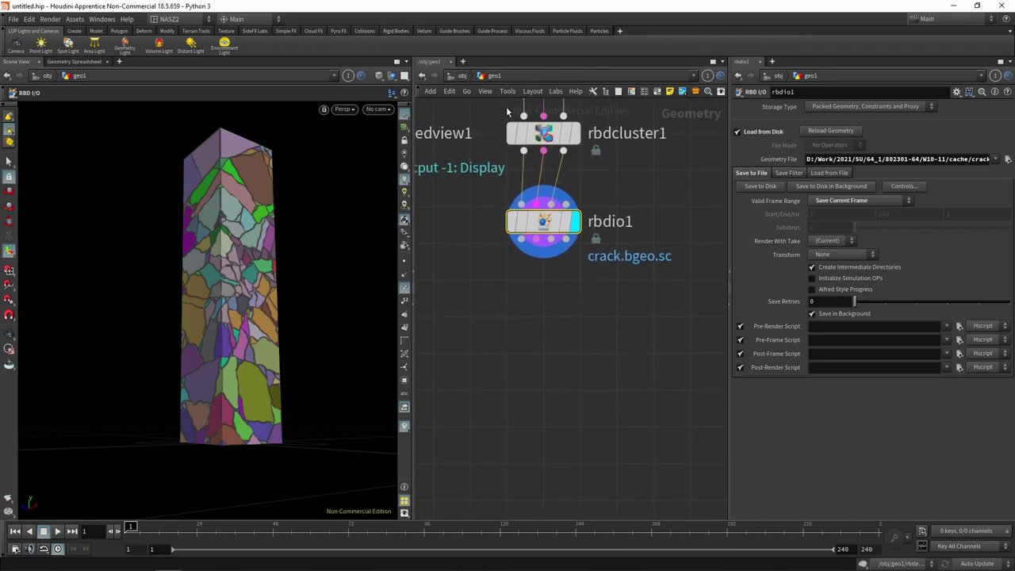
pyautogui.scroll(-4, 615, 291)
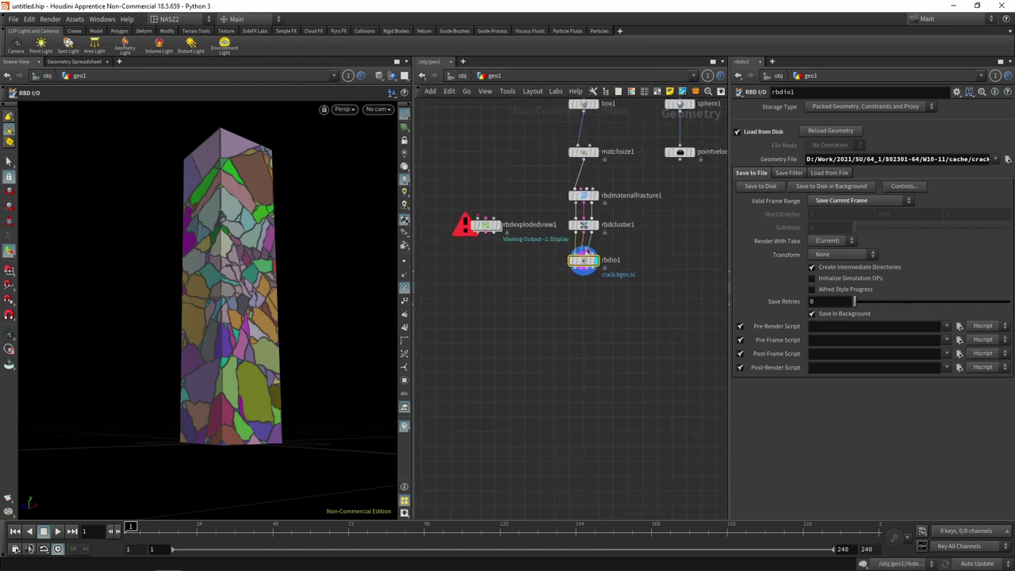
pyautogui.moveTo(664, 221); pyautogui.dragTo(613, 275, button='middle')
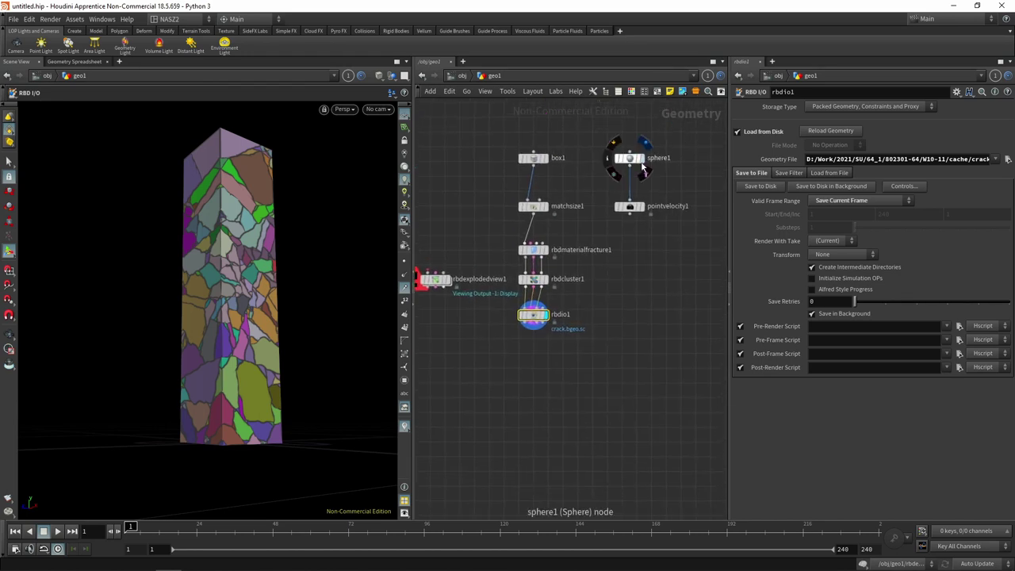
pyautogui.moveTo(614, 210); pyautogui.dragTo(677, 123)
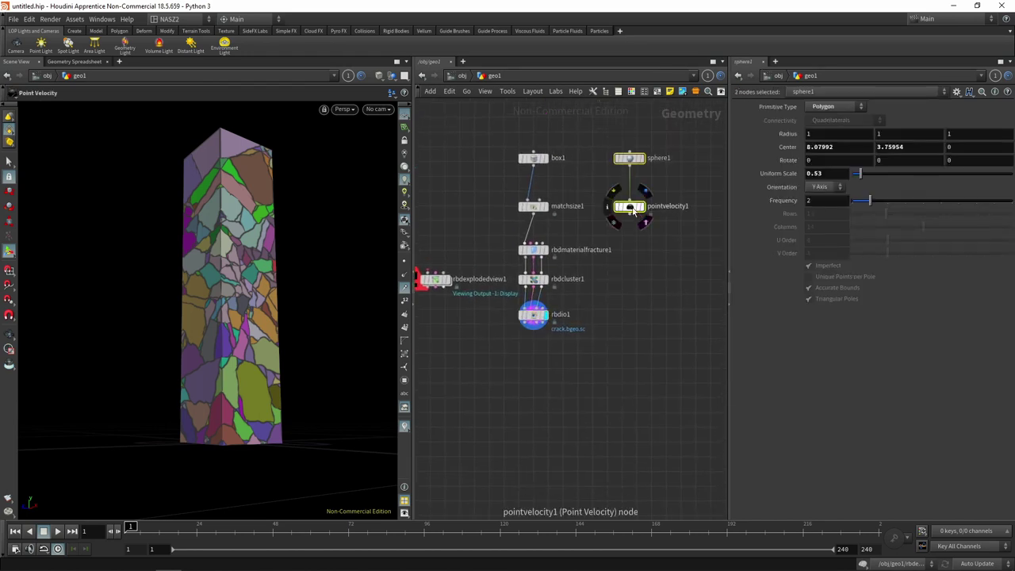
# Display the sphere1 and pointvelocity1 nodes and set rbdio1's template flag beside them
pyautogui.moveTo(629, 209)
pyautogui.mouseDown()
pyautogui.moveTo(658, 312)
pyautogui.moveTo(638, 318)
pyautogui.mouseUp()
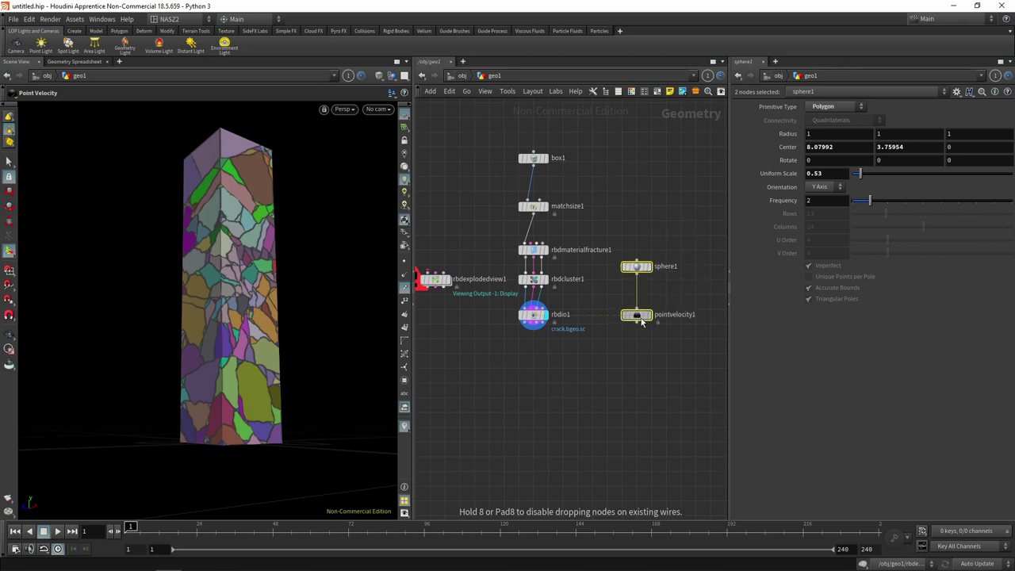
pyautogui.press('f')
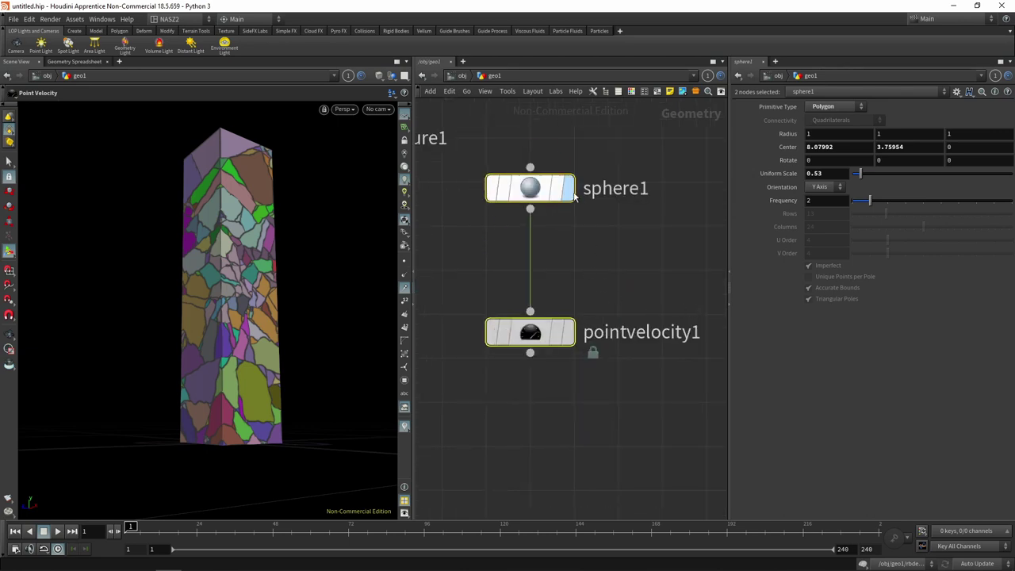
pyautogui.click(568, 188)
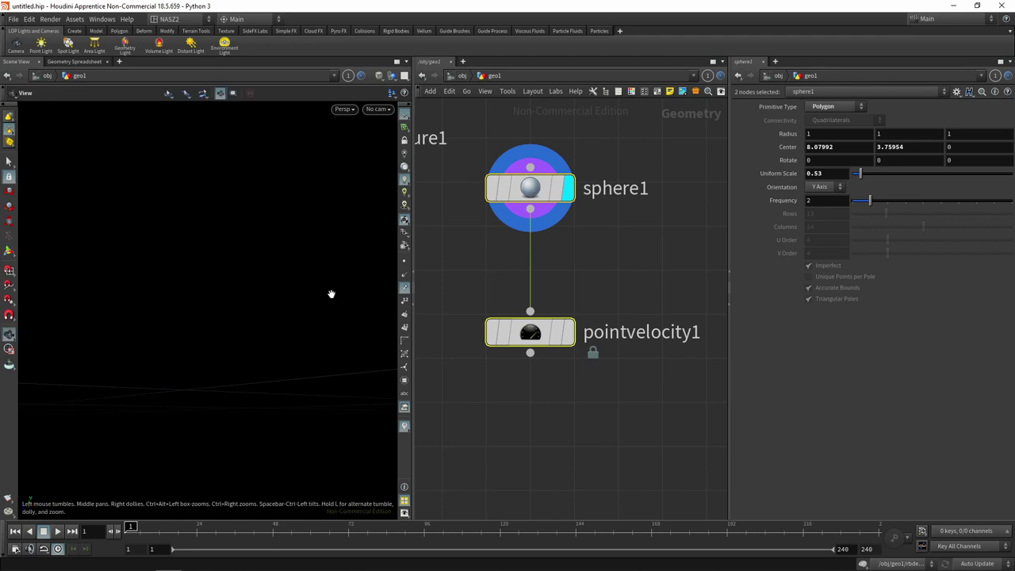
pyautogui.click(570, 333)
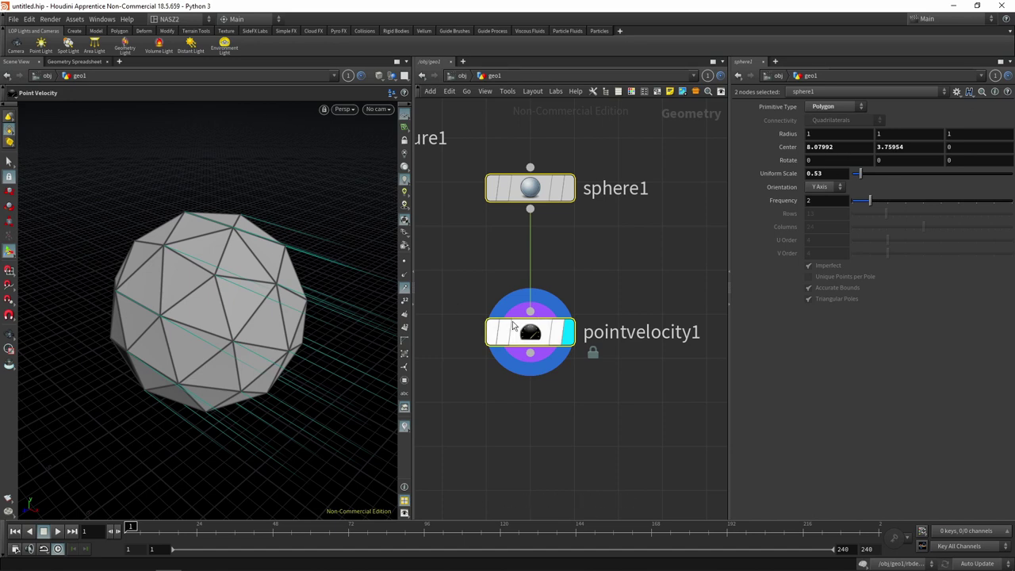
pyautogui.moveTo(539, 394); pyautogui.dragTo(655, 270, button='middle')
pyautogui.click(492, 250)
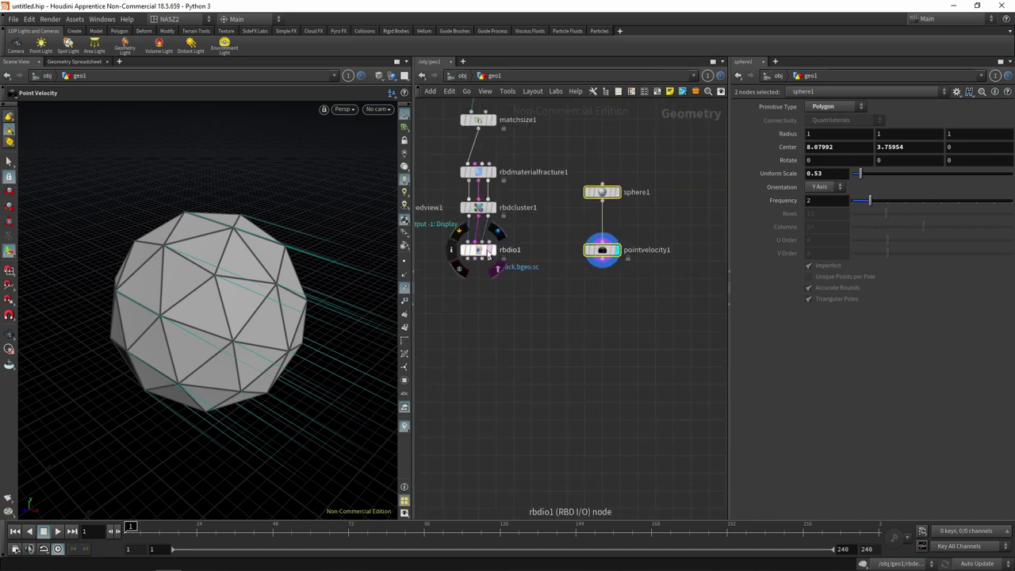
# Orbit the viewport to see the velocity sphere and the templated pillar together
pyautogui.press('Escape')
pyautogui.scroll(-3, 214, 281)
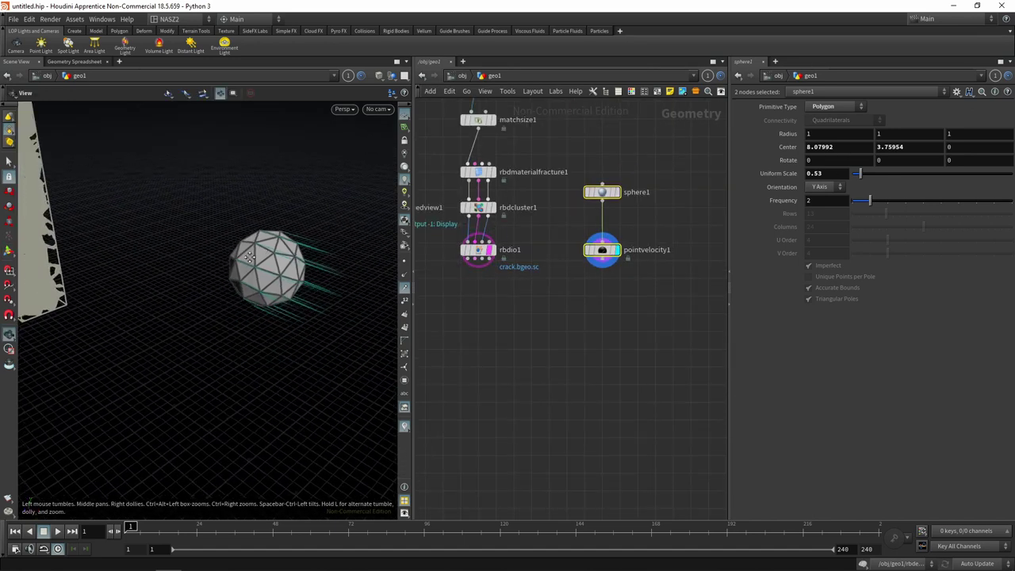
pyautogui.moveTo(214, 281)
pyautogui.mouseDown()
pyautogui.moveTo(204, 294)
pyautogui.moveTo(315, 344)
pyautogui.moveTo(206, 333)
pyautogui.moveTo(234, 298)
pyautogui.moveTo(319, 283)
pyautogui.mouseUp()
pyautogui.press('Return')
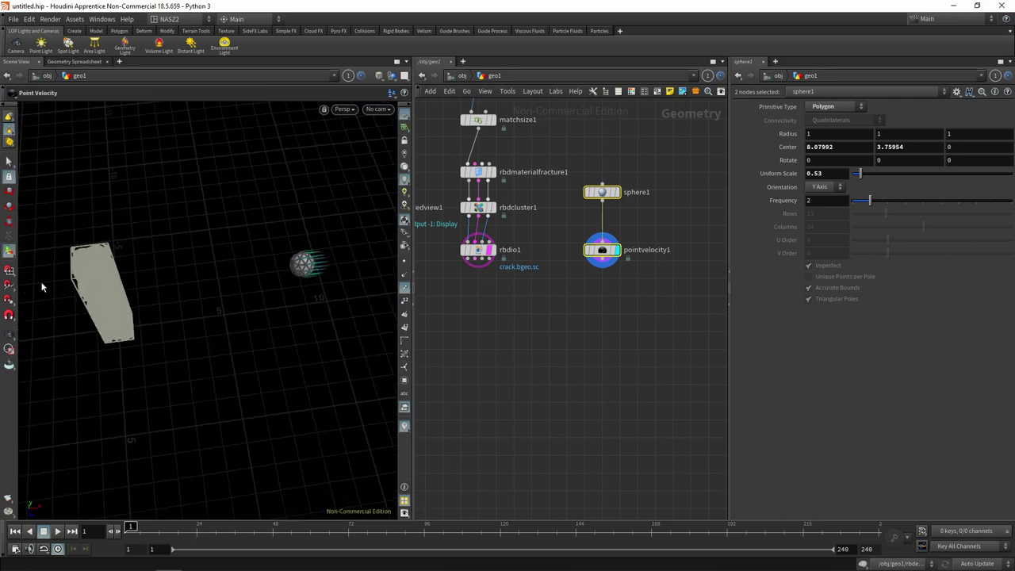
pyautogui.press('Escape')
pyautogui.moveTo(124, 306)
pyautogui.mouseDown()
pyautogui.moveTo(202, 267)
pyautogui.moveTo(185, 215)
pyautogui.mouseUp()
pyautogui.press('Return')
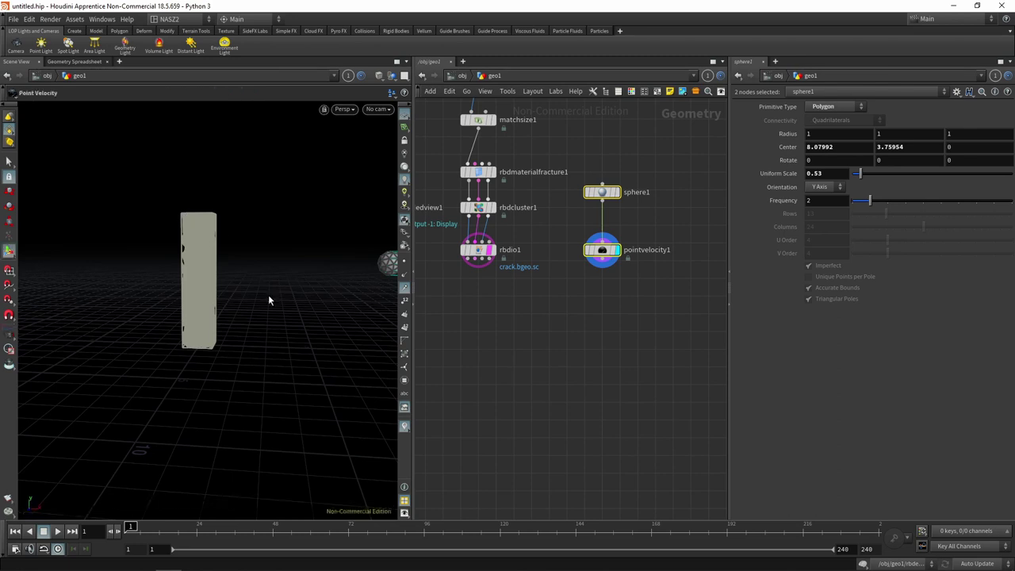
pyautogui.scroll(3, 507, 250)
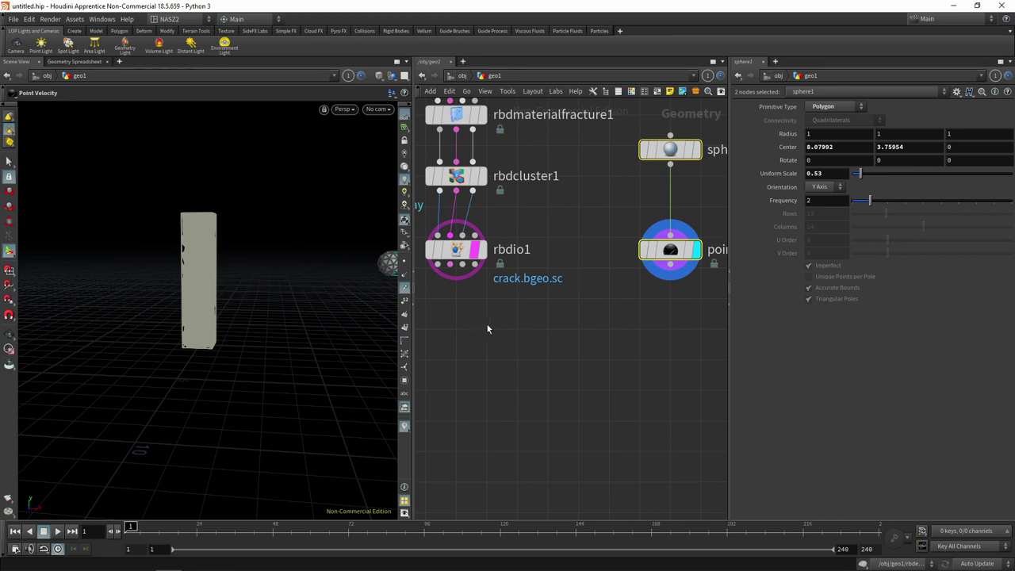
# Add an RBD Bullet Solver under rbdio1, wired to all three of its cache outputs
pyautogui.press('Tab')
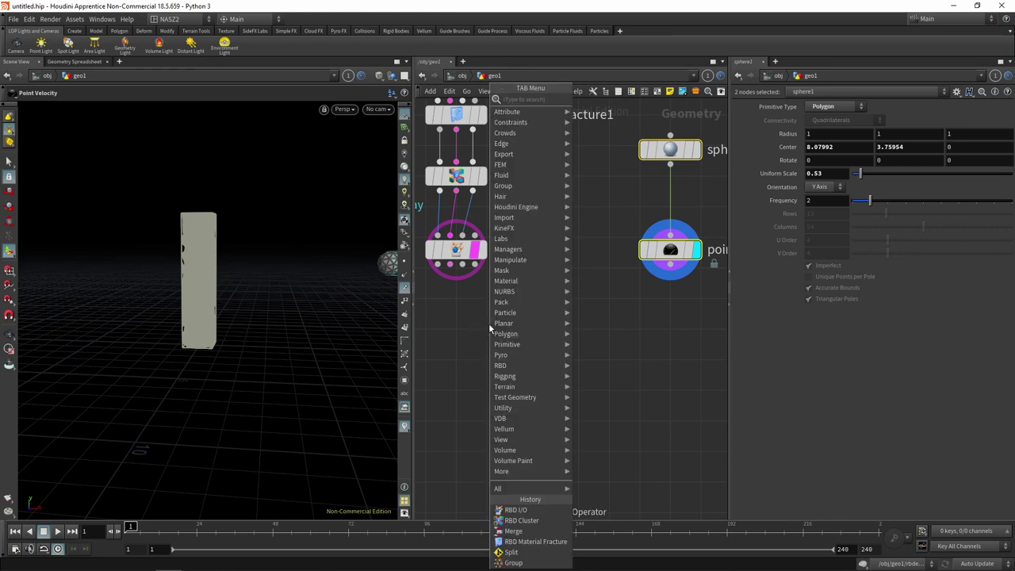
pyautogui.write('rbd')
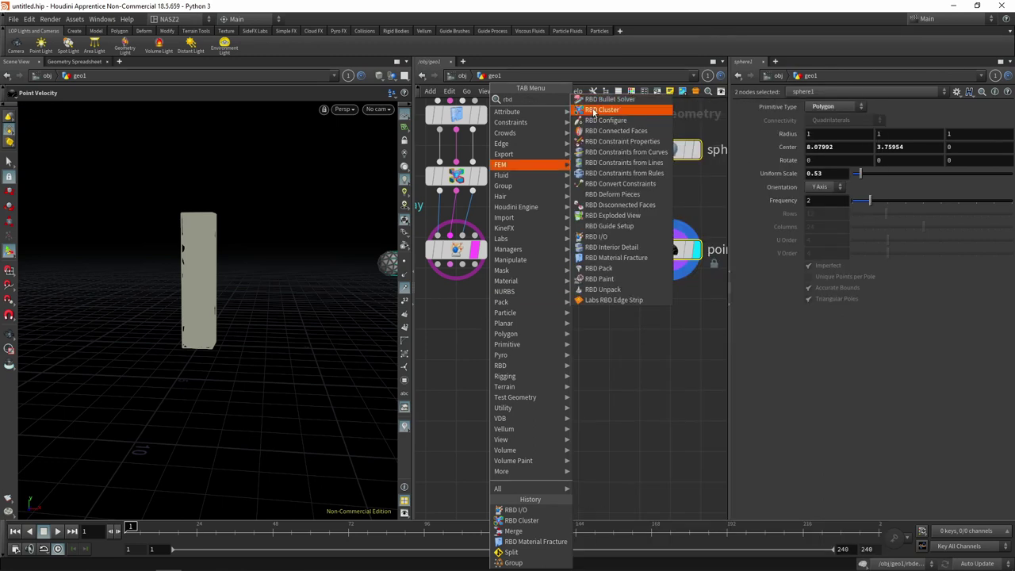
pyautogui.click(614, 104)
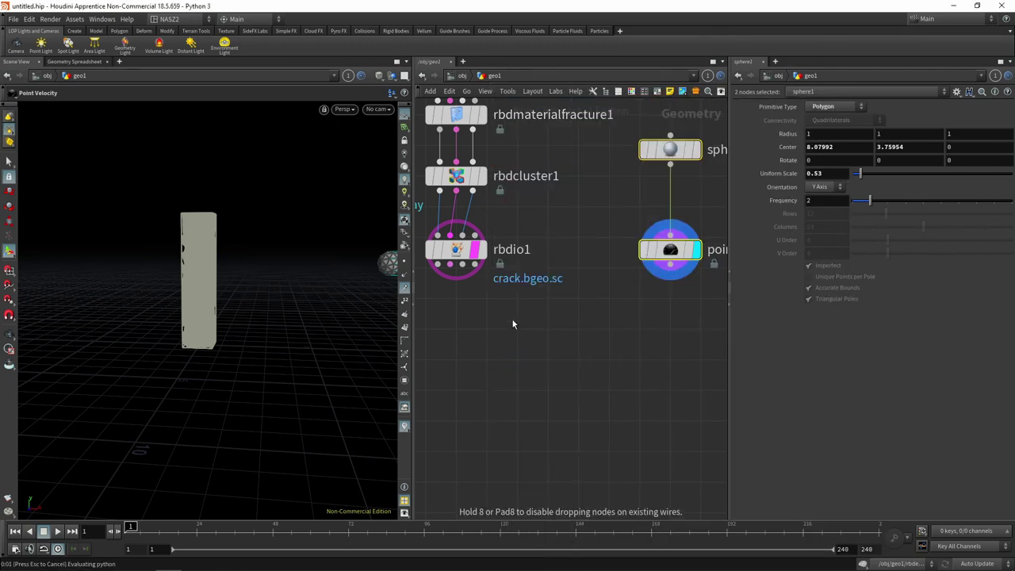
pyautogui.click(515, 329)
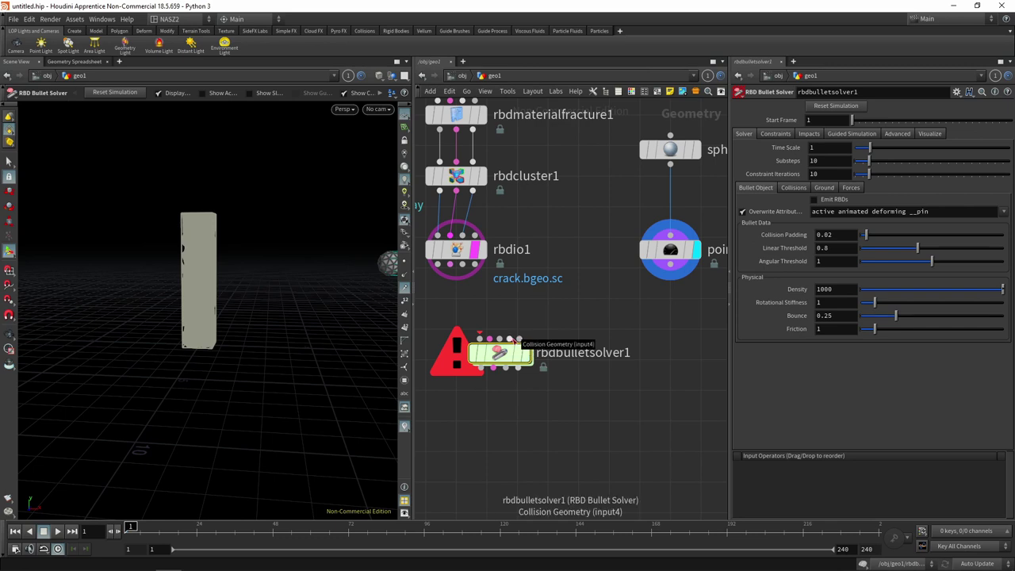
pyautogui.click(437, 266)
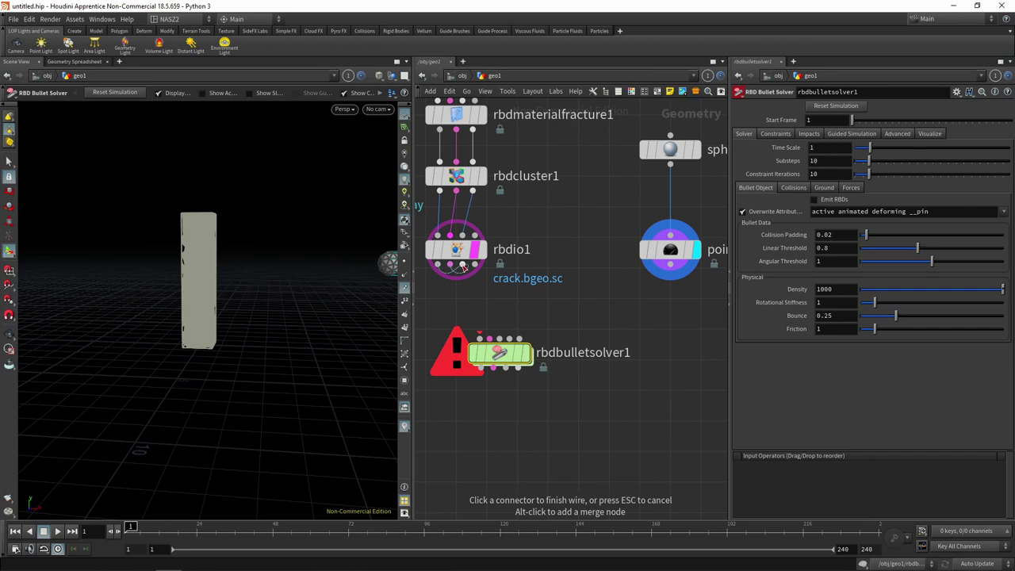
pyautogui.click(479, 337)
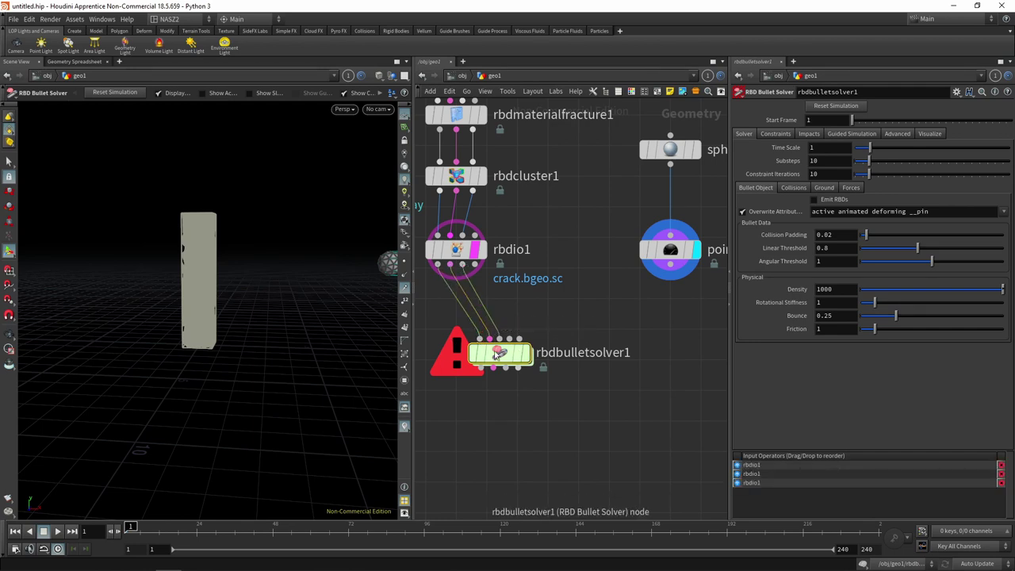
pyautogui.moveTo(497, 352); pyautogui.dragTo(464, 353)
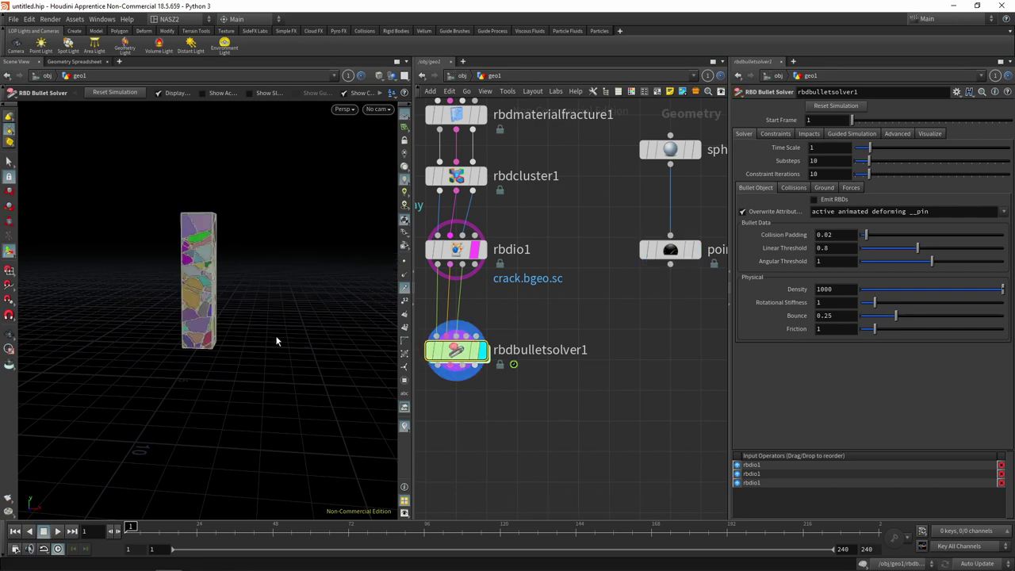
# Set rbdbulletsolver1's Add Ground Plane option to Ground Plane on its Ground tab
pyautogui.click(458, 176)
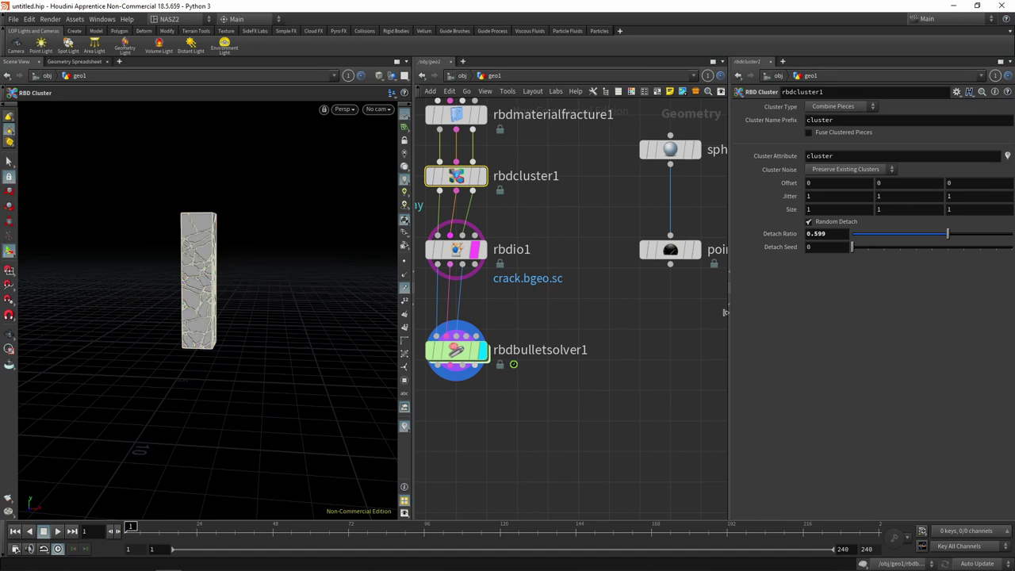
pyautogui.click(456, 350)
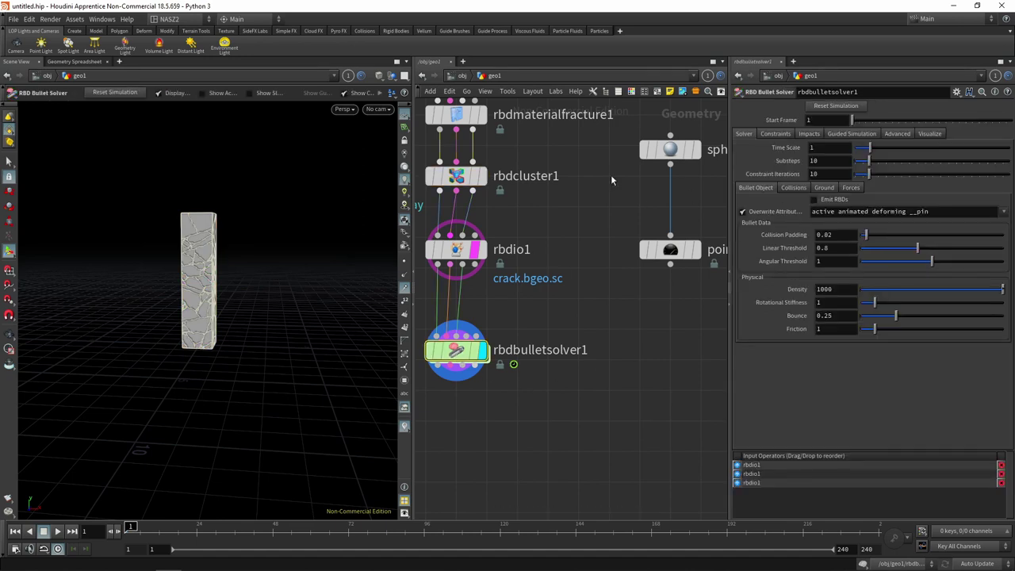
pyautogui.click(824, 187)
pyautogui.click(838, 201)
pyautogui.click(834, 225)
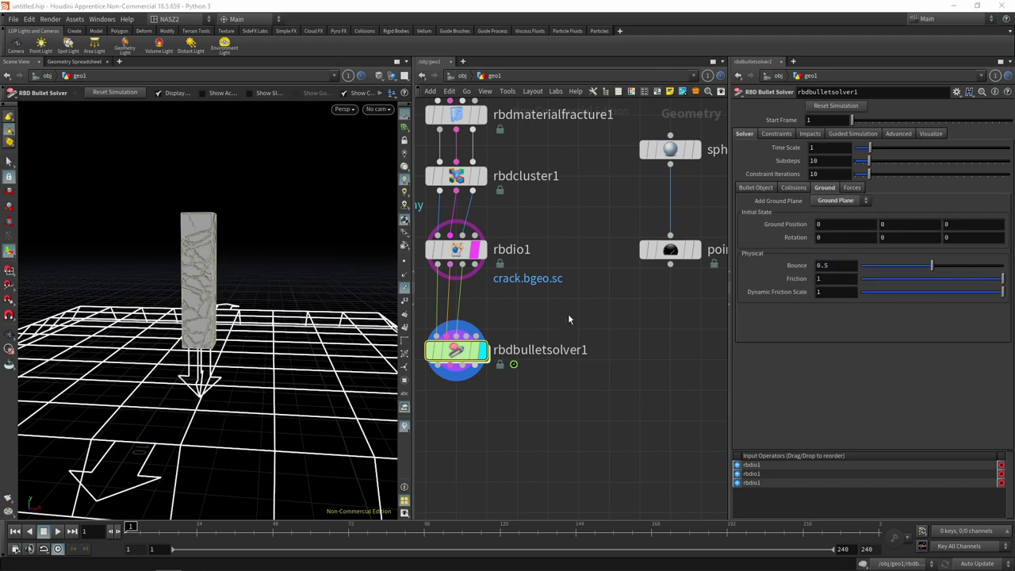
# Connect pointvelocity1 to the solver's Collision Geometry input and display the solver again
pyautogui.click(696, 252)
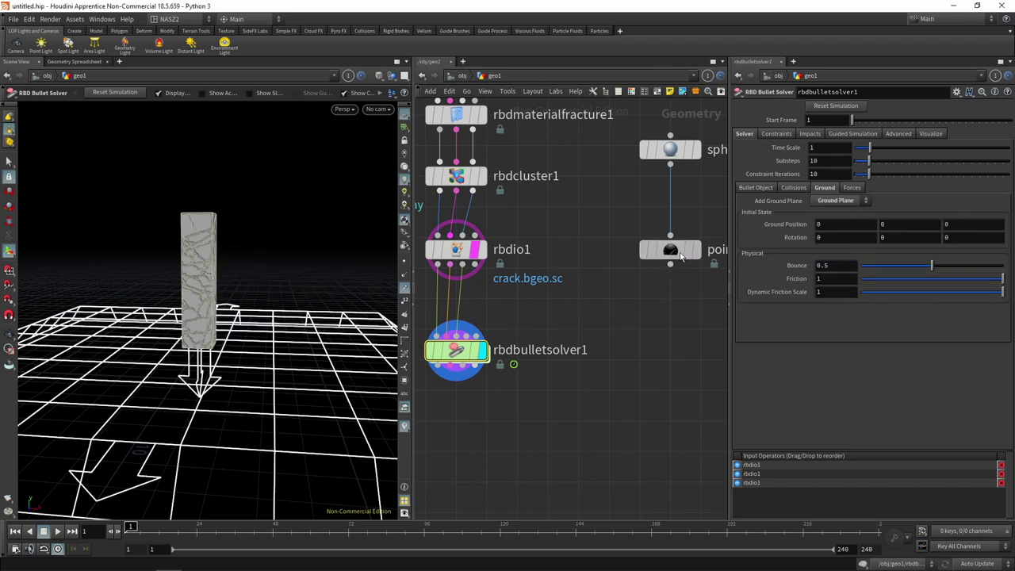
pyautogui.click(696, 251)
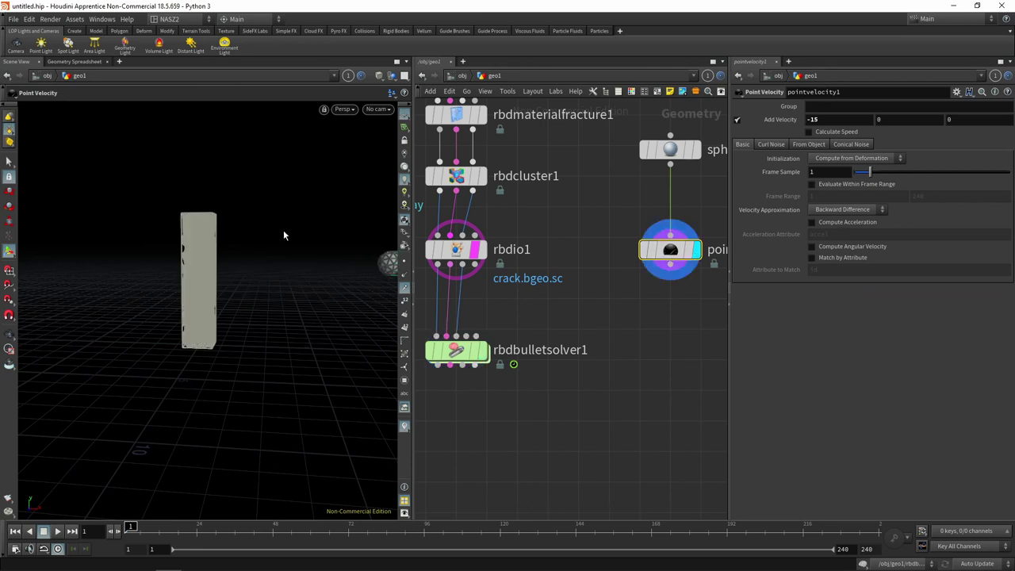
pyautogui.scroll(5, 673, 255)
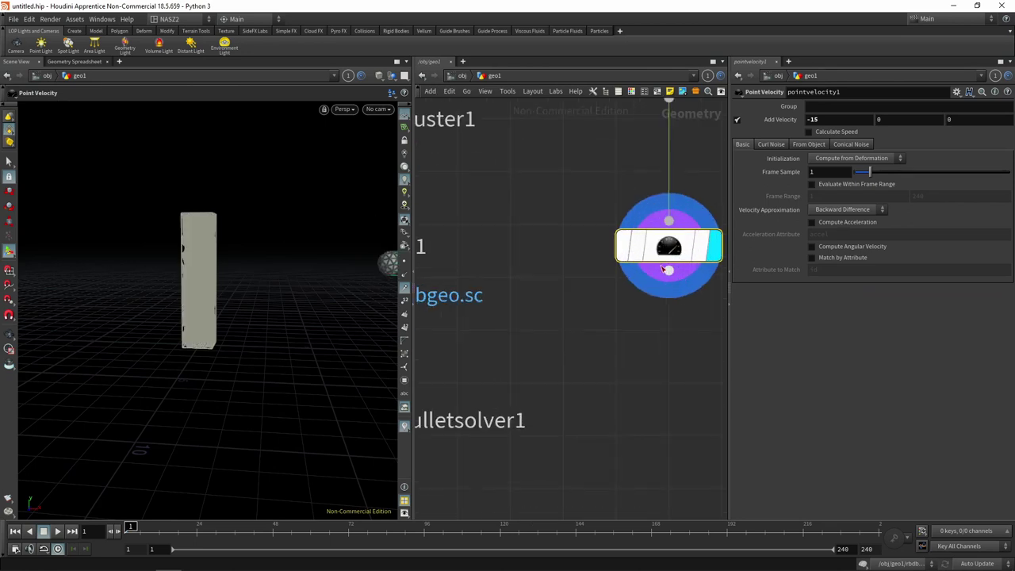
pyautogui.scroll(-5, 608, 343)
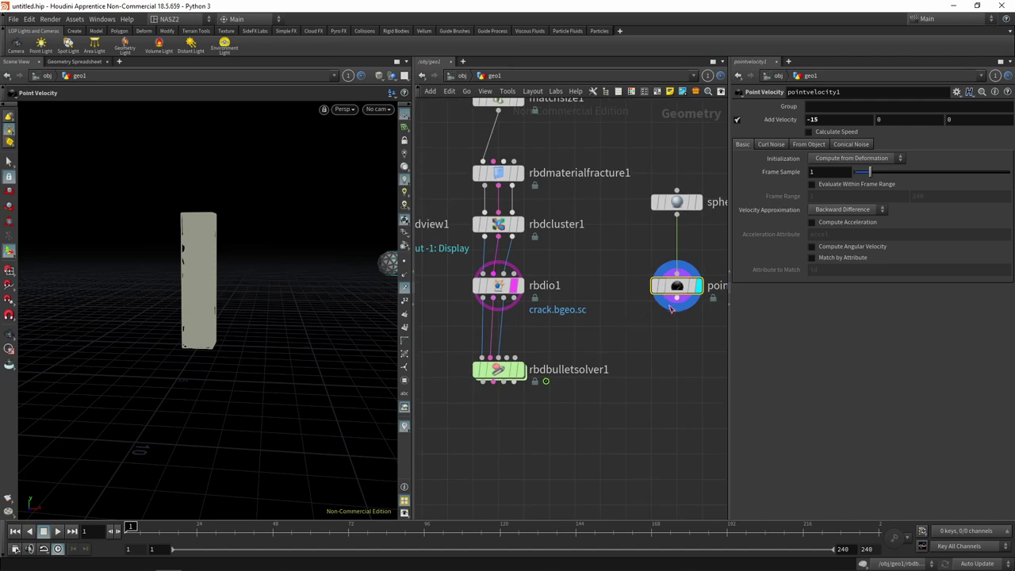
pyautogui.moveTo(668, 305); pyautogui.dragTo(508, 358)
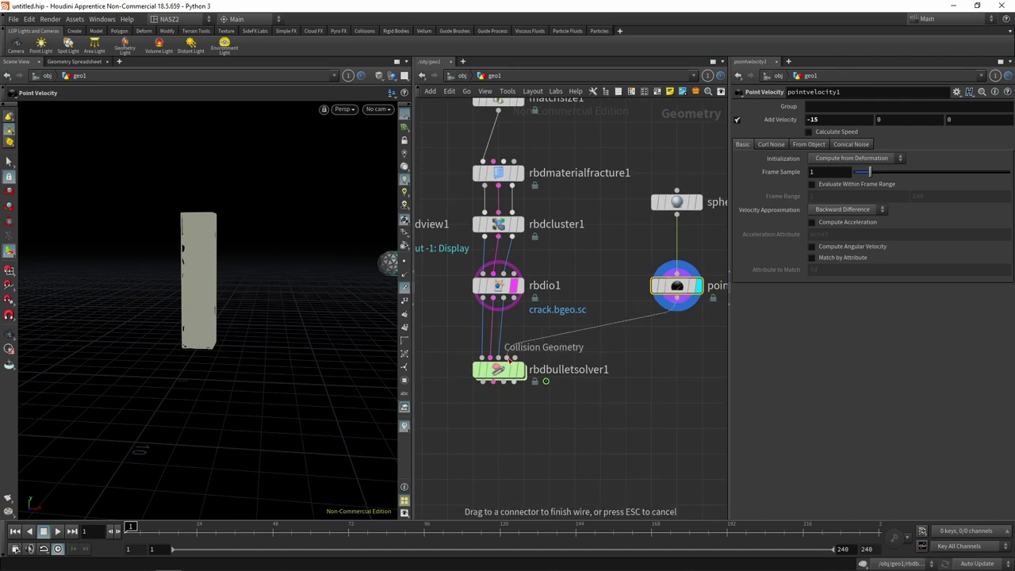
pyautogui.click(508, 358)
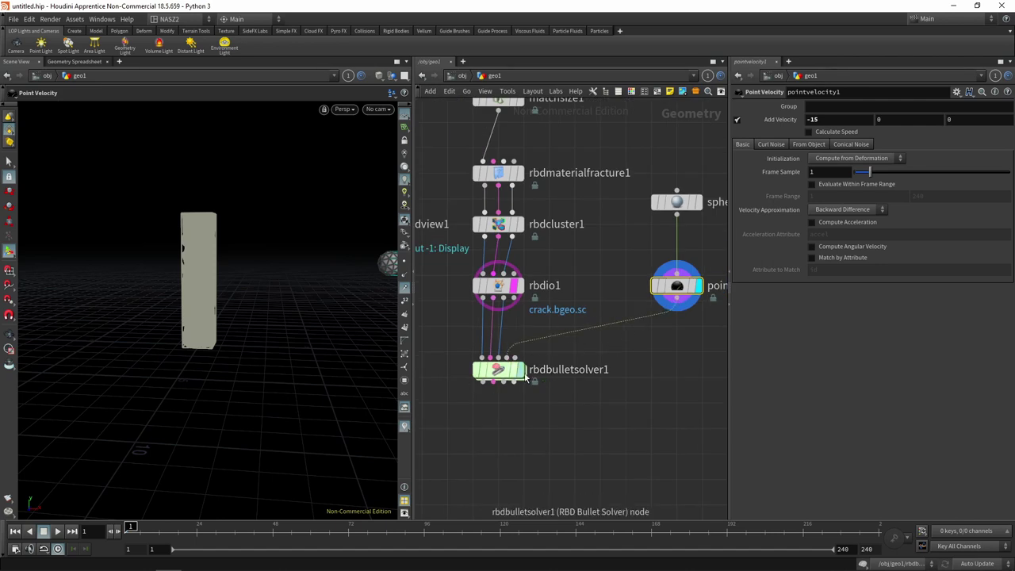
pyautogui.click(520, 369)
pyautogui.click(500, 369)
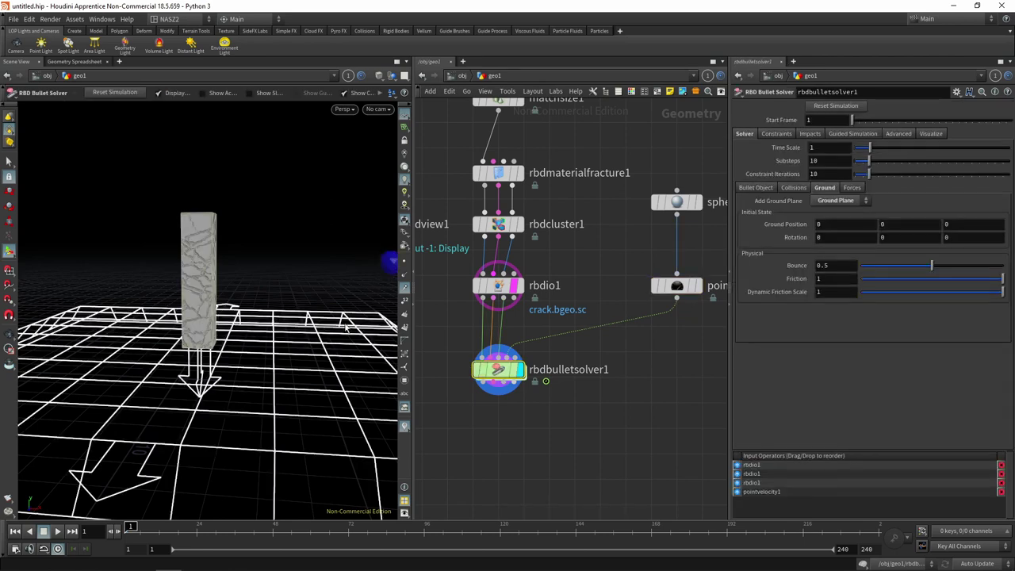
pyautogui.moveTo(272, 226); pyautogui.dragTo(201, 235)
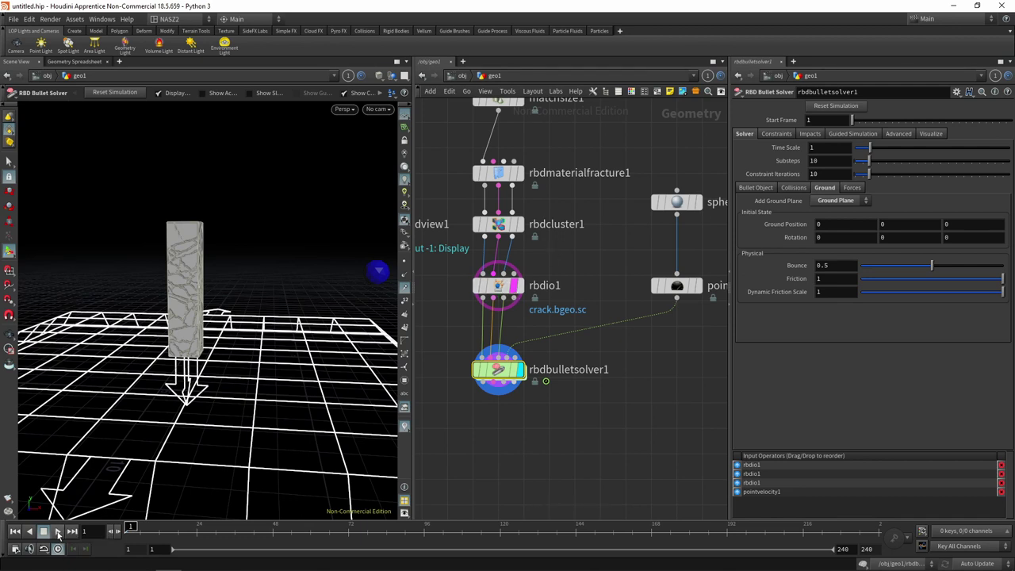
# Play the sim, then set the collider's Initial Object Type to Create Deforming Static Objects
pyautogui.click(58, 531)
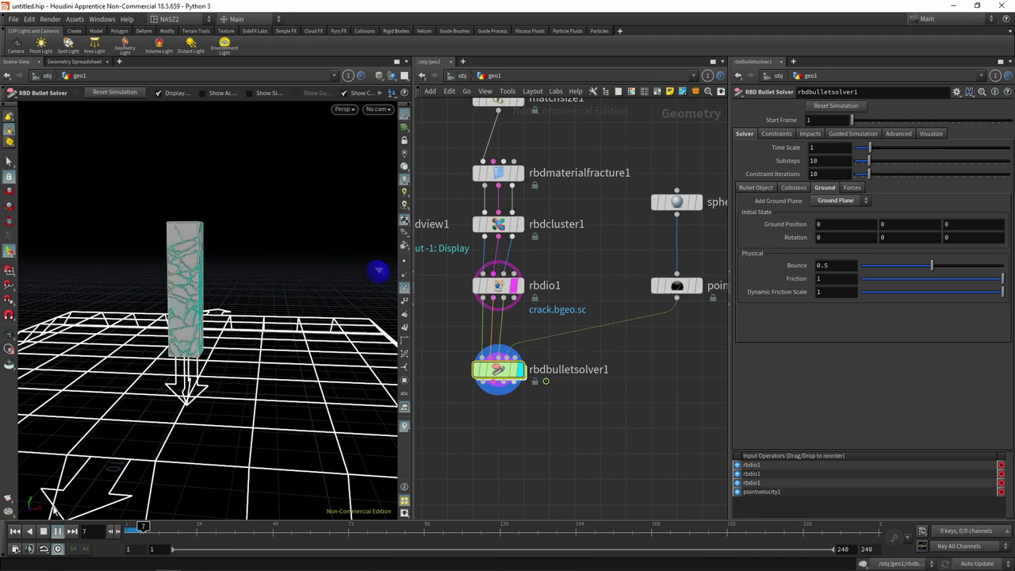
pyautogui.click(45, 531)
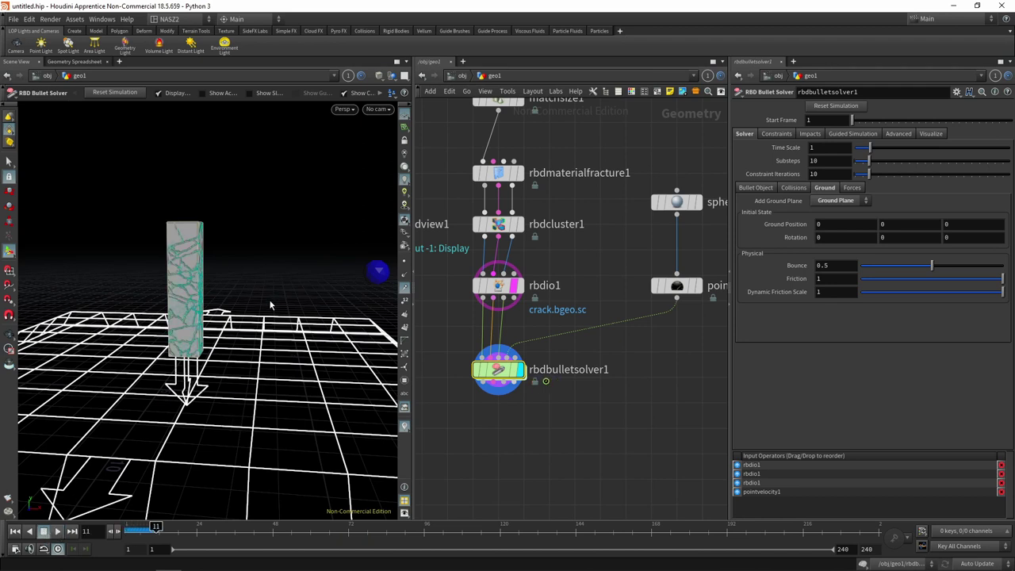
pyautogui.keyDown('alt'); pyautogui.moveTo(269, 306); pyautogui.dragTo(349, 278); pyautogui.keyUp('alt')
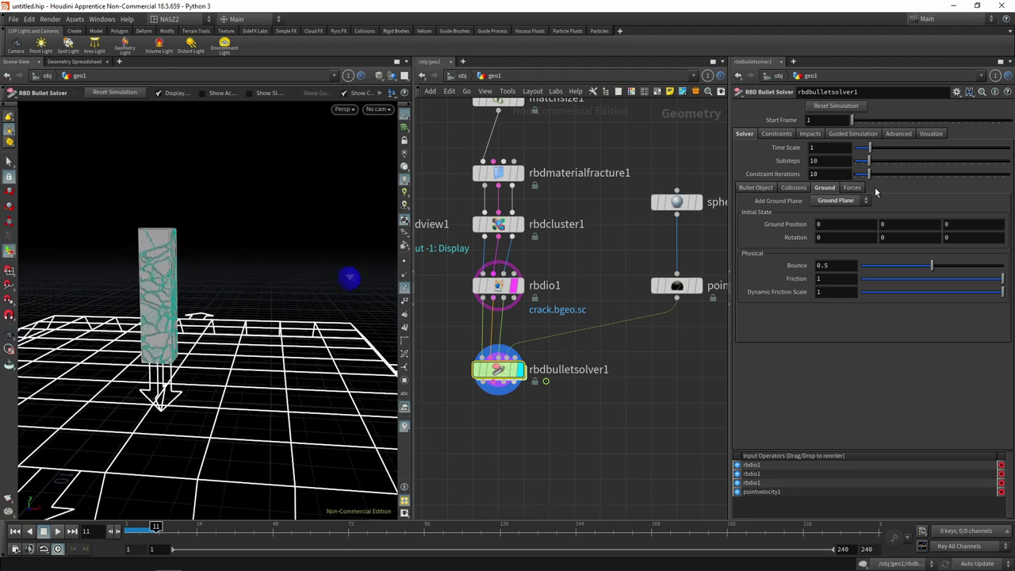
pyautogui.click(794, 189)
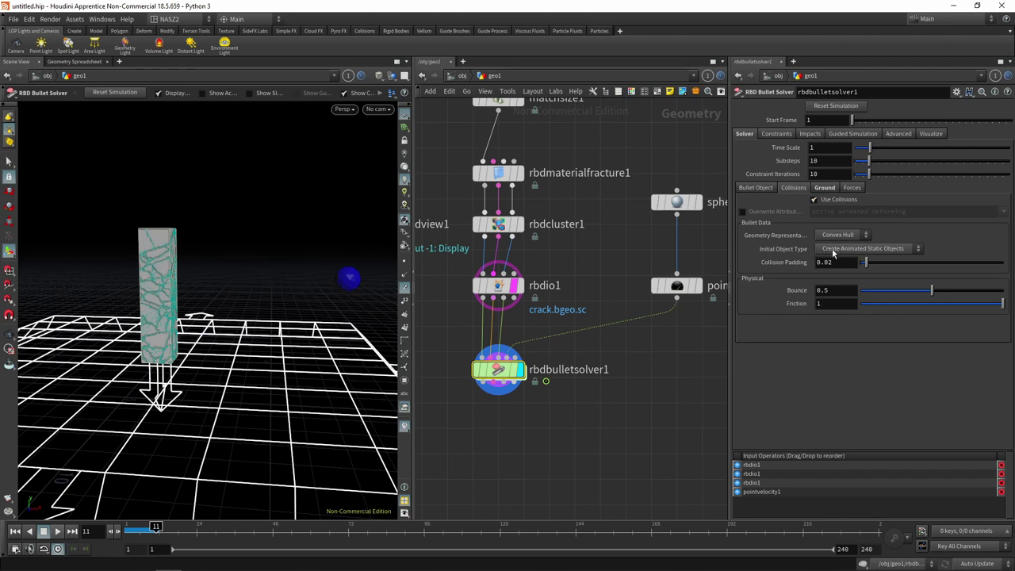
pyautogui.click(899, 250)
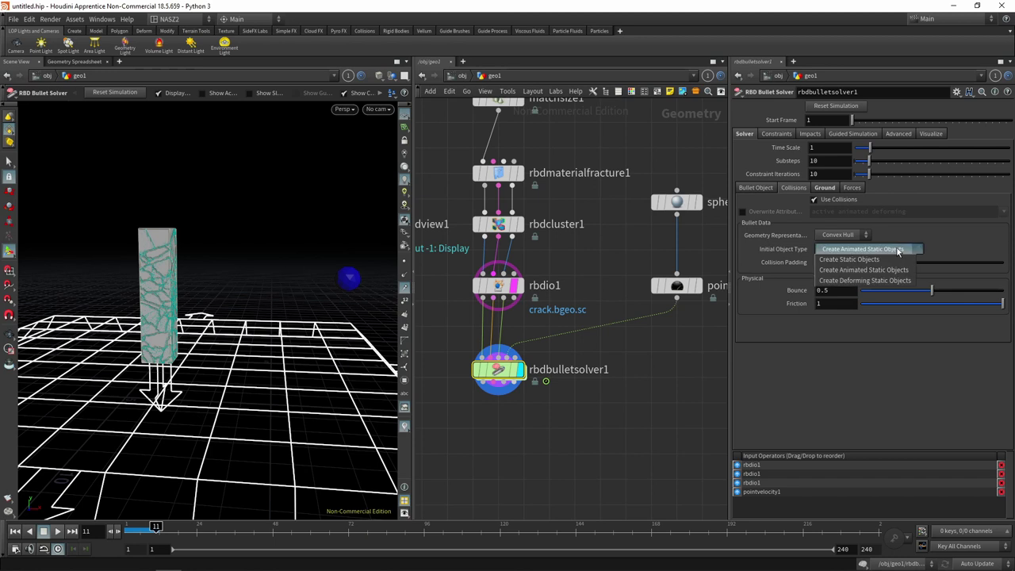
pyautogui.click(863, 281)
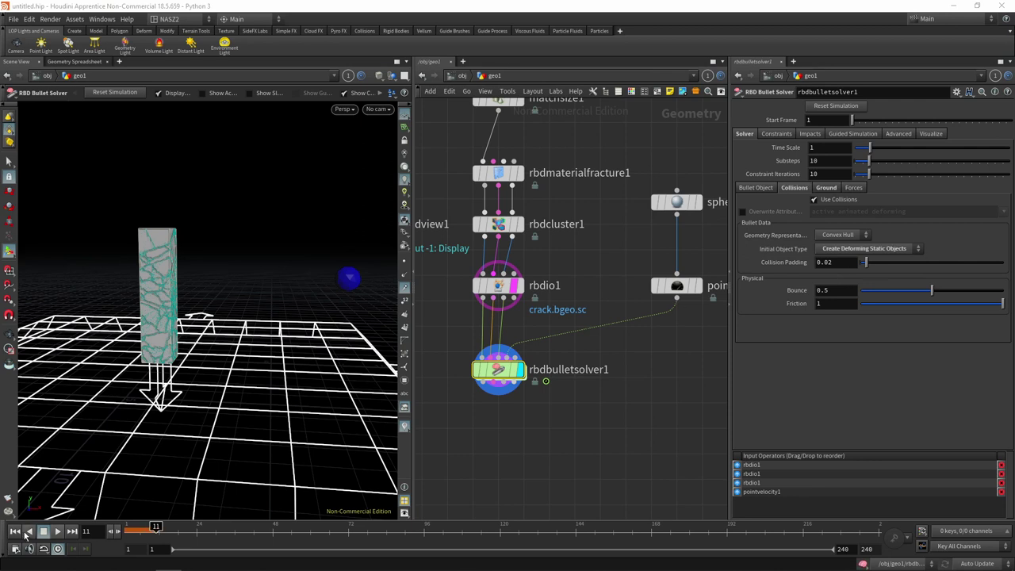
# Rewind and replay the simulation, then select sphere1 and pointvelocity1
pyautogui.click(17, 534)
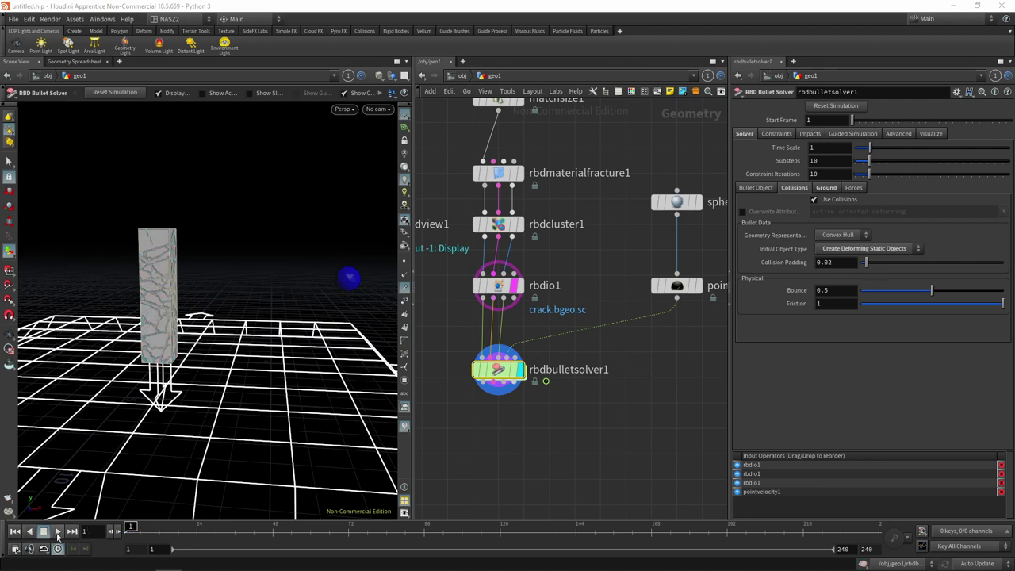
pyautogui.click(55, 533)
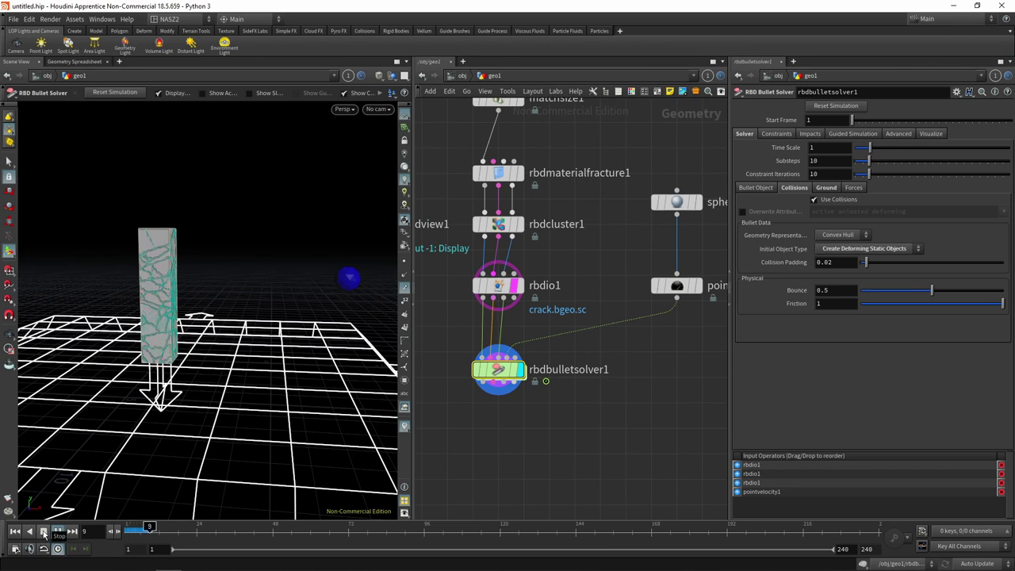
pyautogui.click(43, 533)
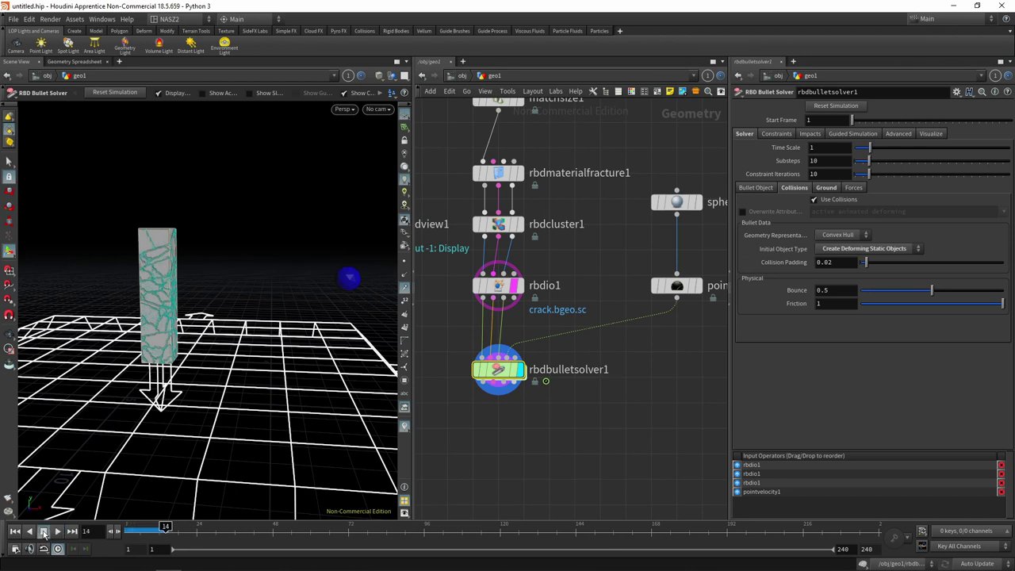
pyautogui.click(676, 287)
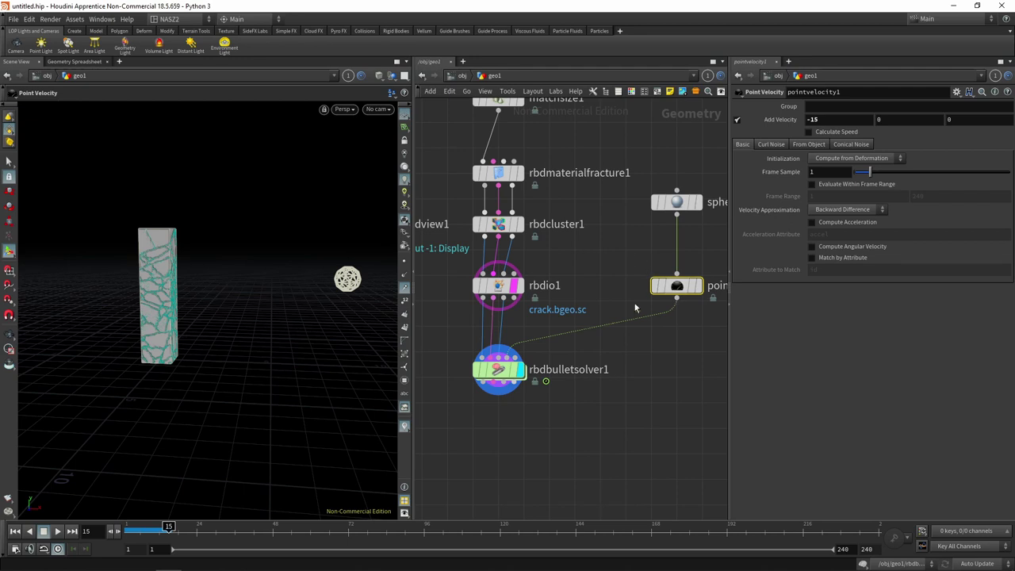
pyautogui.press('f')
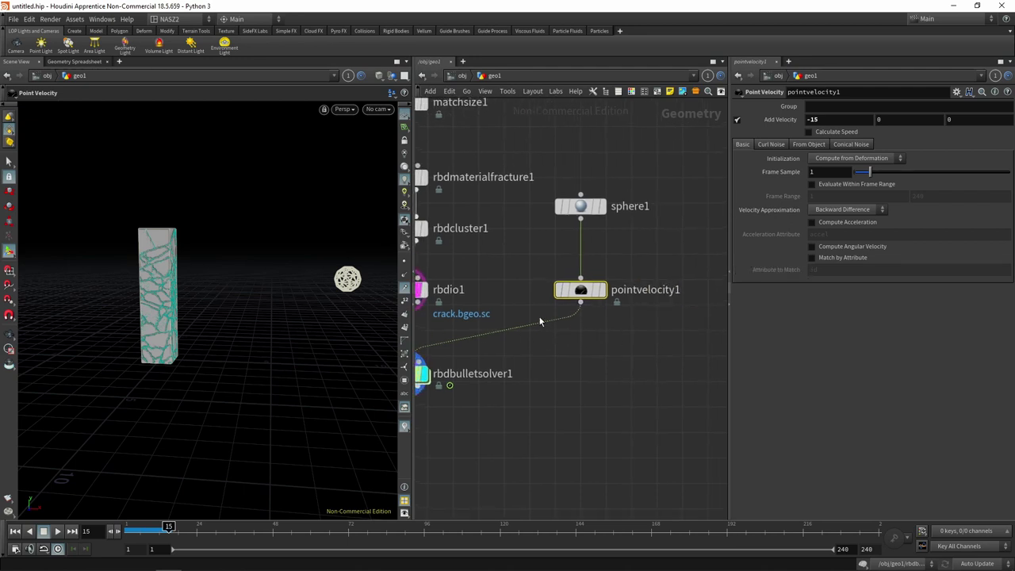
pyautogui.moveTo(635, 188); pyautogui.dragTo(537, 291)
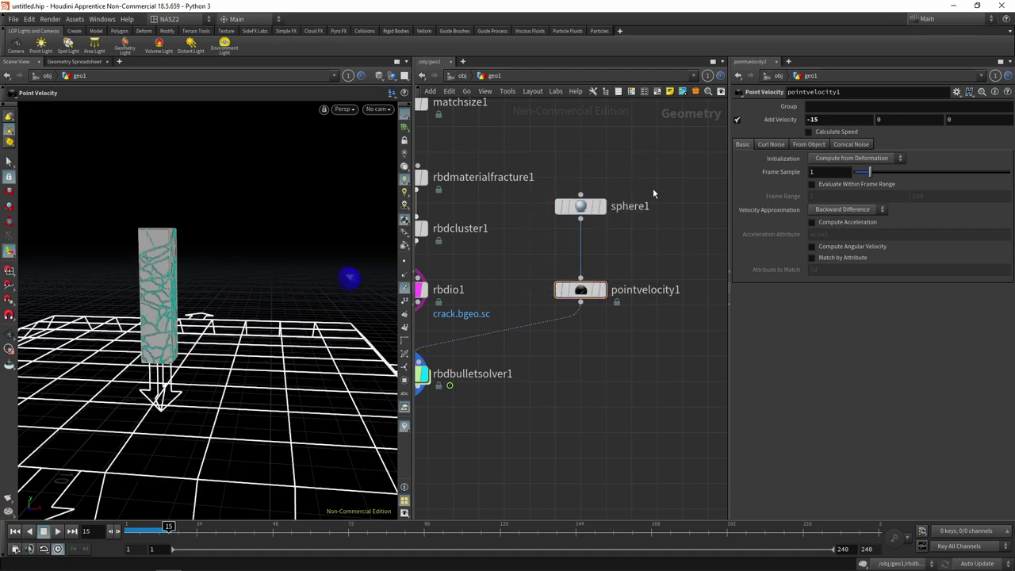
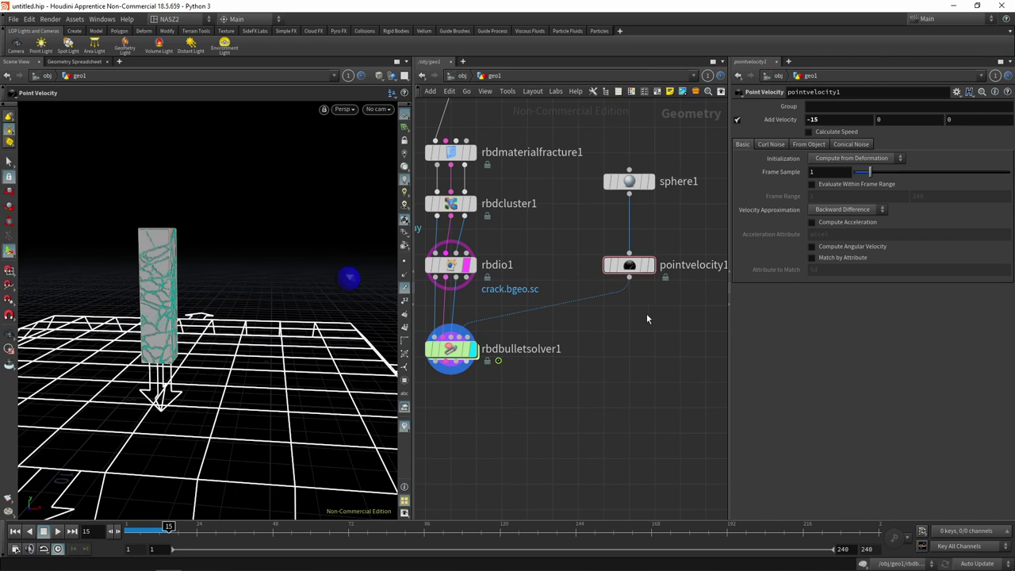
# Place a new RBD Bullet Solver (rbdbulletsolver2) below pointvelocity1, wired to its output
pyautogui.moveTo(646, 318); pyautogui.dragTo(615, 294, button='middle')
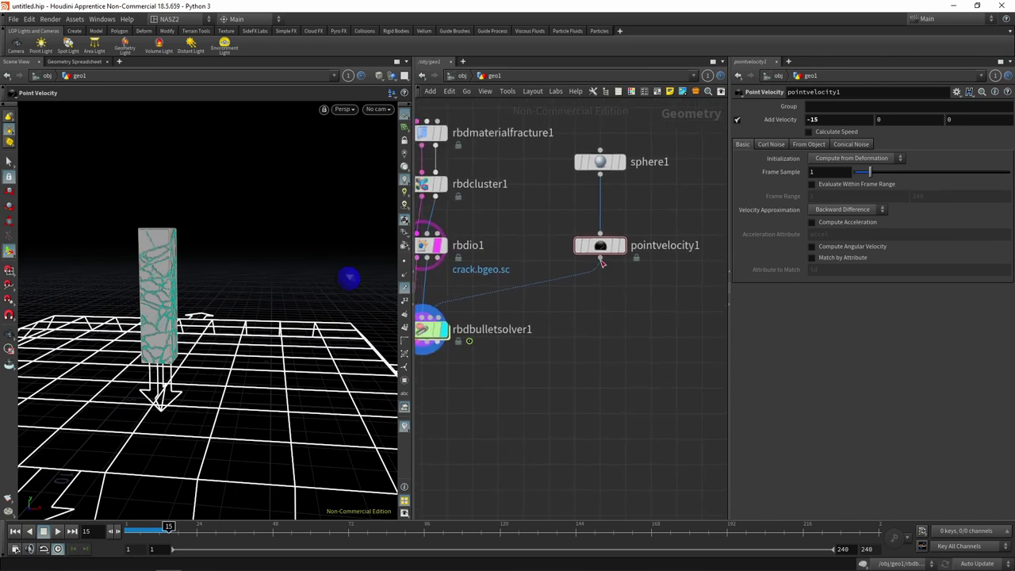
pyautogui.press('Tab')
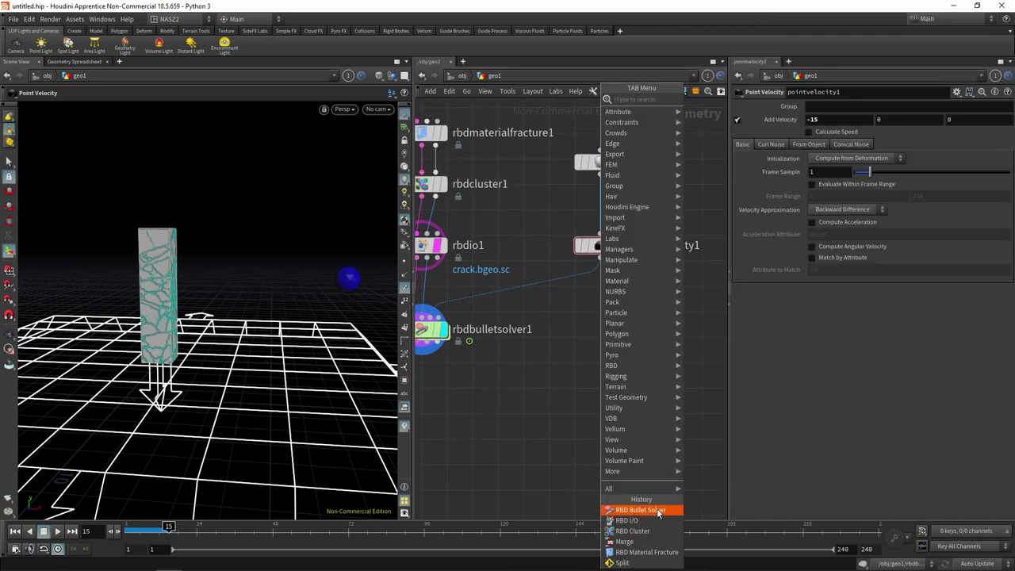
pyautogui.click(658, 510)
pyautogui.click(602, 287)
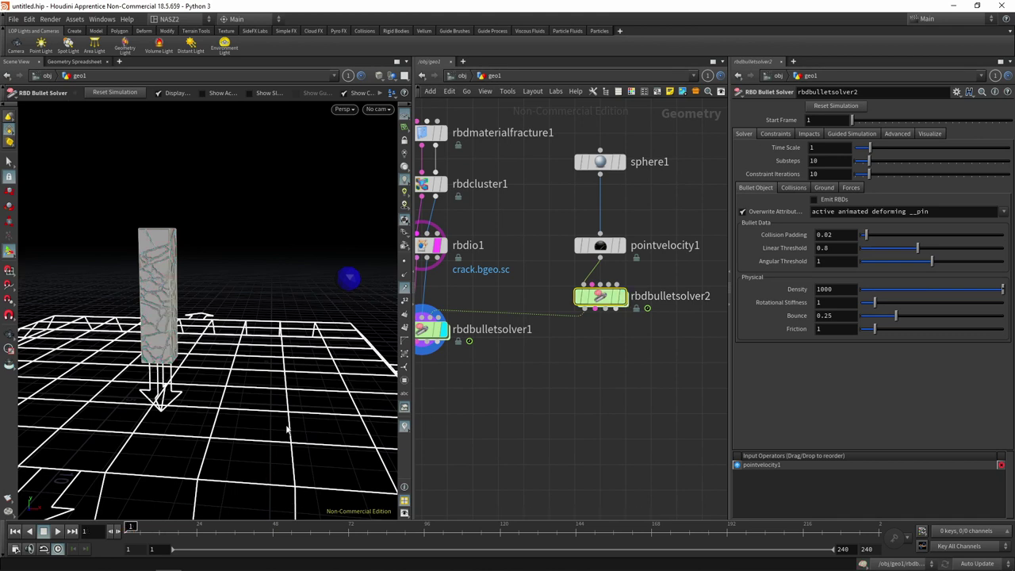
# Display rbdbulletsolver2's simulation, play it, and rewind to the first frame
pyautogui.click(621, 297)
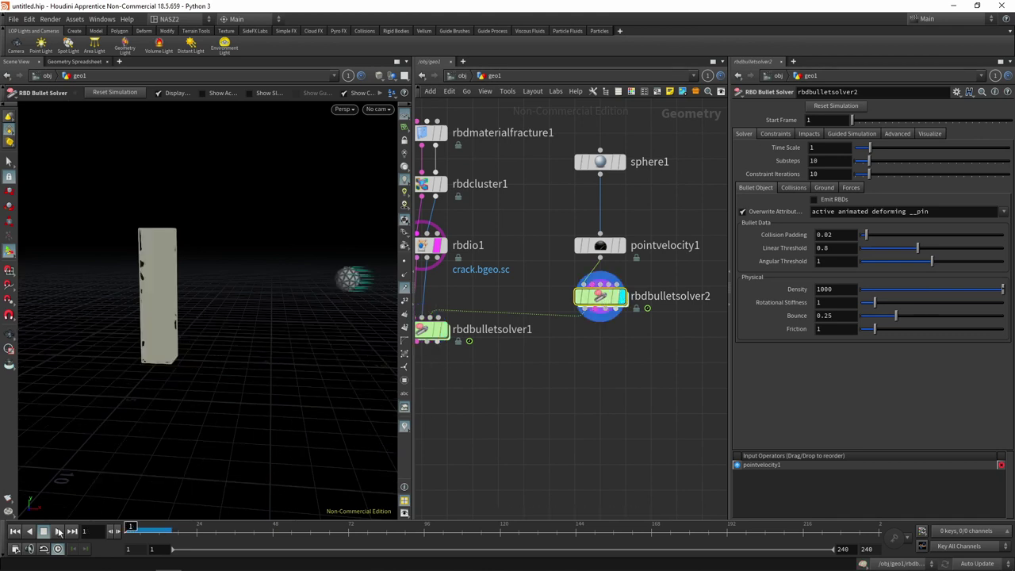
pyautogui.click(57, 531)
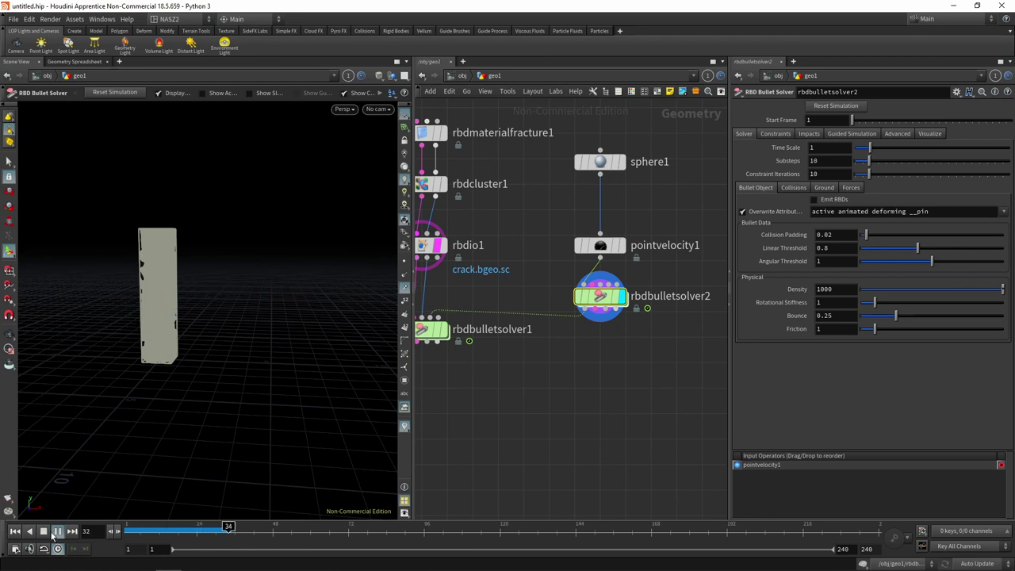
pyautogui.click(44, 532)
pyautogui.click(14, 531)
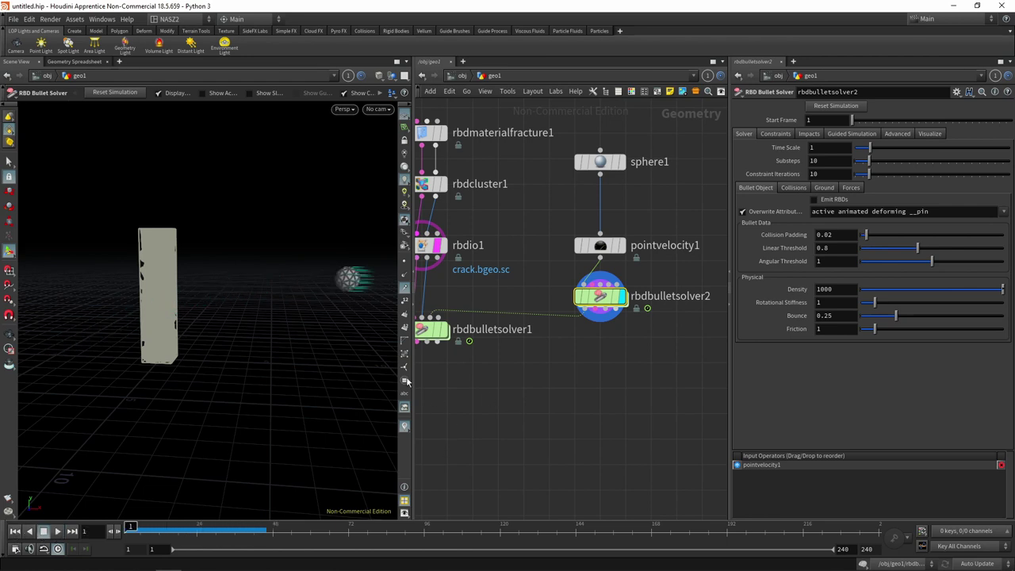
# Move sphere1 closer to the pillar, to Center X 5.62, and replay the simulation
pyautogui.click(600, 162)
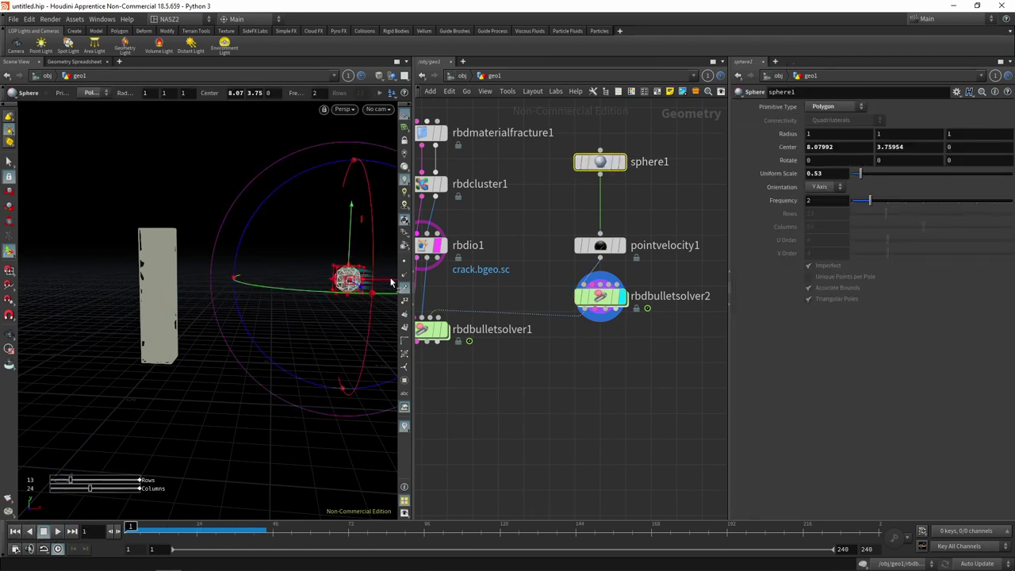
pyautogui.moveTo(390, 281); pyautogui.dragTo(328, 279)
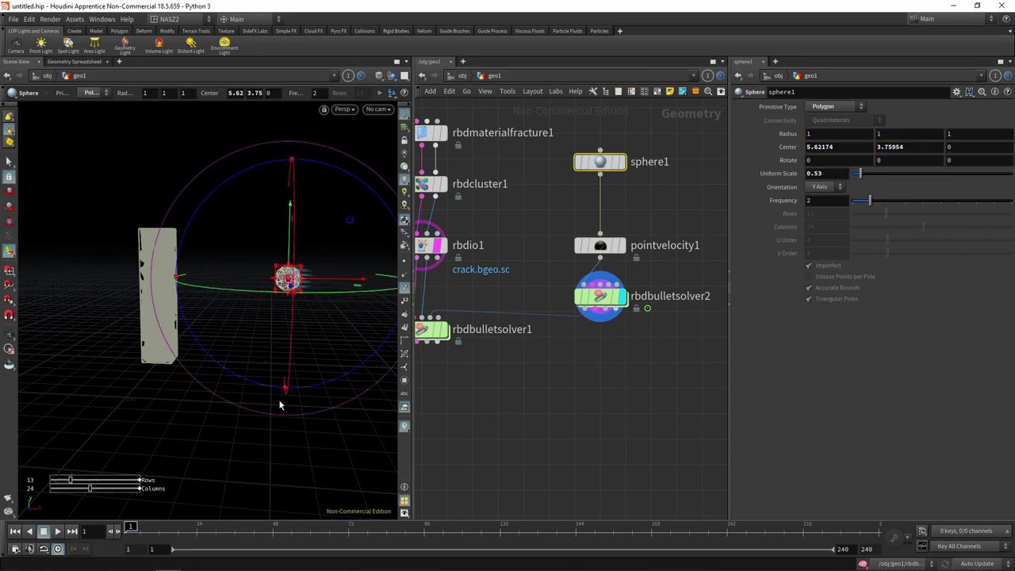
pyautogui.click(600, 297)
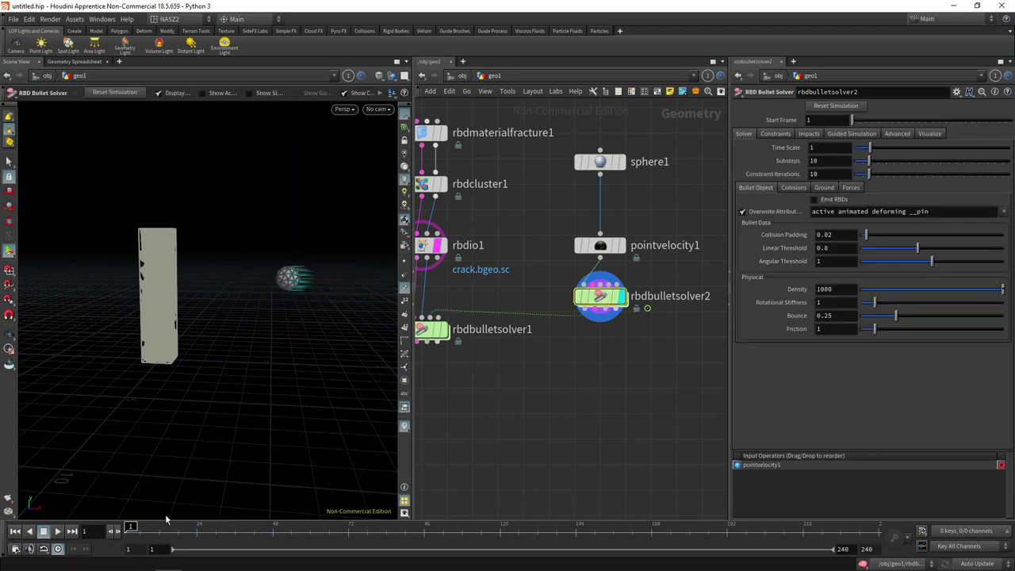
pyautogui.click(58, 532)
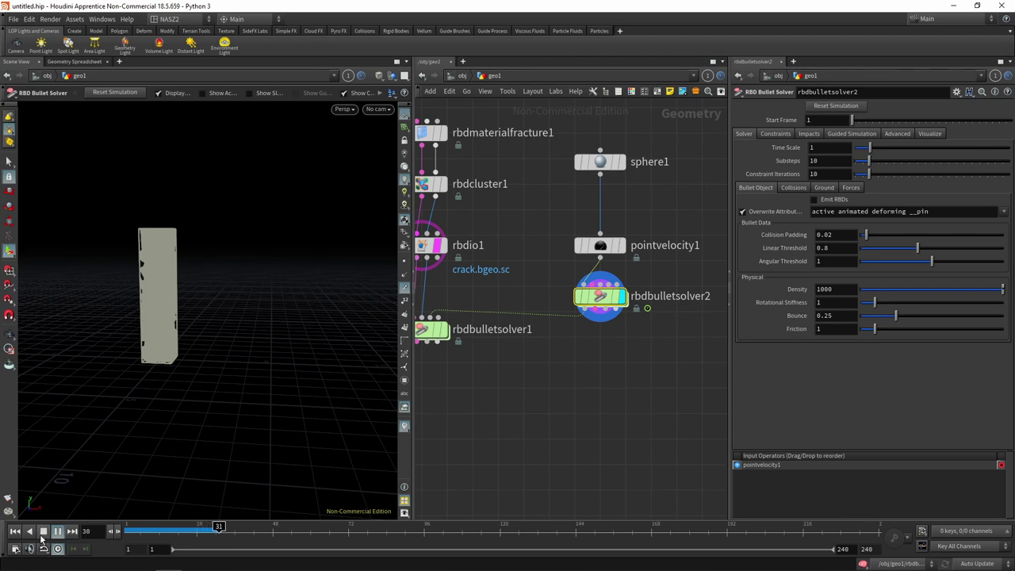
pyautogui.click(43, 531)
pyautogui.click(15, 531)
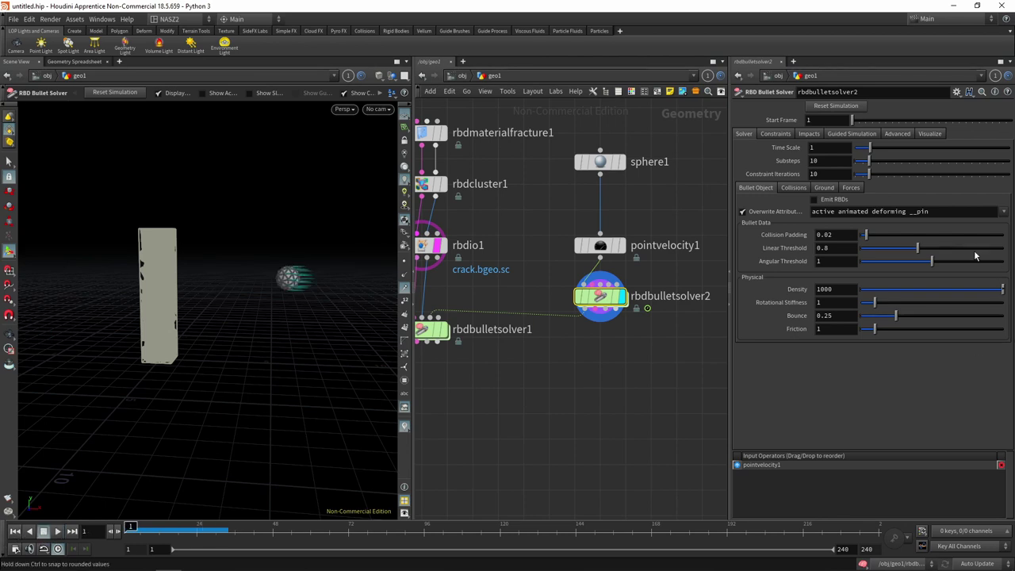
# Raise pointvelocity1's Add Velocity X from -15 to -20 and replay the faster sphere
pyautogui.click(599, 247)
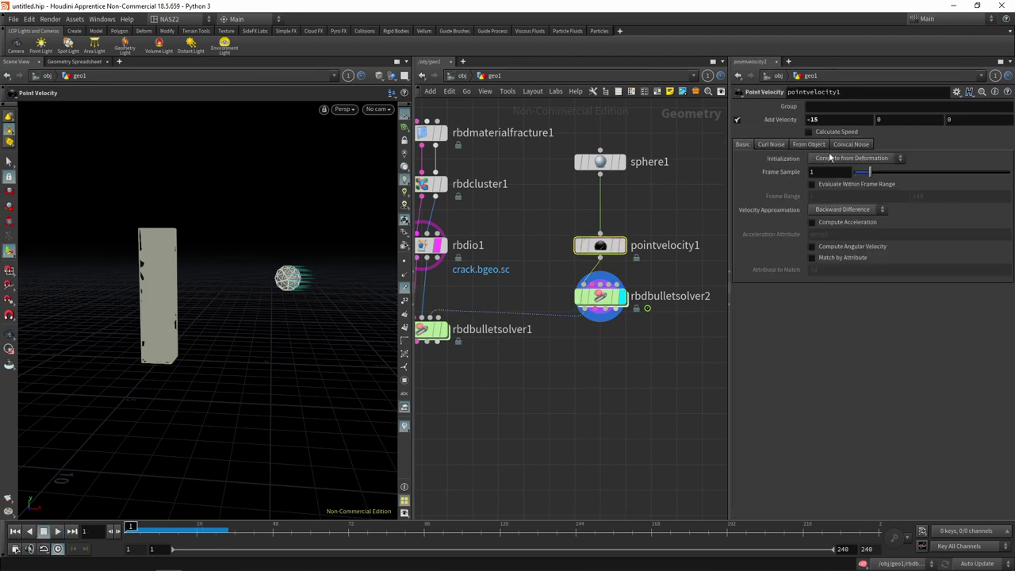
pyautogui.click(809, 120)
pyautogui.write('-20')
pyautogui.press('Return')
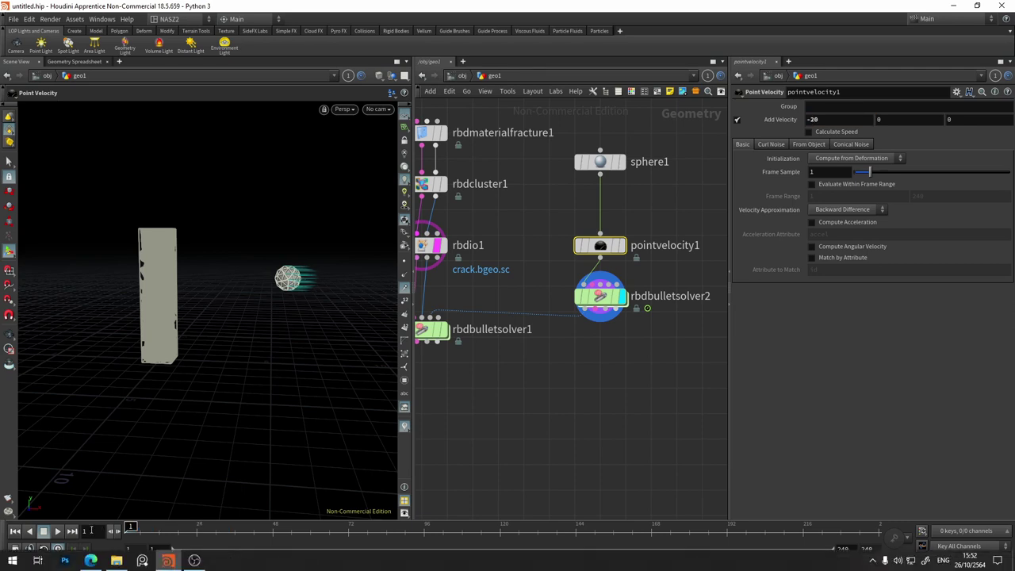
pyautogui.click(58, 531)
pyautogui.click(44, 531)
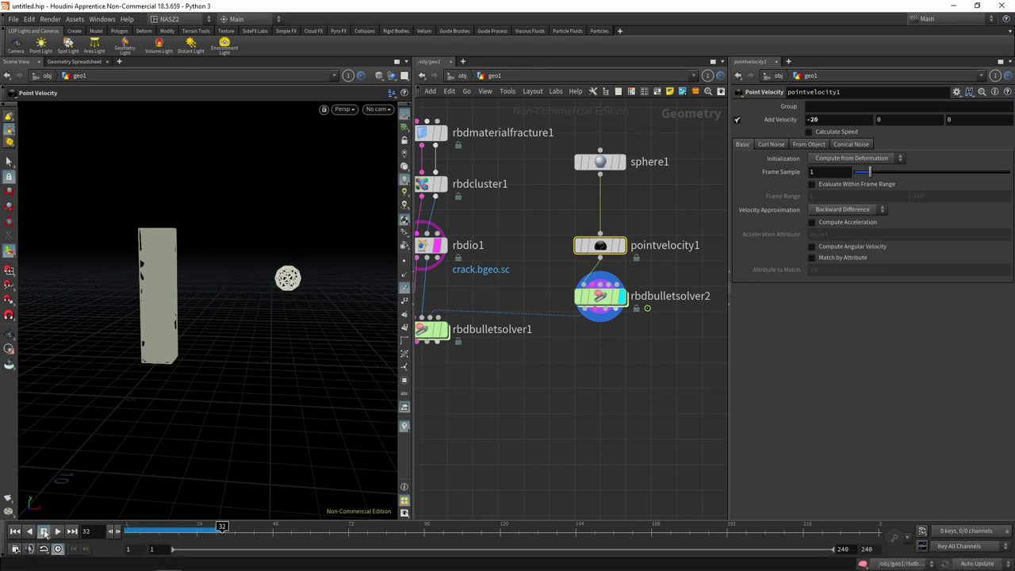
pyautogui.click(16, 531)
pyautogui.moveTo(536, 356); pyautogui.dragTo(637, 359, button='middle')
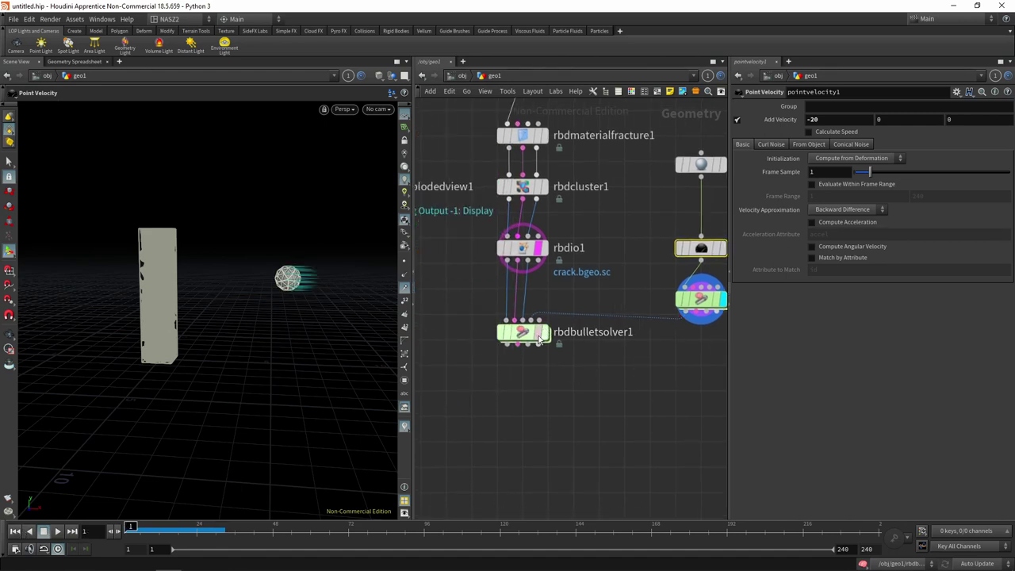
# Display rbdbulletsolver1 and test its ground as Create Animated Static Objects in playback
pyautogui.click(547, 335)
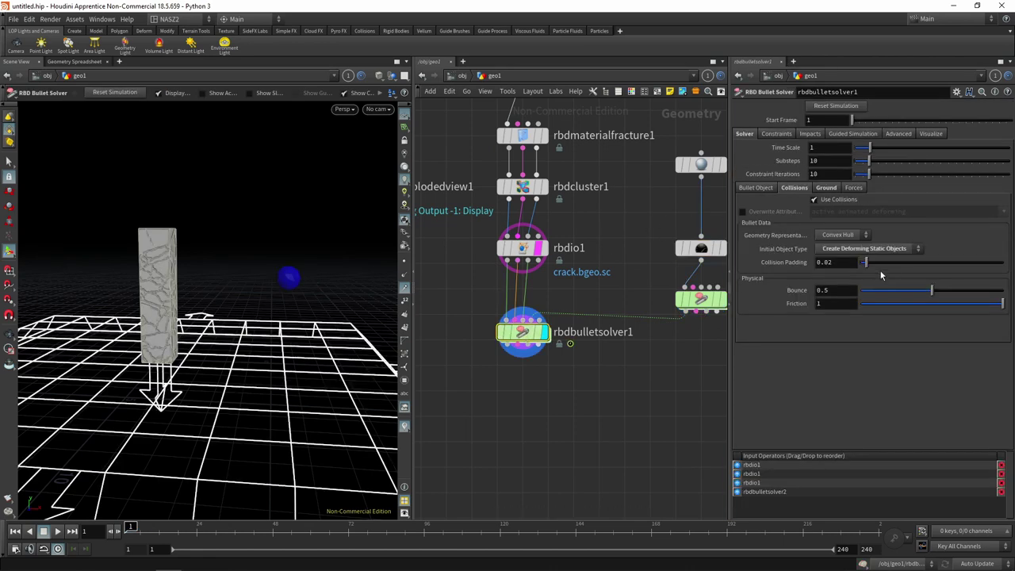
pyautogui.click(874, 251)
pyautogui.click(886, 269)
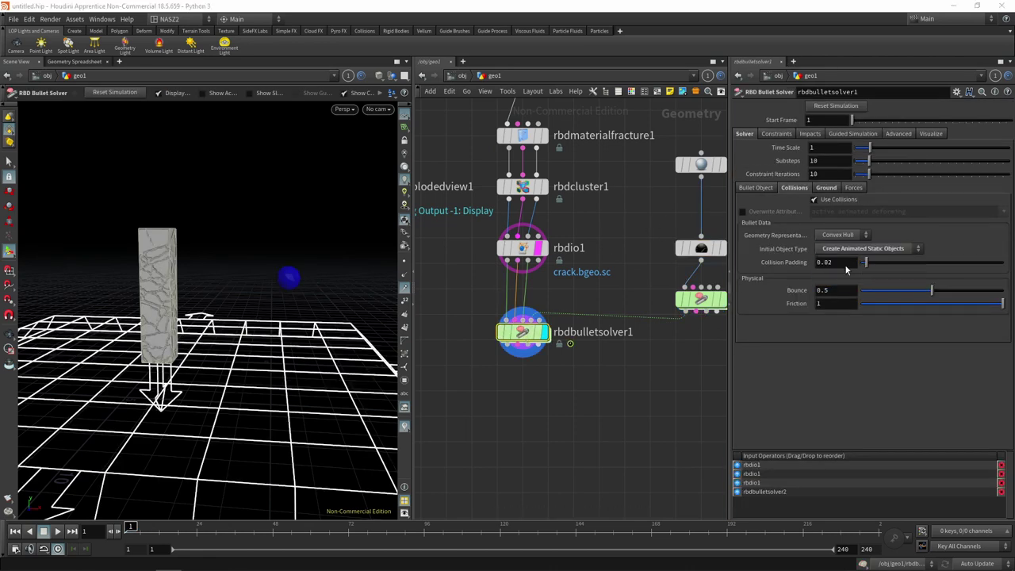
pyautogui.click(57, 536)
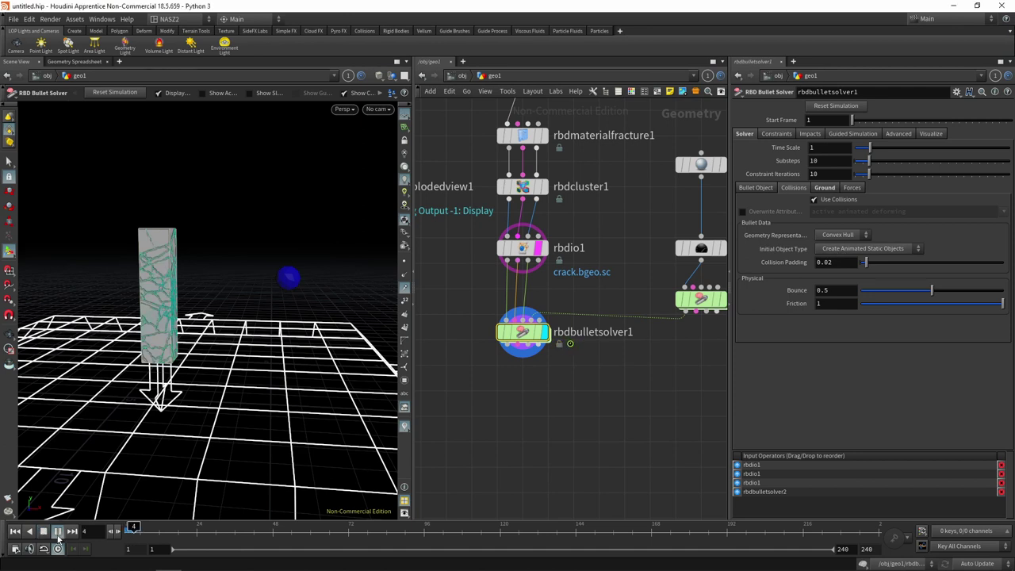
pyautogui.click(13, 532)
# Revert the ground to Create Deforming Static Objects and replay the combined simulation
pyautogui.click(875, 251)
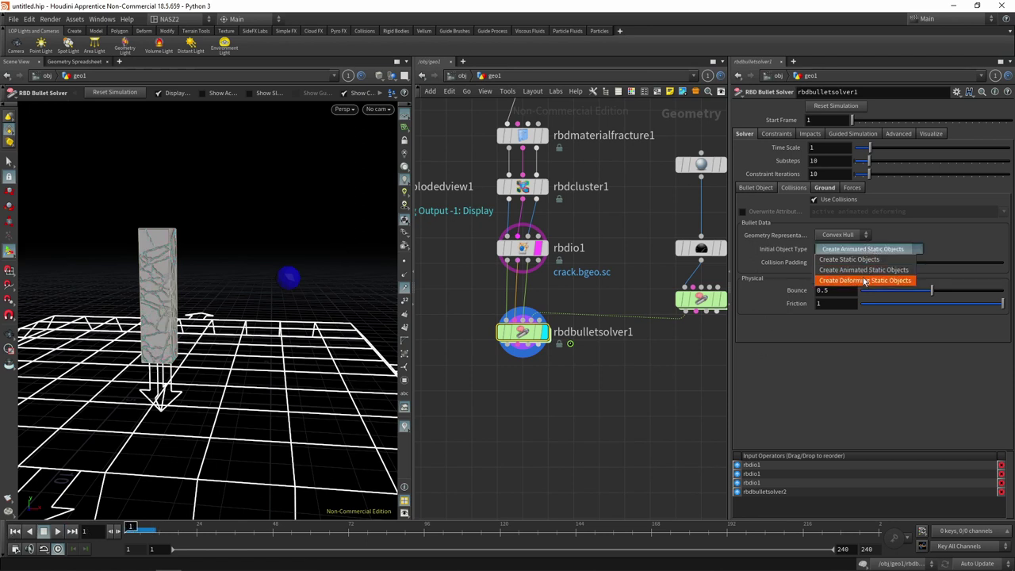
pyautogui.click(862, 281)
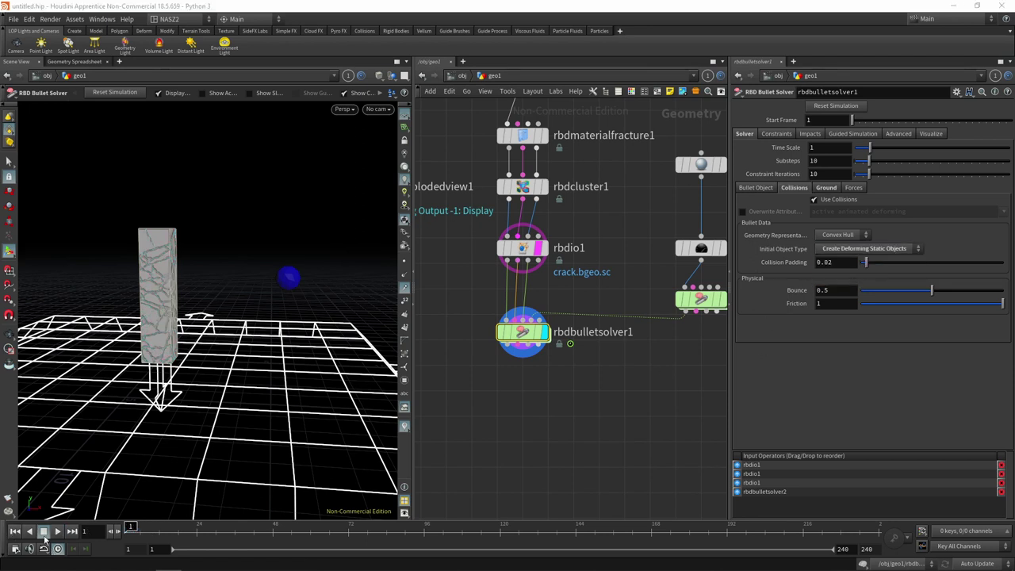
pyautogui.click(59, 533)
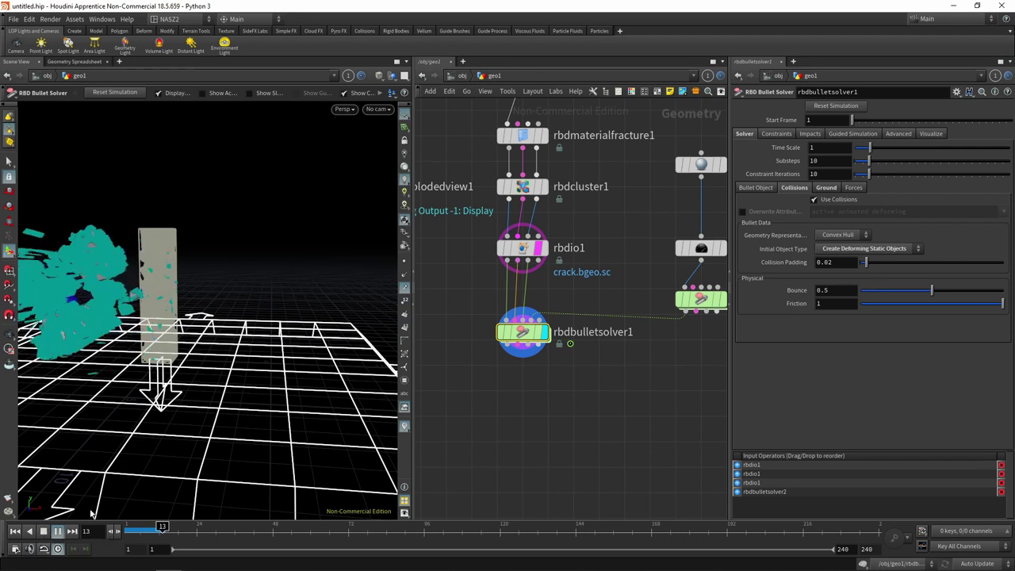
# Pause at frame 14, orbit the viewport around the shattered pillar, then rewind
pyautogui.click(56, 532)
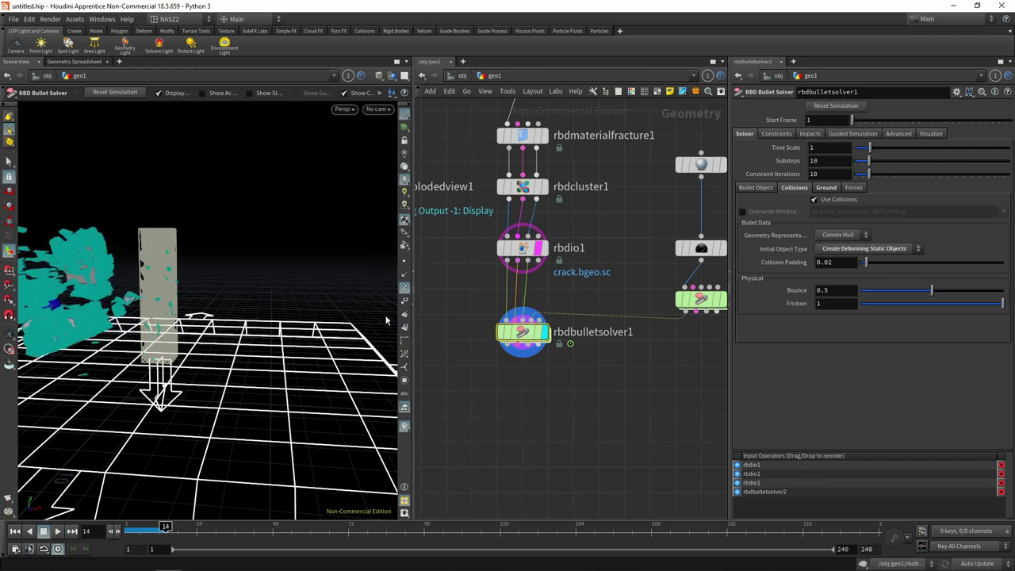
pyautogui.moveTo(316, 325); pyautogui.dragTo(367, 338, button='middle')
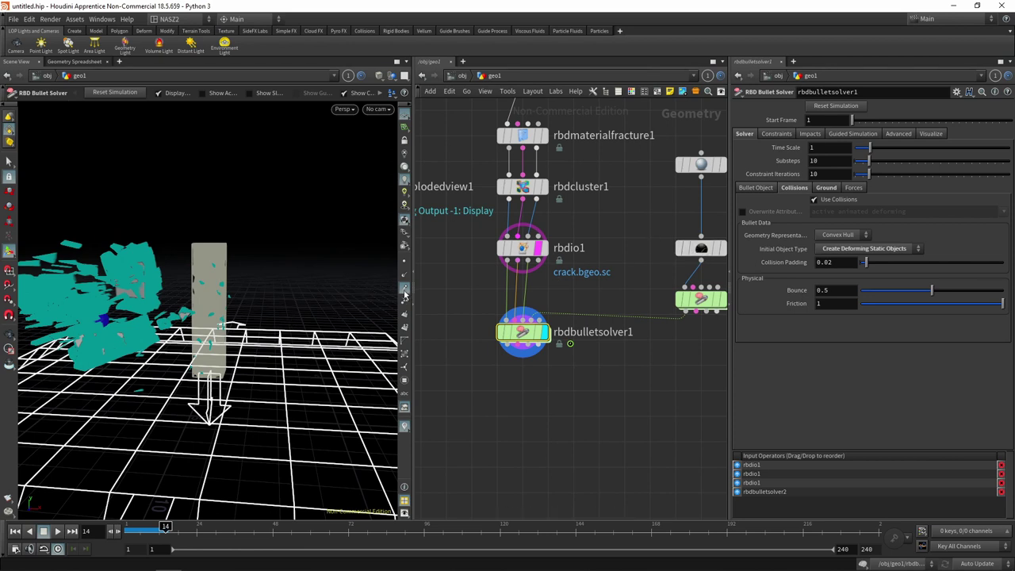
pyautogui.press('Escape')
pyautogui.moveTo(236, 323); pyautogui.dragTo(277, 305)
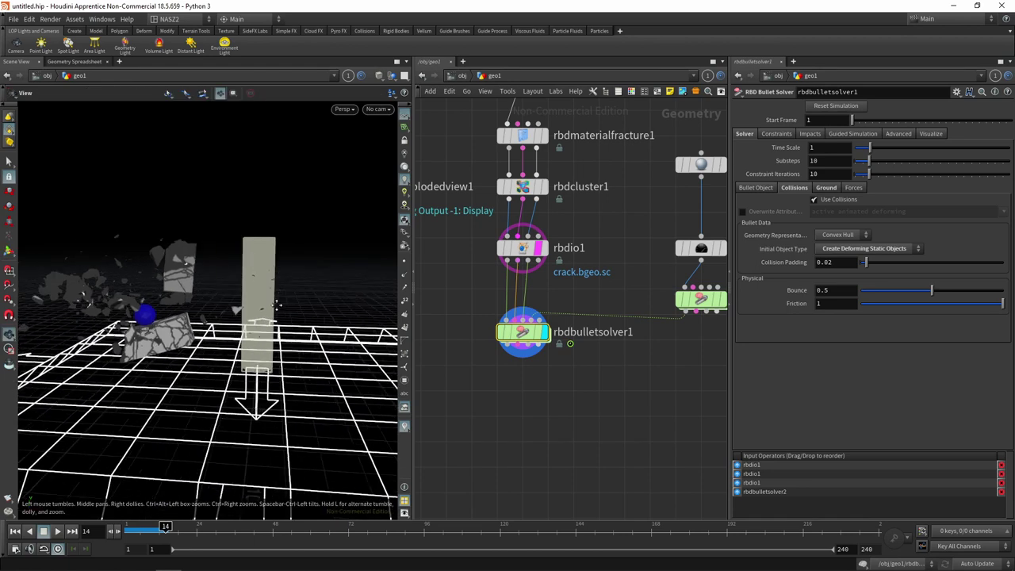
pyautogui.scroll(3, 276, 304)
pyautogui.press('Return')
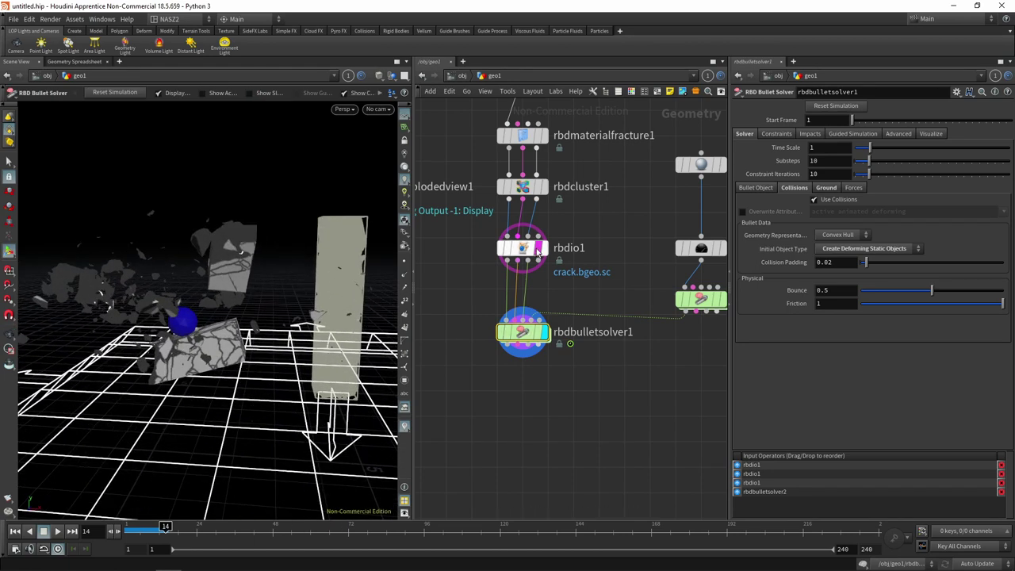
pyautogui.press('Escape')
pyautogui.moveTo(238, 317)
pyautogui.mouseDown()
pyautogui.moveTo(272, 311)
pyautogui.moveTo(198, 372)
pyautogui.mouseUp()
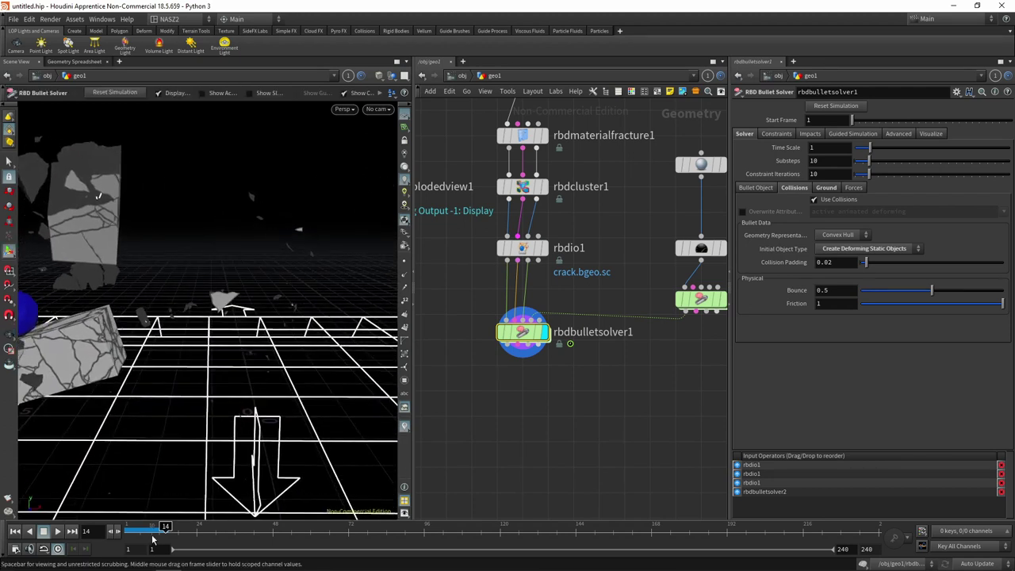
pyautogui.moveTo(153, 538)
pyautogui.mouseDown()
pyautogui.moveTo(131, 529)
pyautogui.moveTo(156, 526)
pyautogui.moveTo(129, 526)
pyautogui.mouseUp()
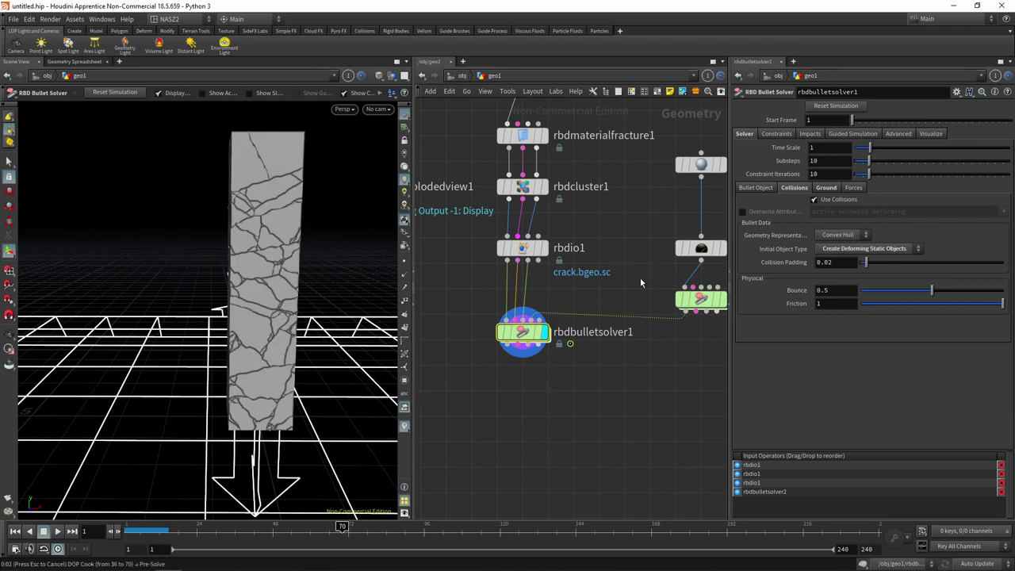
# Display rbdbulletsolver2 on its own and preview the sphere's flight
pyautogui.click(16, 531)
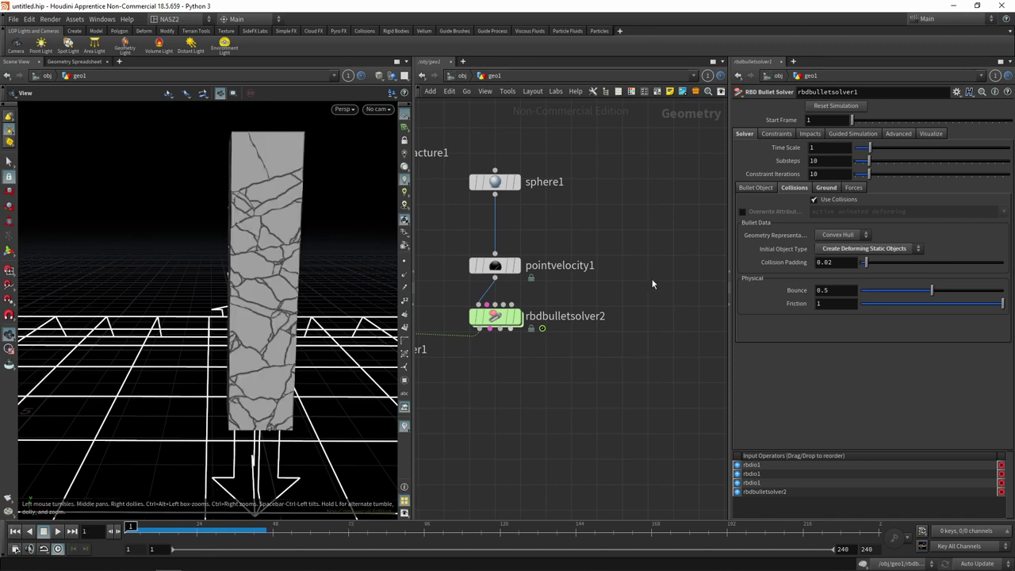
pyautogui.click(489, 255)
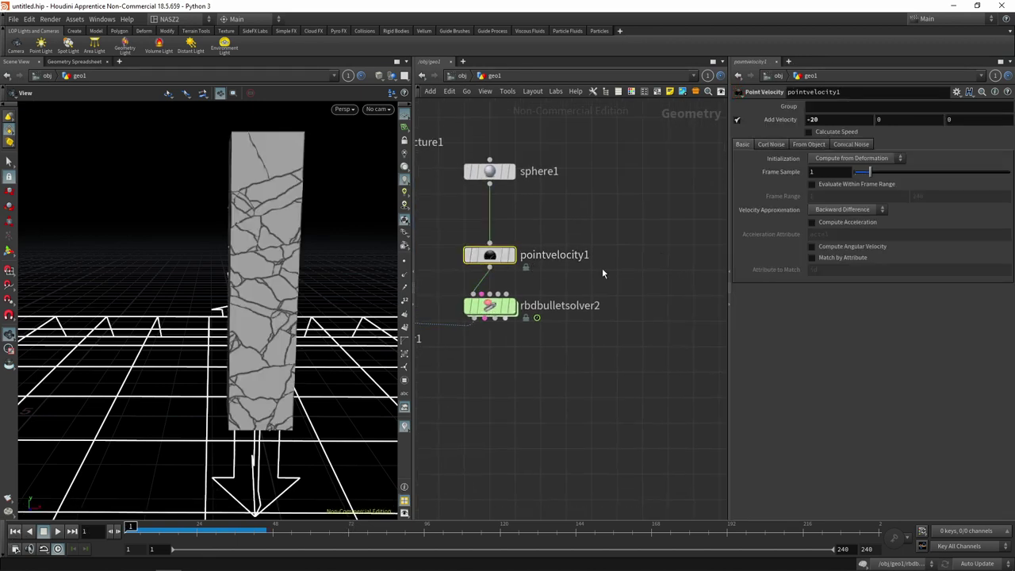
pyautogui.click(488, 310)
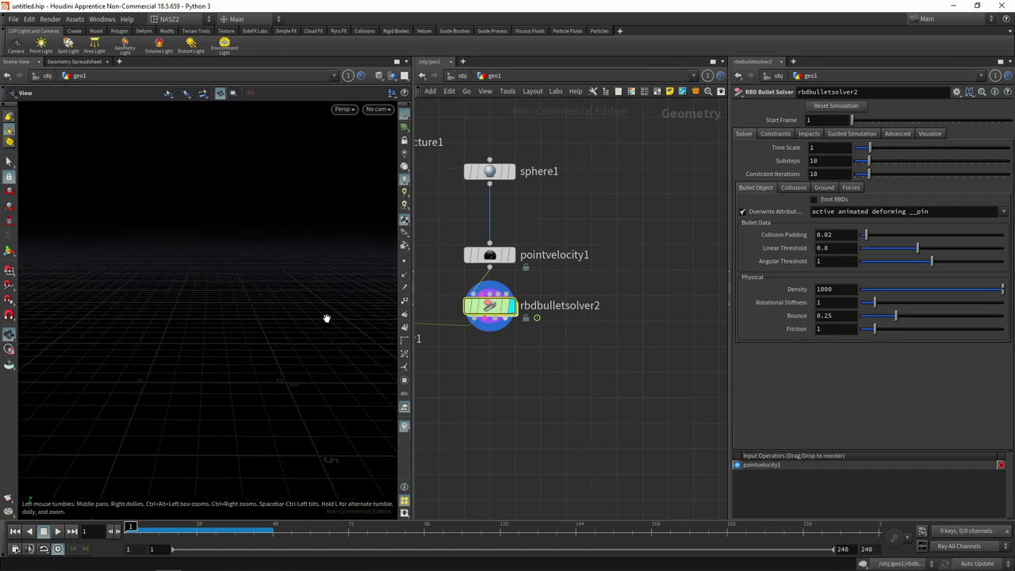
pyautogui.moveTo(335, 327); pyautogui.dragTo(249, 324)
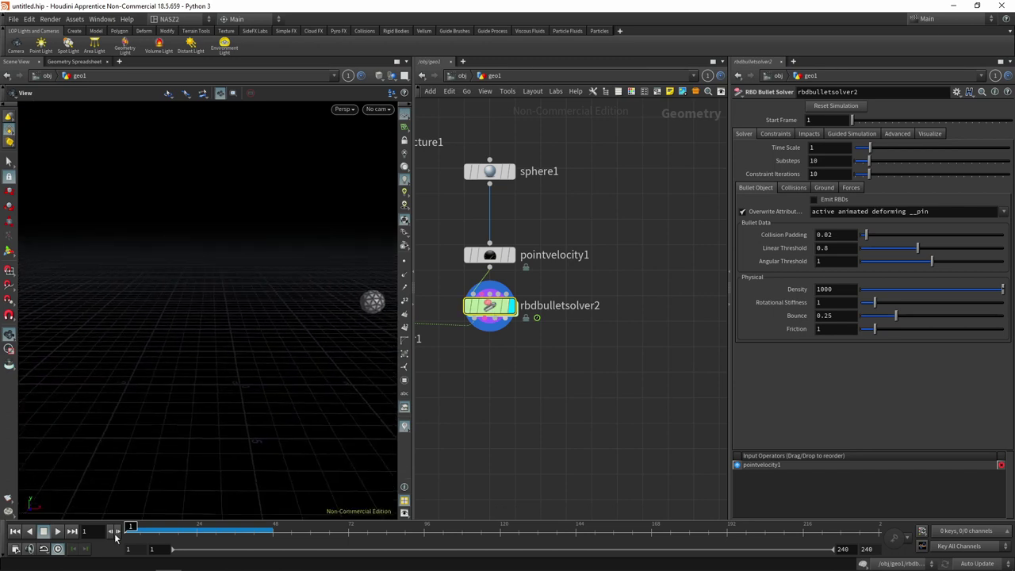
pyautogui.moveTo(230, 525); pyautogui.dragTo(130, 526)
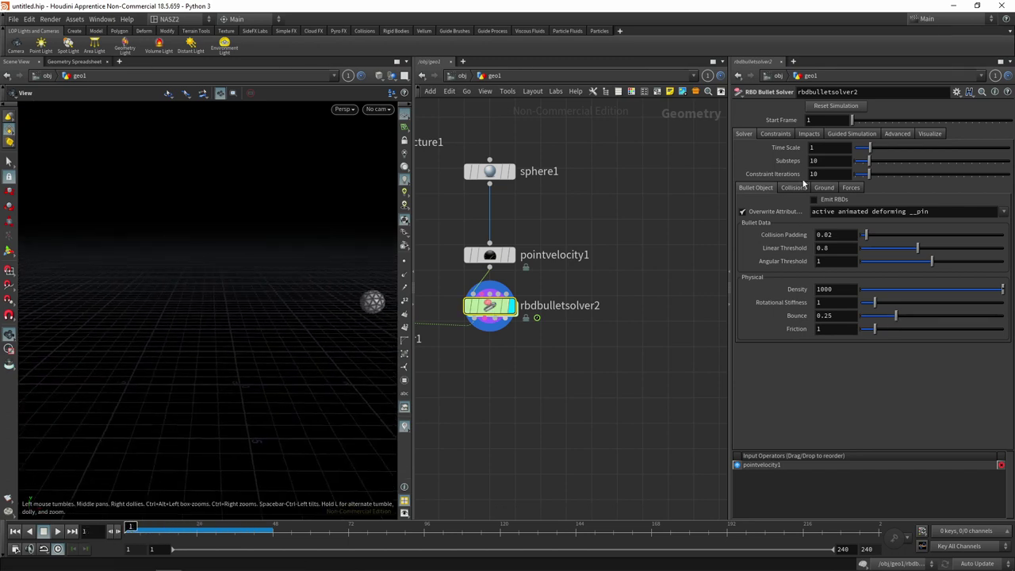
# Enable Add Drag in rbdbulletsolver2's Forces and play the sphere with drag
pyautogui.click(848, 188)
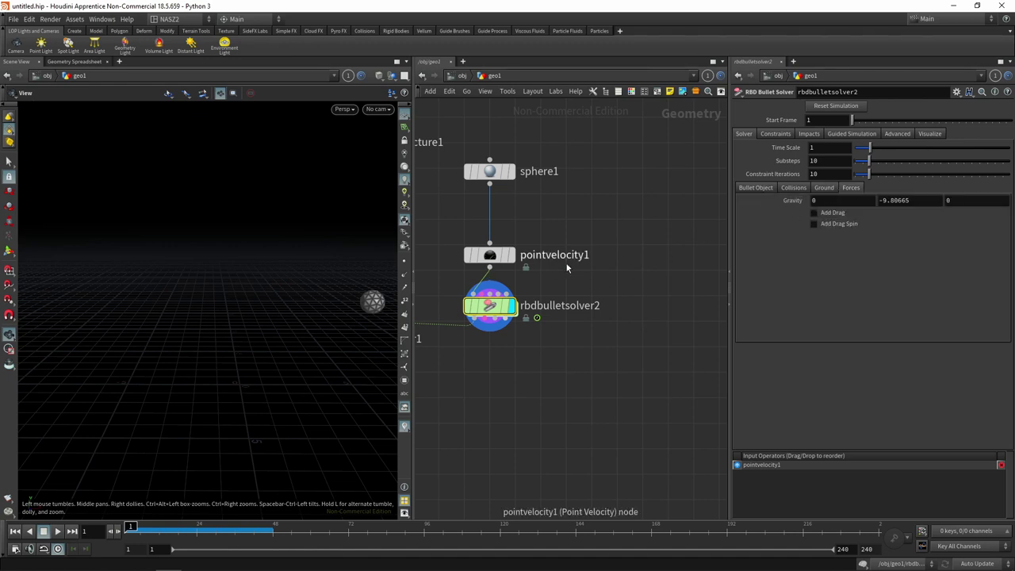
pyautogui.moveTo(490, 258); pyautogui.dragTo(492, 244)
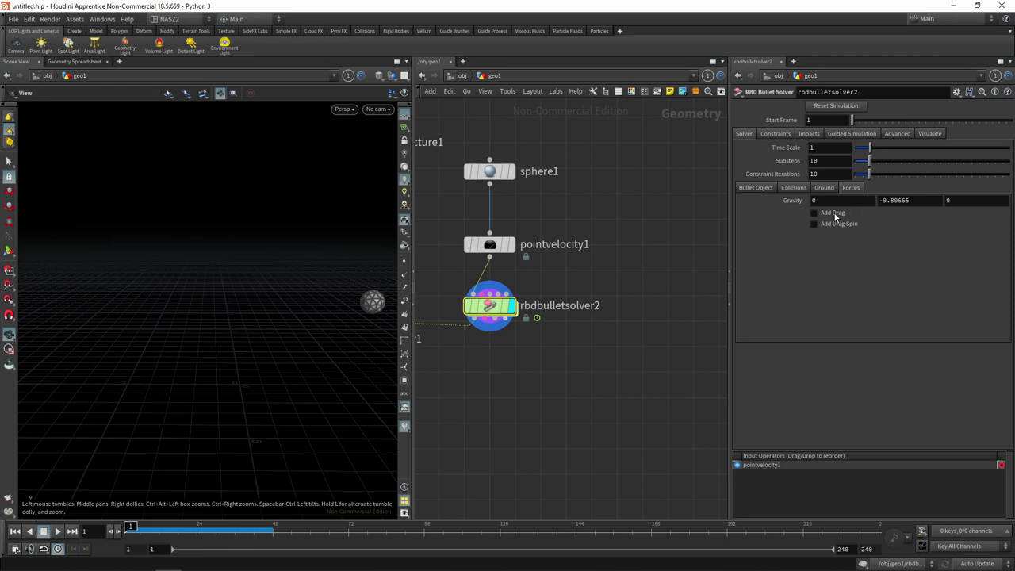
pyautogui.click(832, 214)
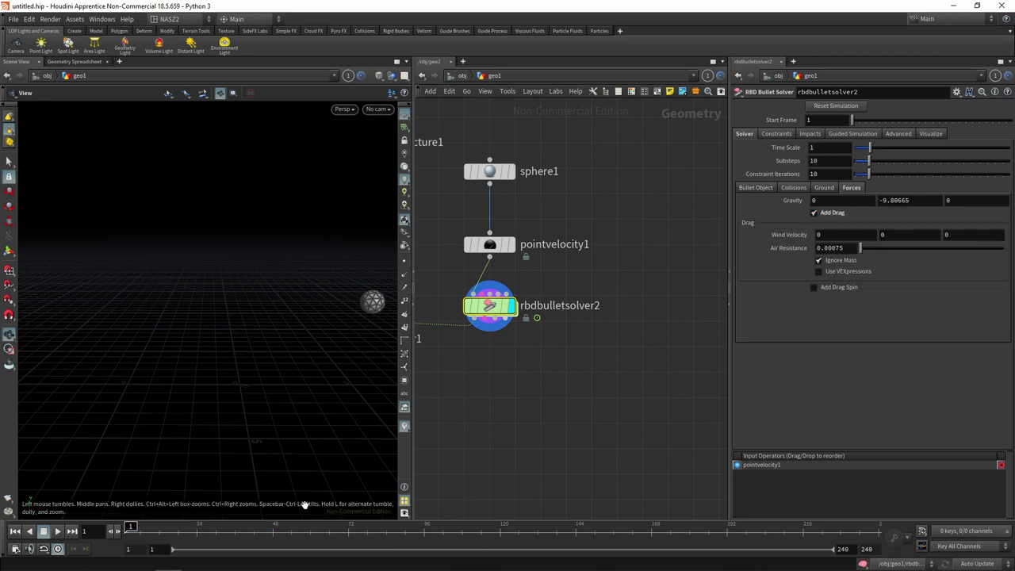
pyautogui.click(56, 533)
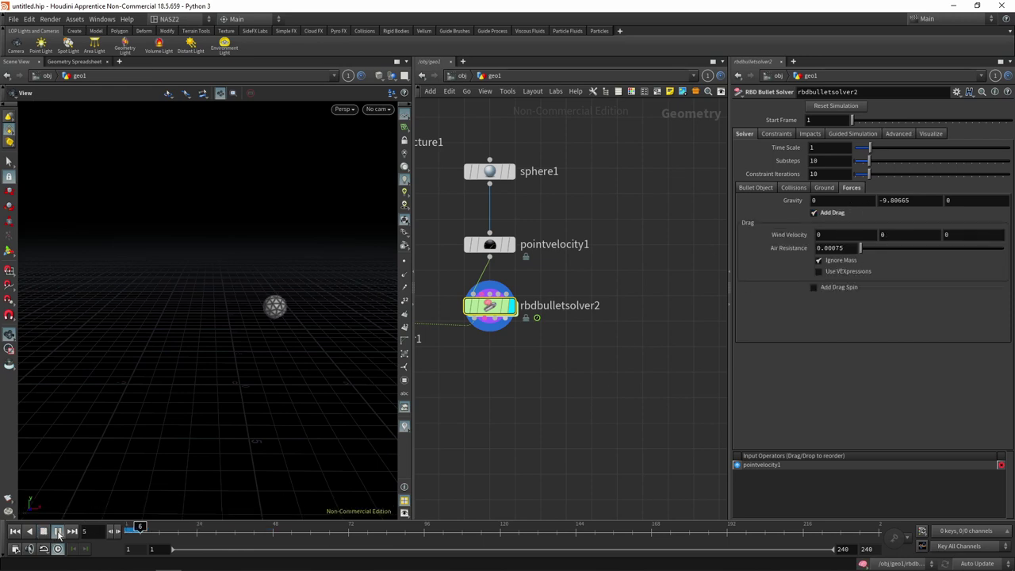
pyautogui.click(10, 534)
pyautogui.click(18, 559)
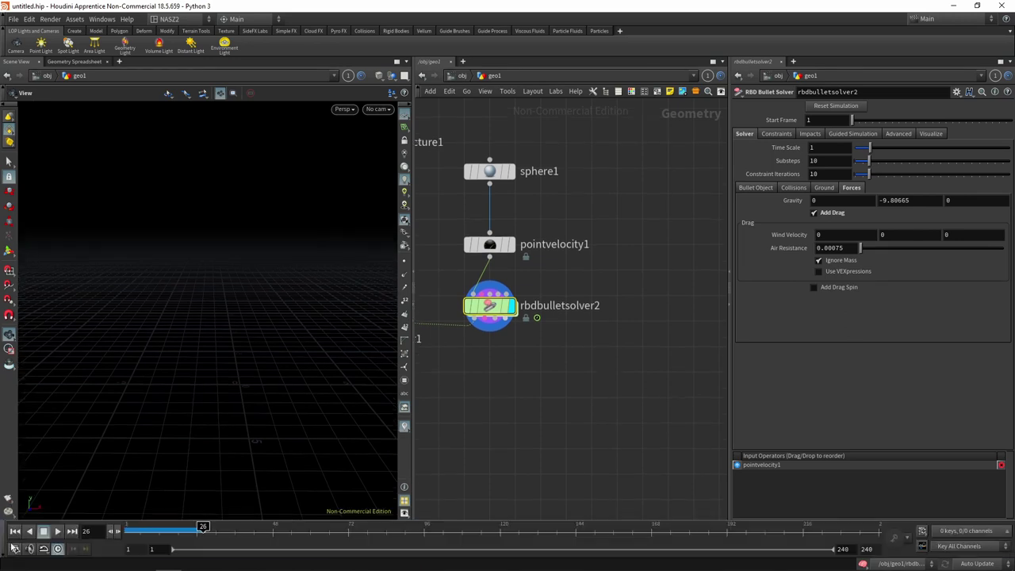
pyautogui.click(16, 534)
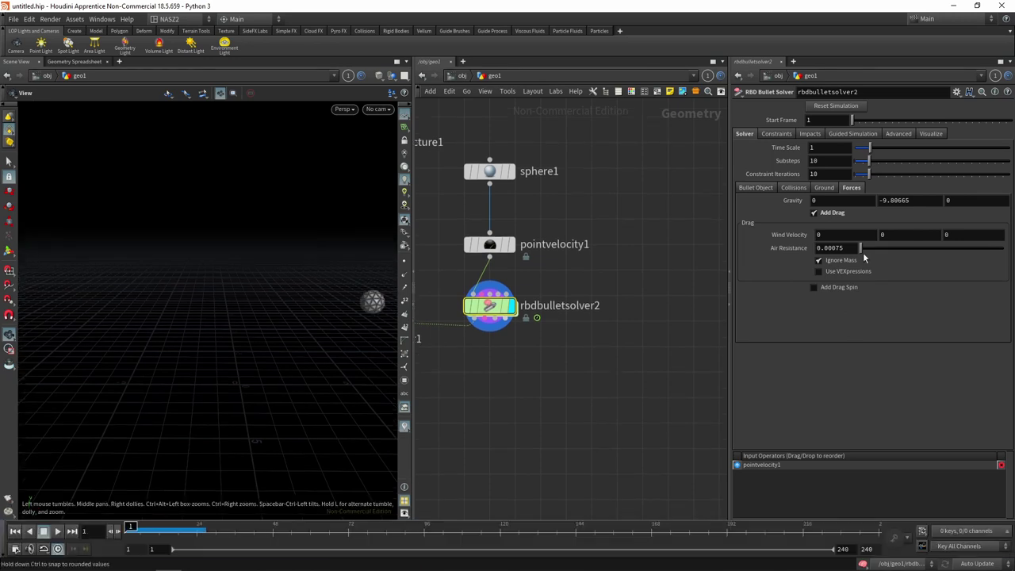
# Try a higher Air Resistance, undo it, and switch Add Drag back off
pyautogui.moveTo(863, 252); pyautogui.dragTo(956, 252)
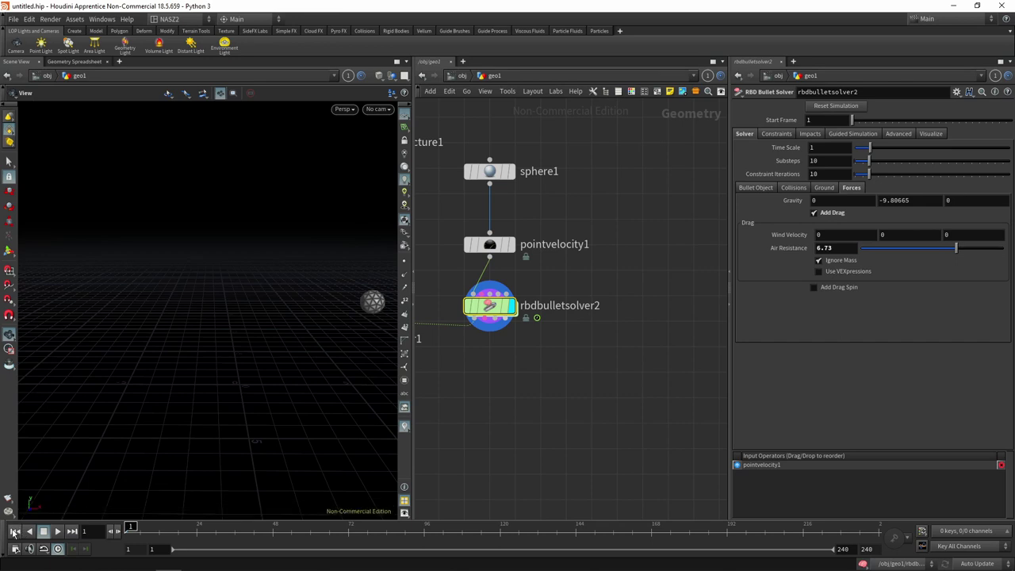
pyautogui.click(57, 530)
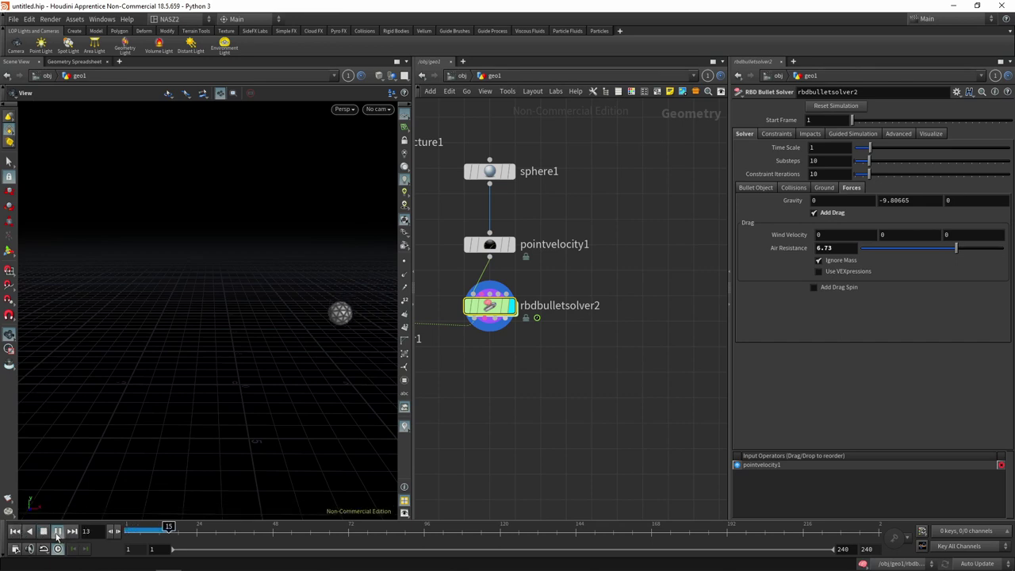
pyautogui.click(43, 531)
pyautogui.hotkey('ctrl', 'z')
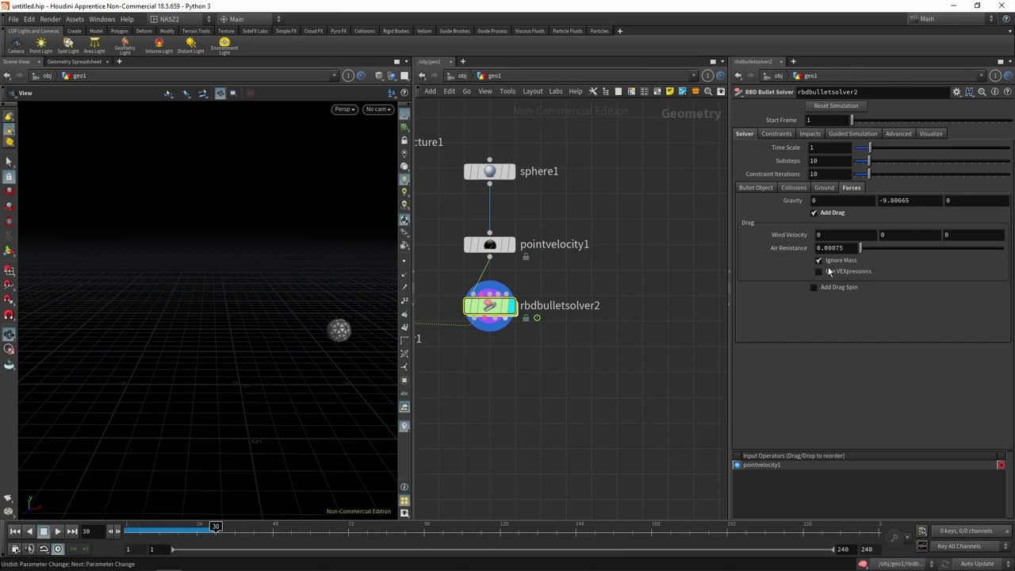
pyautogui.click(815, 214)
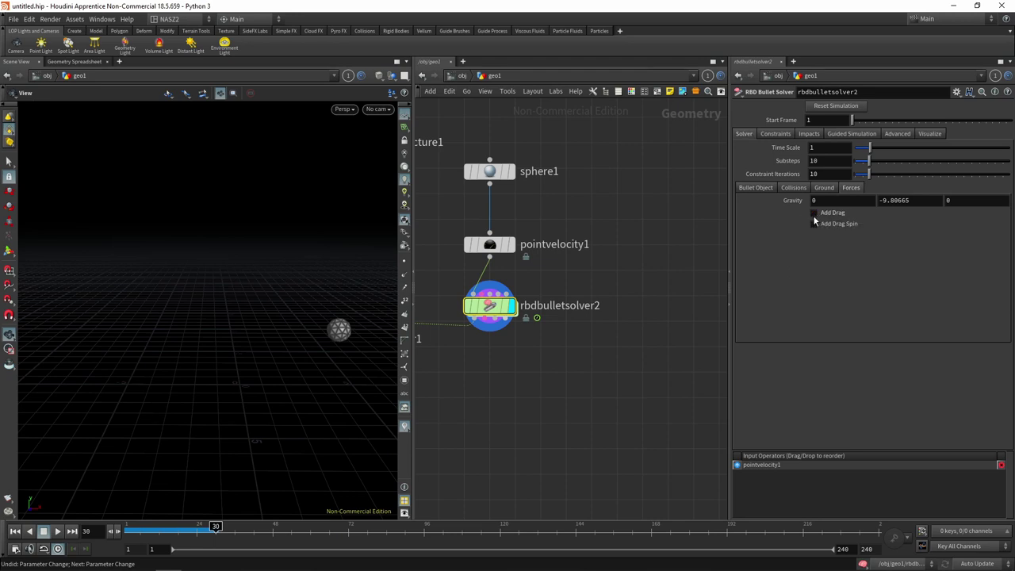
pyautogui.doubleClick(495, 306)
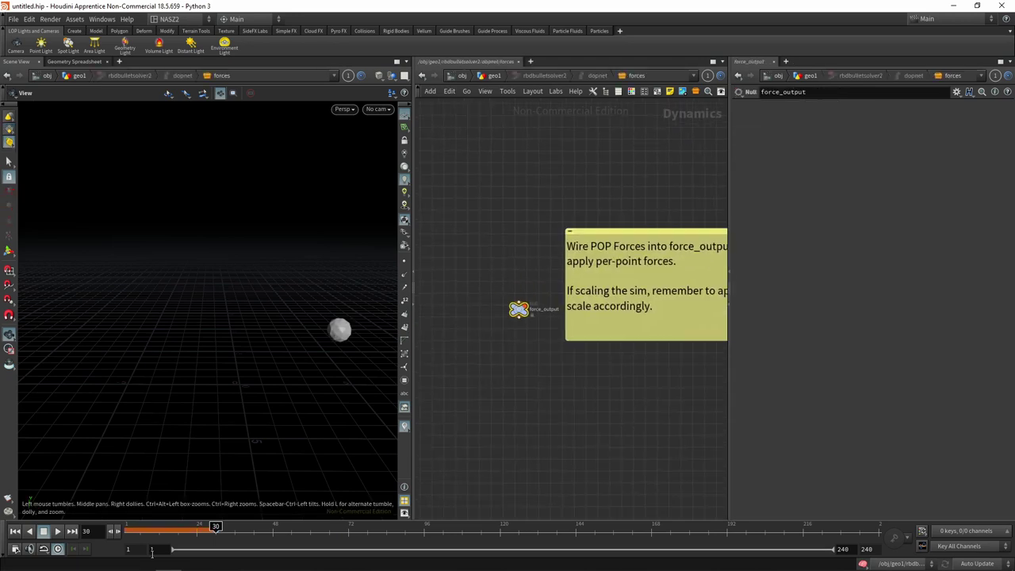
pyautogui.click(14, 531)
pyautogui.press('Tab')
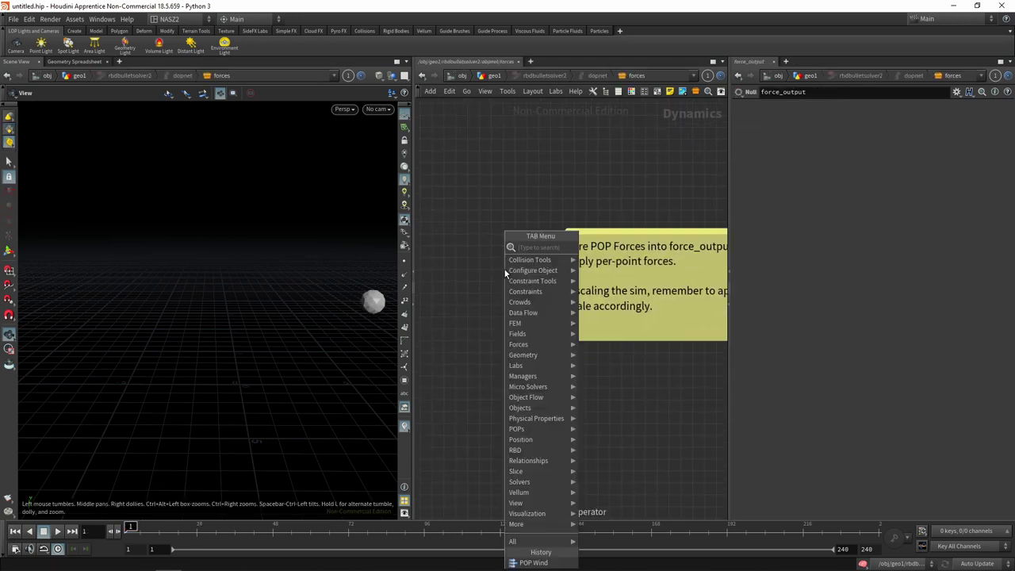
pyautogui.write('pop')
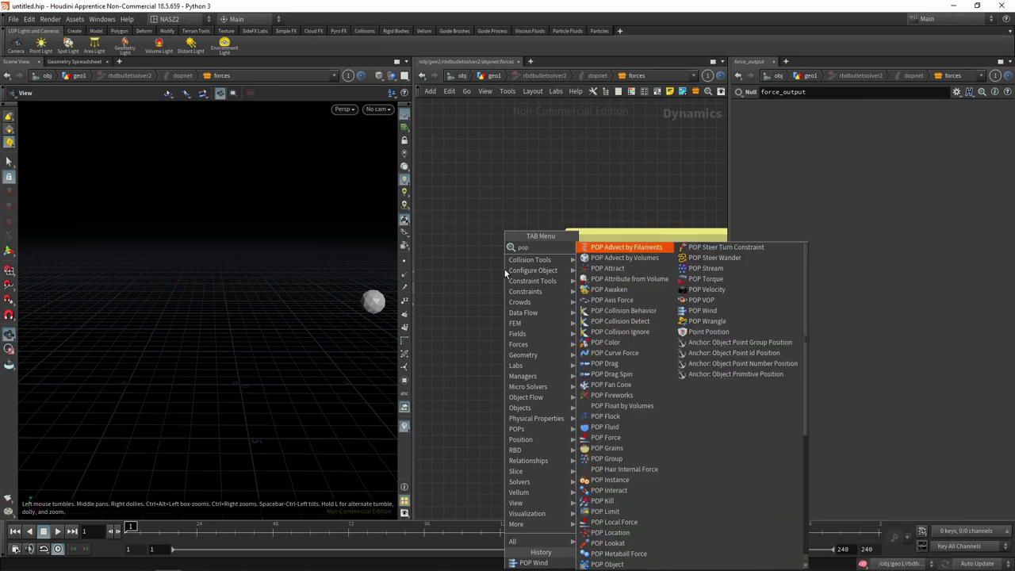
pyautogui.write(' dra')
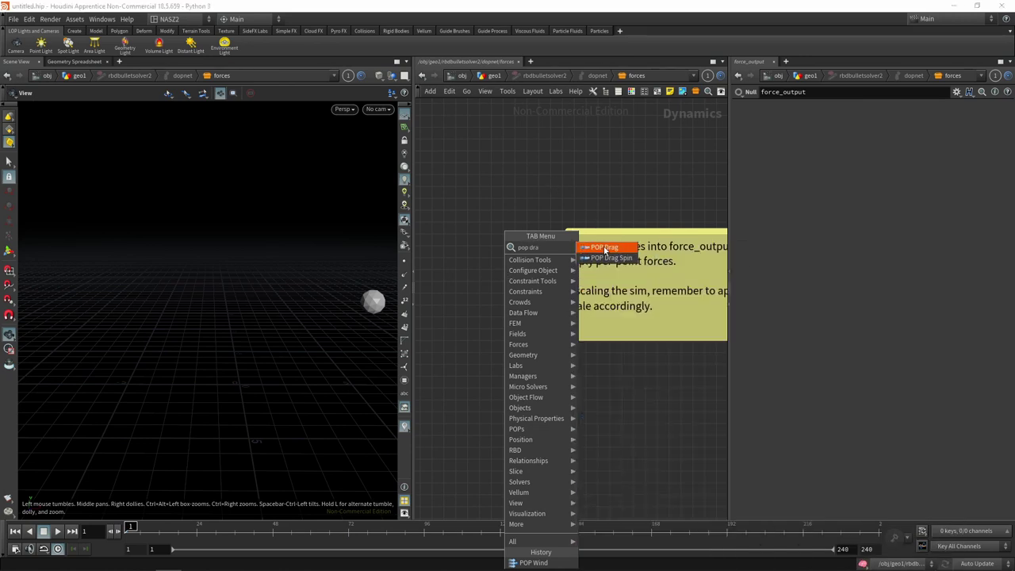
pyautogui.click(590, 247)
pyautogui.click(519, 290)
pyautogui.scroll(5, 529, 239)
pyautogui.moveTo(525, 228); pyautogui.dragTo(525, 273)
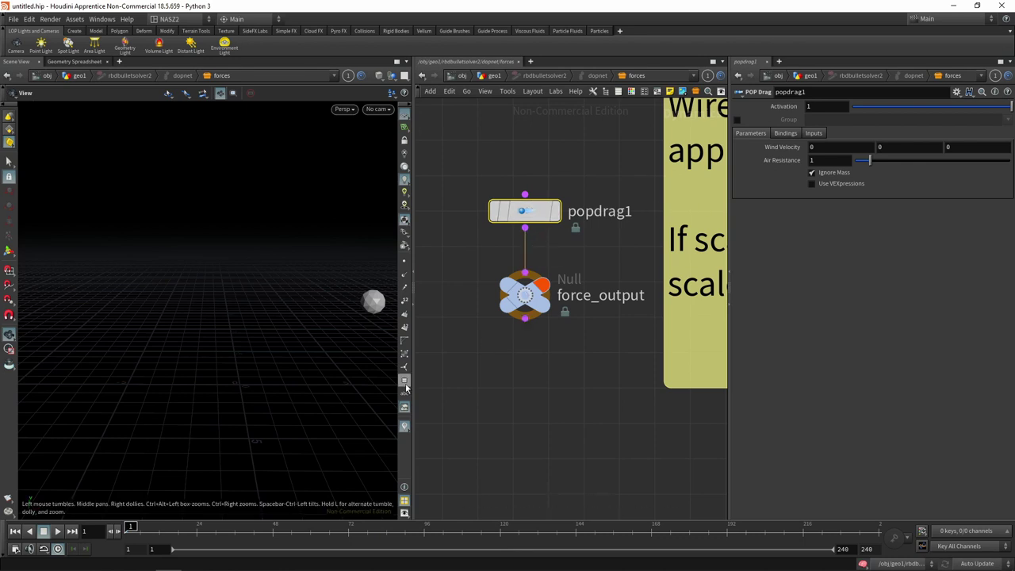
pyautogui.click(57, 531)
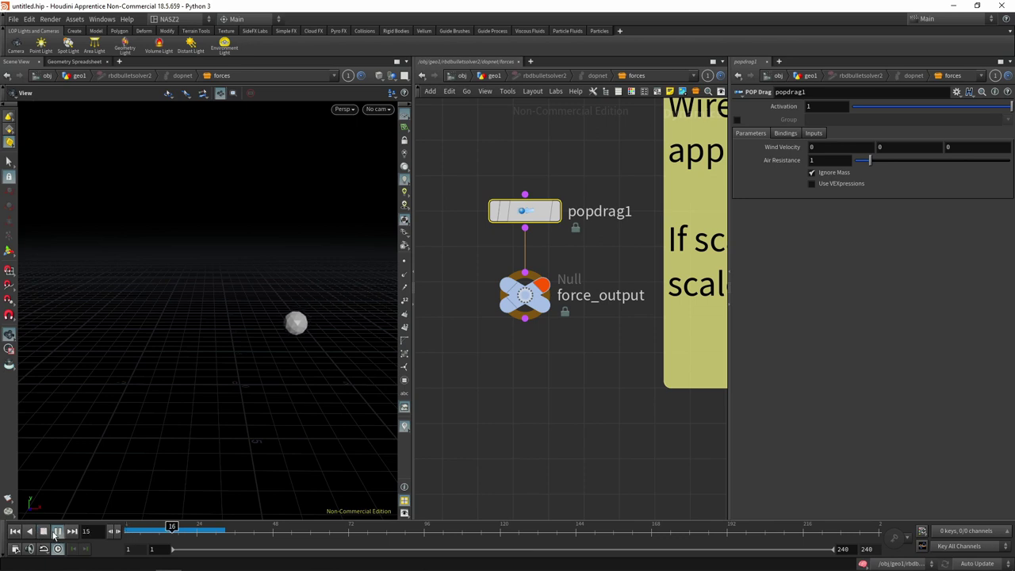
pyautogui.click(58, 531)
pyautogui.click(15, 531)
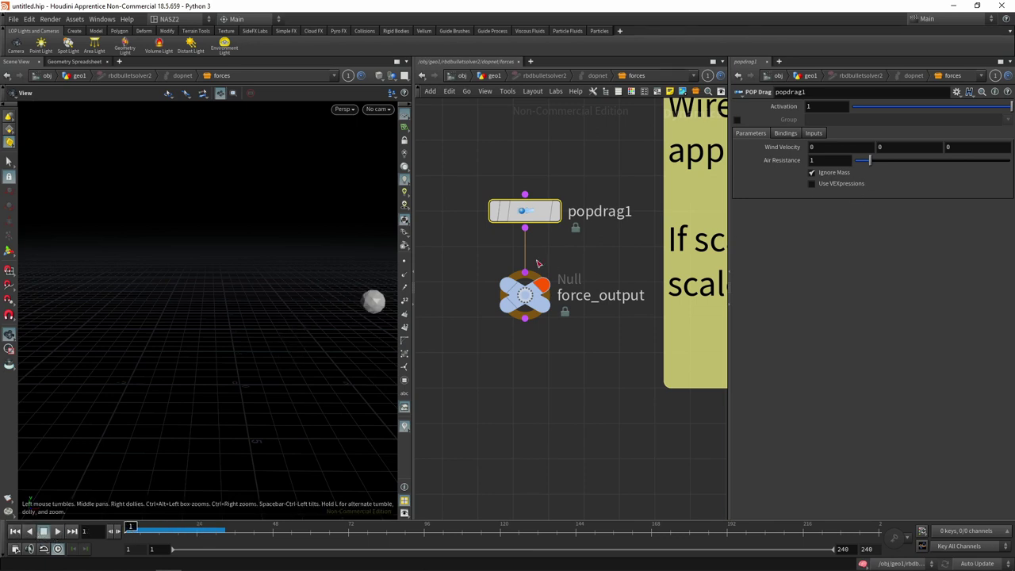
pyautogui.press('Delete')
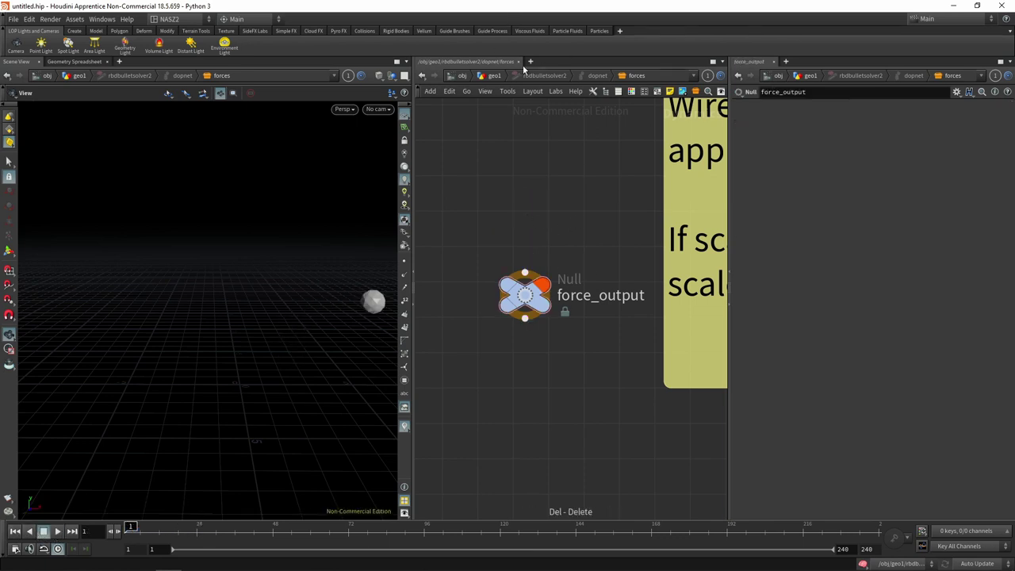
pyautogui.click(492, 75)
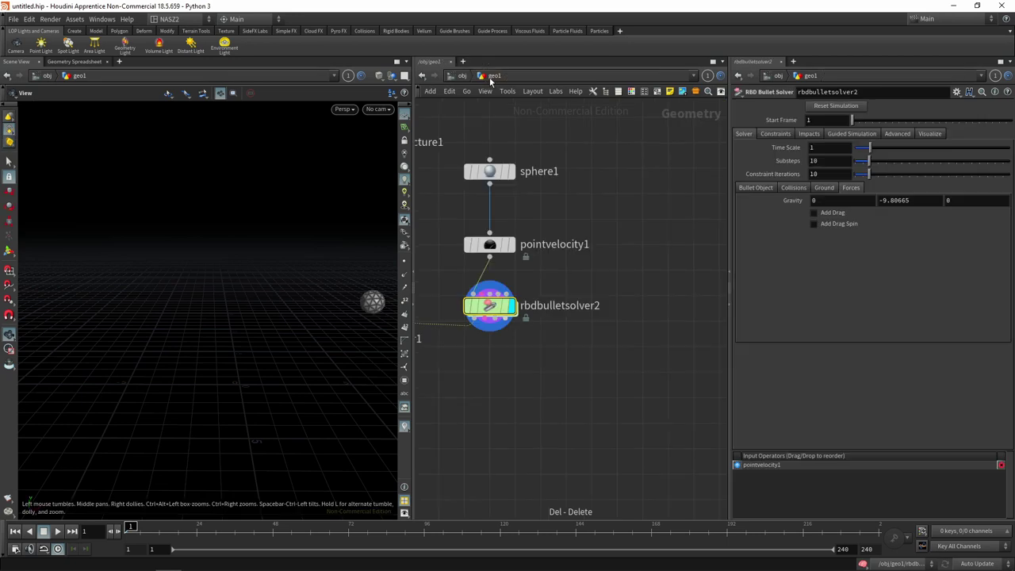
# Set rbdbulletsolver2's Time Scale to 0.5, play it at half speed, and rewind
pyautogui.click(829, 147)
pyautogui.write('0.5')
pyautogui.press('Return')
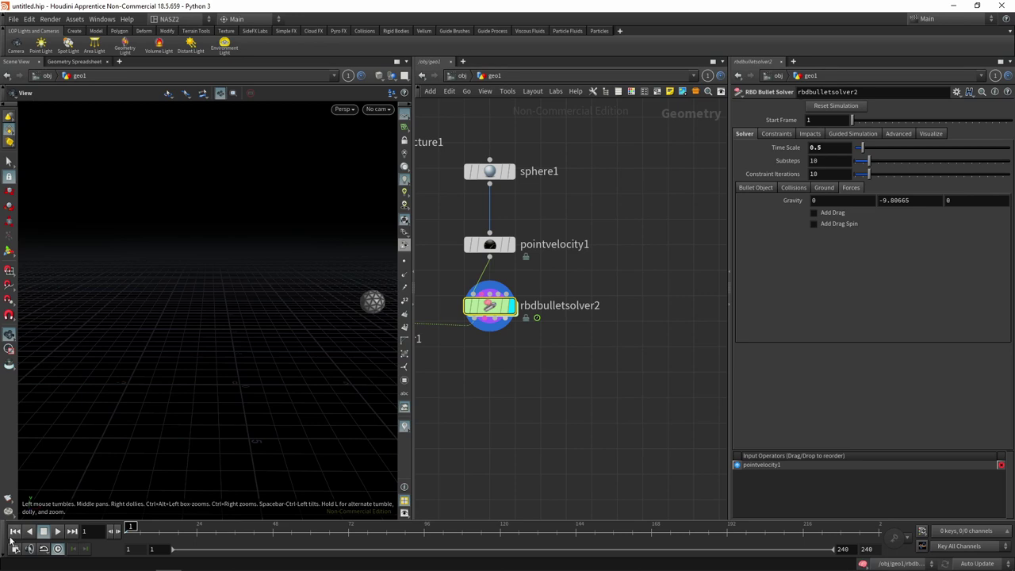
pyautogui.click(58, 530)
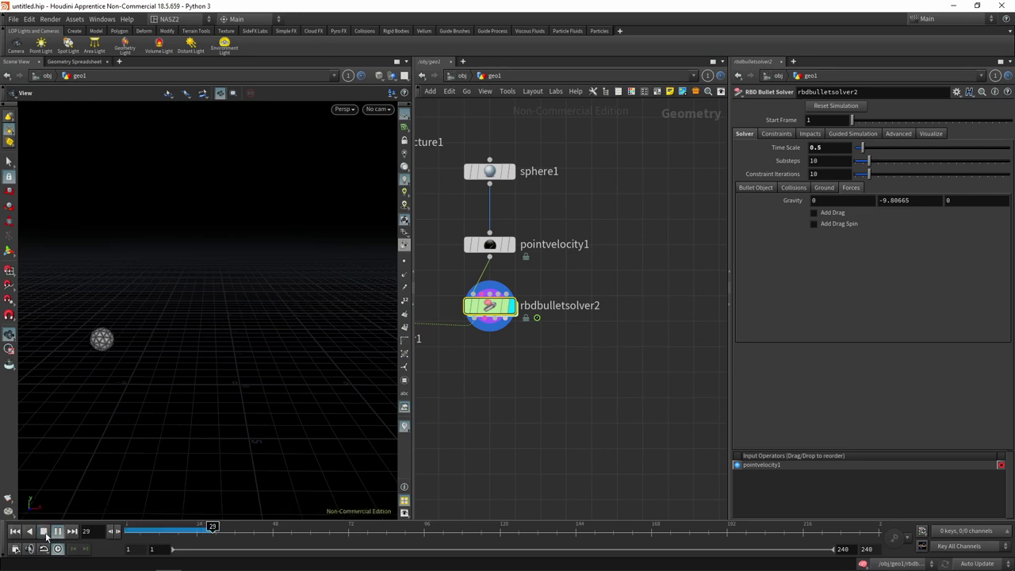
pyautogui.click(15, 530)
pyautogui.scroll(1, 561, 357)
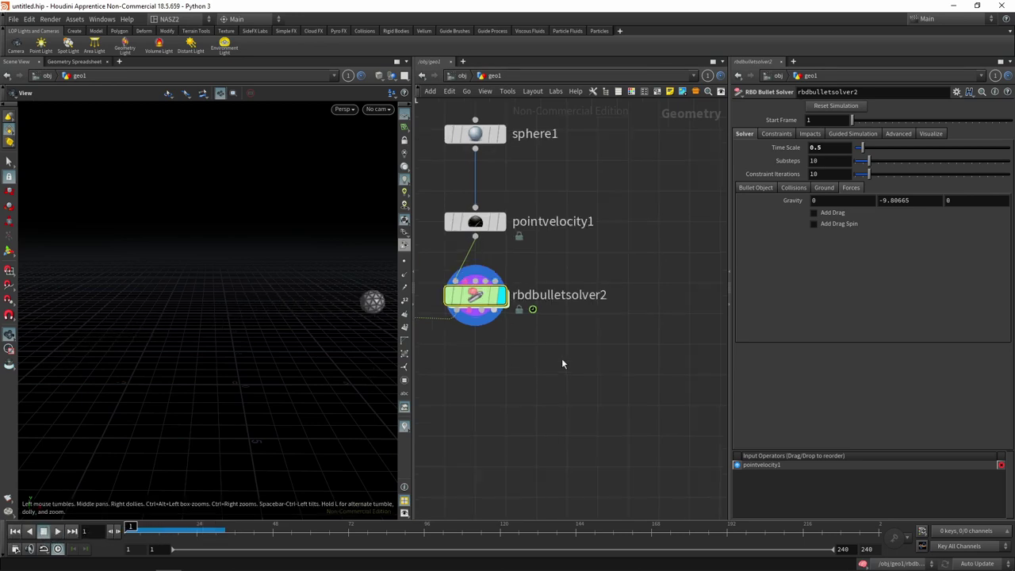
pyautogui.scroll(-5, 561, 357)
pyautogui.scroll(5, 545, 350)
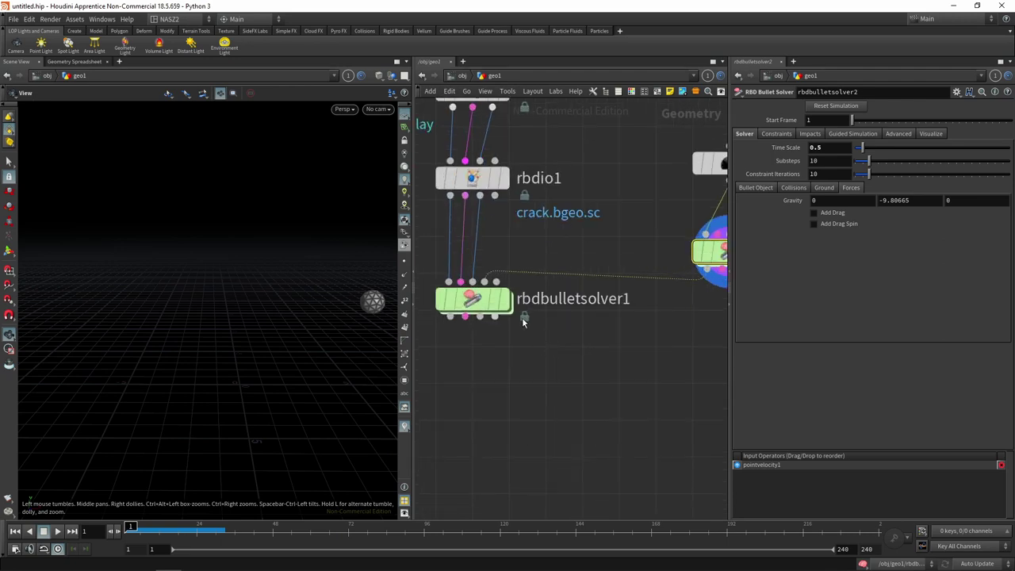
# Display rbdbulletsolver1, play it, and scrub through the pillar toppling
pyautogui.click(476, 300)
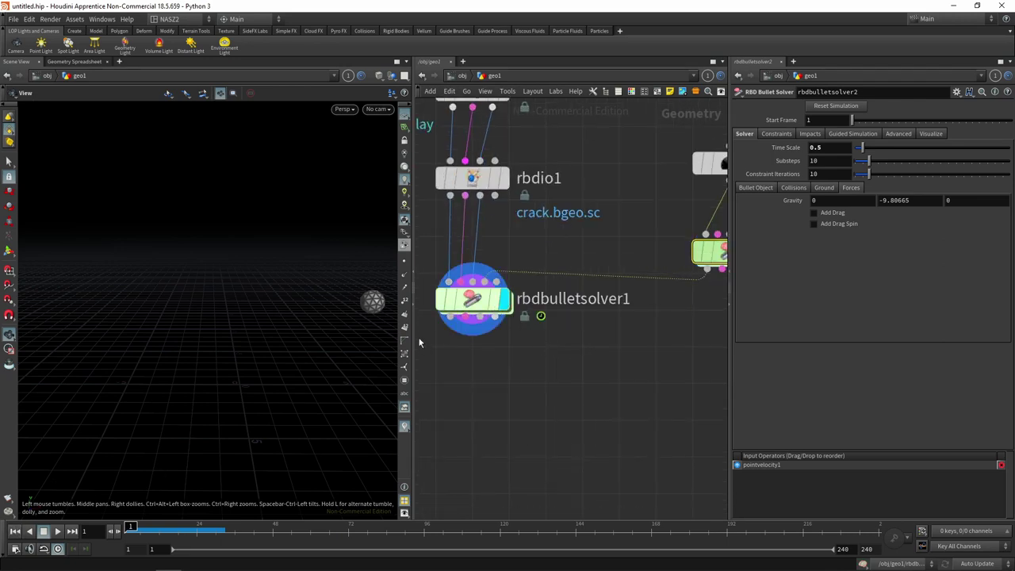
pyautogui.click(57, 531)
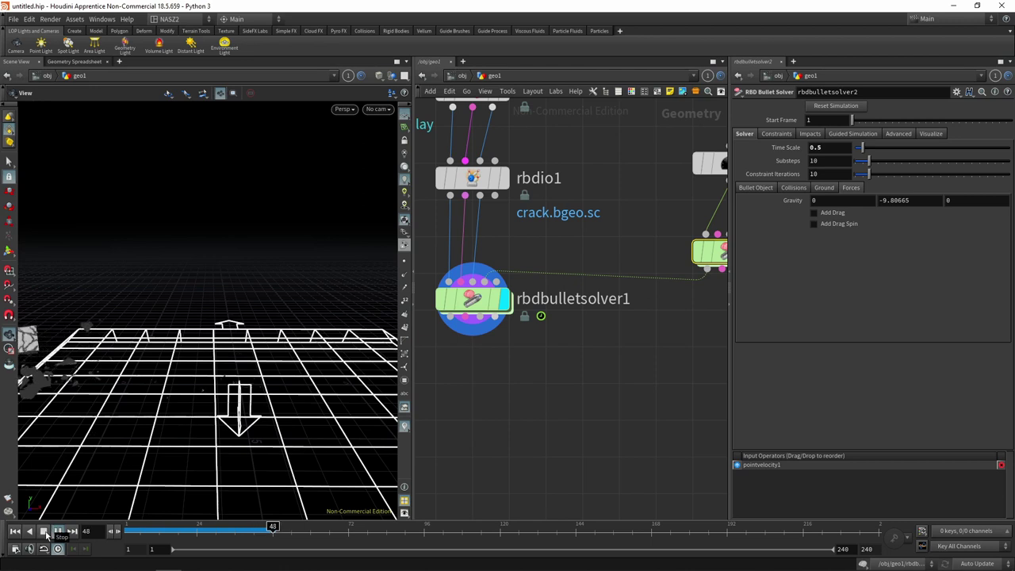
pyautogui.click(46, 533)
pyautogui.moveTo(135, 355); pyautogui.dragTo(182, 333)
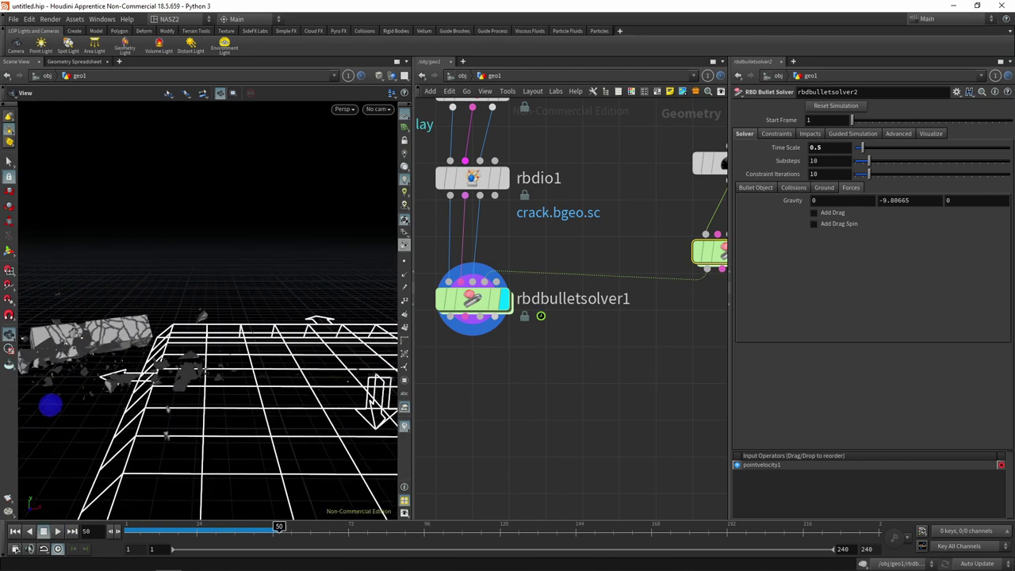
pyautogui.click(183, 528)
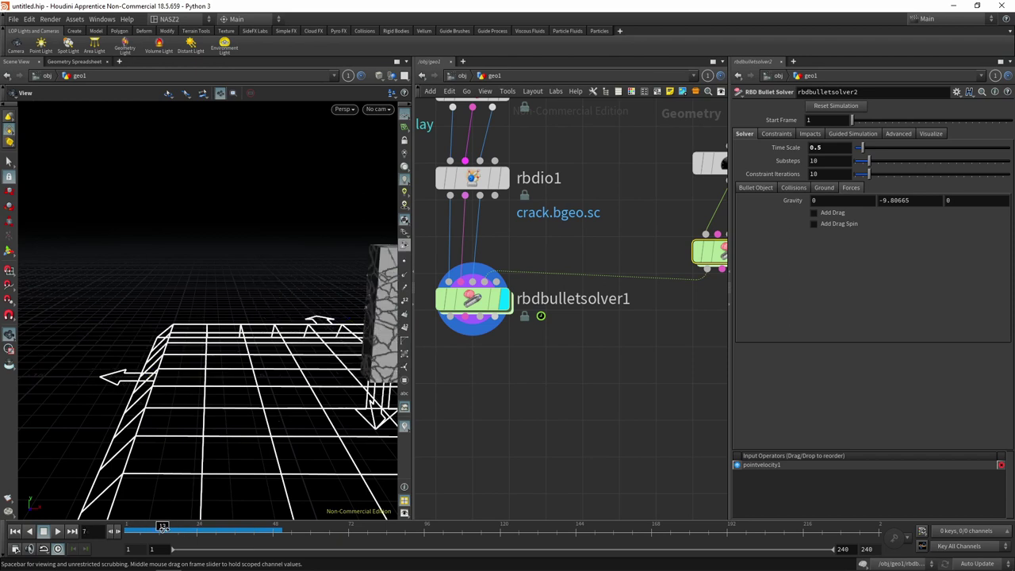
pyautogui.moveTo(151, 528)
pyautogui.mouseDown()
pyautogui.moveTo(196, 531)
pyautogui.moveTo(152, 528)
pyautogui.mouseUp()
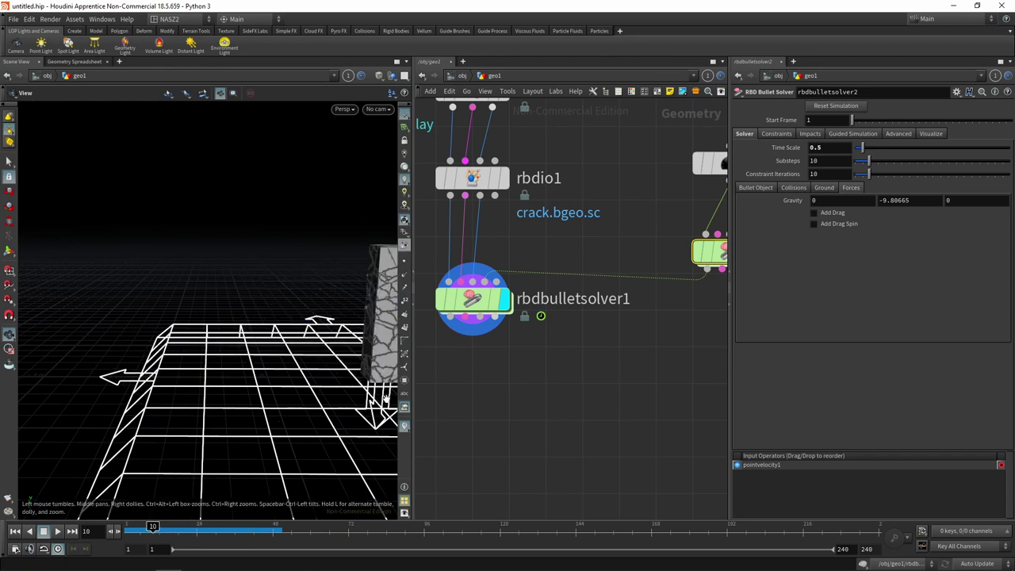
pyautogui.moveTo(179, 421); pyautogui.dragTo(227, 452)
pyautogui.click(177, 528)
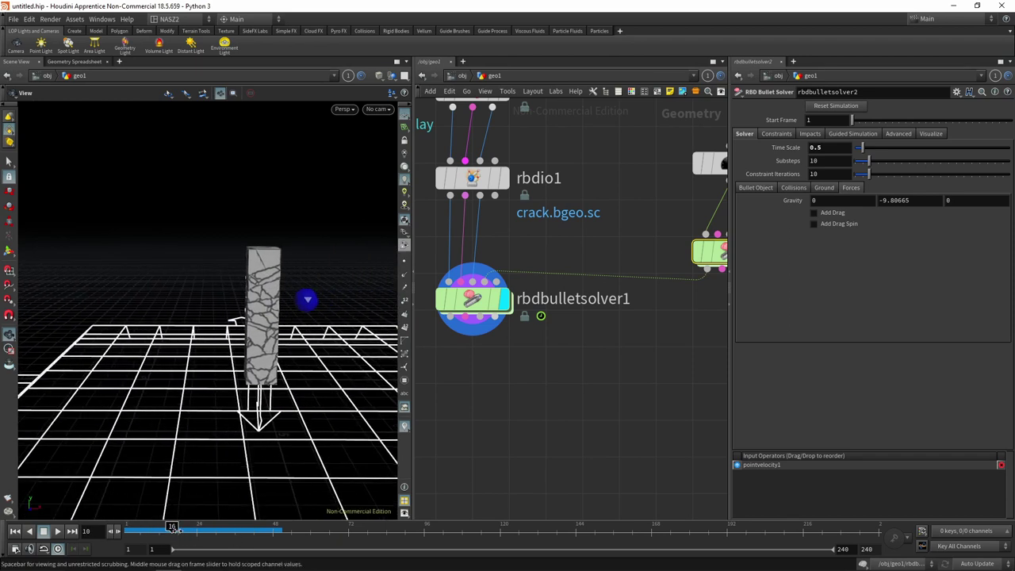
pyautogui.moveTo(177, 528)
pyautogui.mouseDown()
pyautogui.moveTo(126, 526)
pyautogui.moveTo(105, 513)
pyautogui.mouseUp()
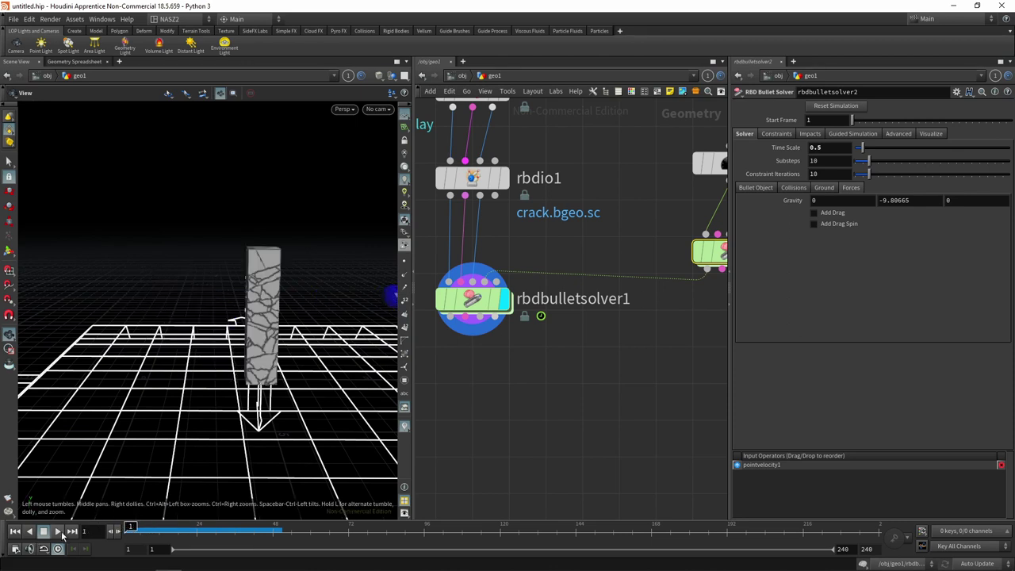
# Replay the impact, rewind, and orbit the view around the standing pillar
pyautogui.click(62, 535)
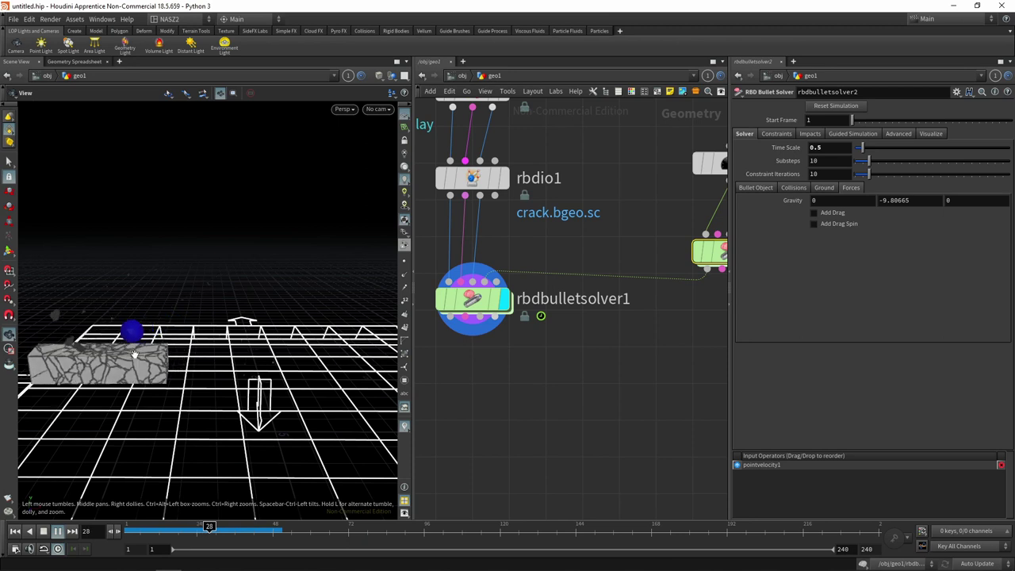
pyautogui.click(44, 530)
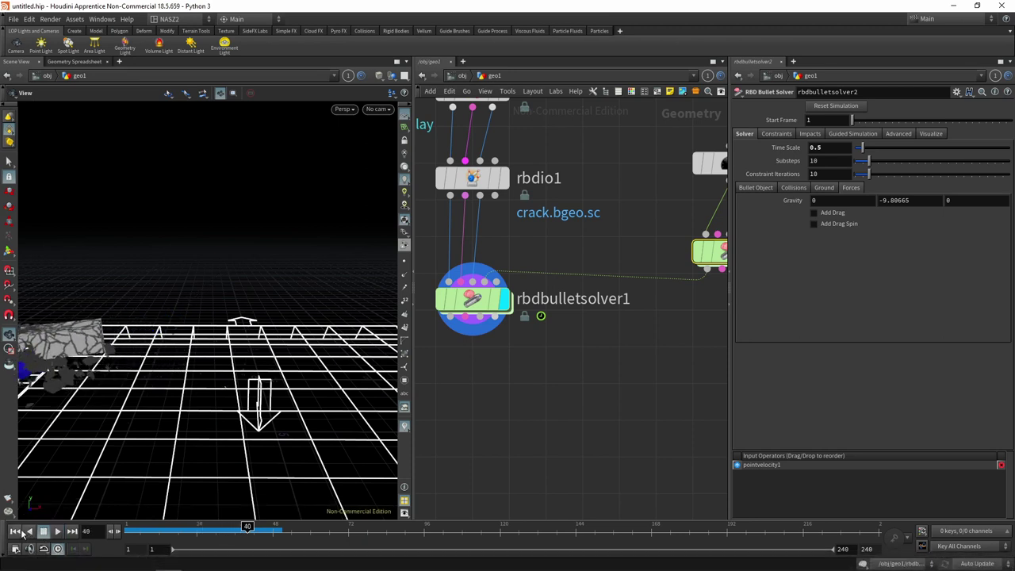
pyautogui.click(19, 531)
pyautogui.moveTo(71, 405); pyautogui.dragTo(404, 379)
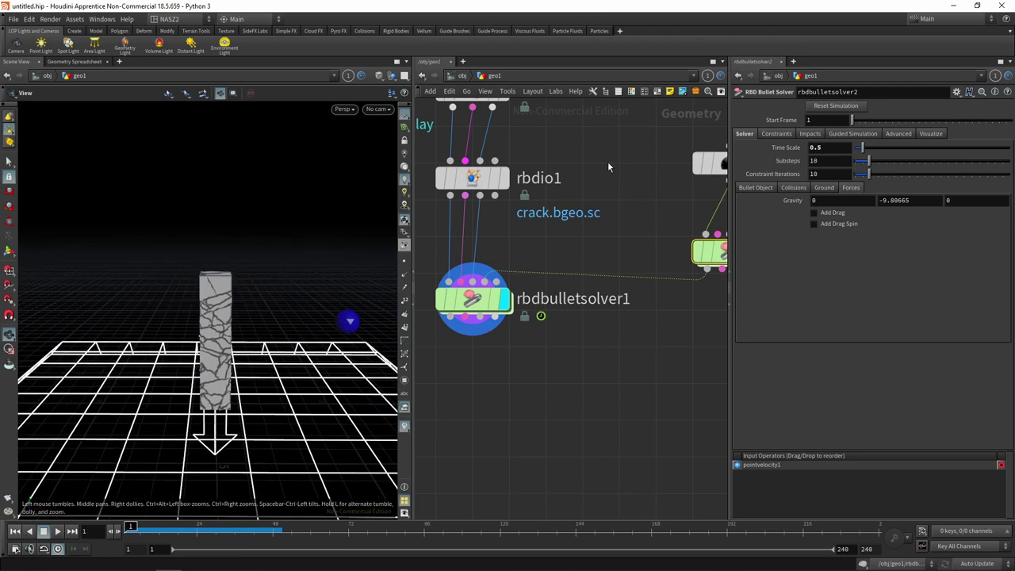
pyautogui.moveTo(607, 161); pyautogui.dragTo(576, 231, button='middle')
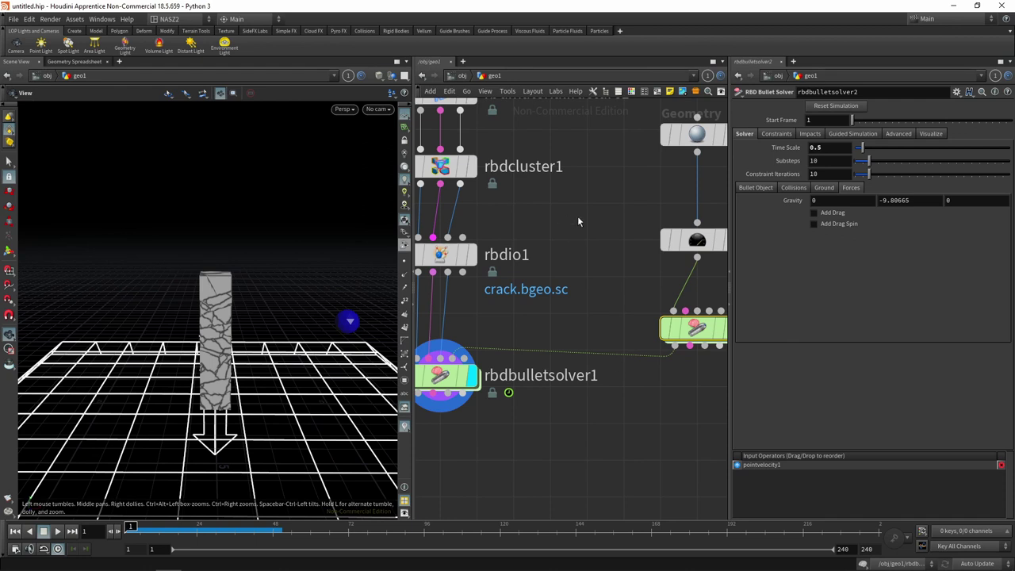
# Bring rbdbulletsolver2's branch into view and start editing its Time Scale field
pyautogui.moveTo(577, 222); pyautogui.dragTo(596, 277, button='middle')
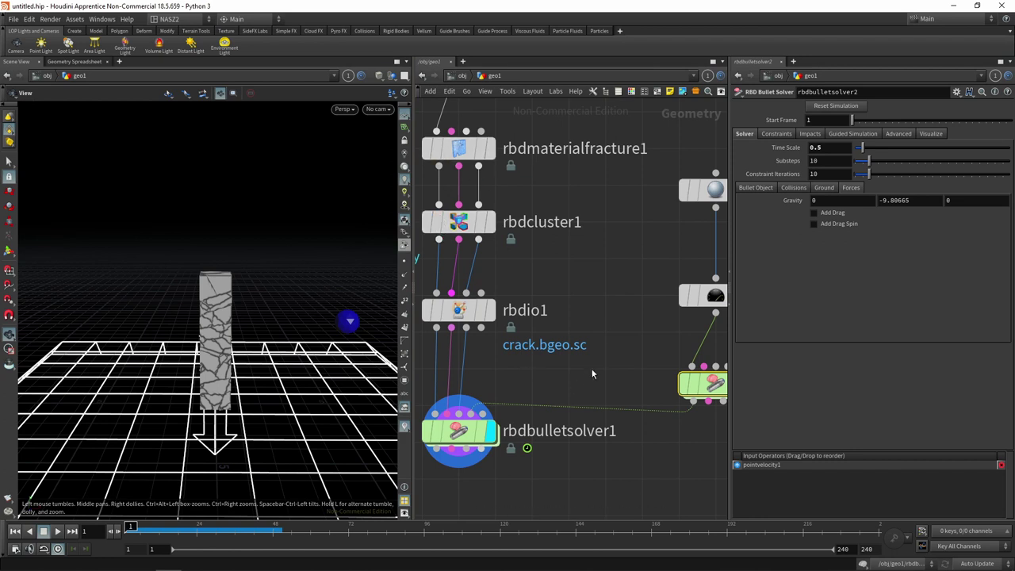
pyautogui.moveTo(607, 322); pyautogui.dragTo(499, 298, button='middle')
pyautogui.click(825, 148)
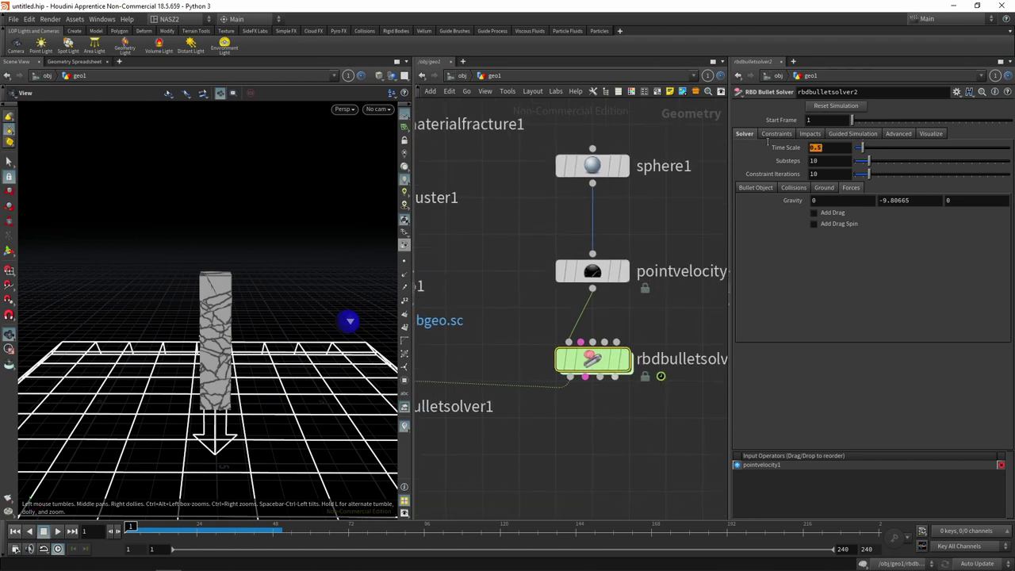
# Enter a Time Scale of 0.8, play the impact, and rewind to frame 1
pyautogui.write('0.')
pyautogui.write('8')
pyautogui.press('Return')
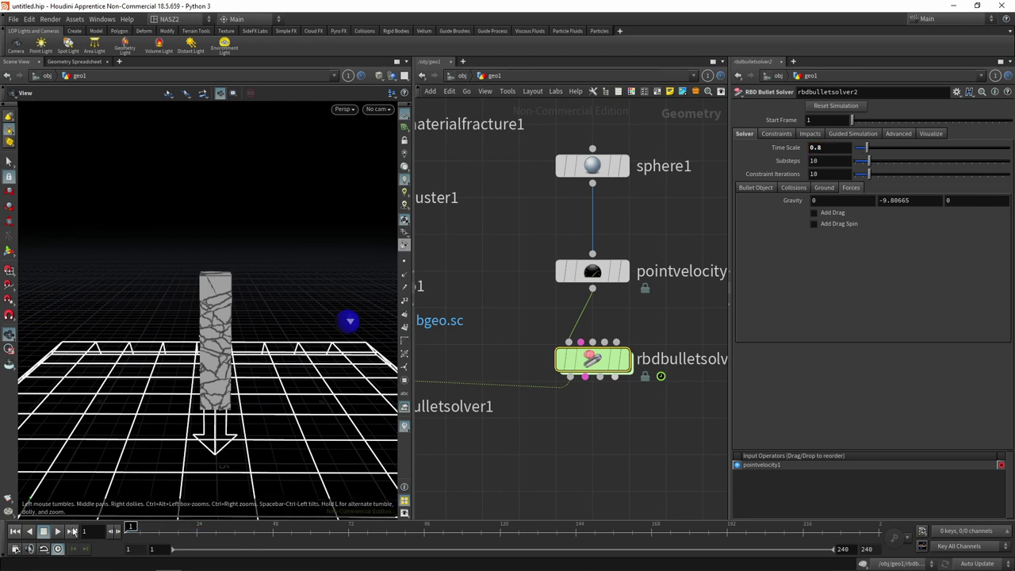
pyautogui.click(58, 533)
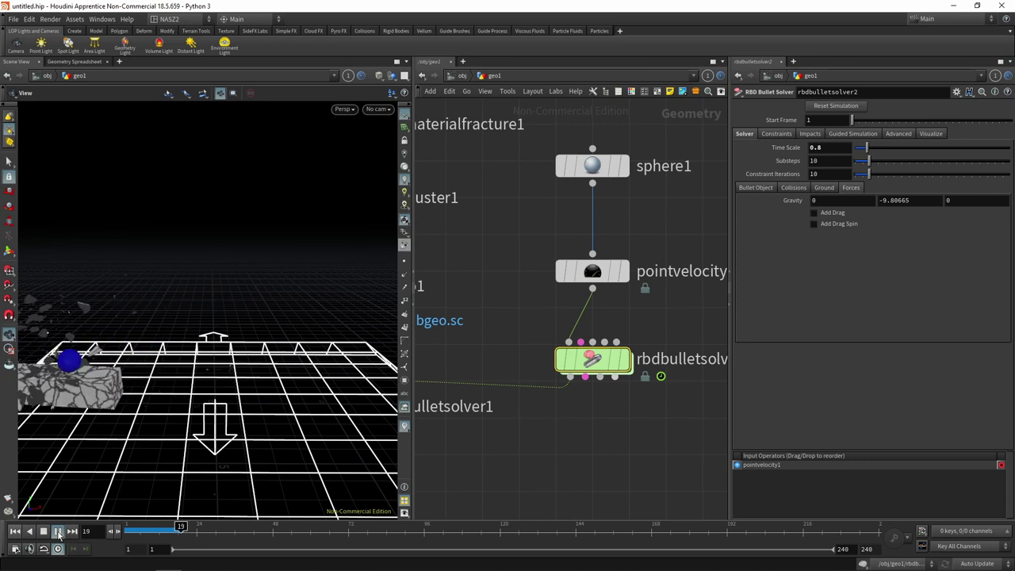
pyautogui.click(12, 532)
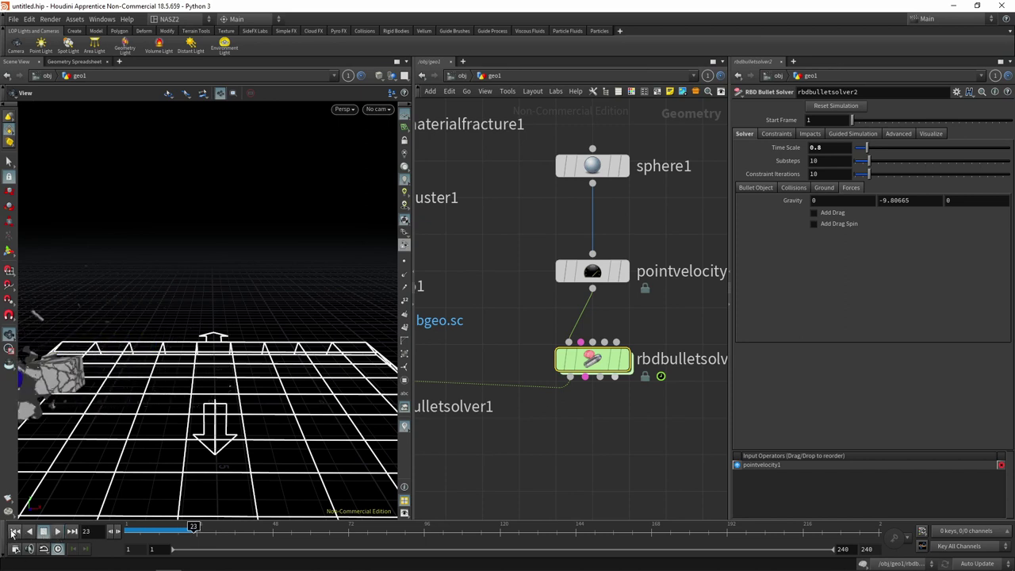
pyautogui.click(12, 532)
# On rbdbulletsolver1's Ground tab, set Bounce to 0.082 and Friction to 4, then replay
pyautogui.click(581, 377)
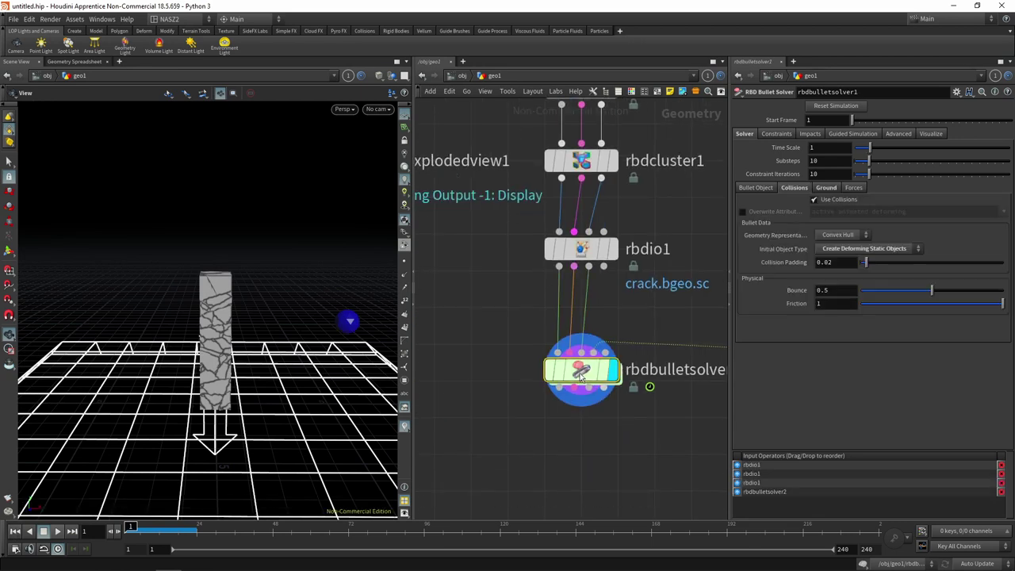
pyautogui.click(828, 189)
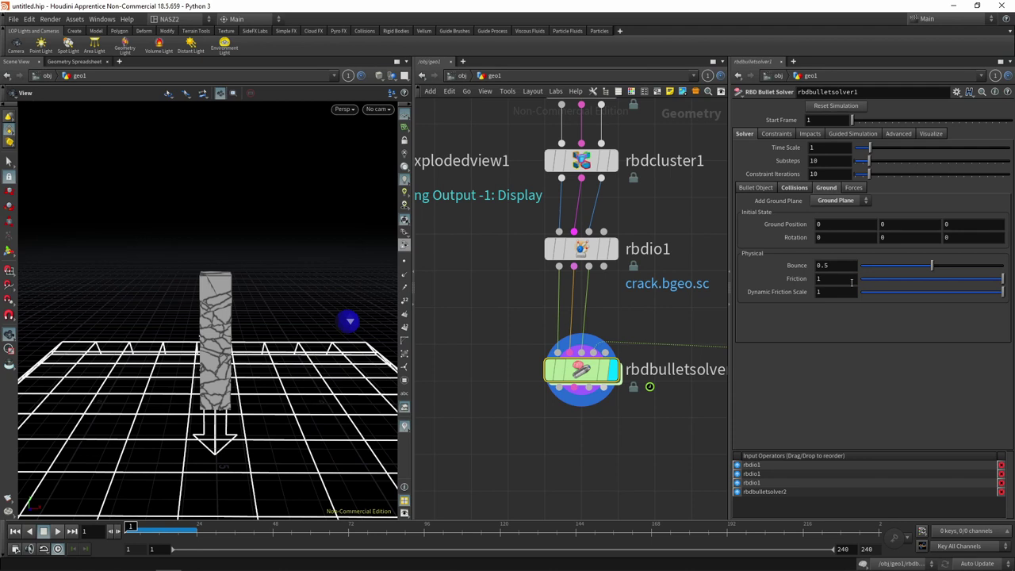
pyautogui.moveTo(893, 270); pyautogui.dragTo(872, 266)
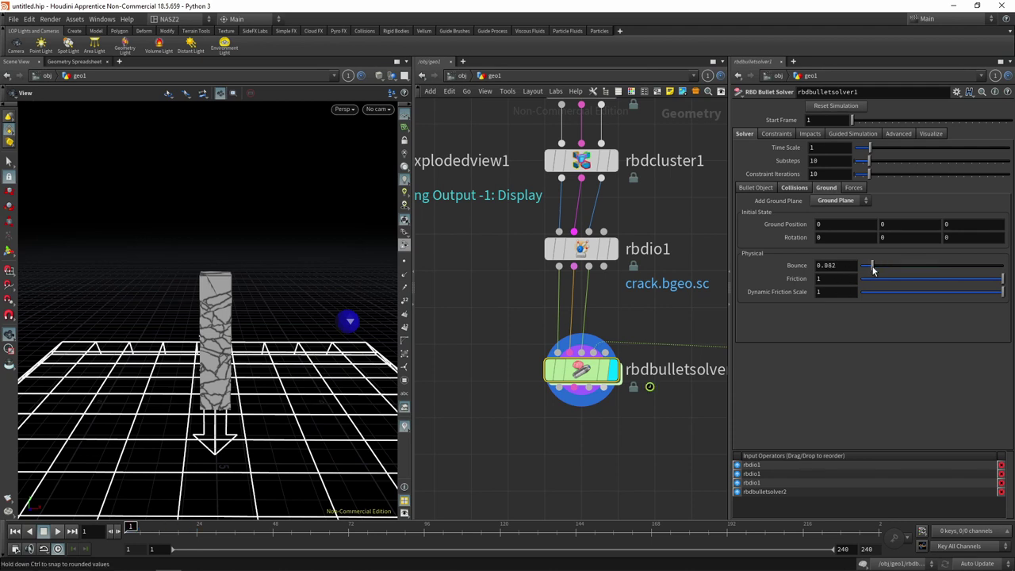
pyautogui.click(816, 279)
pyautogui.write('2')
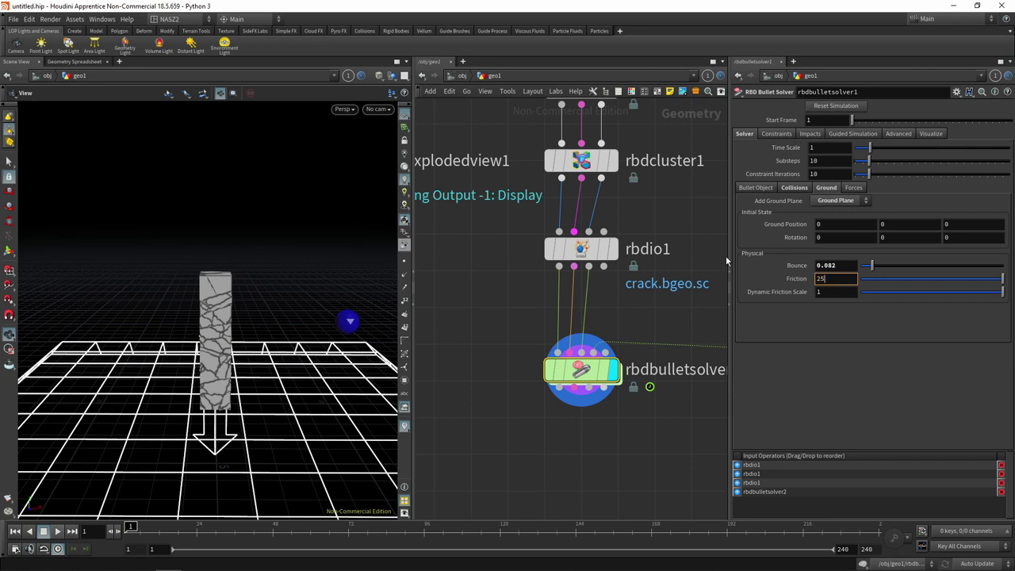
pyautogui.press('BackSpace')
pyautogui.write('4')
pyautogui.press('Return')
pyautogui.click(57, 531)
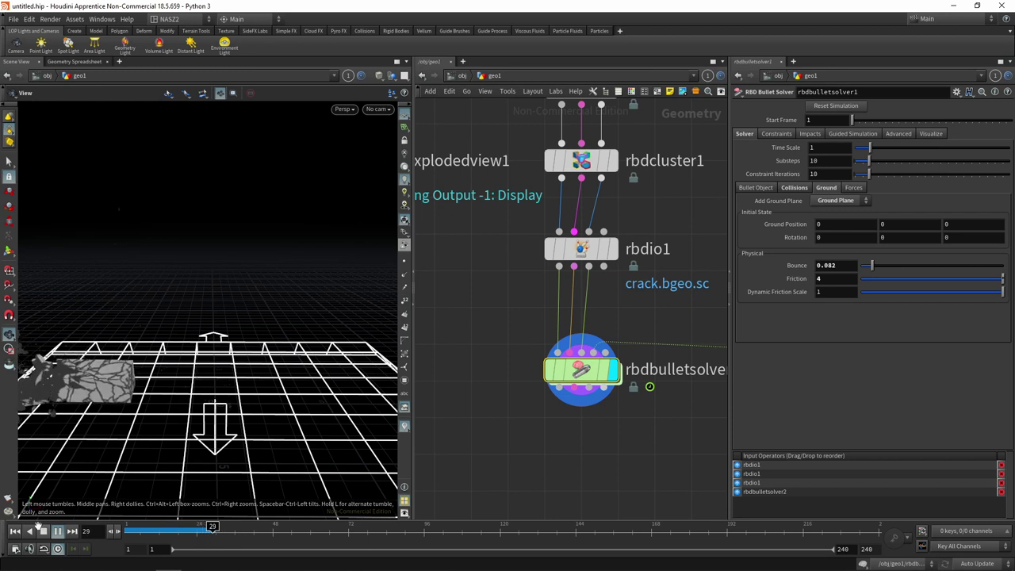
# Replay the pillar-shattering simulation from the start, then rewind it to frame 1
pyautogui.moveTo(192, 453)
pyautogui.mouseDown()
pyautogui.moveTo(224, 429)
pyautogui.moveTo(143, 476)
pyautogui.mouseUp()
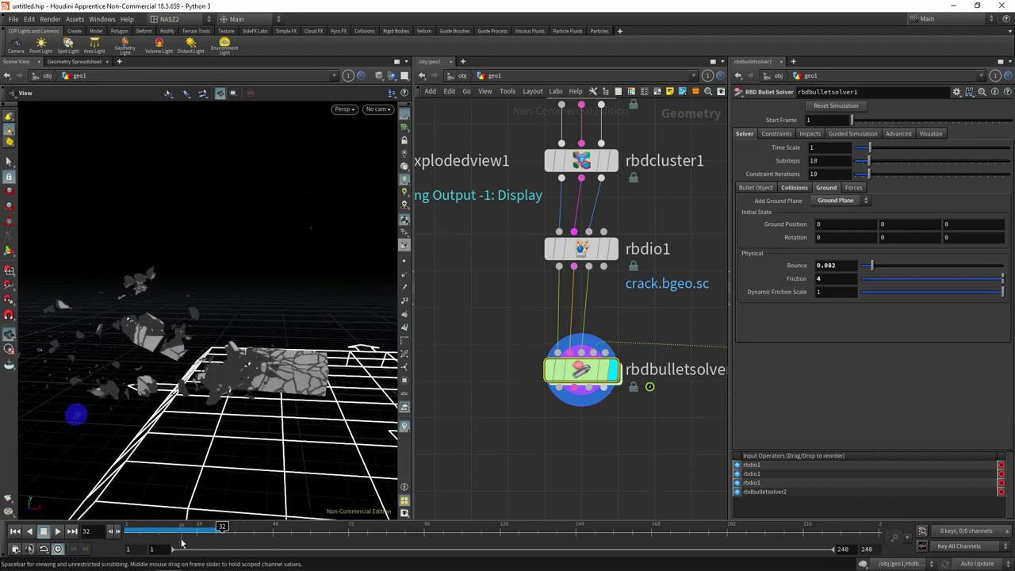
pyautogui.moveTo(222, 526); pyautogui.dragTo(99, 532)
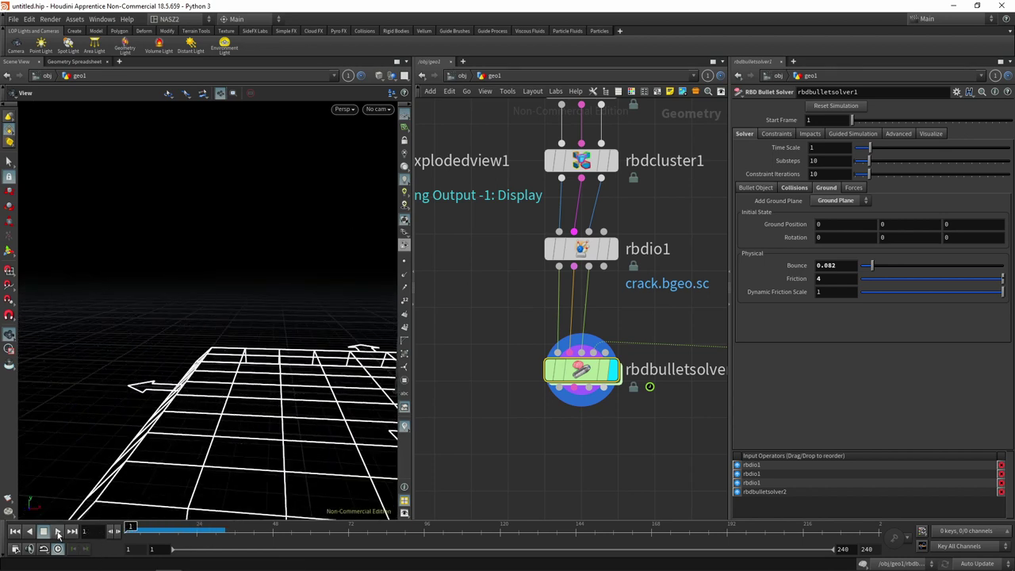
pyautogui.click(58, 531)
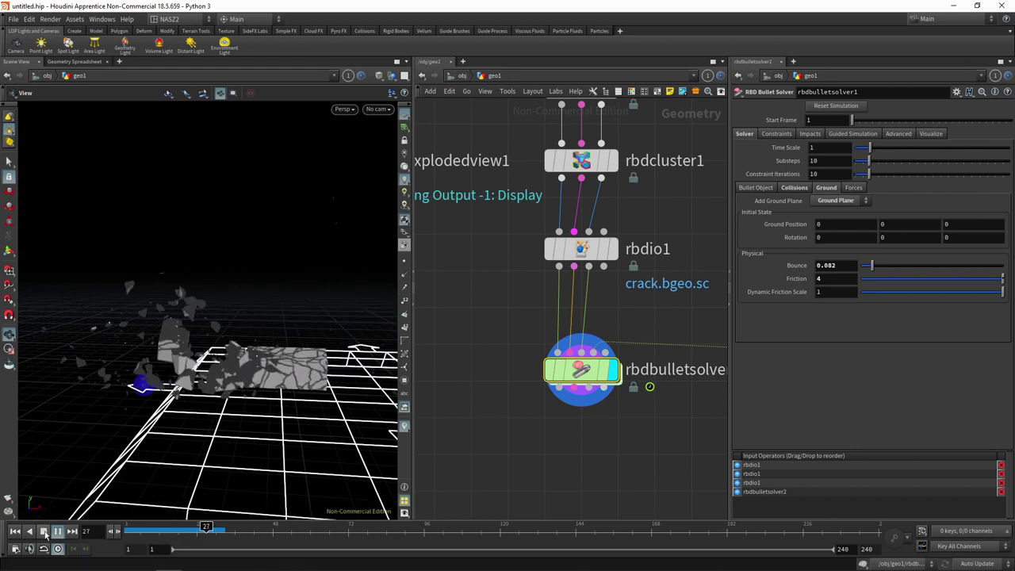
pyautogui.moveTo(343, 405); pyautogui.dragTo(143, 444)
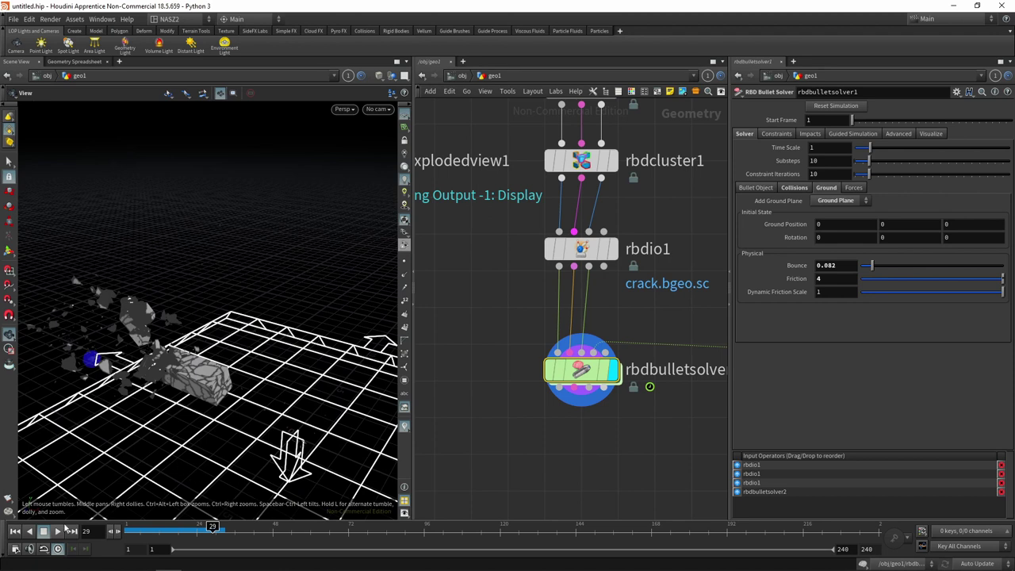
pyautogui.click(14, 531)
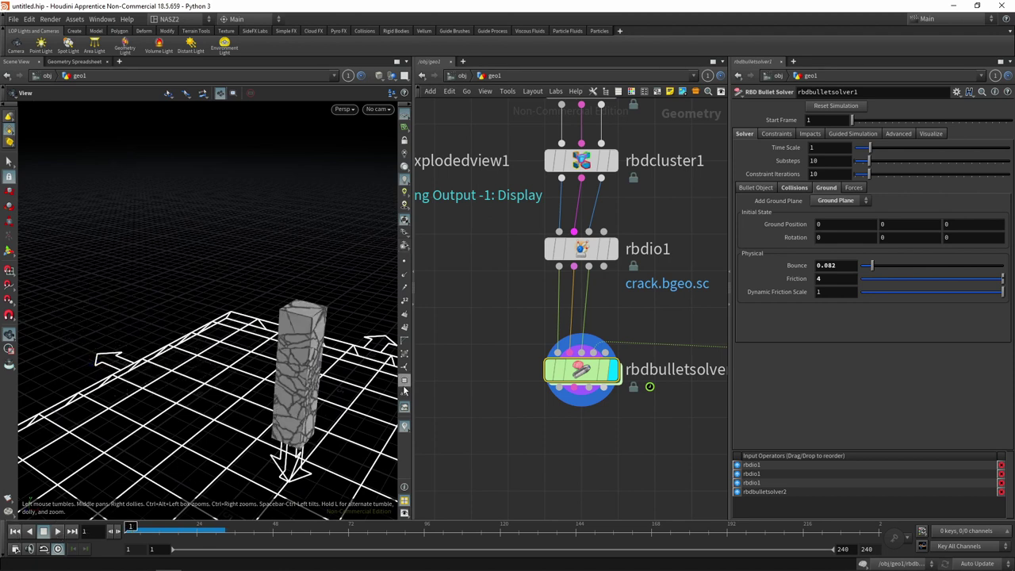
# Switch the viewport to Flat Shaded and jump the timeline to frame 24
pyautogui.click(381, 75)
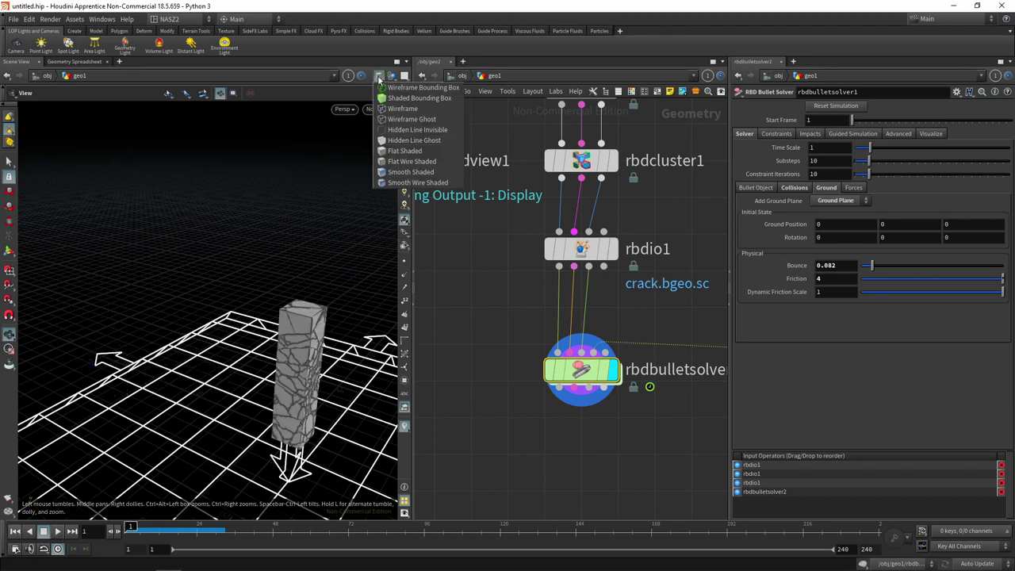
pyautogui.click(413, 151)
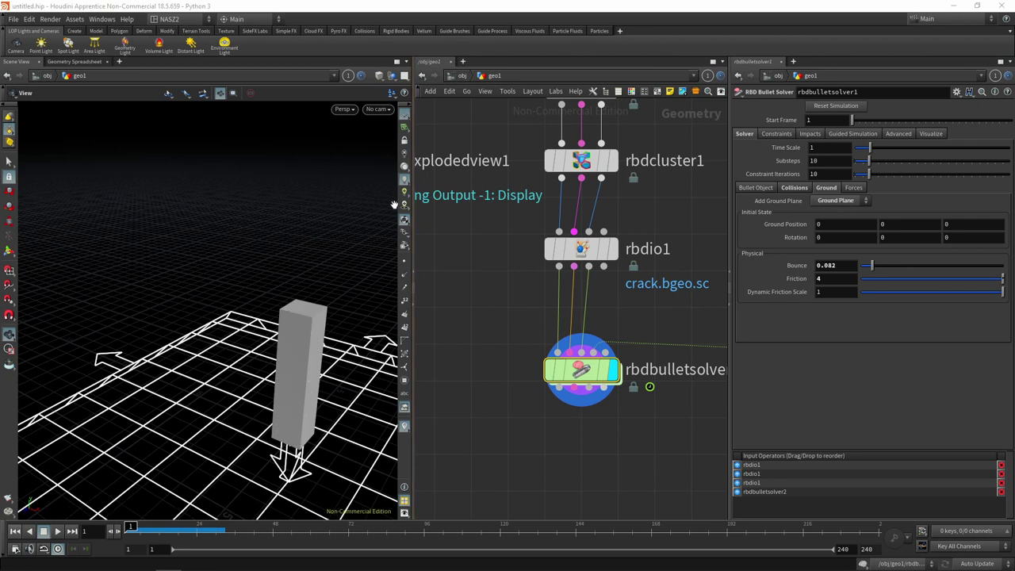
pyautogui.click(197, 528)
# Zoom and orbit around the debris, box and blue sphere at frame 24
pyautogui.scroll(2, 150, 352)
pyautogui.scroll(3, 151, 352)
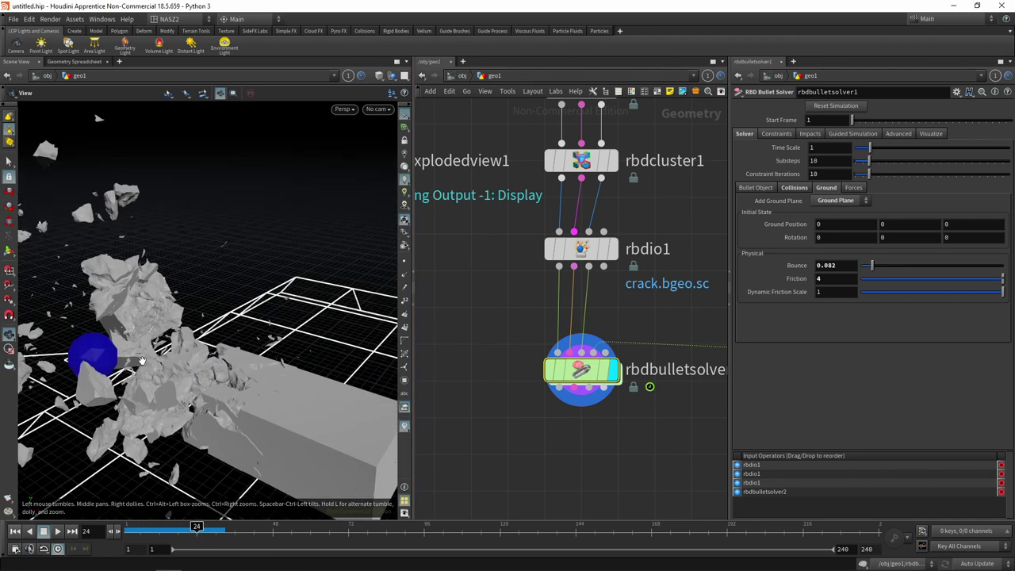
pyautogui.scroll(5, 150, 352)
pyautogui.scroll(-3, 150, 352)
pyautogui.scroll(-3, 158, 349)
pyautogui.scroll(-2, 167, 346)
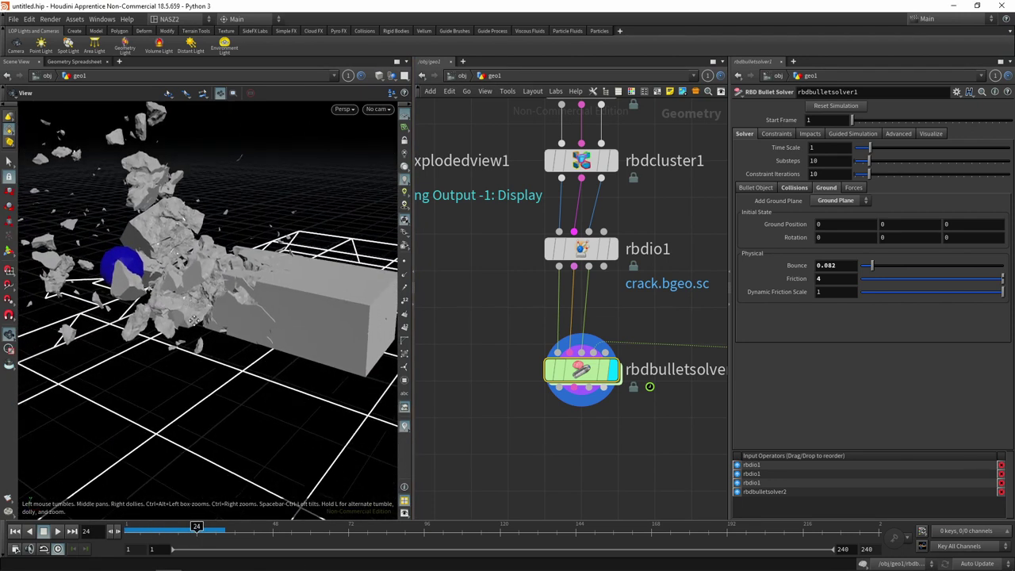
pyautogui.scroll(-2, 181, 343)
pyautogui.moveTo(182, 342)
pyautogui.mouseDown()
pyautogui.moveTo(193, 323)
pyautogui.moveTo(116, 338)
pyautogui.moveTo(287, 350)
pyautogui.moveTo(249, 319)
pyautogui.mouseUp()
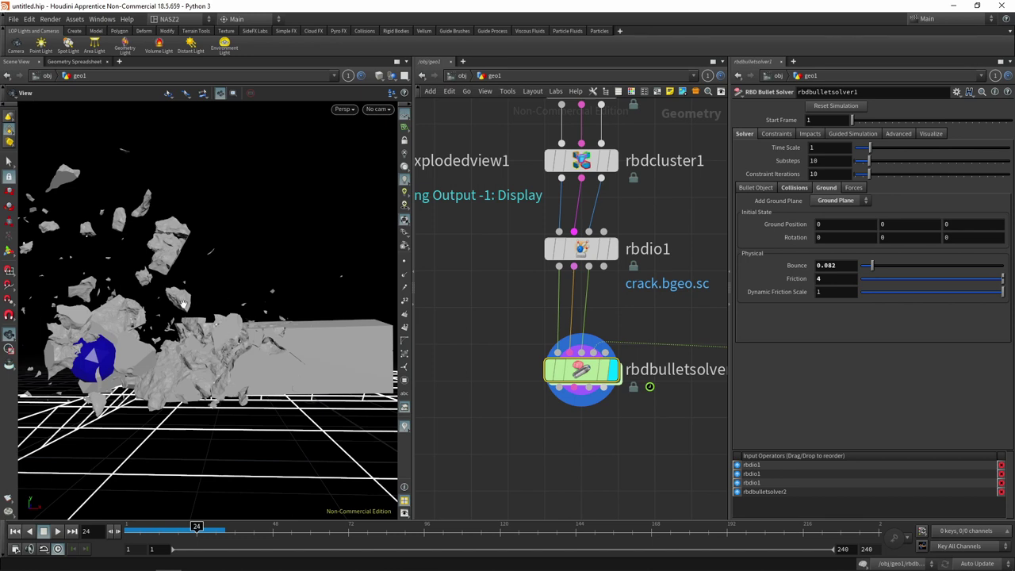
pyautogui.scroll(3, 180, 303)
pyautogui.scroll(3, 198, 341)
pyautogui.scroll(-3, 238, 301)
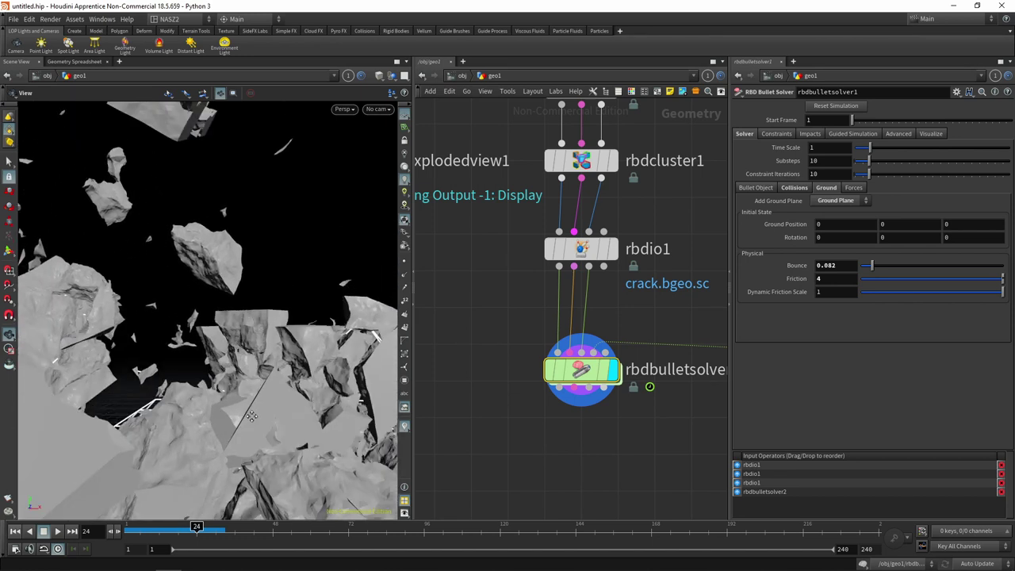
pyautogui.scroll(-3, 261, 274)
pyautogui.scroll(-2, 270, 238)
pyautogui.moveTo(269, 237); pyautogui.dragTo(247, 248)
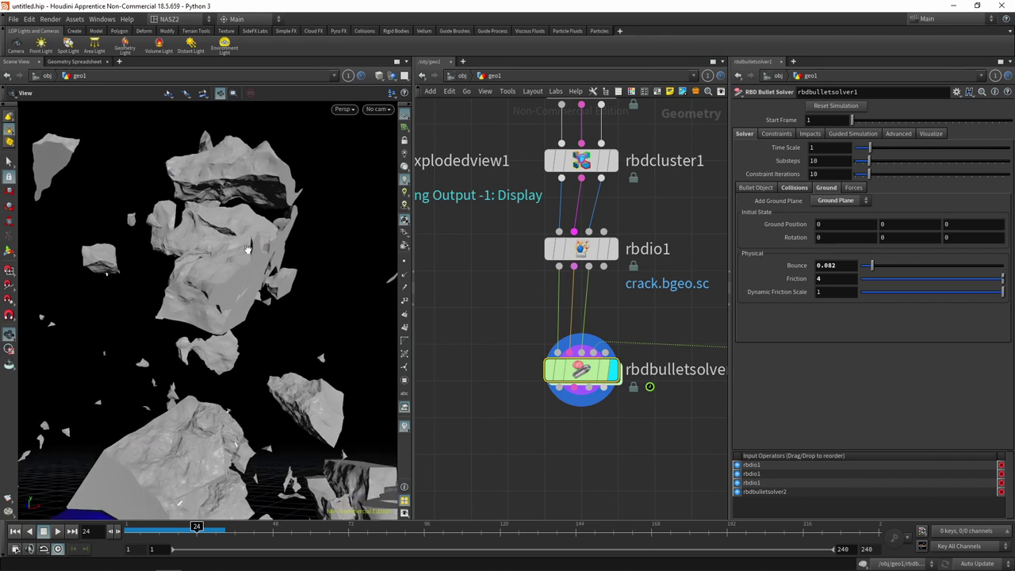
pyautogui.scroll(-2, 248, 353)
pyautogui.scroll(-2, 248, 342)
pyautogui.scroll(-2, 247, 346)
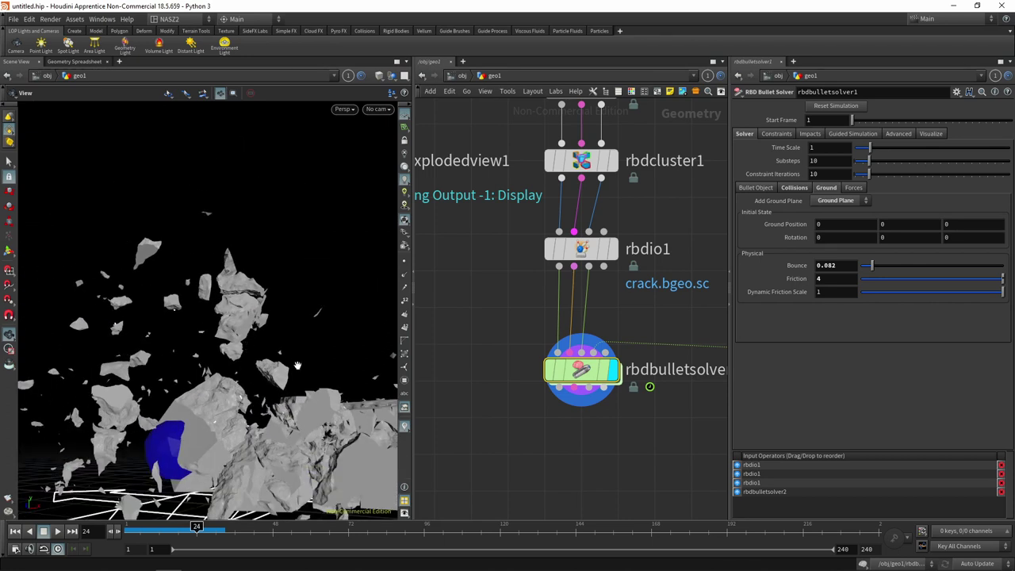
pyautogui.scroll(-3, 165, 291)
pyautogui.scroll(-3, 165, 291)
pyautogui.scroll(-3, 182, 277)
pyautogui.scroll(-3, 202, 266)
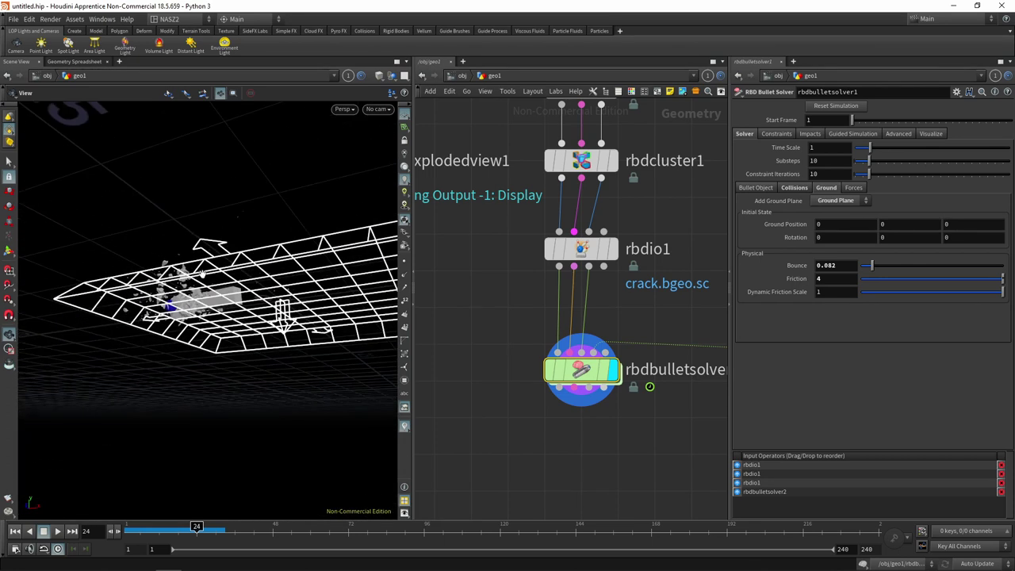
pyautogui.scroll(-2, 218, 256)
pyautogui.moveTo(225, 251)
pyautogui.mouseDown()
pyautogui.moveTo(236, 279)
pyautogui.moveTo(232, 269)
pyautogui.mouseUp()
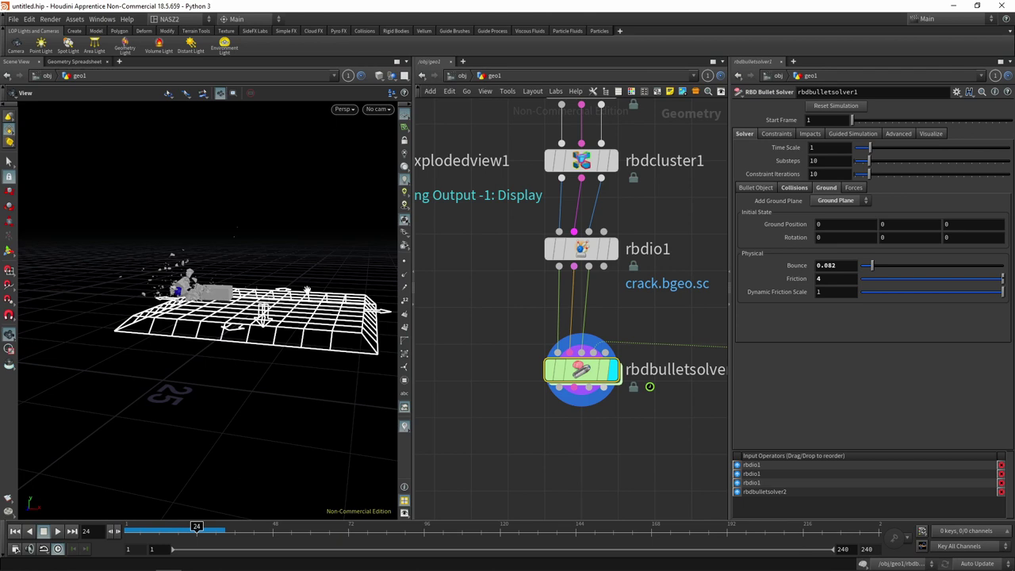
# Rewind to the start and set the viewport to Flat Wire Shaded to reveal fracture lines
pyautogui.click(15, 531)
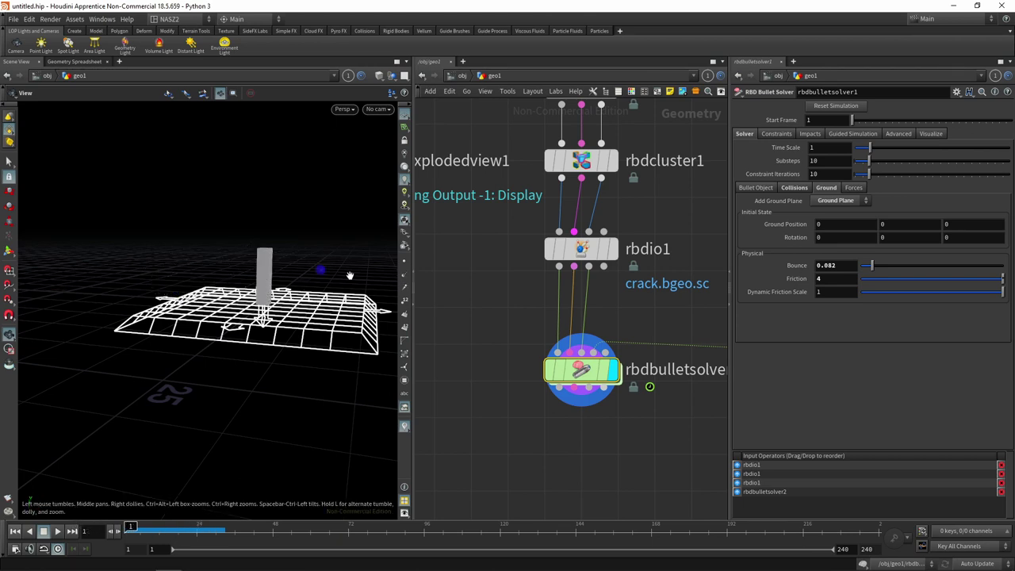
pyautogui.scroll(3, 237, 301)
pyautogui.click(379, 76)
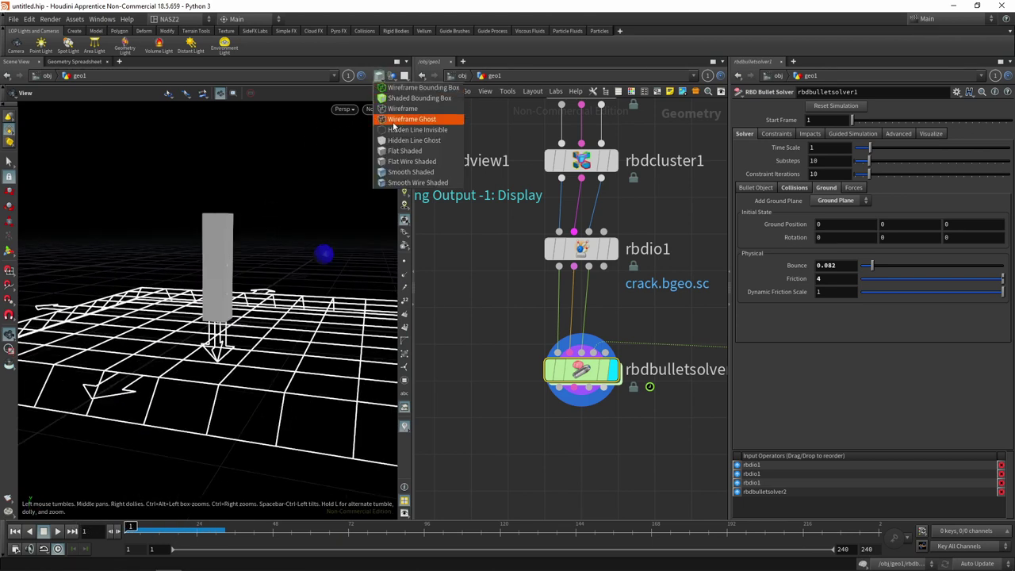
pyautogui.click(412, 161)
# Orbit closer to the cracked box and scrub from frame 22 back to about frame 7
pyautogui.moveTo(222, 261)
pyautogui.mouseDown()
pyautogui.moveTo(203, 291)
pyautogui.moveTo(227, 487)
pyautogui.mouseUp()
pyautogui.click(189, 526)
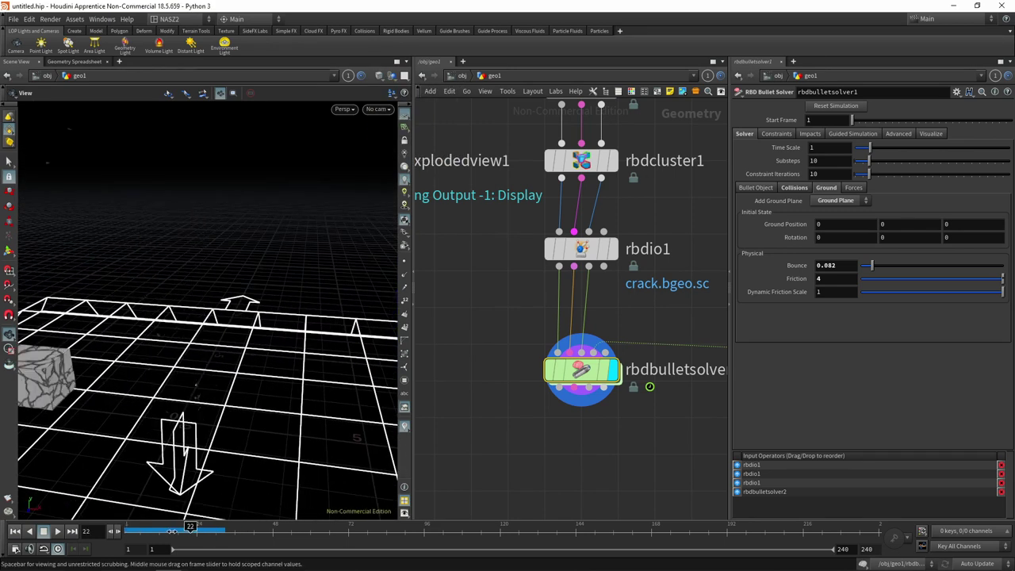
pyautogui.moveTo(172, 530); pyautogui.dragTo(137, 528)
pyautogui.scroll(6, 184, 392)
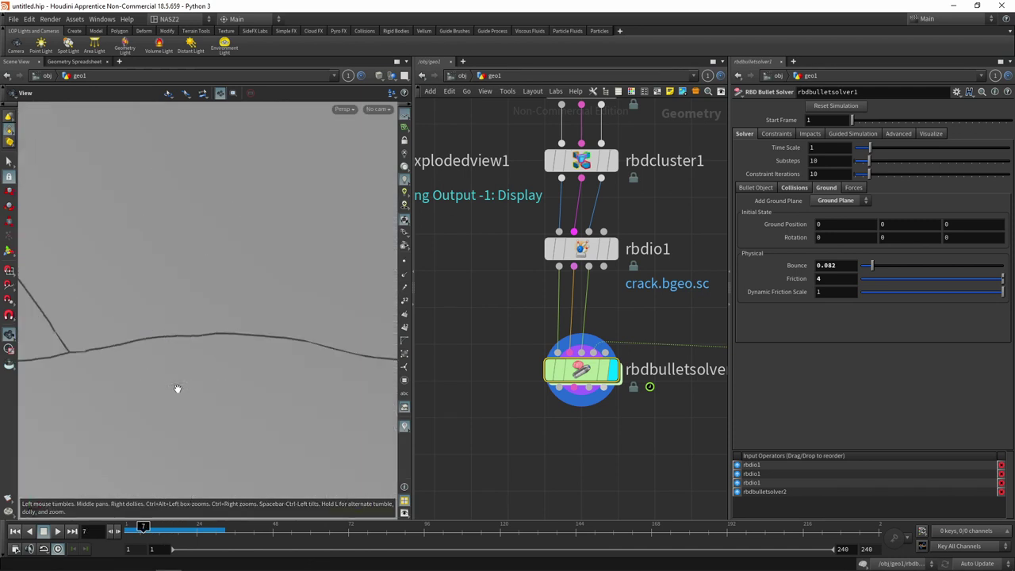
pyautogui.scroll(-1, 199, 372)
pyautogui.scroll(-2, 207, 353)
pyautogui.moveTo(212, 344)
pyautogui.mouseDown()
pyautogui.moveTo(86, 412)
pyautogui.moveTo(61, 404)
pyautogui.moveTo(136, 356)
pyautogui.moveTo(158, 326)
pyautogui.moveTo(203, 310)
pyautogui.moveTo(203, 419)
pyautogui.moveTo(200, 293)
pyautogui.mouseUp()
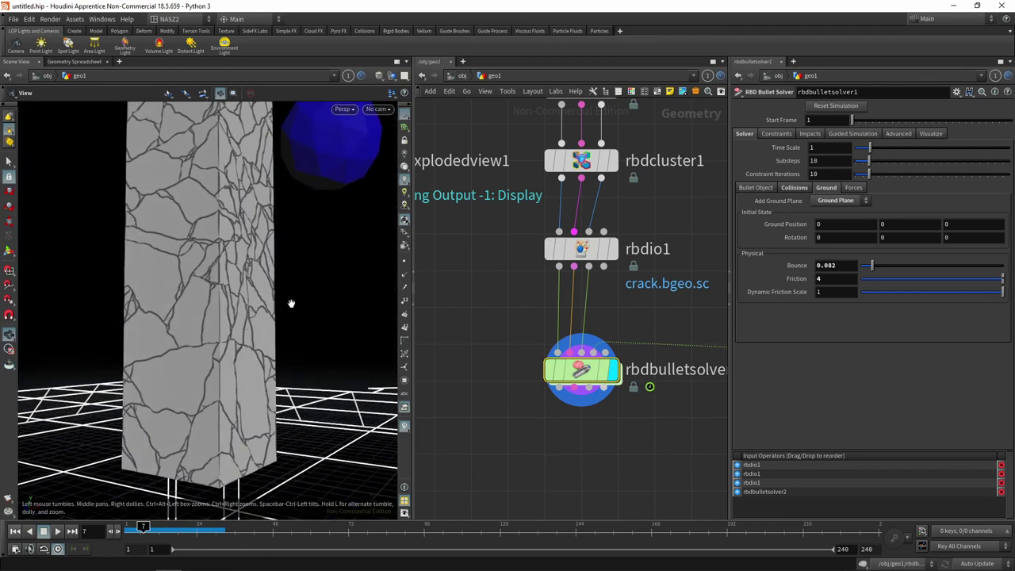
pyautogui.moveTo(276, 303); pyautogui.dragTo(253, 338)
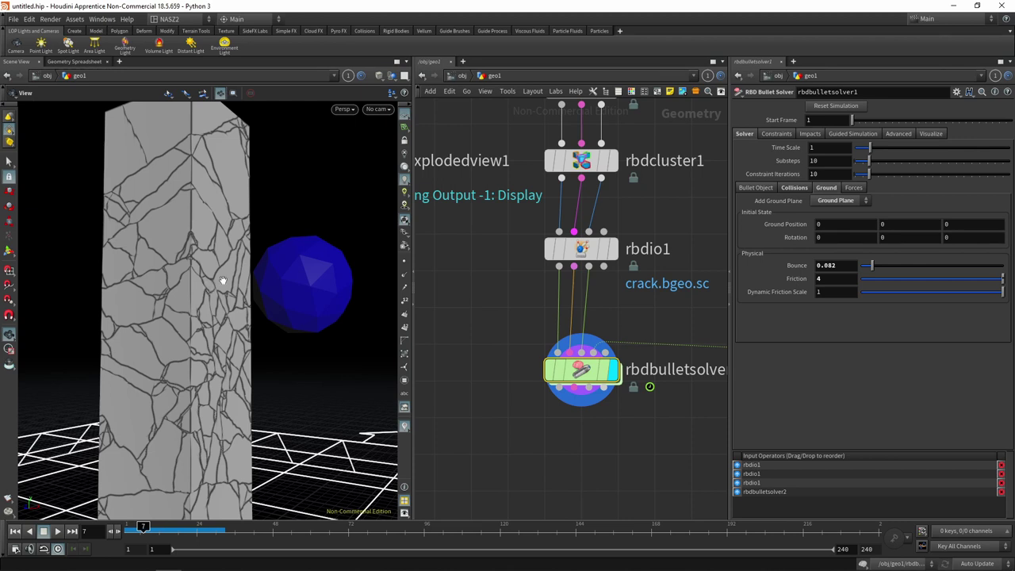
# Inspect rbdmaterialfracture1, rbdcluster1 and rbdio1 parameters, then frame the network on the rbdio1 chain
pyautogui.moveTo(597, 185); pyautogui.dragTo(586, 222, button='middle')
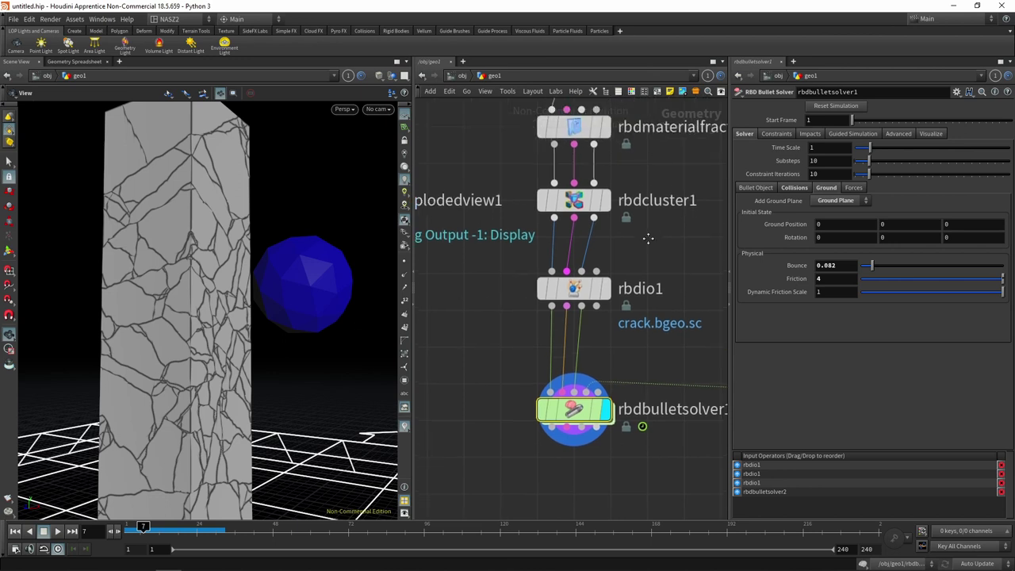
pyautogui.scroll(-2, 555, 214)
pyautogui.click(529, 211)
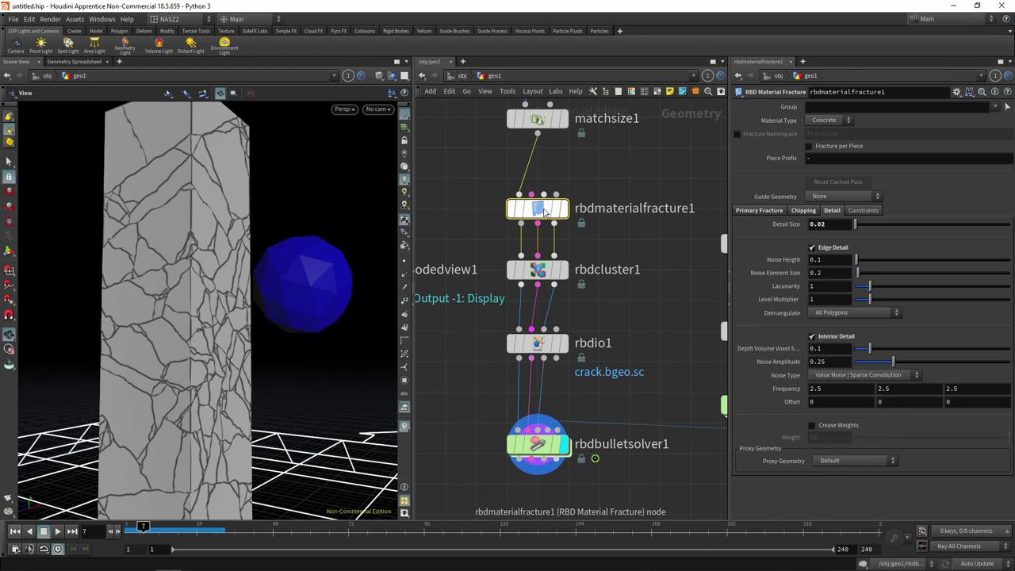
pyautogui.click(539, 270)
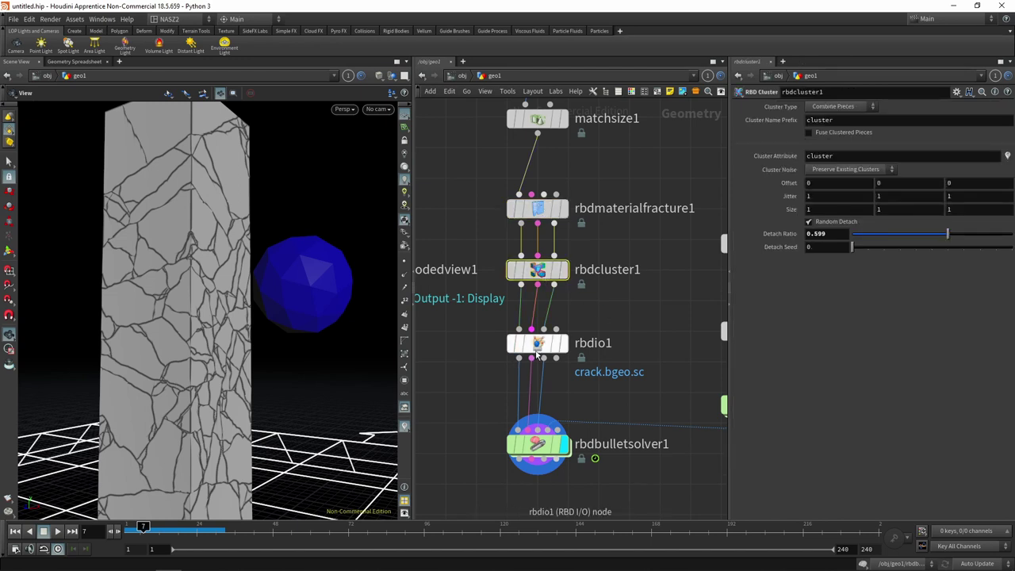
pyautogui.click(538, 349)
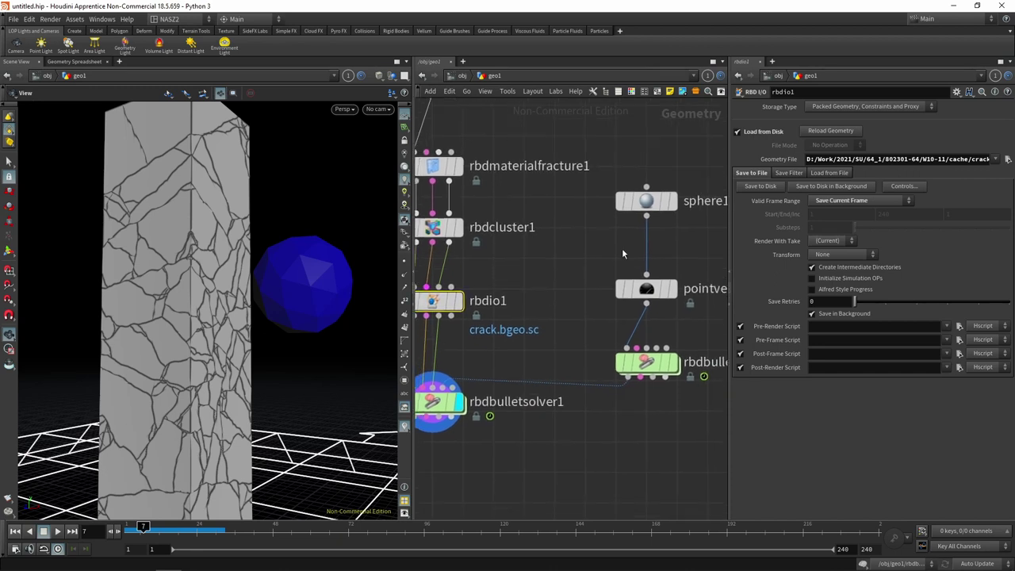
pyautogui.moveTo(566, 309); pyautogui.dragTo(539, 303, button='middle')
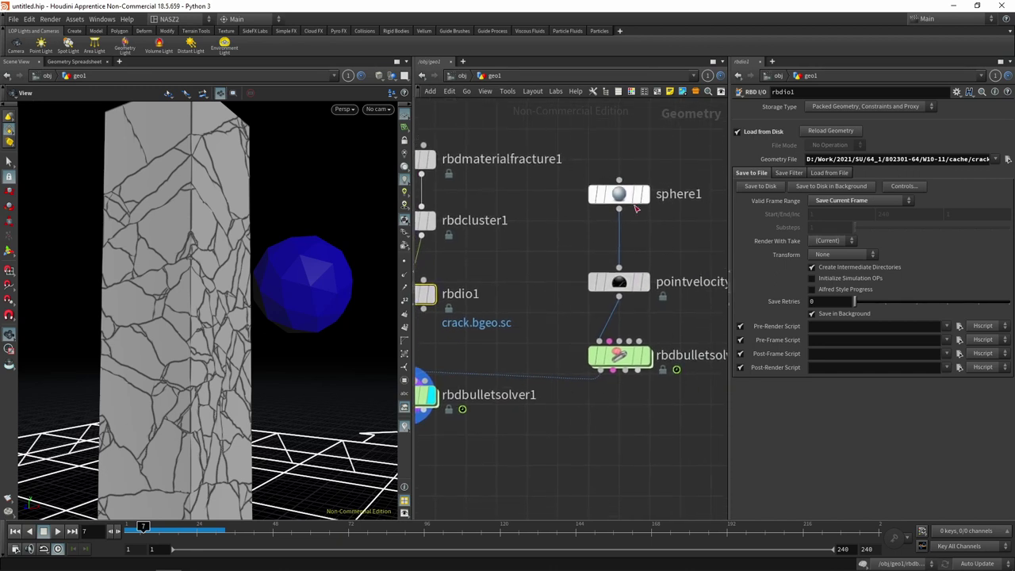
pyautogui.press('f')
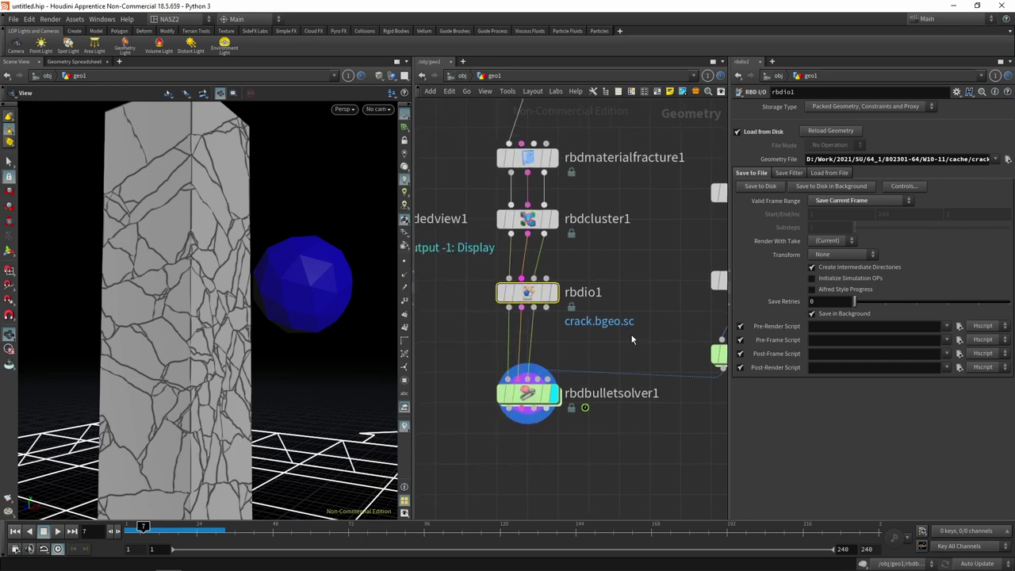